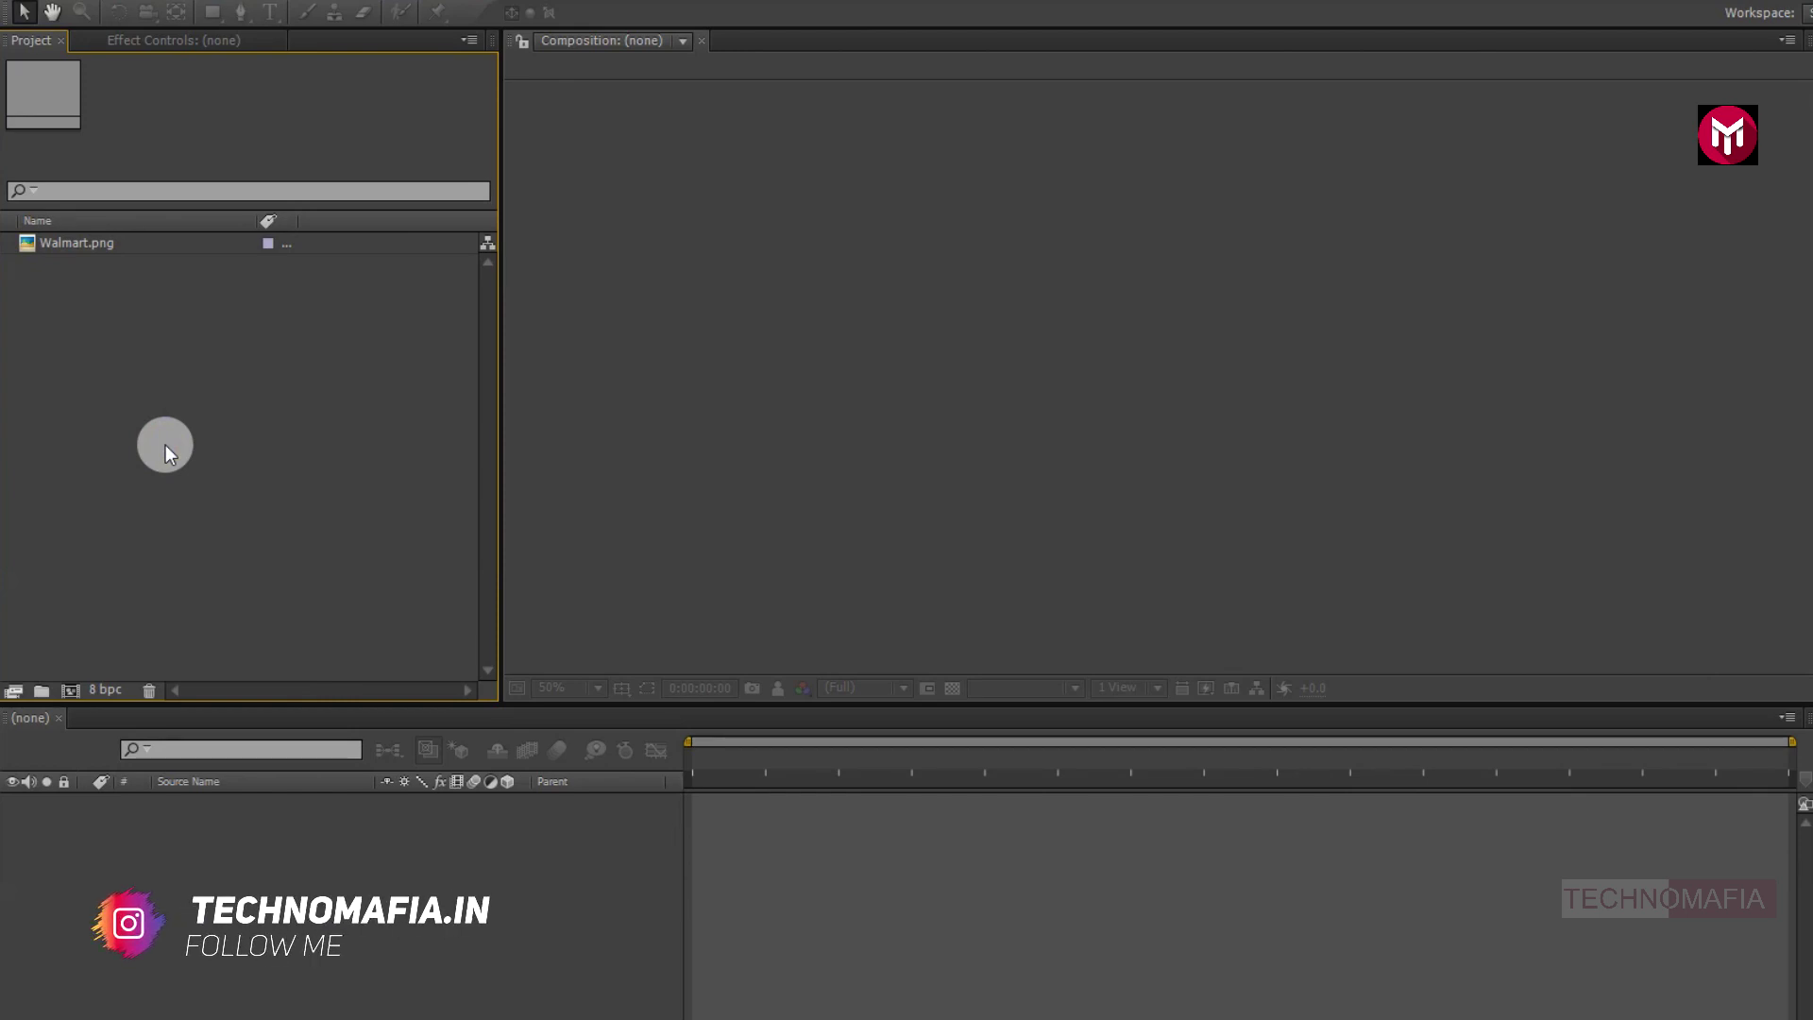
# - Make a new composition called 'Logo Animation', 0:00:05:00 long, at 1920x1080 and 30 fps
pyautogui.click(68, 689)
pyautogui.write('L')
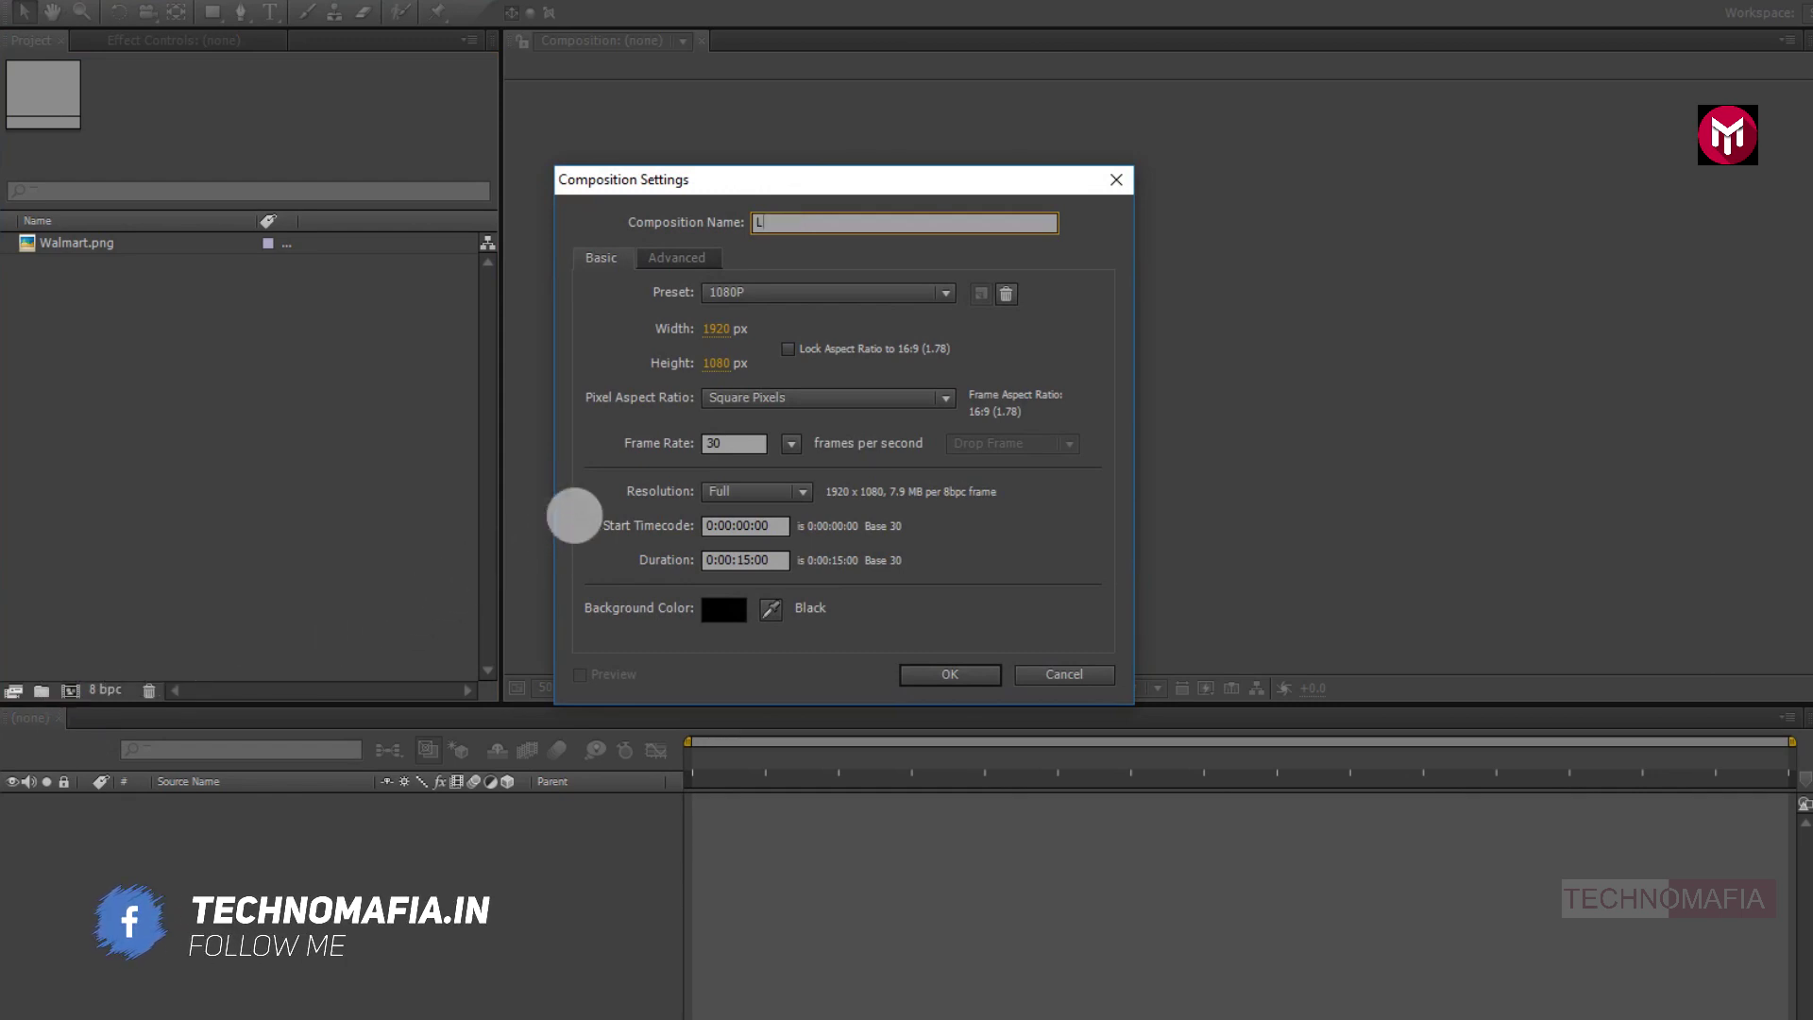
pyautogui.write('ogo Animation')
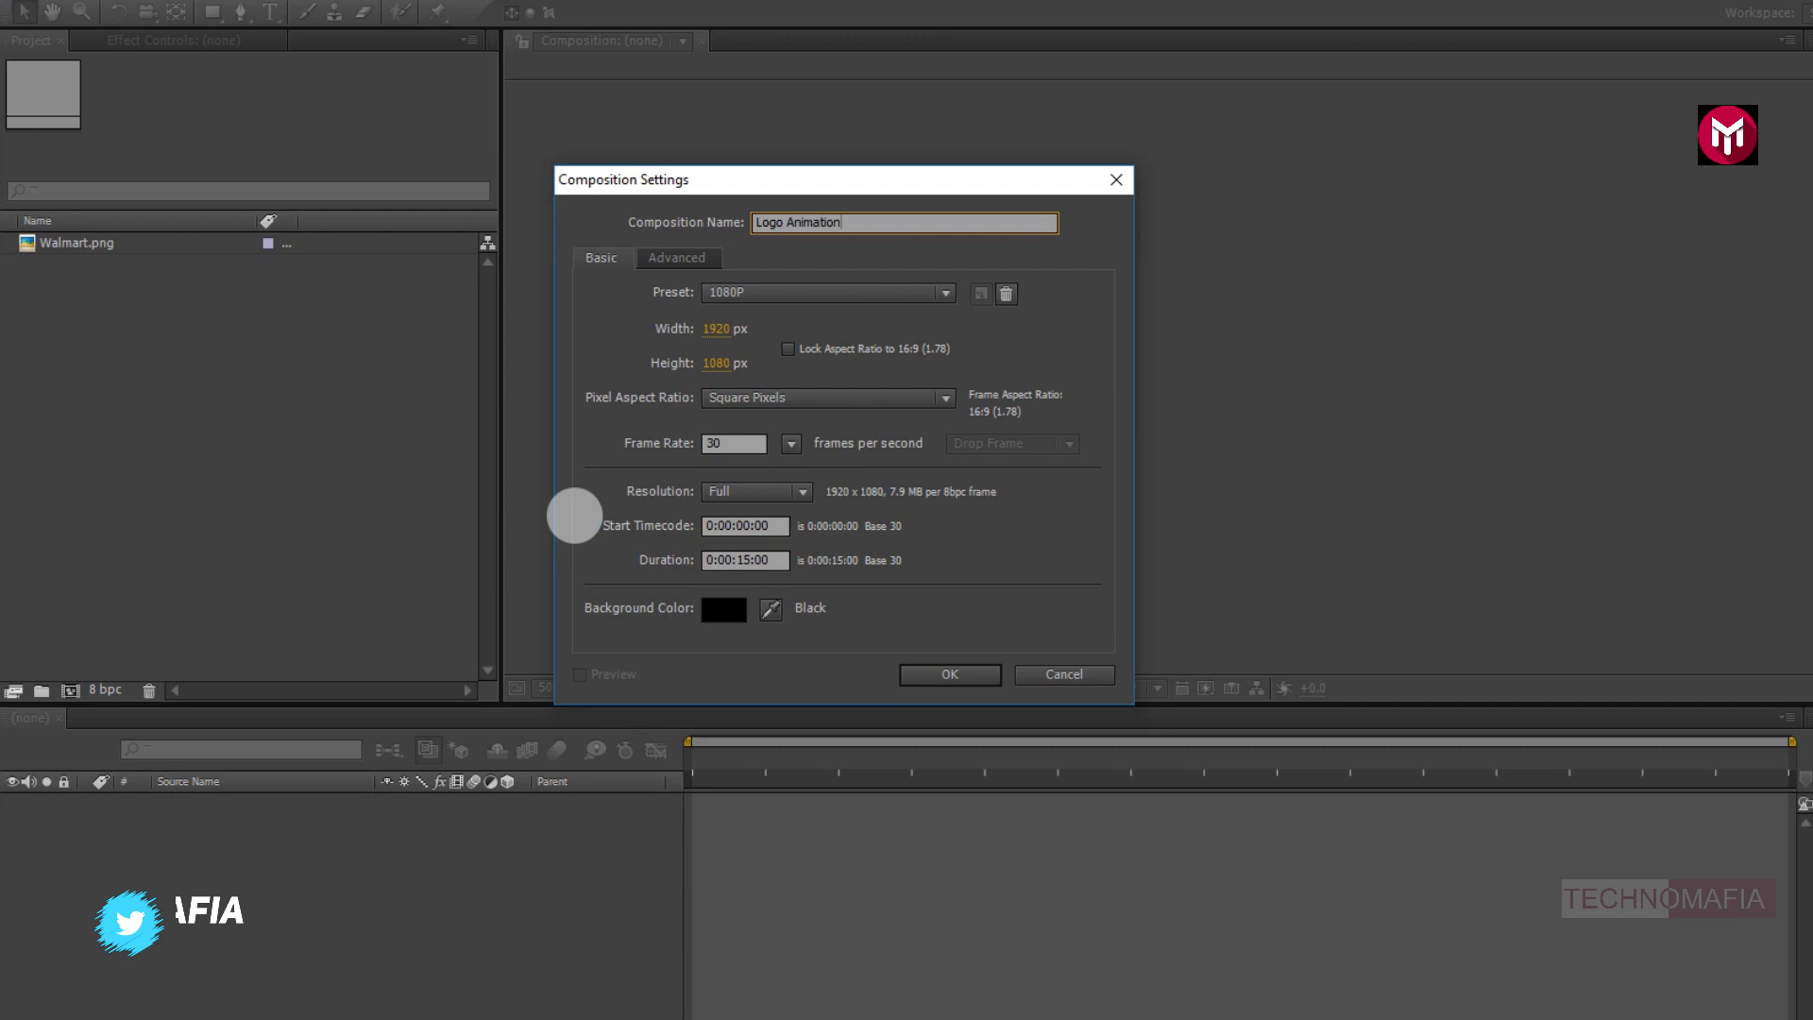
pyautogui.click(752, 560)
pyautogui.click(631, 566)
pyautogui.press('BackSpace')
pyautogui.press('BackSpace')
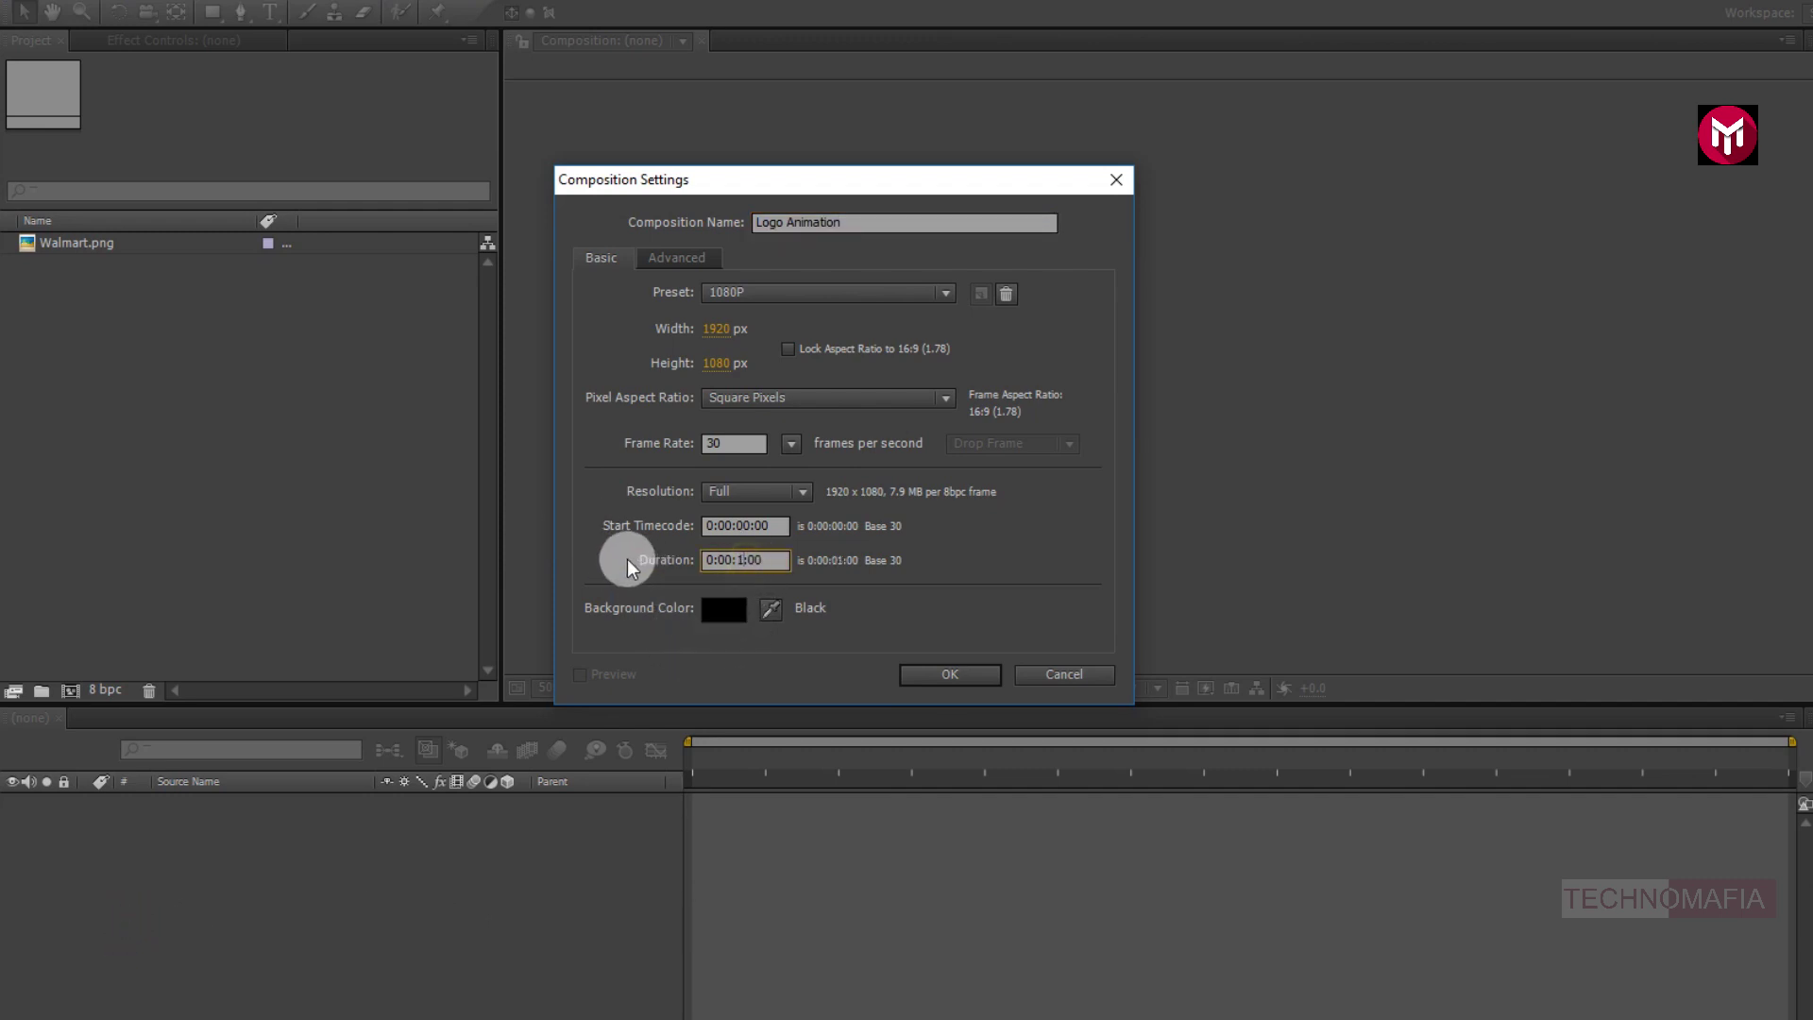
pyautogui.write('05')
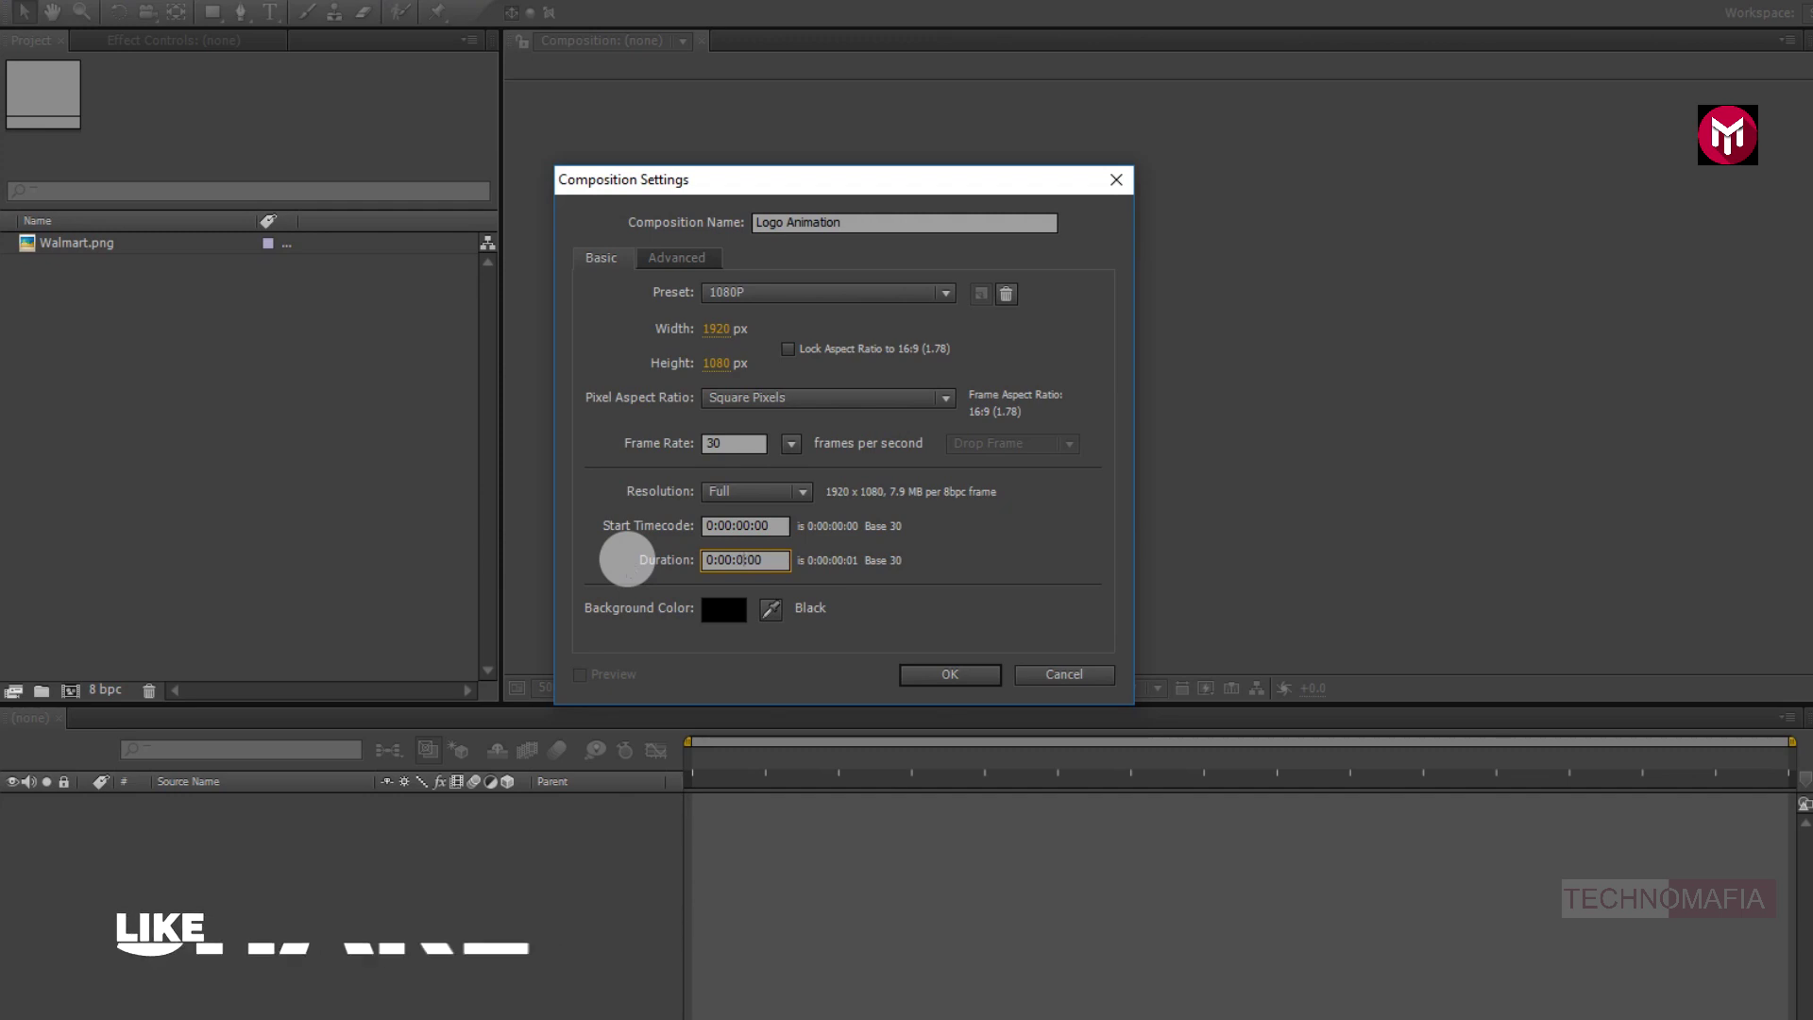
pyautogui.click(743, 444)
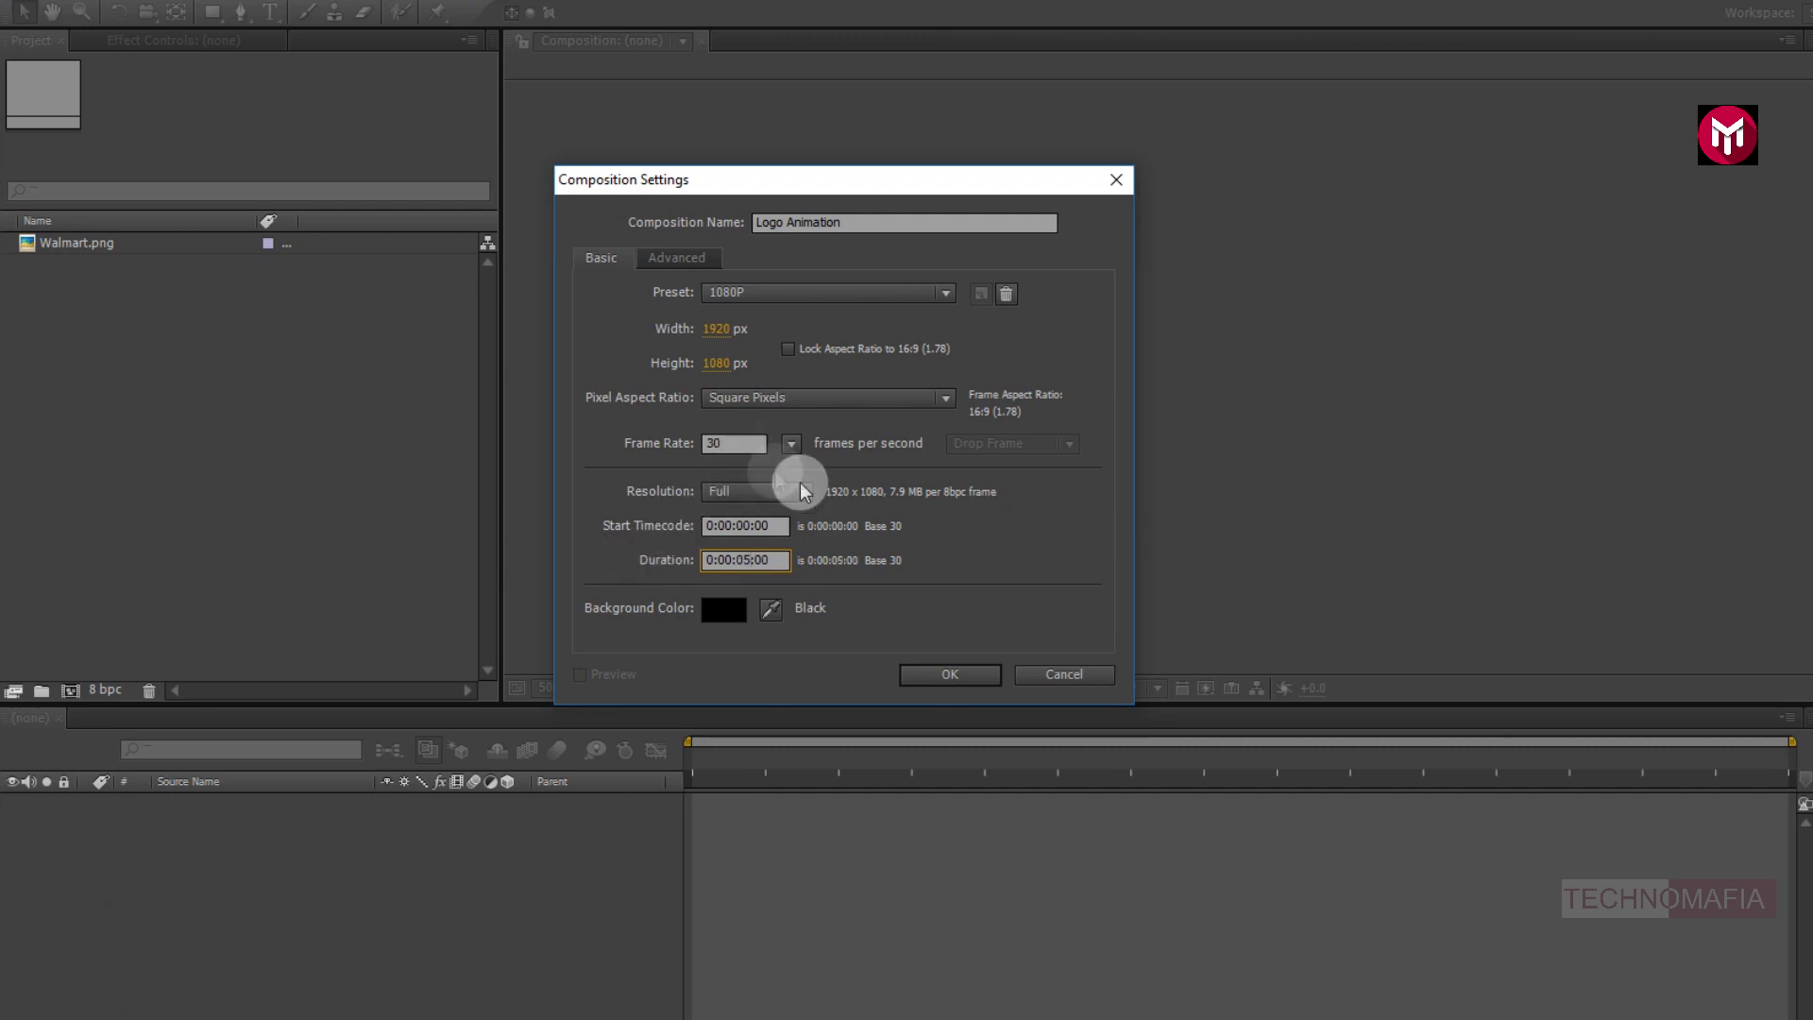
pyautogui.click(960, 653)
pyautogui.click(951, 674)
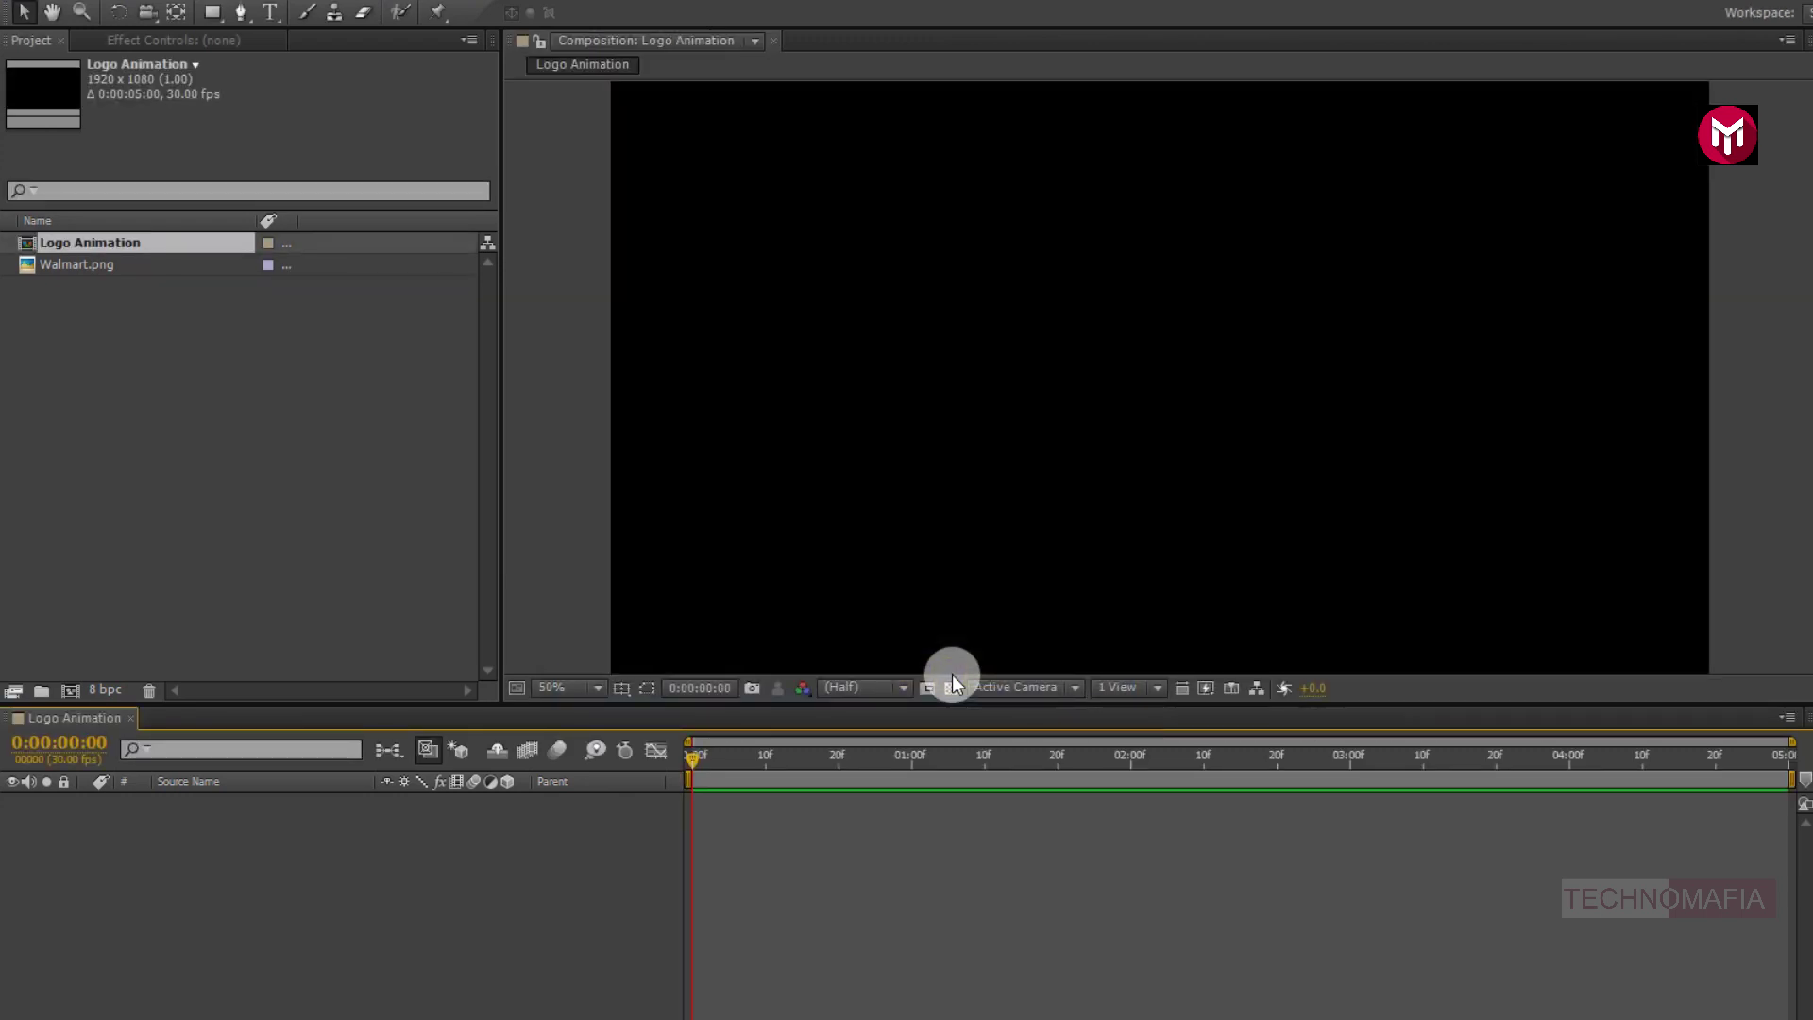
# - Drop Walmart.png into the Logo Animation timeline and scale the layer up to 131%
pyautogui.moveTo(56, 266); pyautogui.dragTo(180, 810)
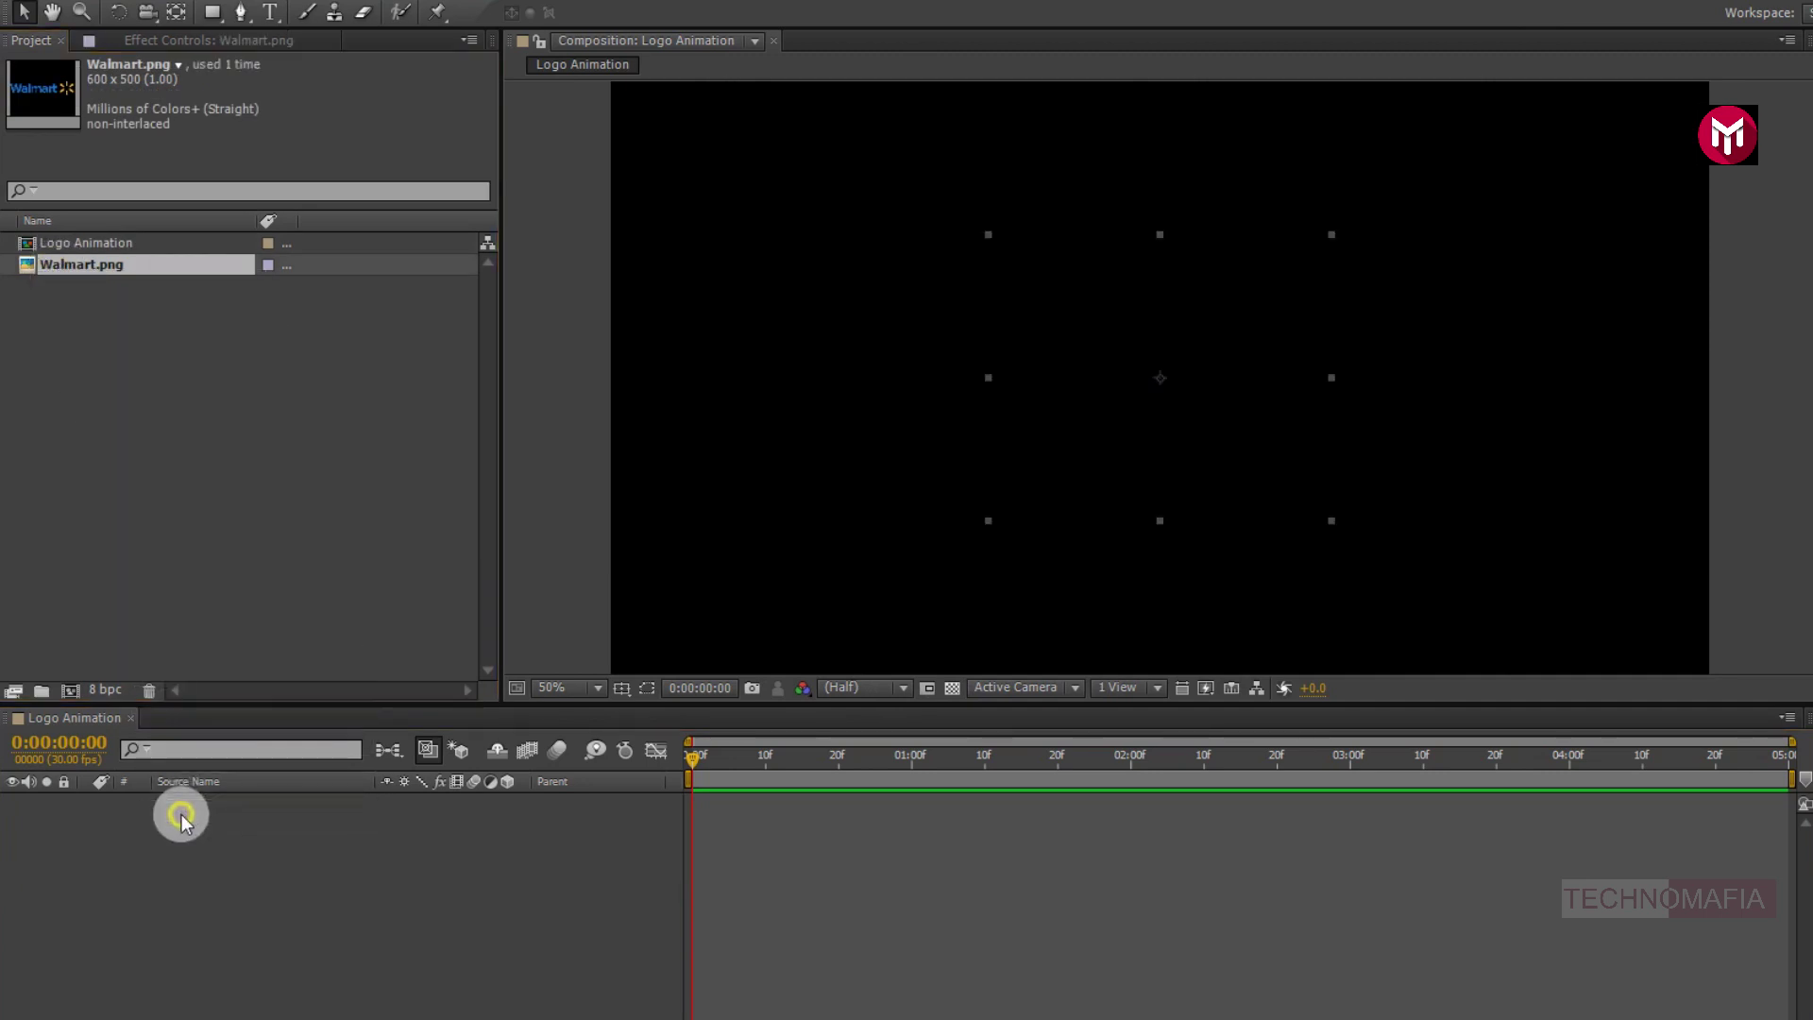
pyautogui.press('s')
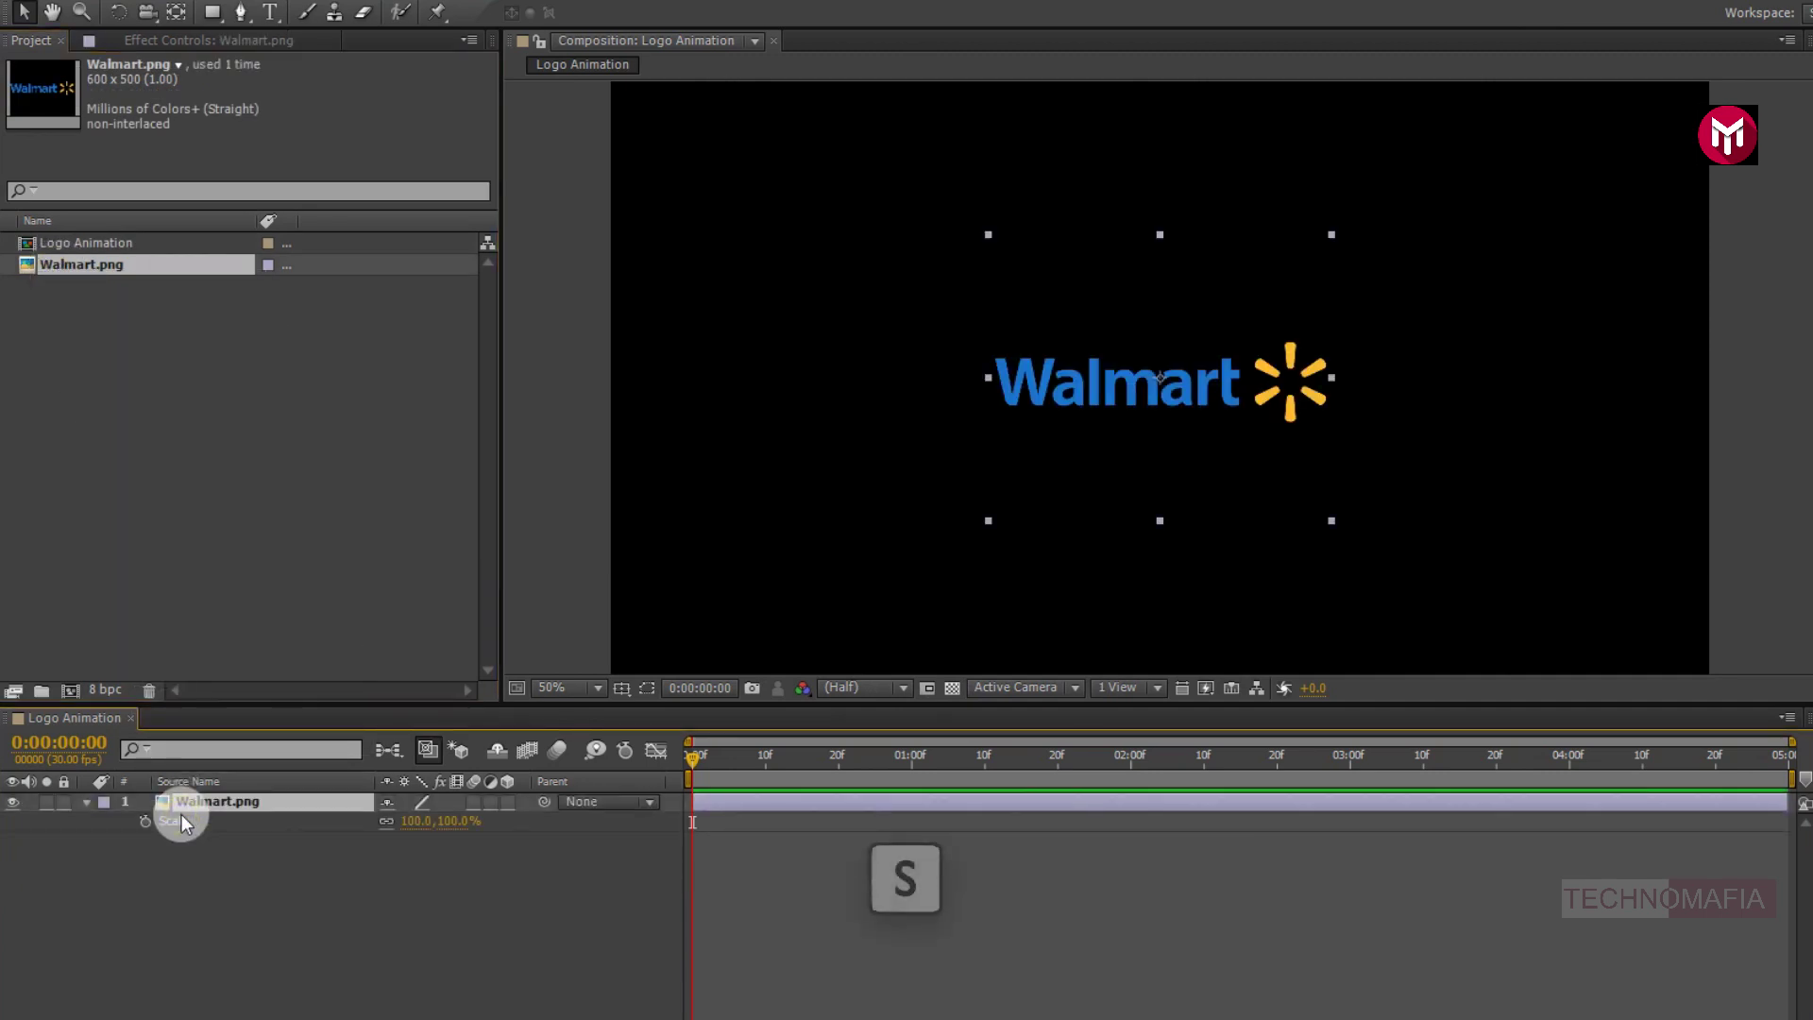
pyautogui.moveTo(415, 831); pyautogui.dragTo(445, 820)
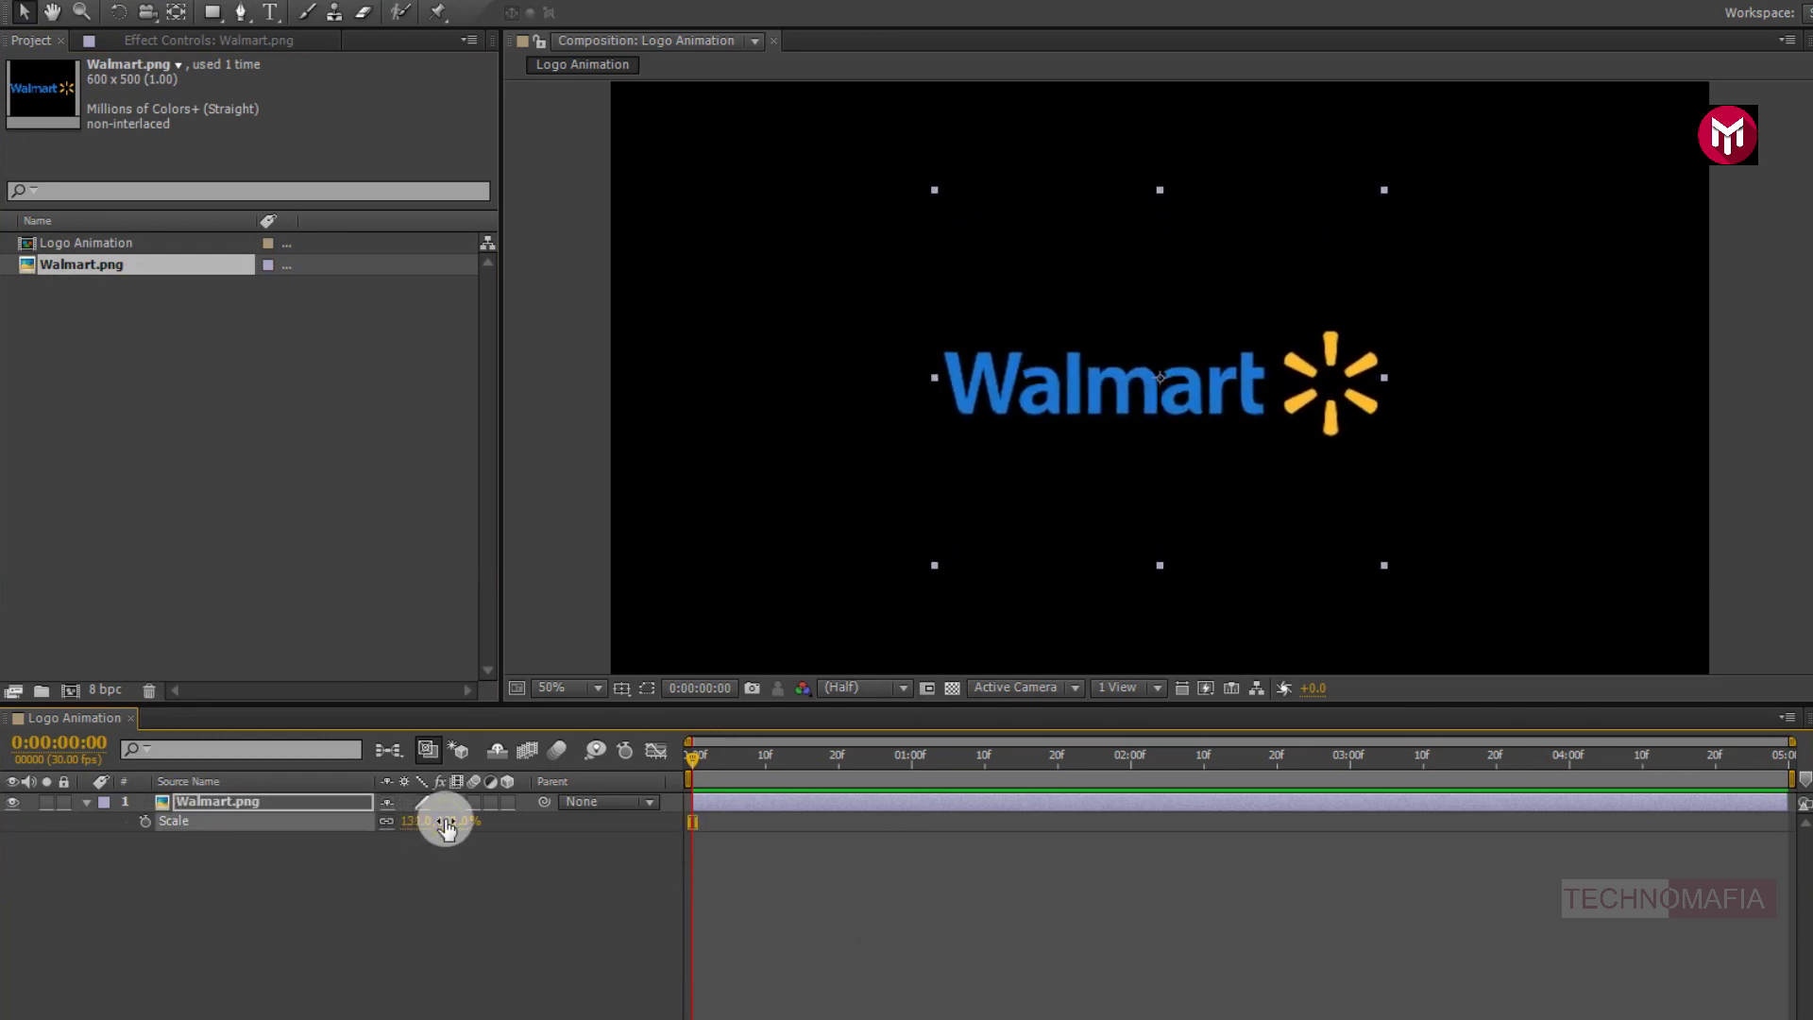
pyautogui.click(87, 803)
# - Pre-compose the Walmart.png layer into a new comp named 'Logo'
pyautogui.click(197, 804)
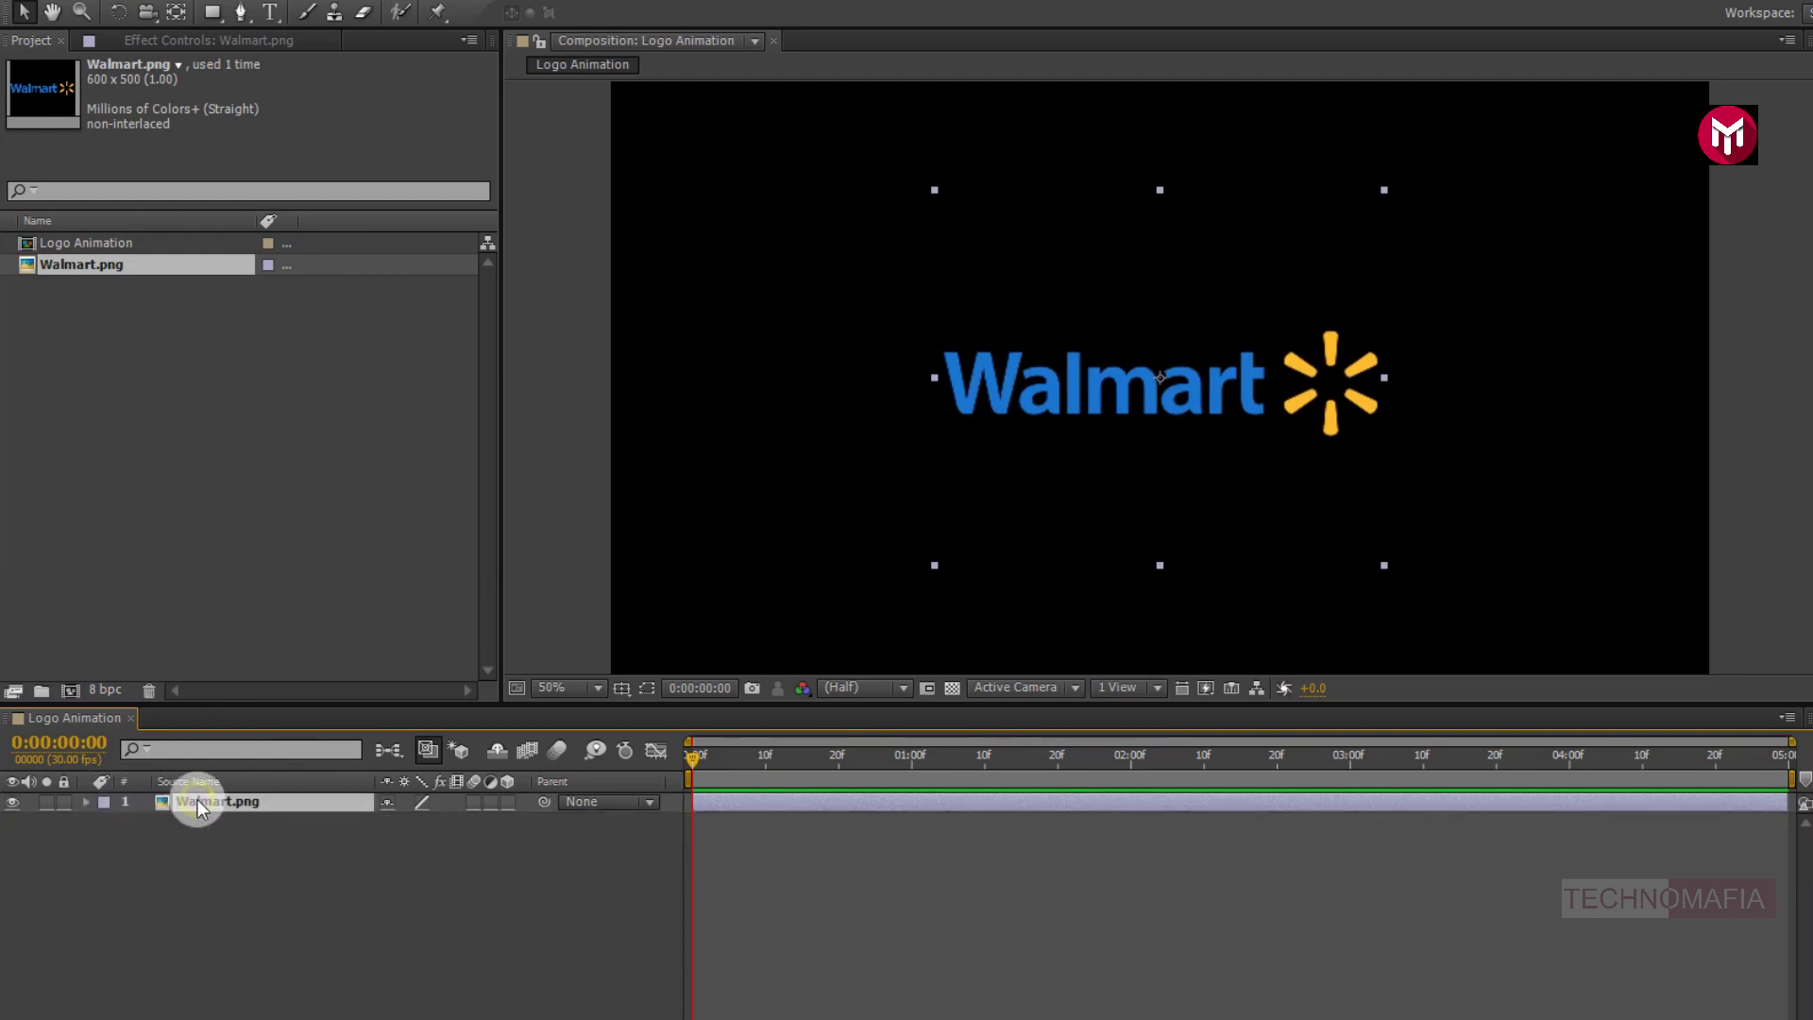
pyautogui.rightClick(196, 804)
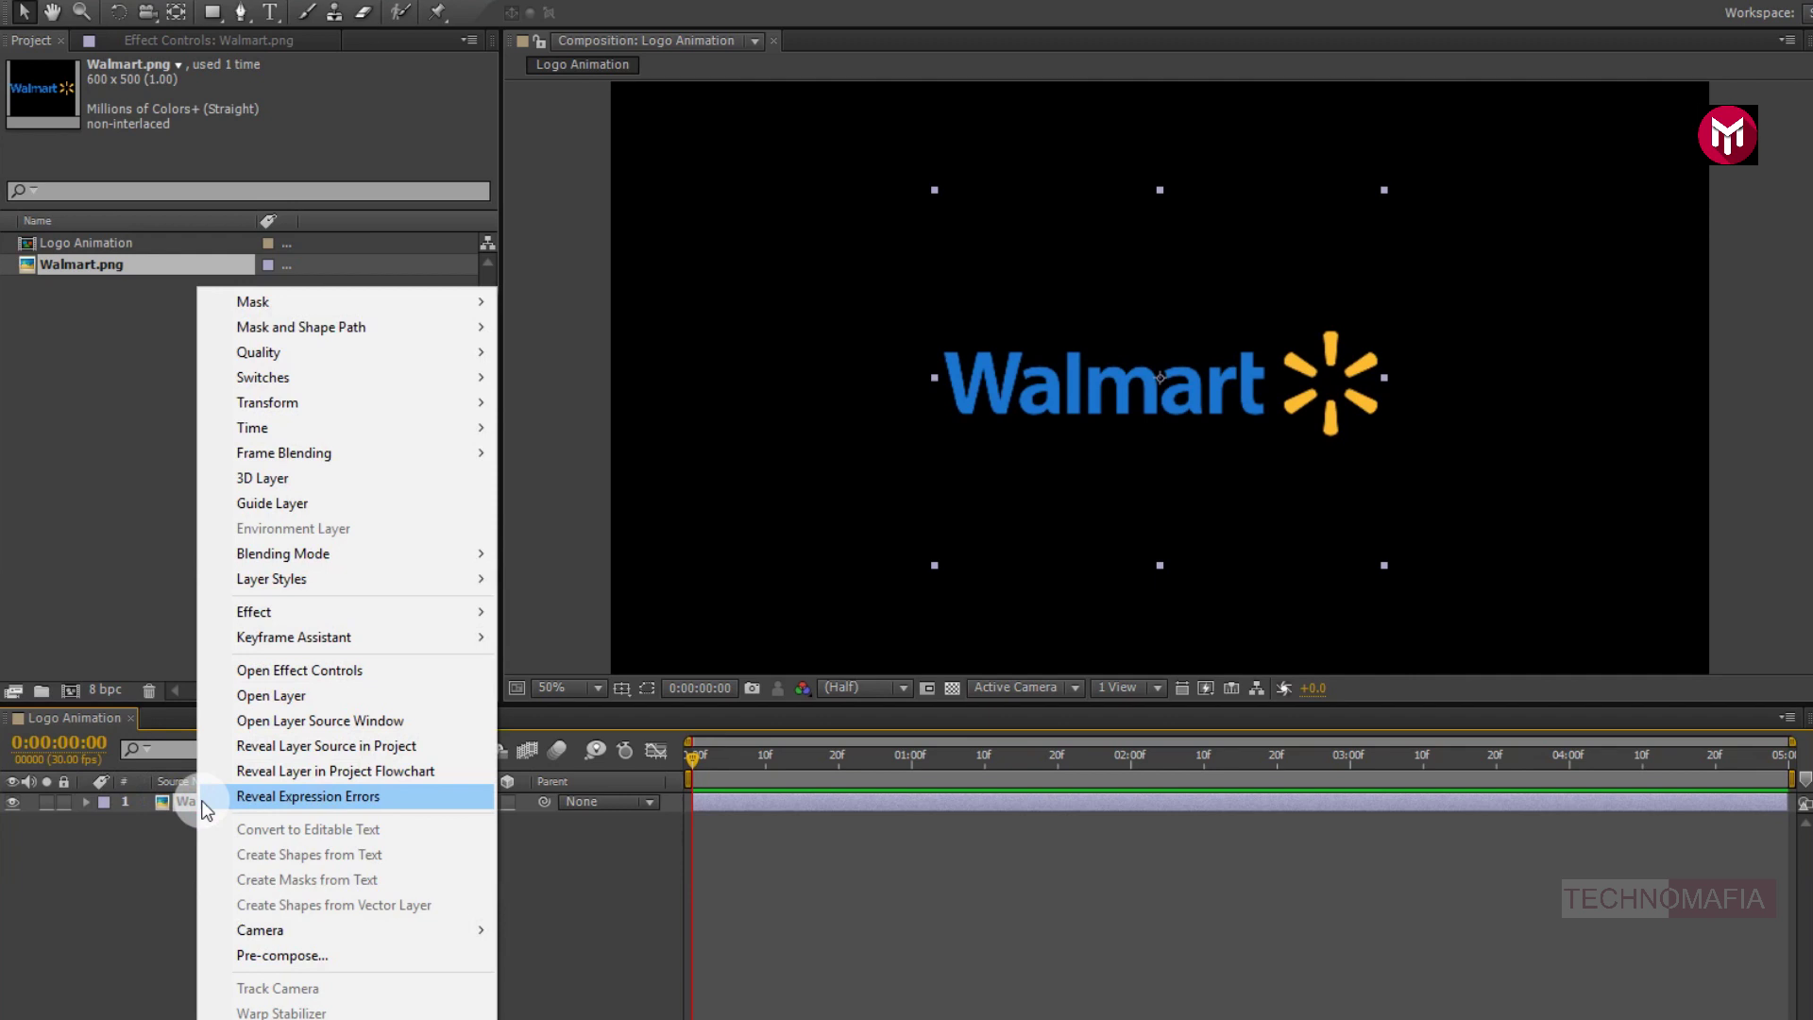
pyautogui.click(259, 956)
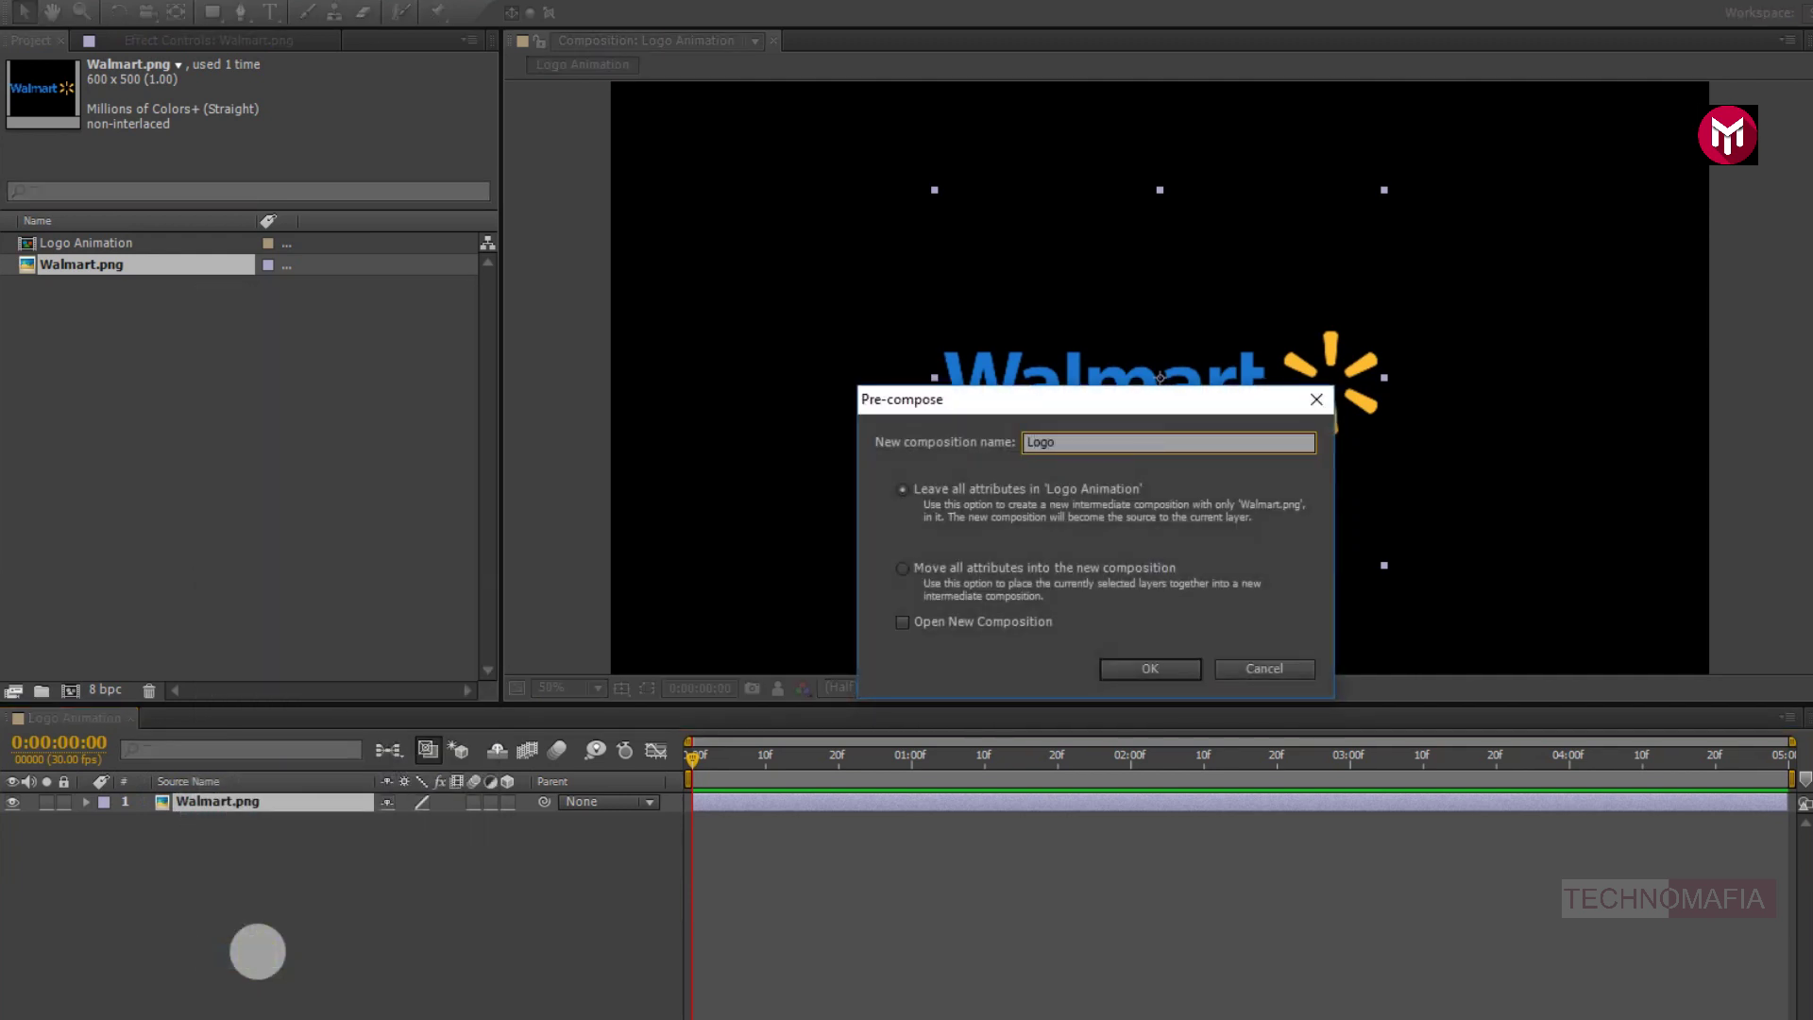
pyautogui.write('Logo')
pyautogui.click(1112, 668)
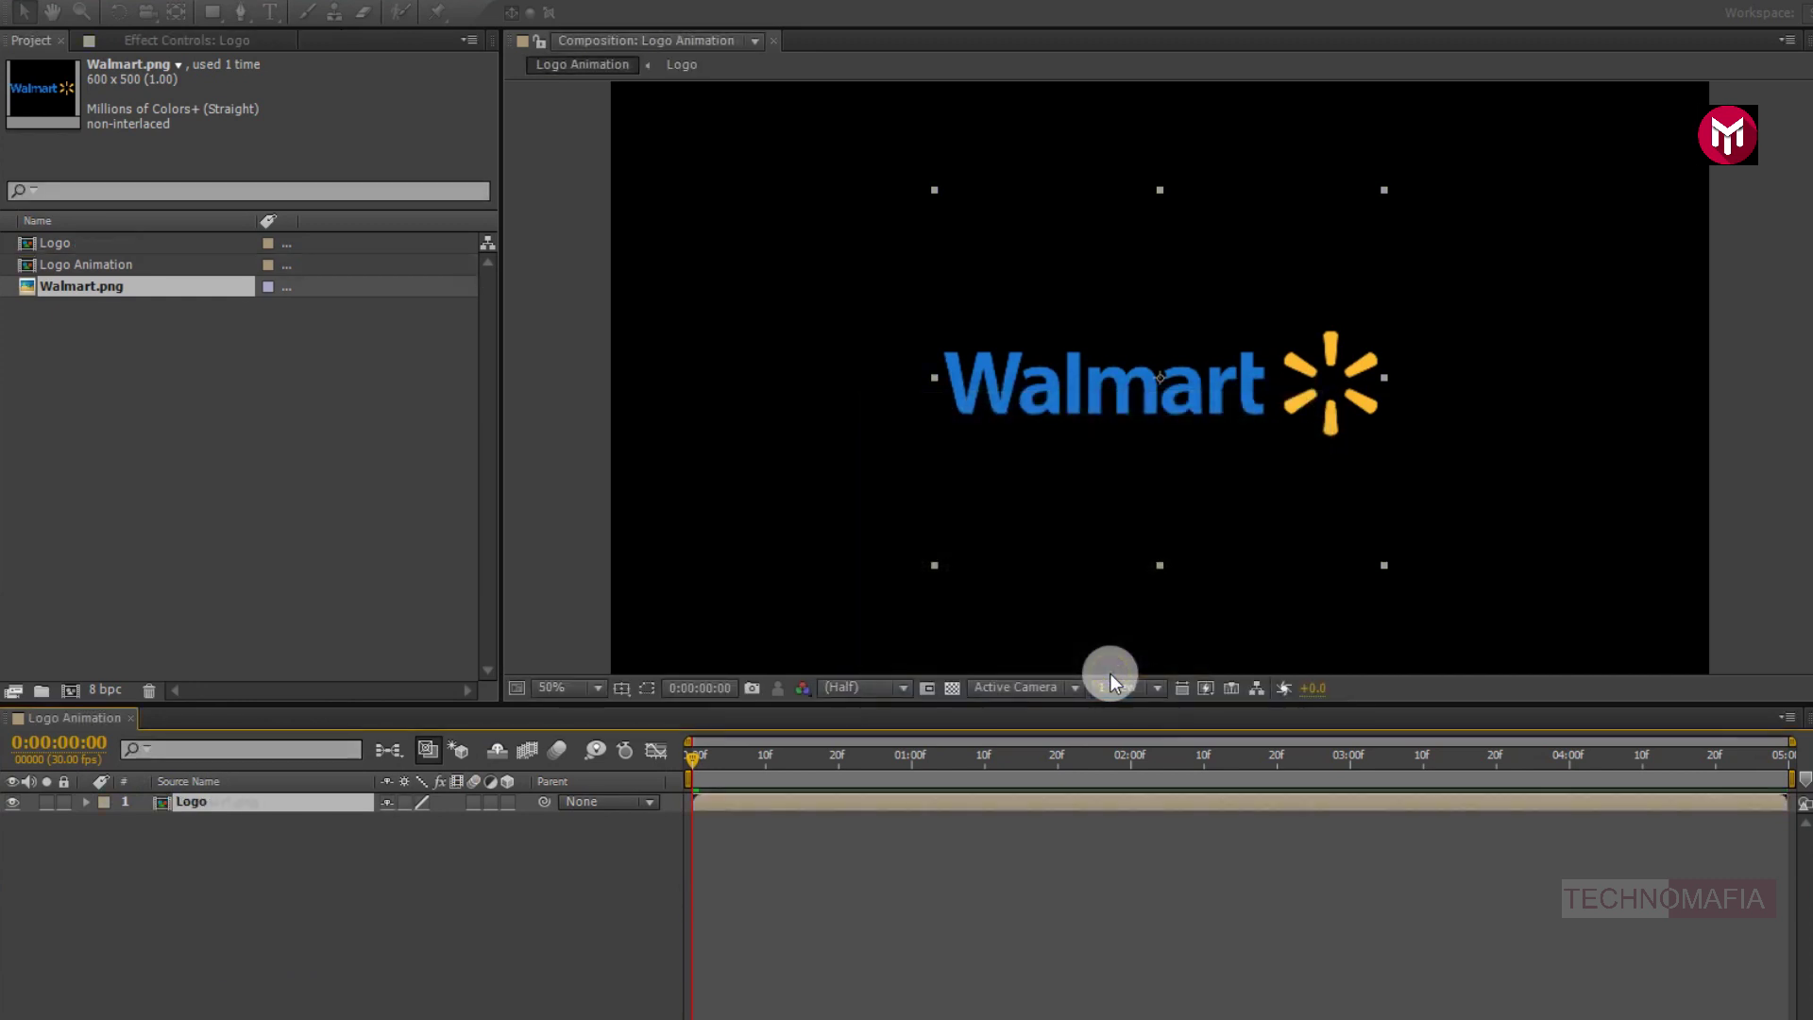
# - Make the Logo layer 3D, duplicate it, and parent layer 1 to 2. Logo
pyautogui.click(507, 802)
pyautogui.hotkey('ctrl', 'd')
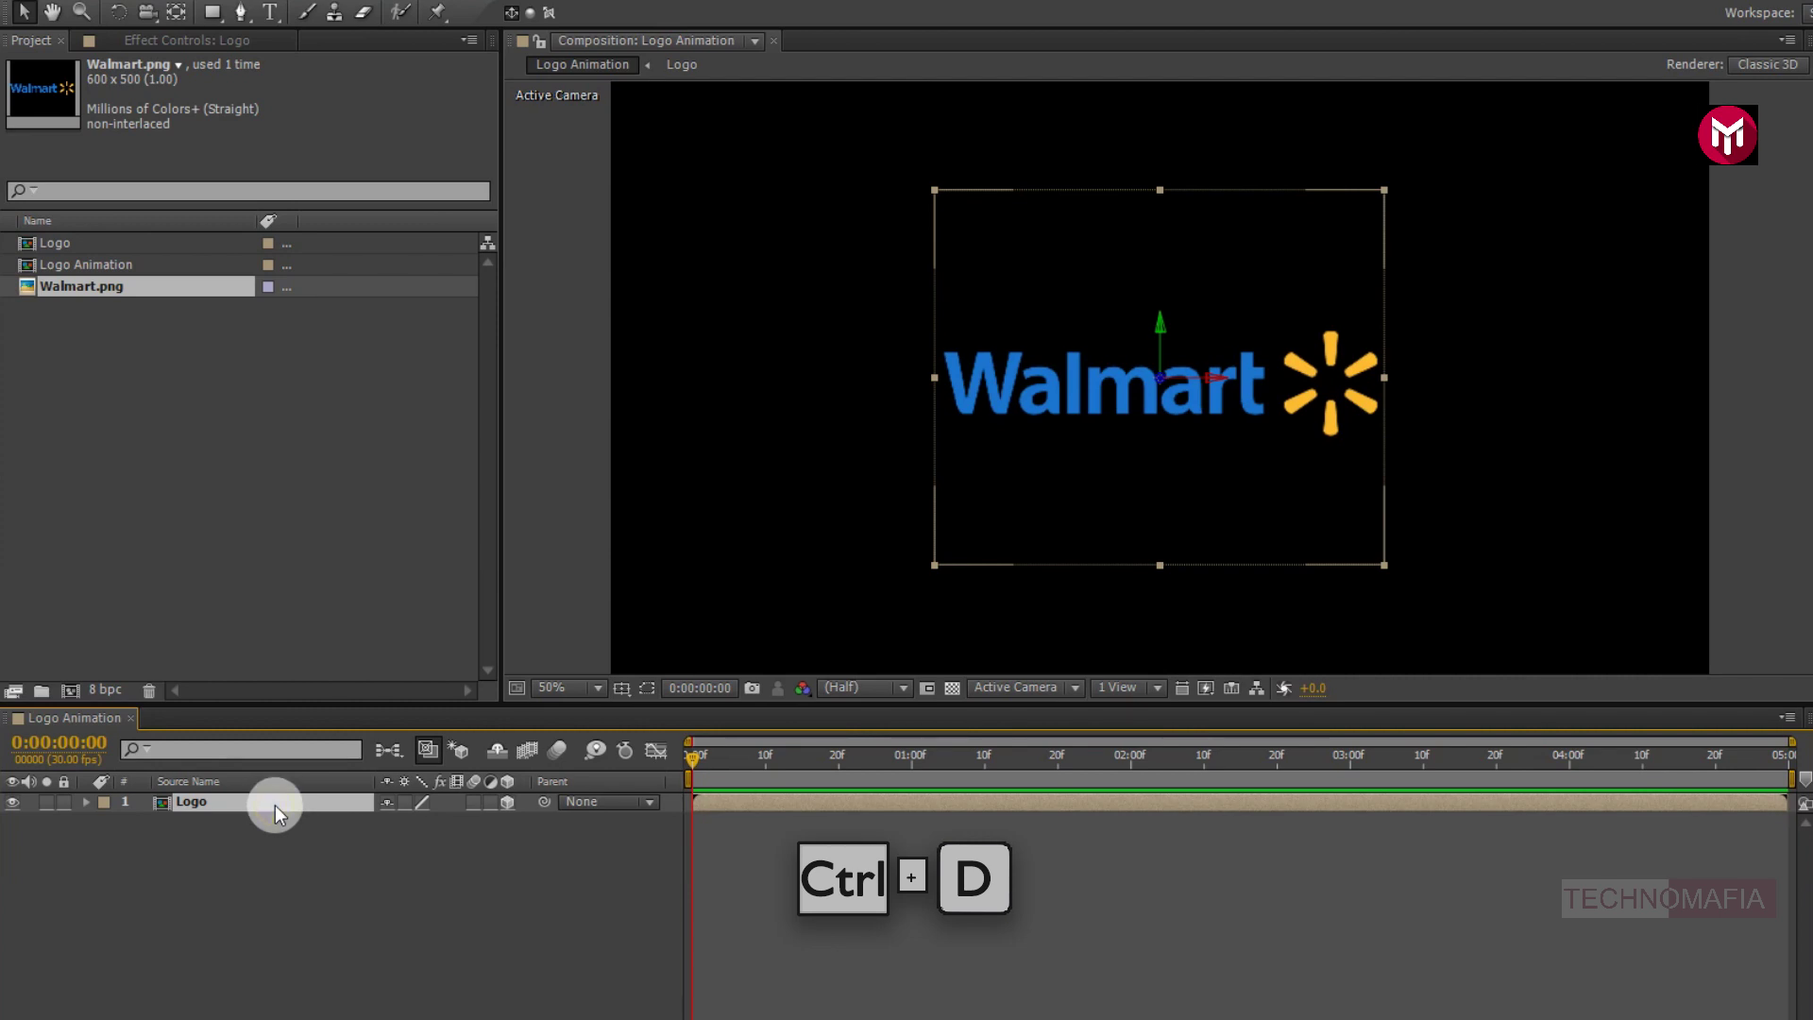
pyautogui.hotkey('ctrl', 'd')
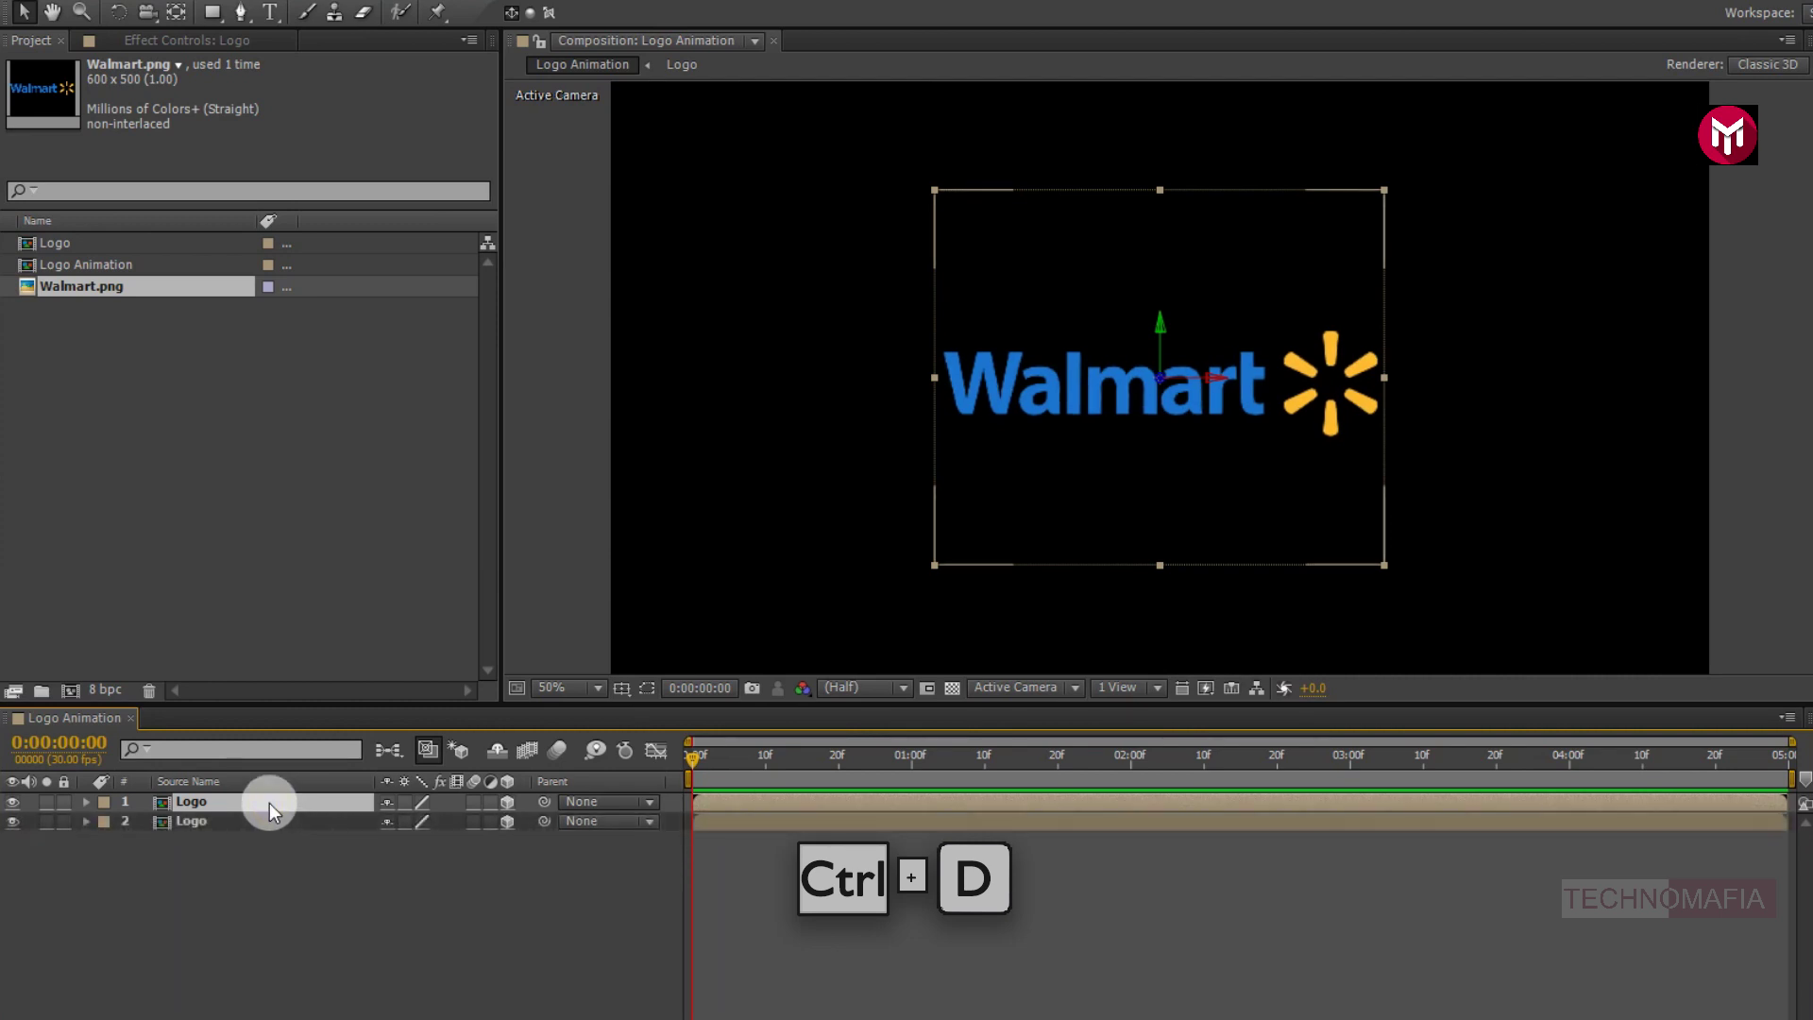
pyautogui.click(572, 807)
pyautogui.click(587, 880)
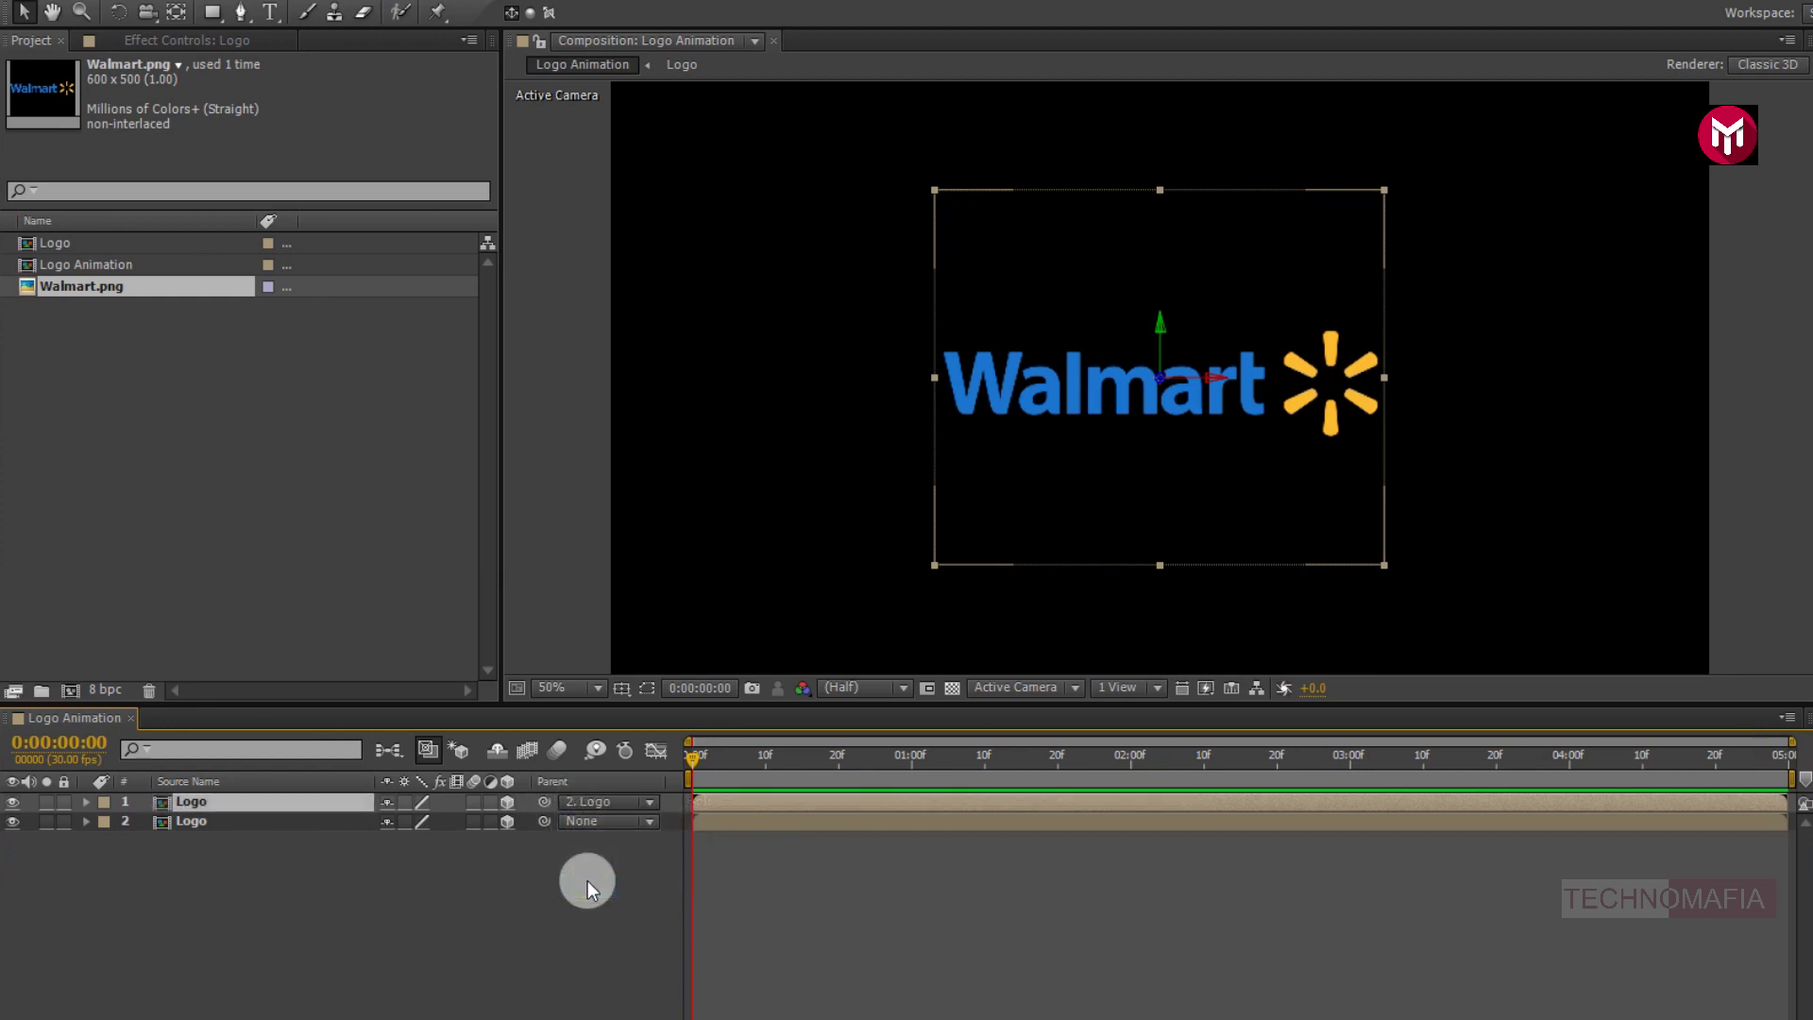
# - Set a Position keyframe on the lower Logo layer at the 2-second mark
pyautogui.click(217, 825)
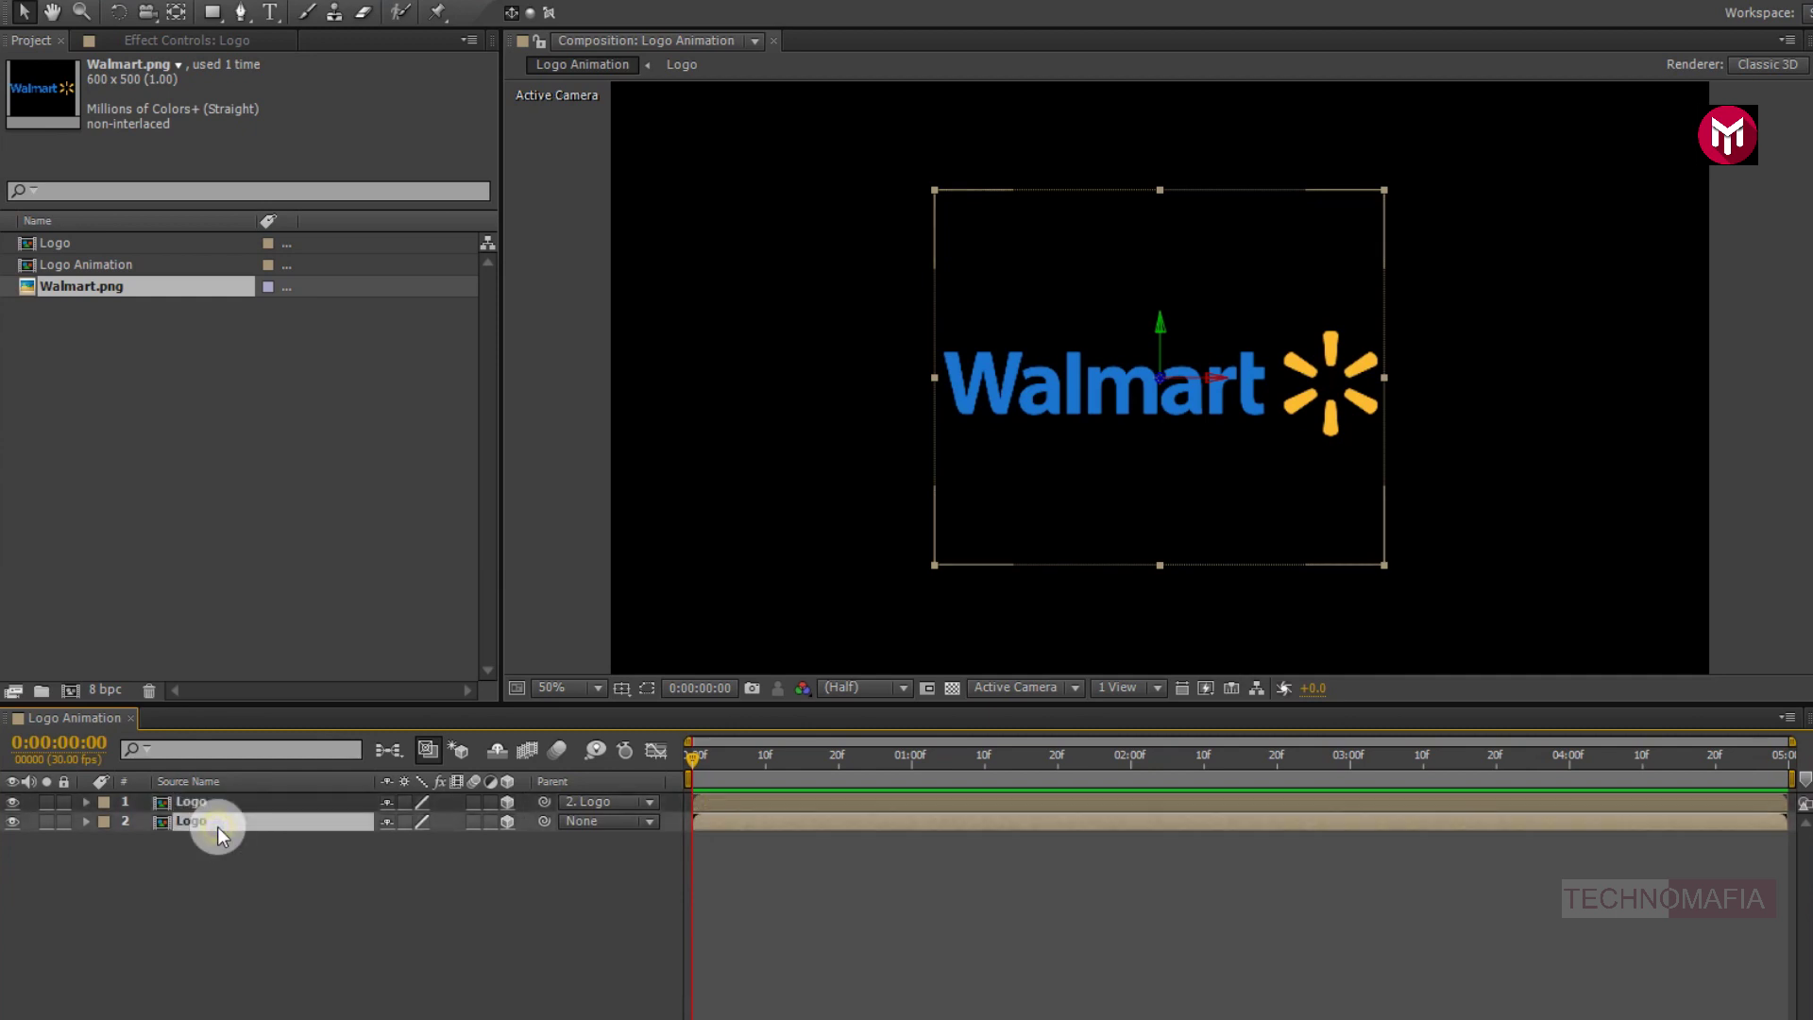
pyautogui.press('p')
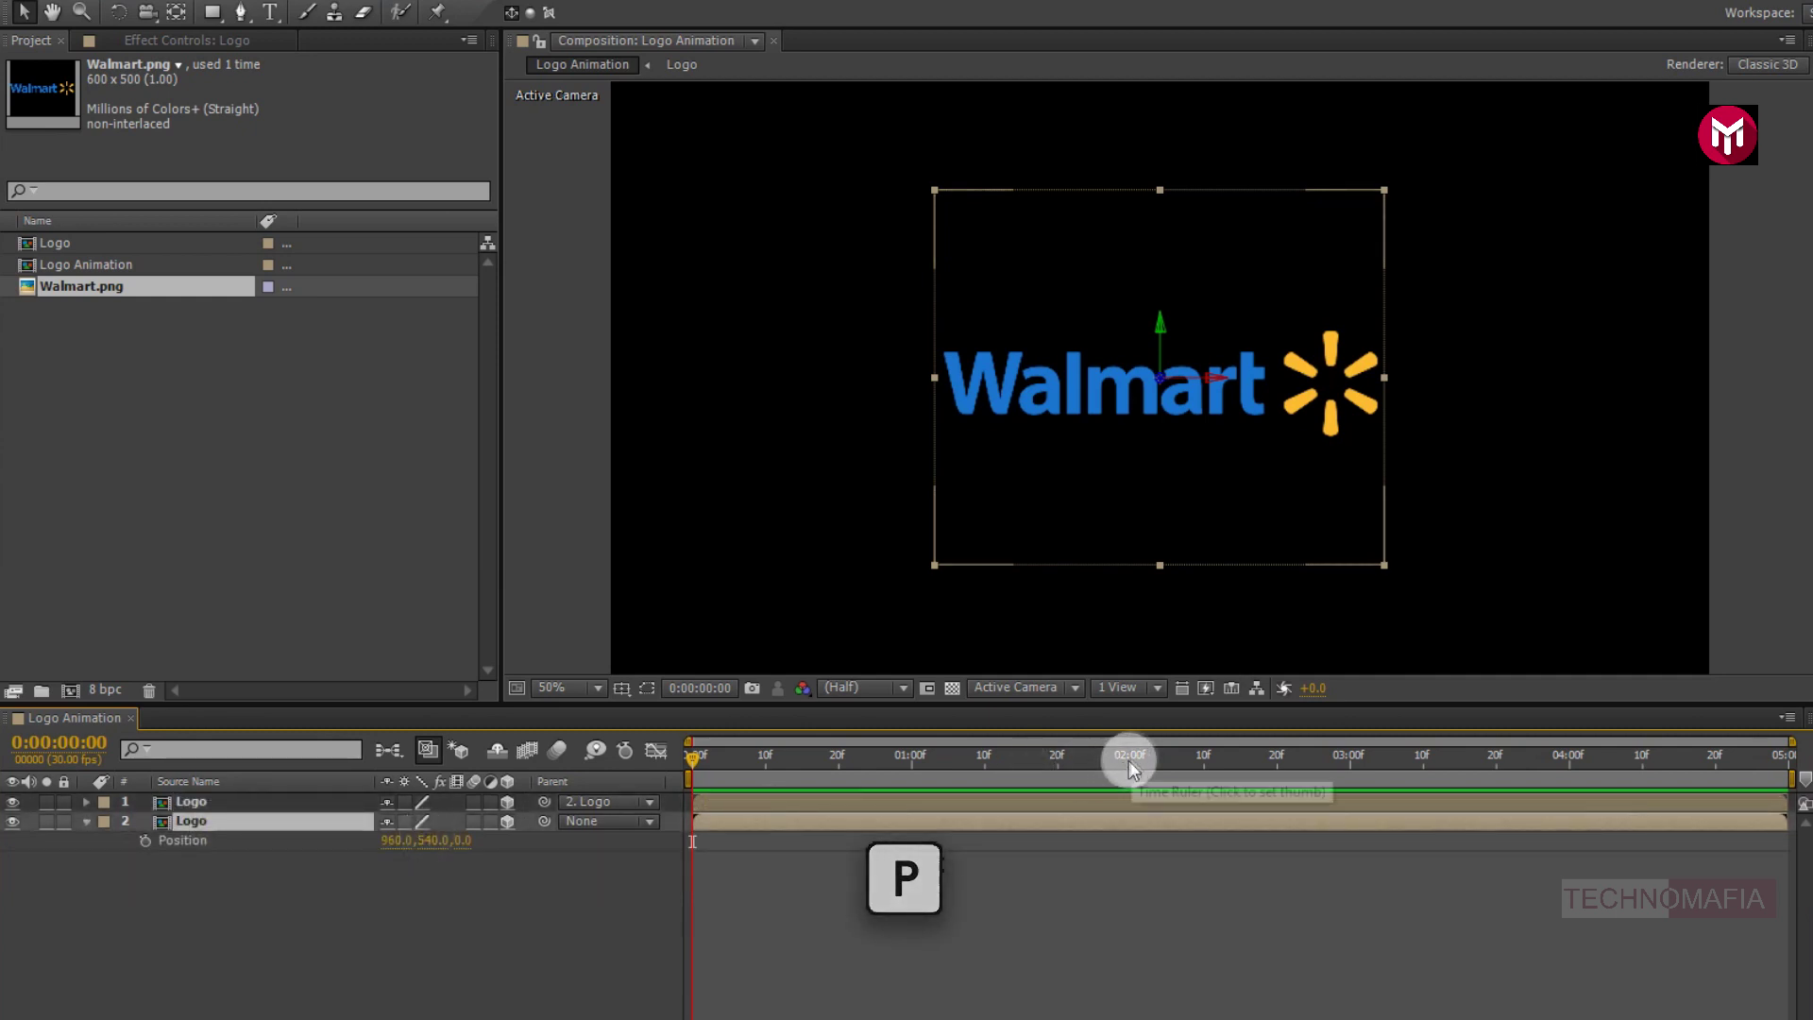
pyautogui.click(1130, 757)
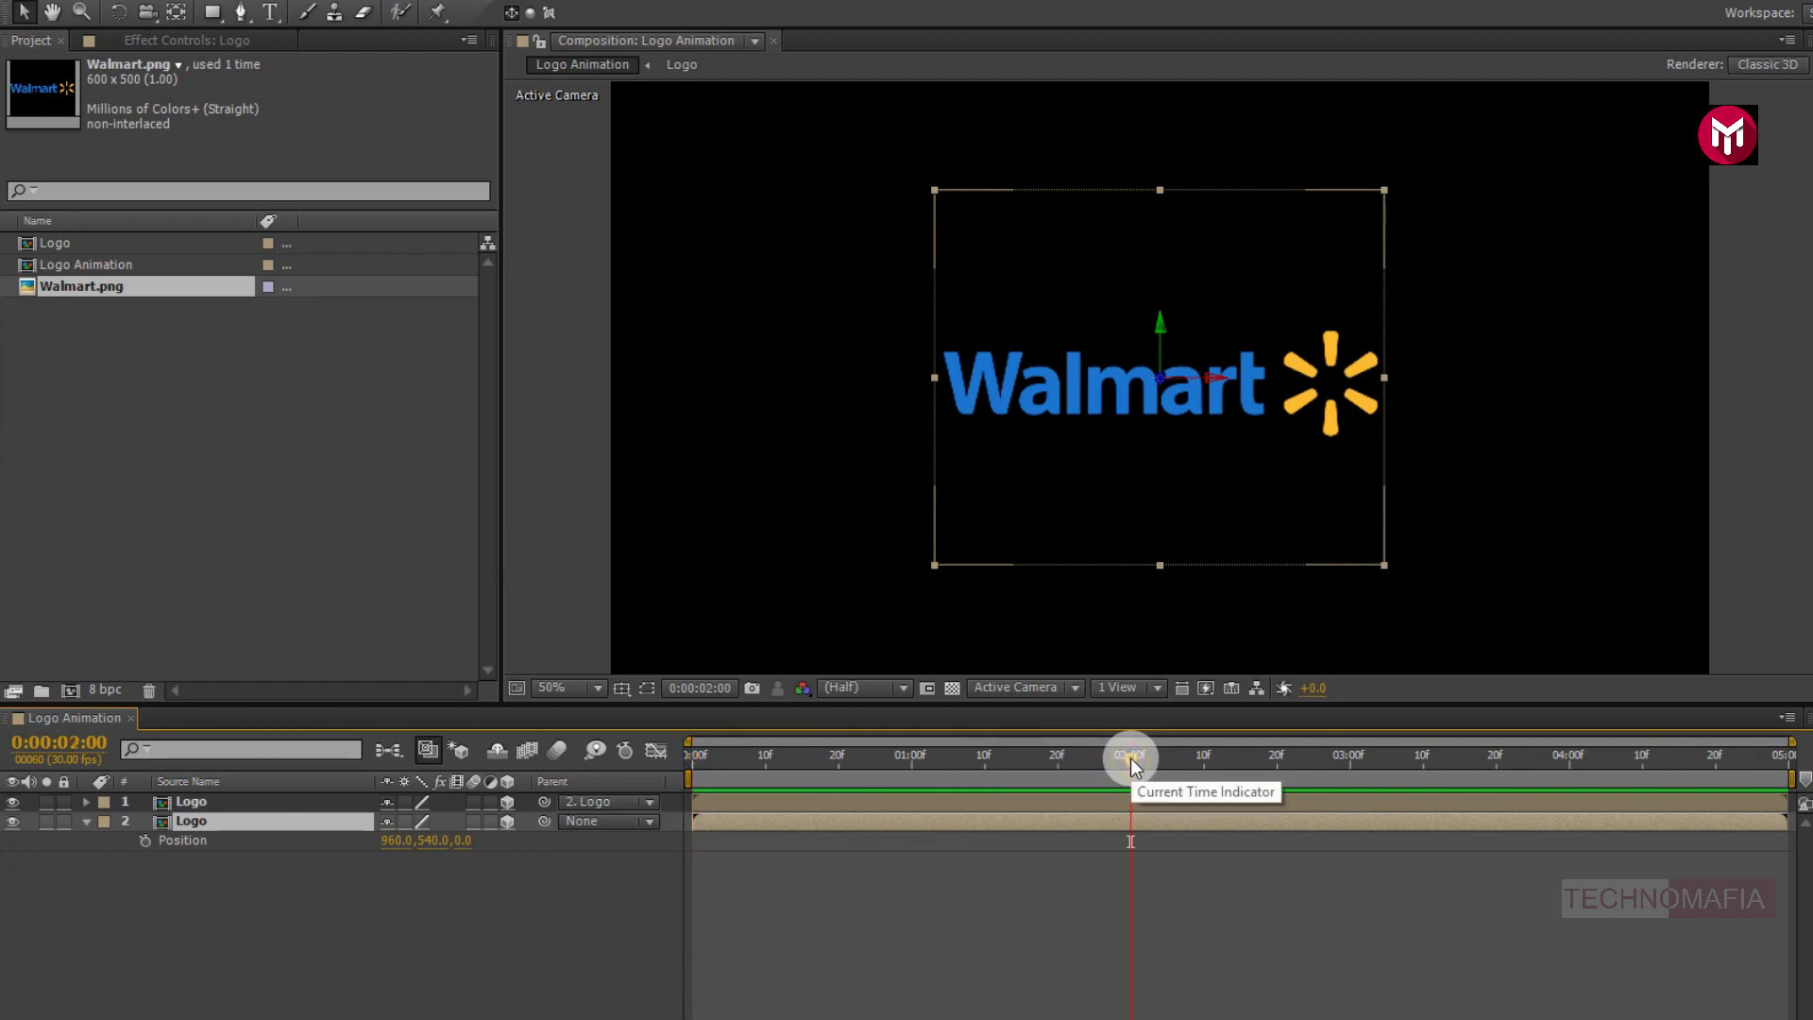
pyautogui.click(145, 841)
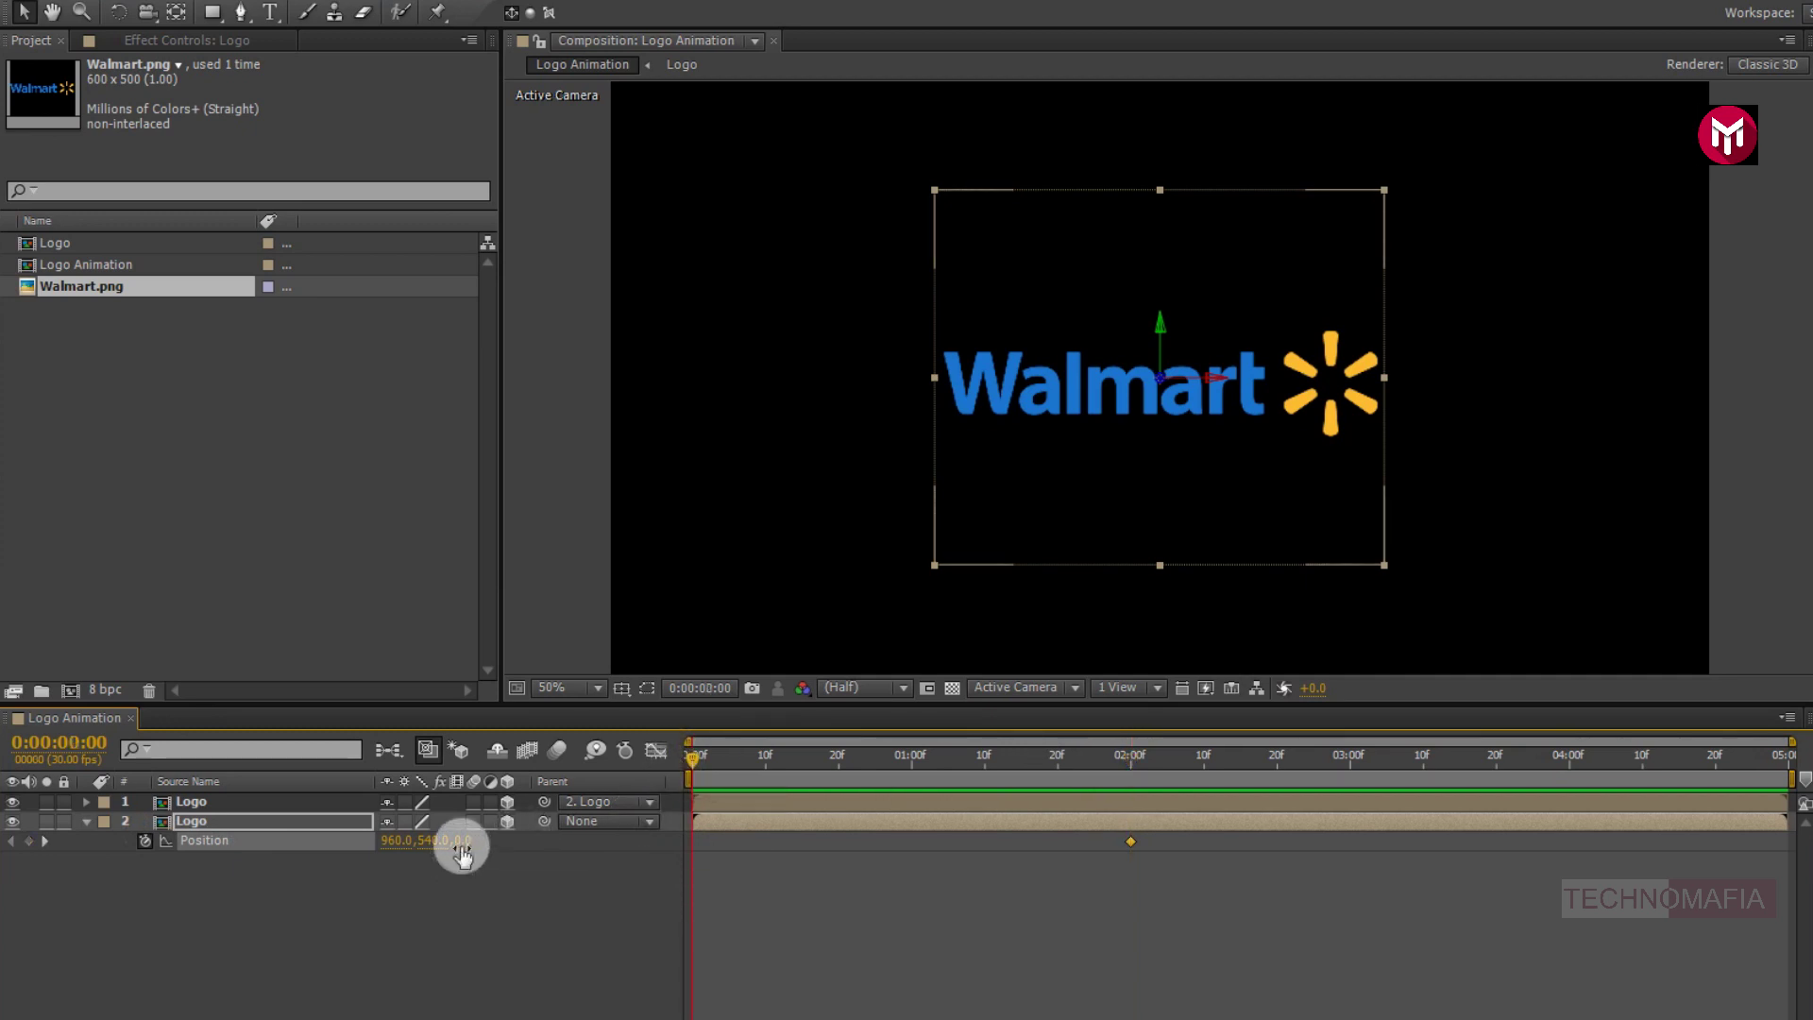
# - At the start, push the logo back to Z 2000 and down to Y 1631, below frame
pyautogui.moveTo(462, 855); pyautogui.dragTo(1478, 874)
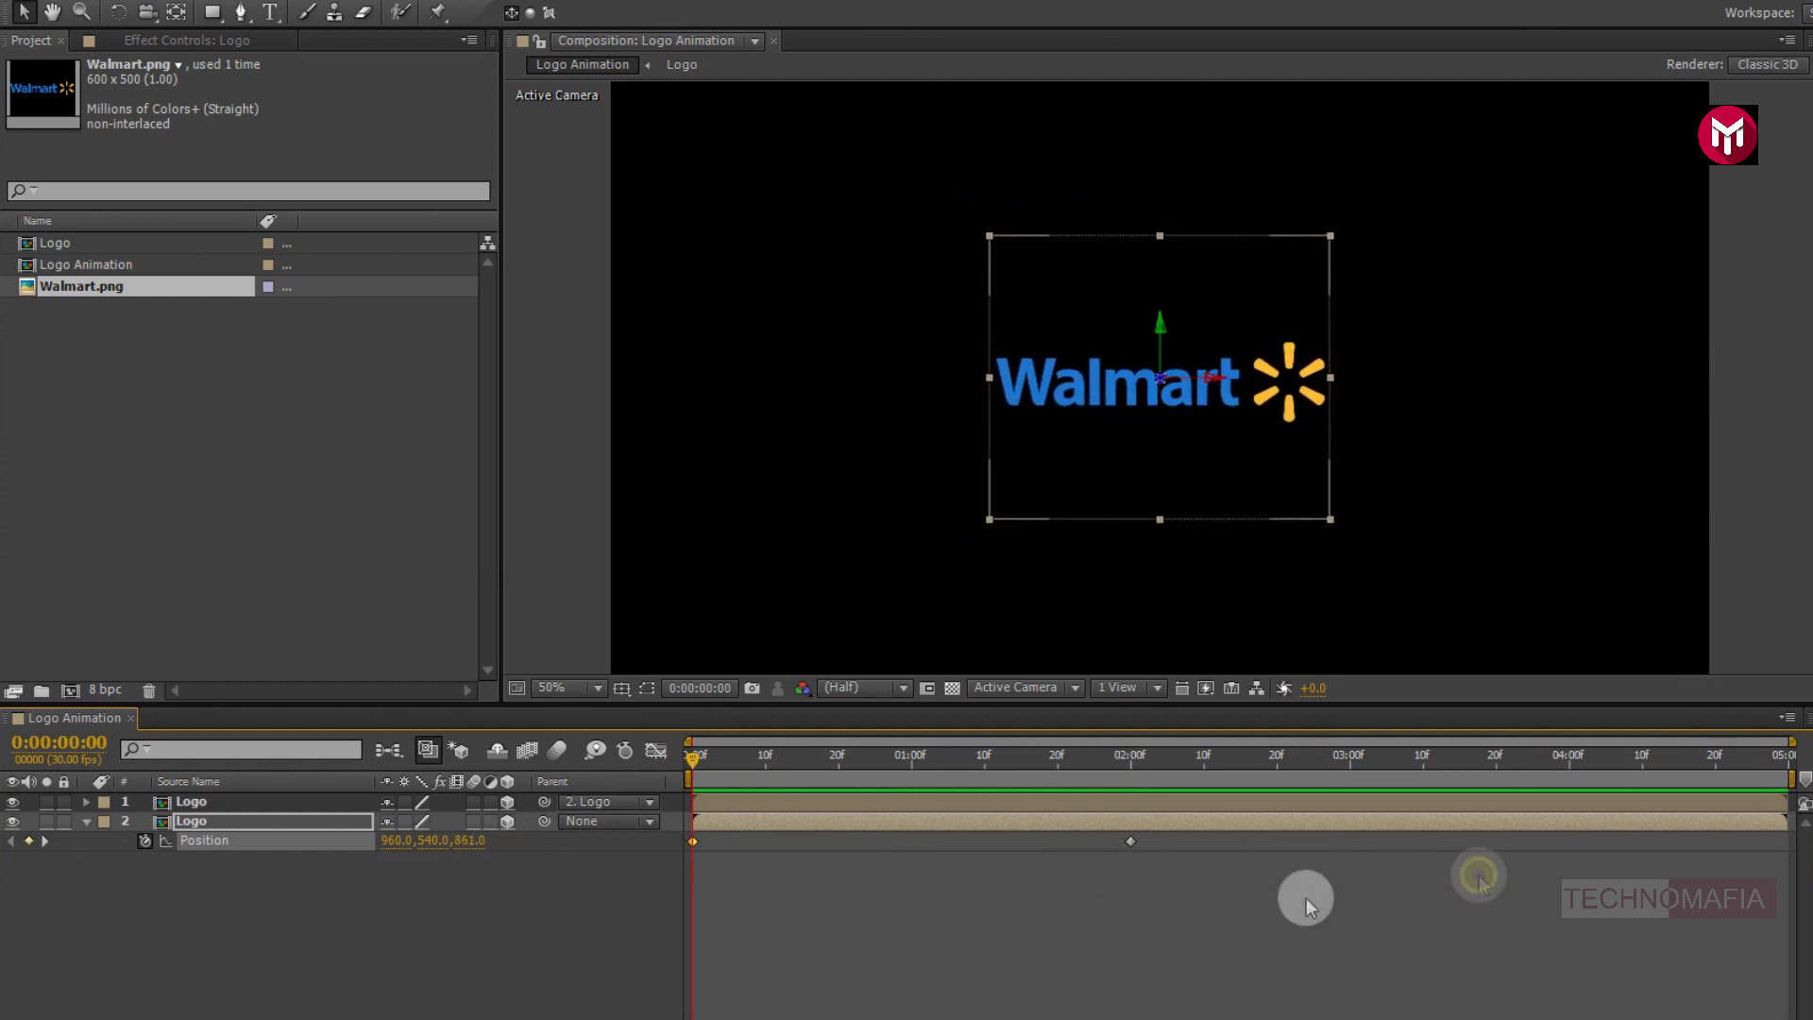
pyautogui.moveTo(472, 839); pyautogui.dragTo(1526, 846)
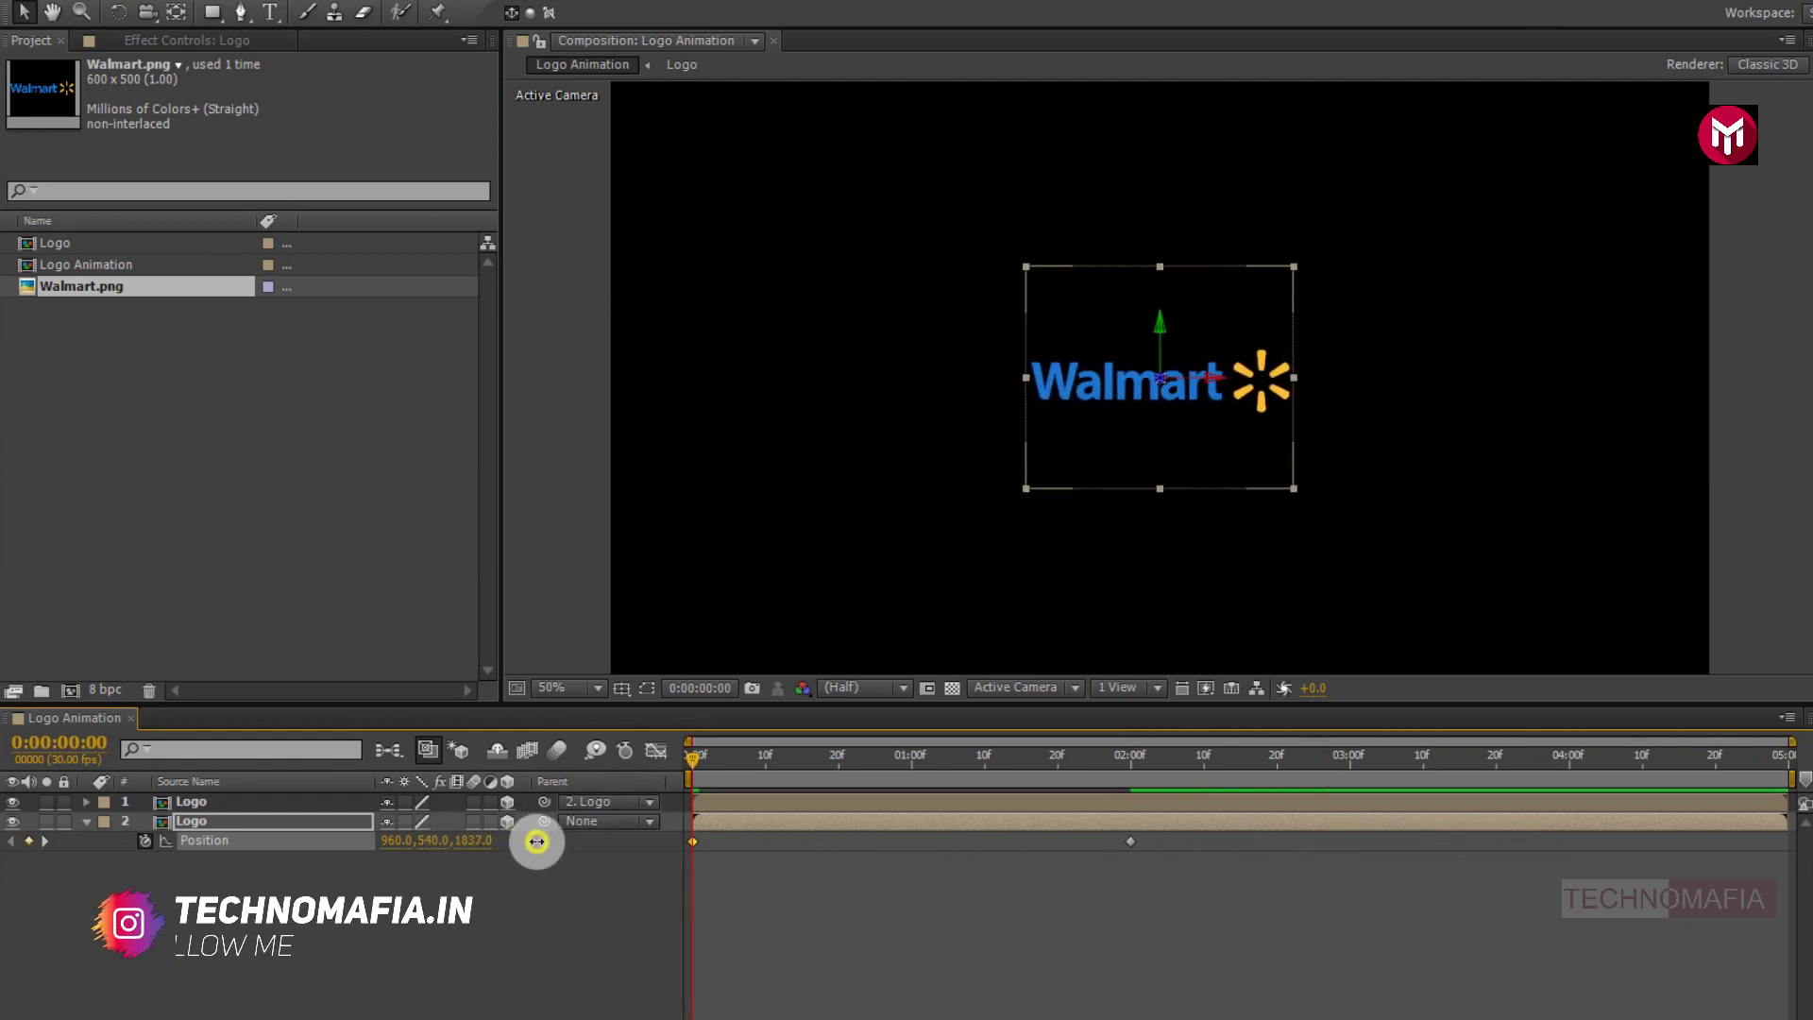
pyautogui.moveTo(536, 842); pyautogui.dragTo(735, 856)
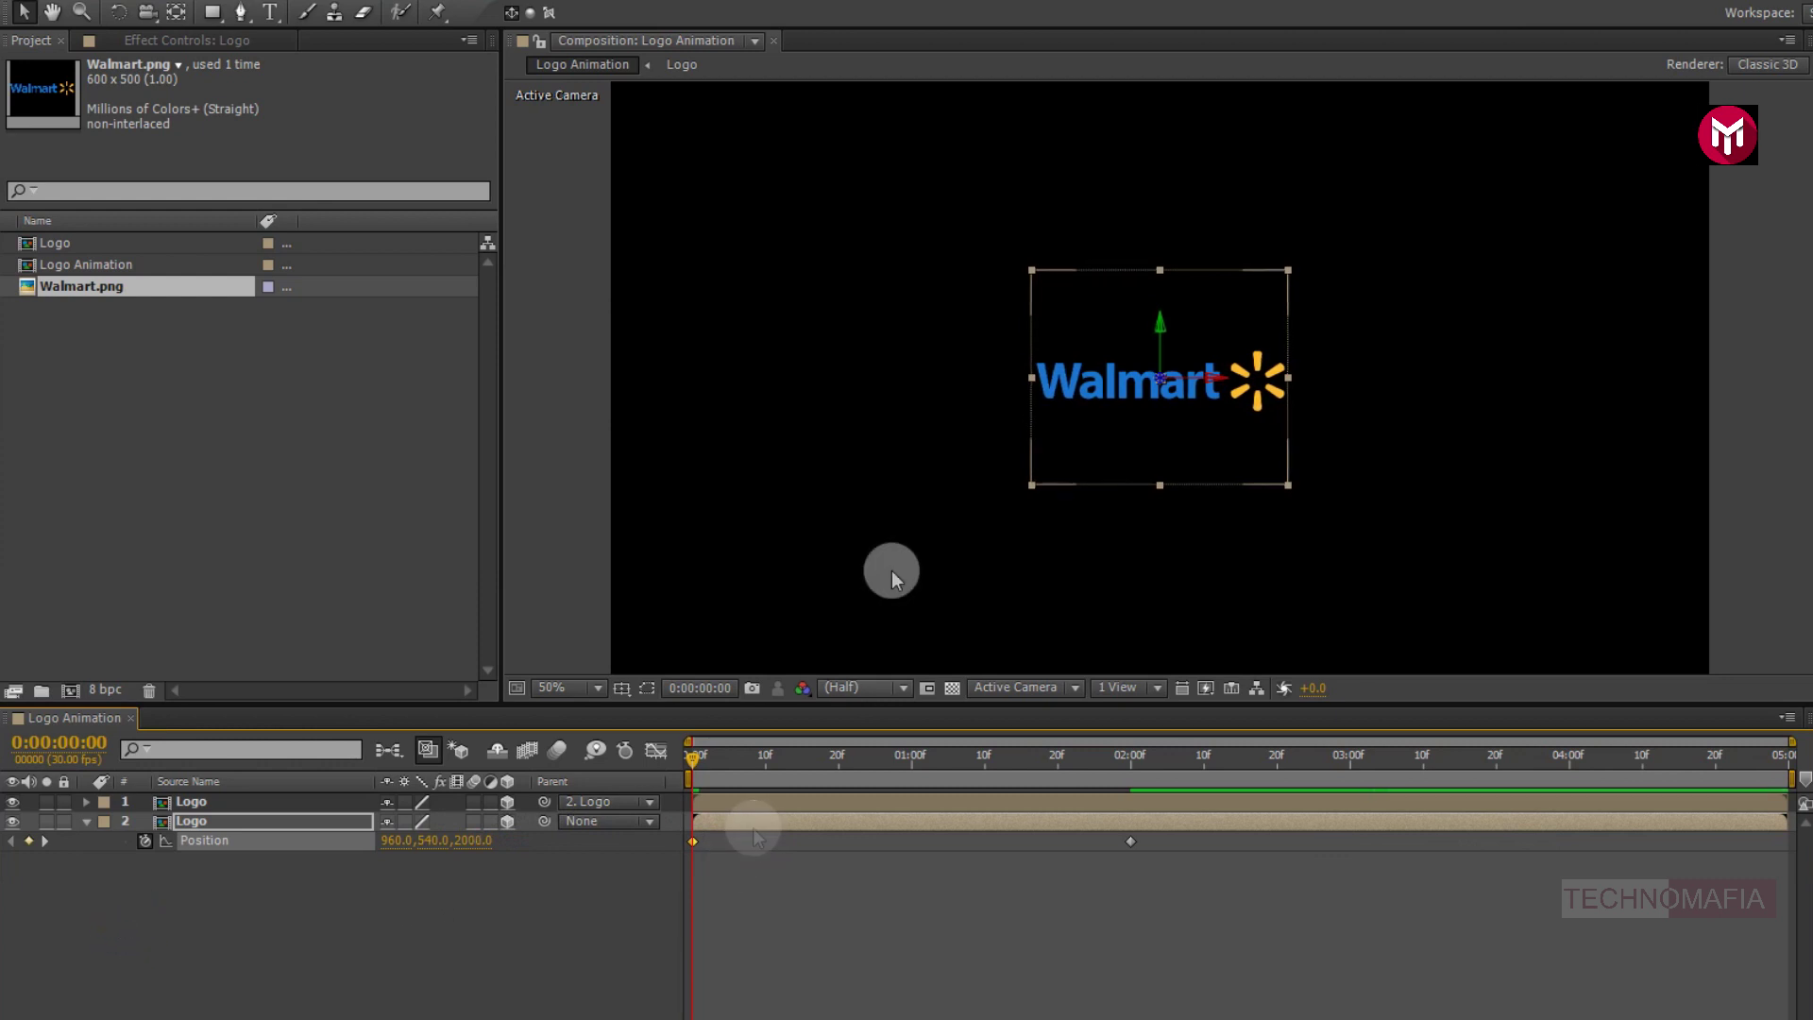
pyautogui.scroll(-1, 901, 550)
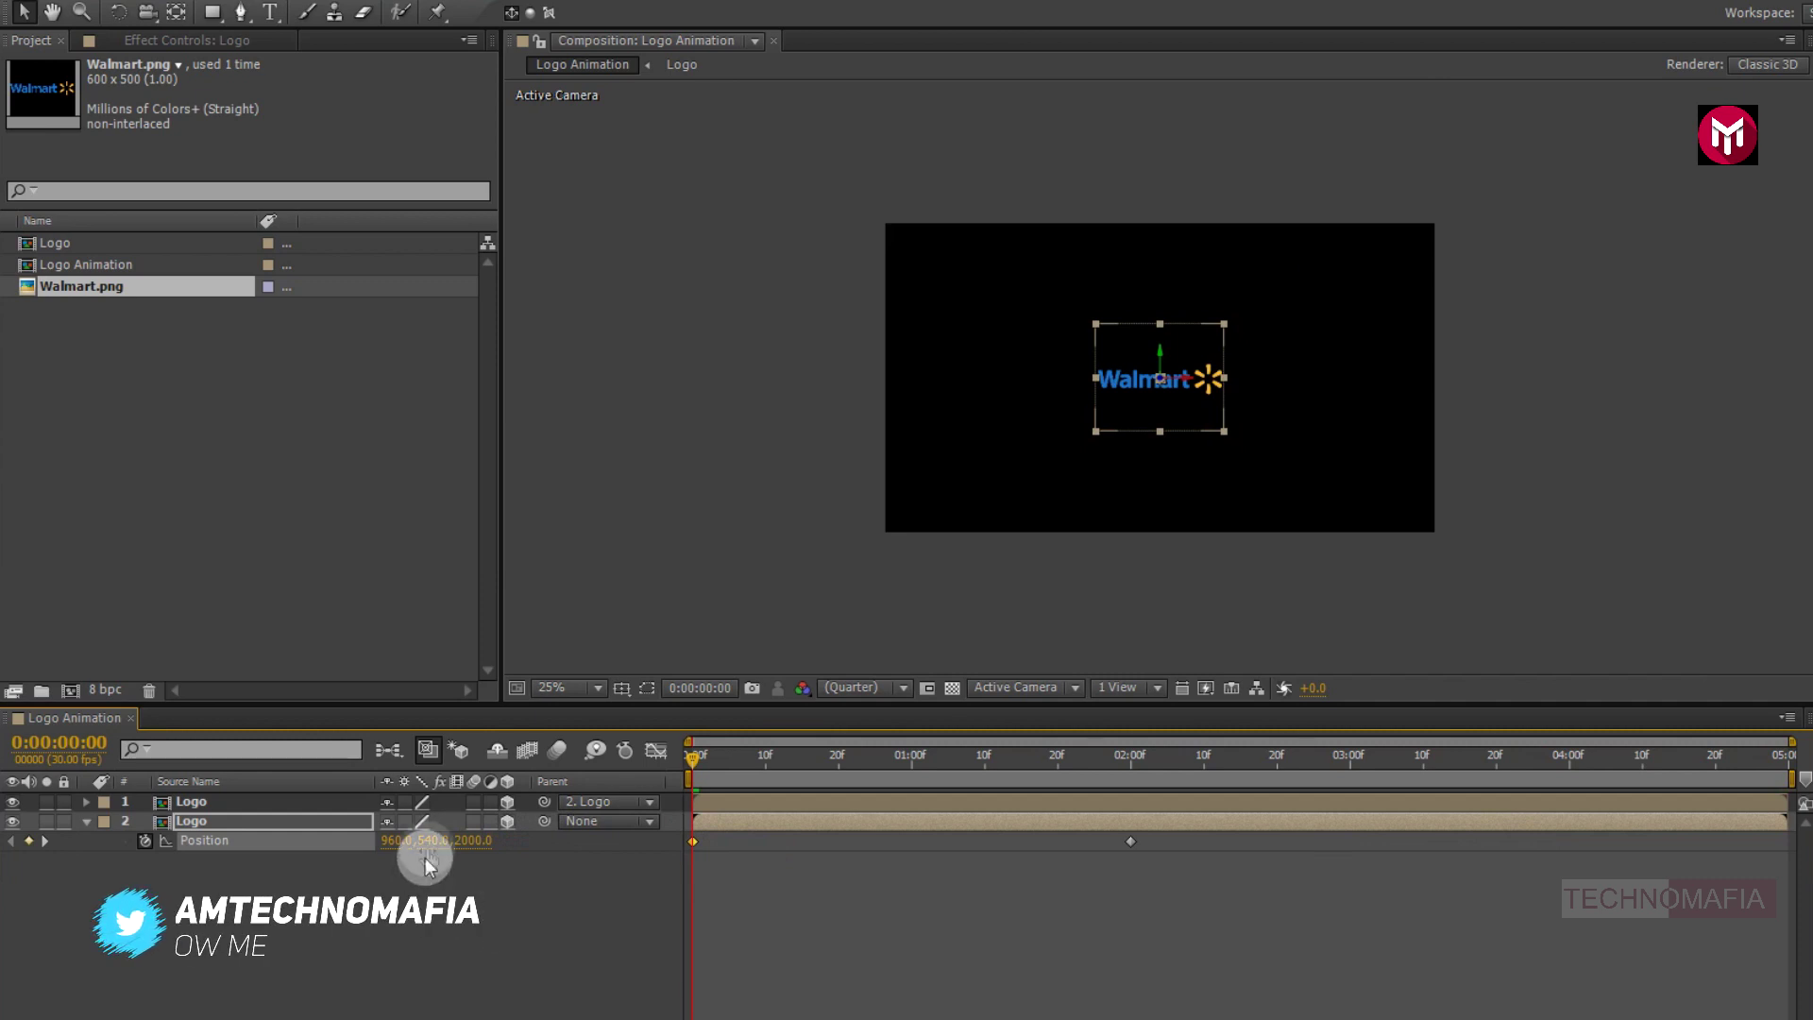
pyautogui.moveTo(430, 840); pyautogui.dragTo(1178, 858)
pyautogui.moveTo(438, 848); pyautogui.dragTo(879, 878)
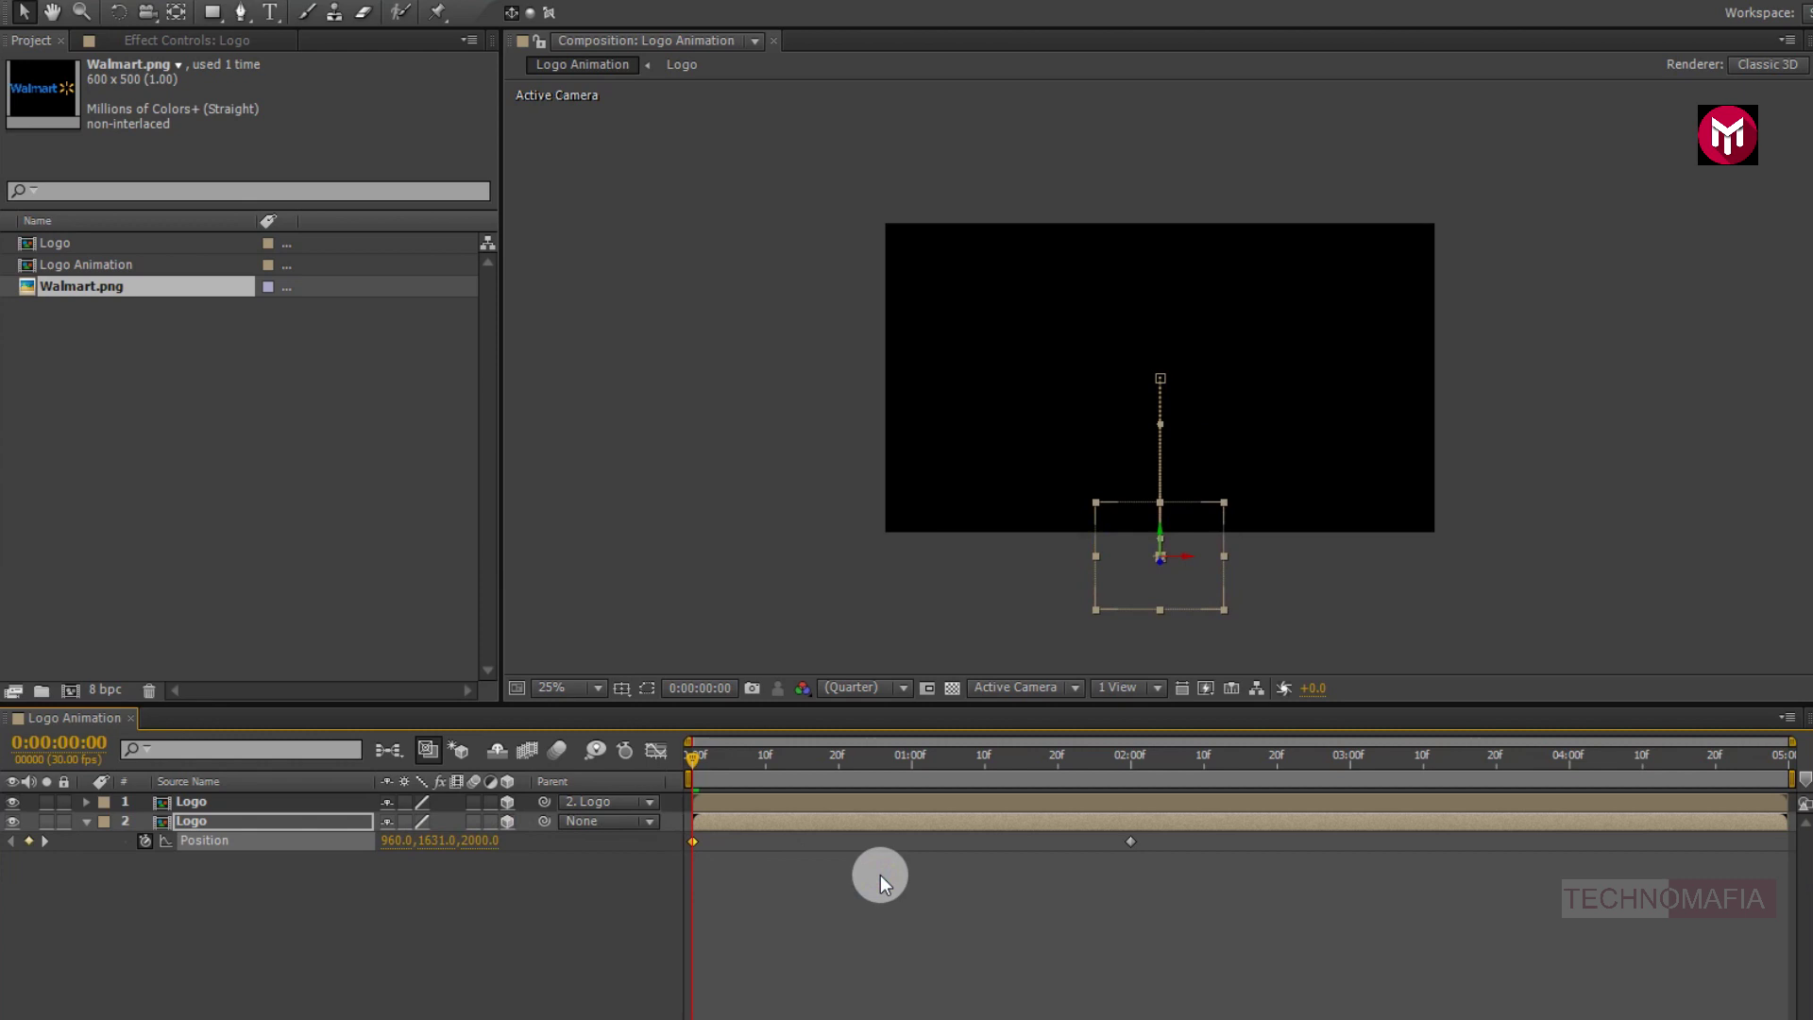
# - In Left view, bend the motion path's Bezier handles so it rises straight up from the start
pyautogui.click(999, 688)
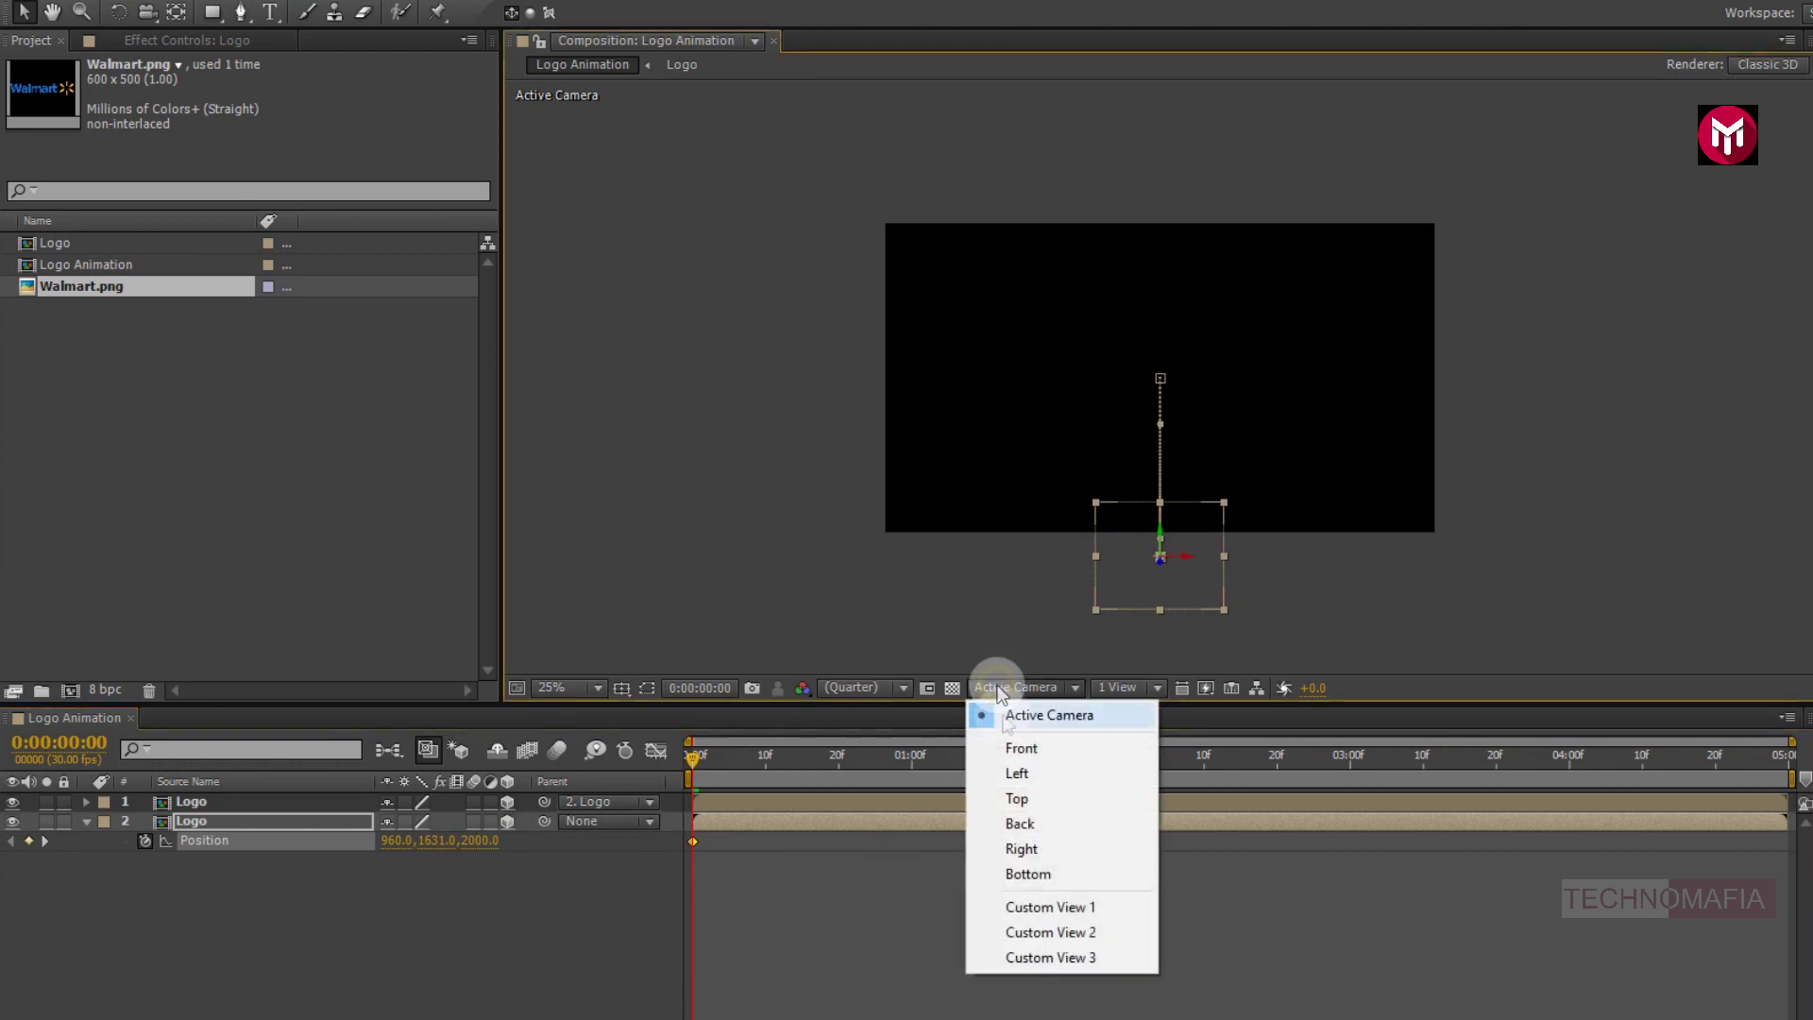
pyautogui.click(1012, 772)
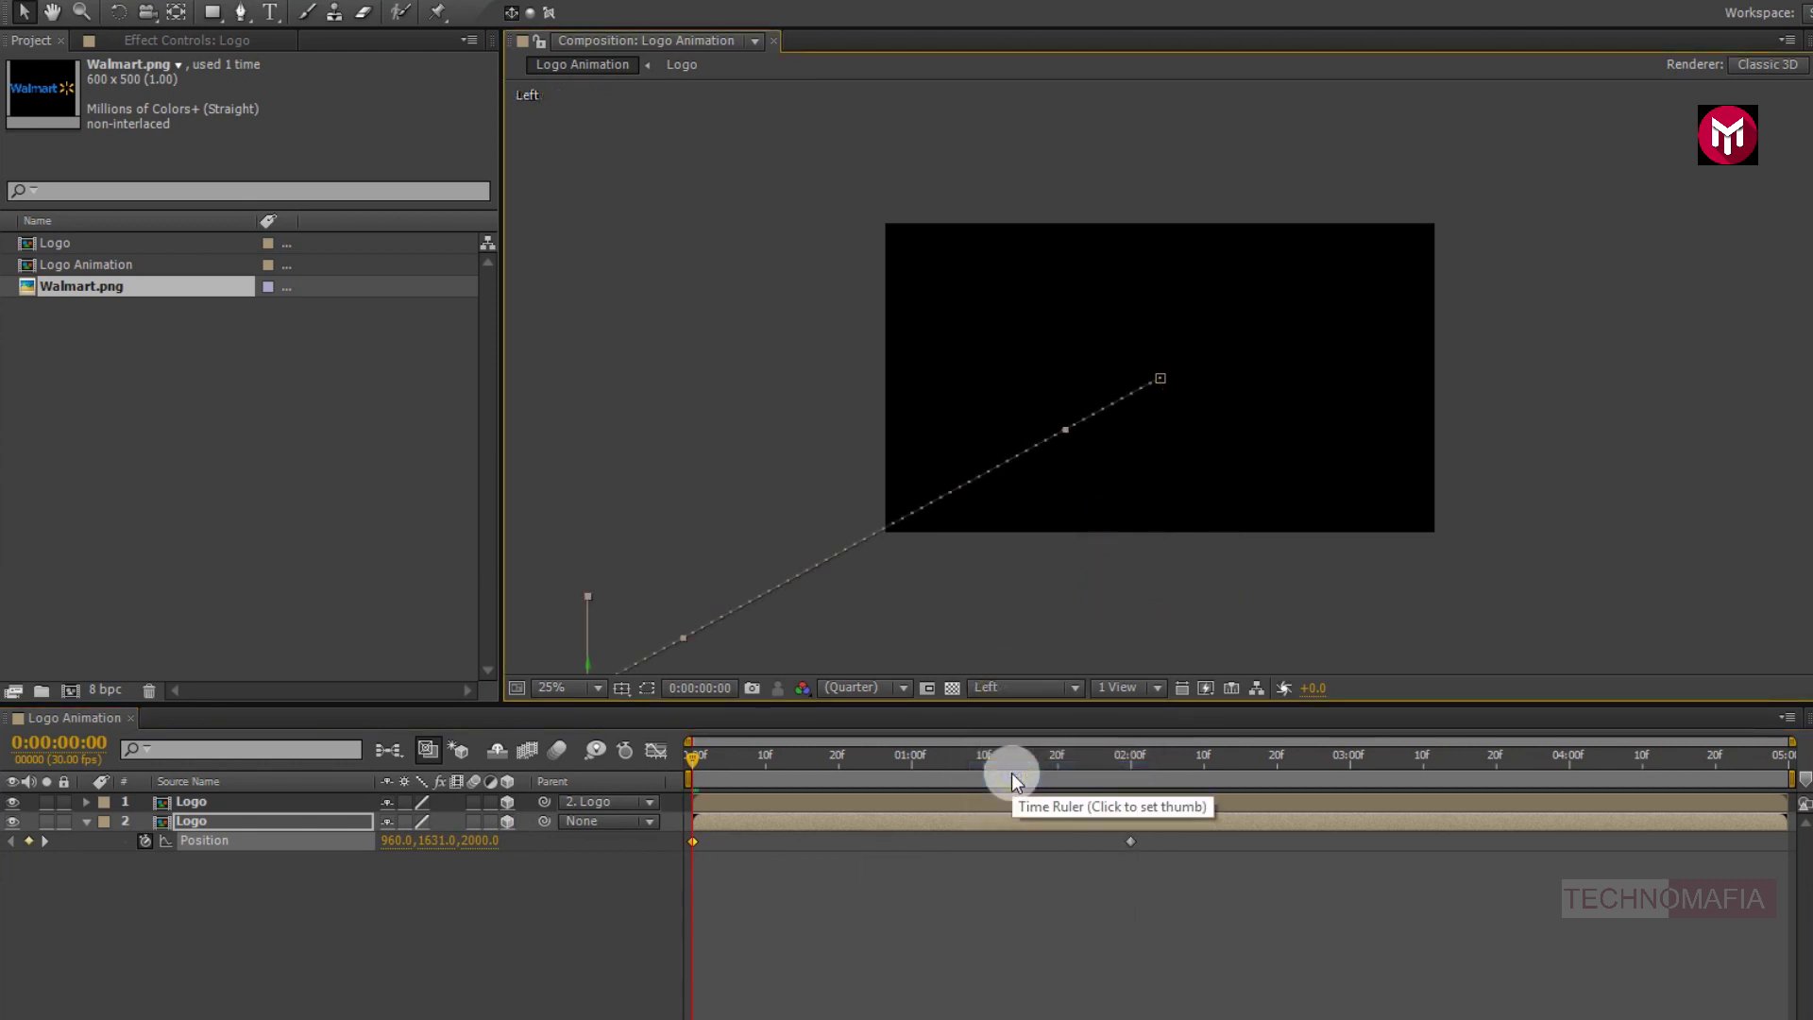
pyautogui.click(1157, 391)
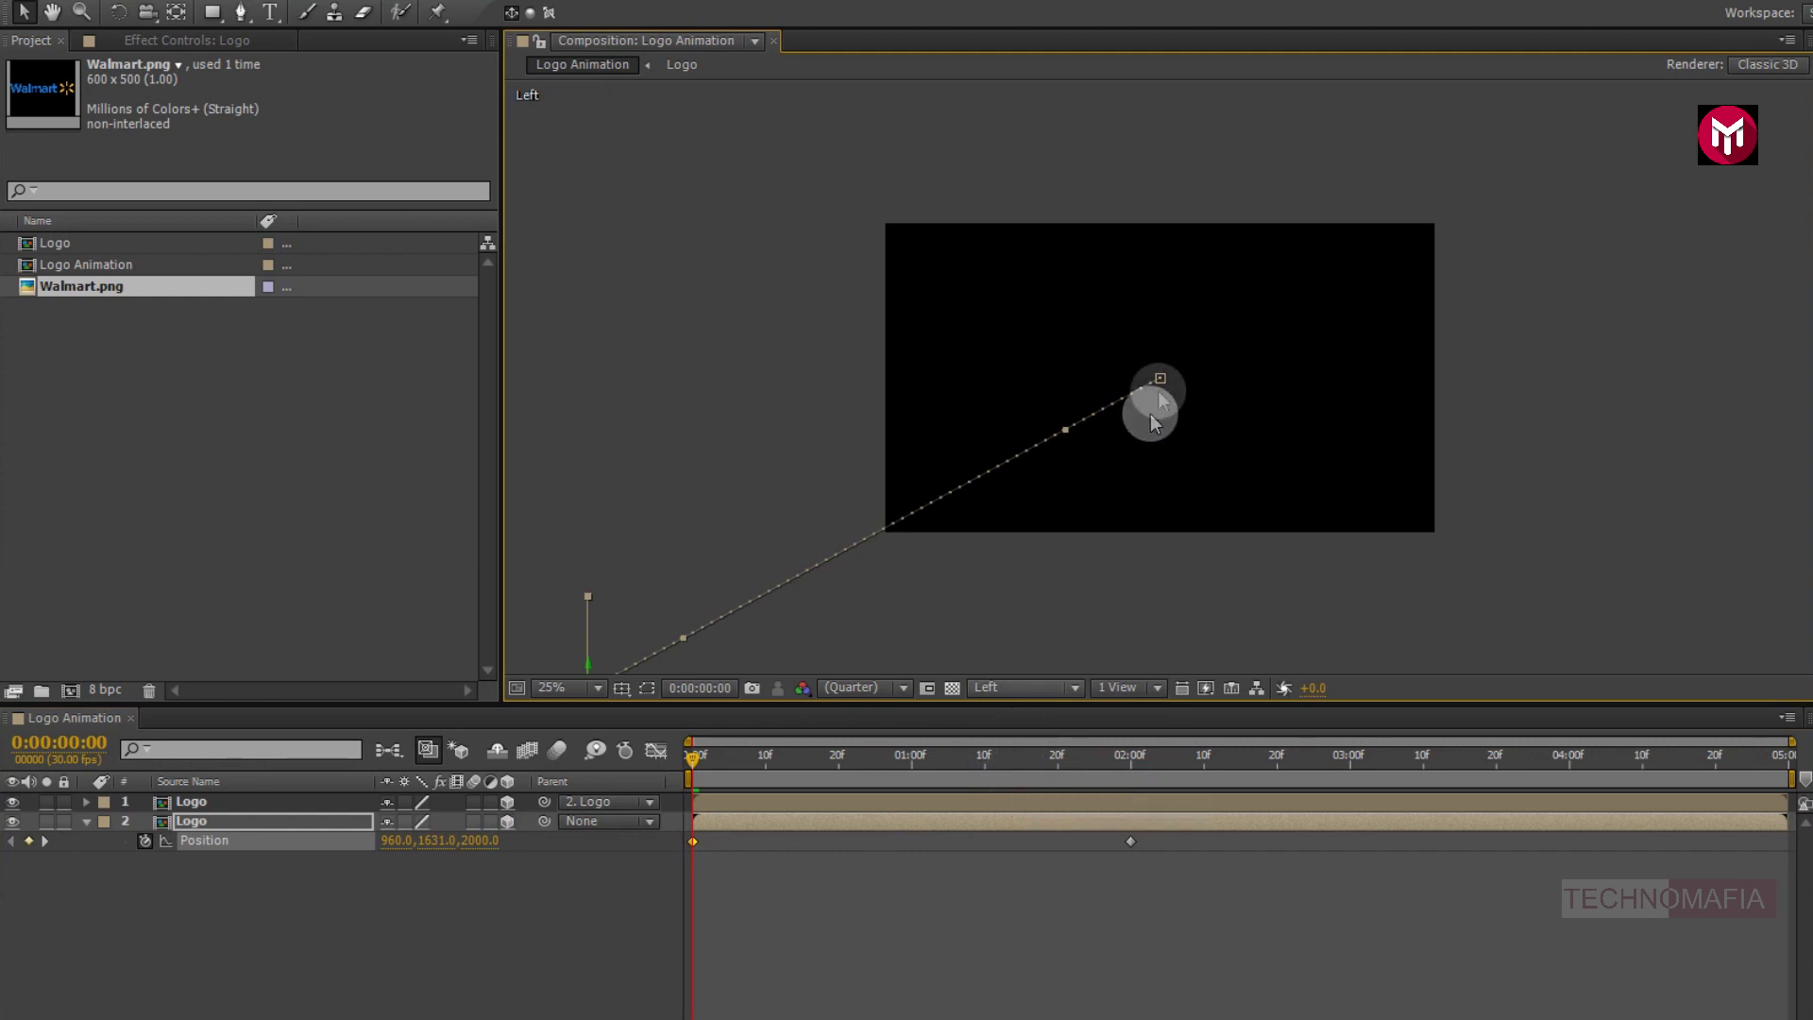
pyautogui.click(1070, 434)
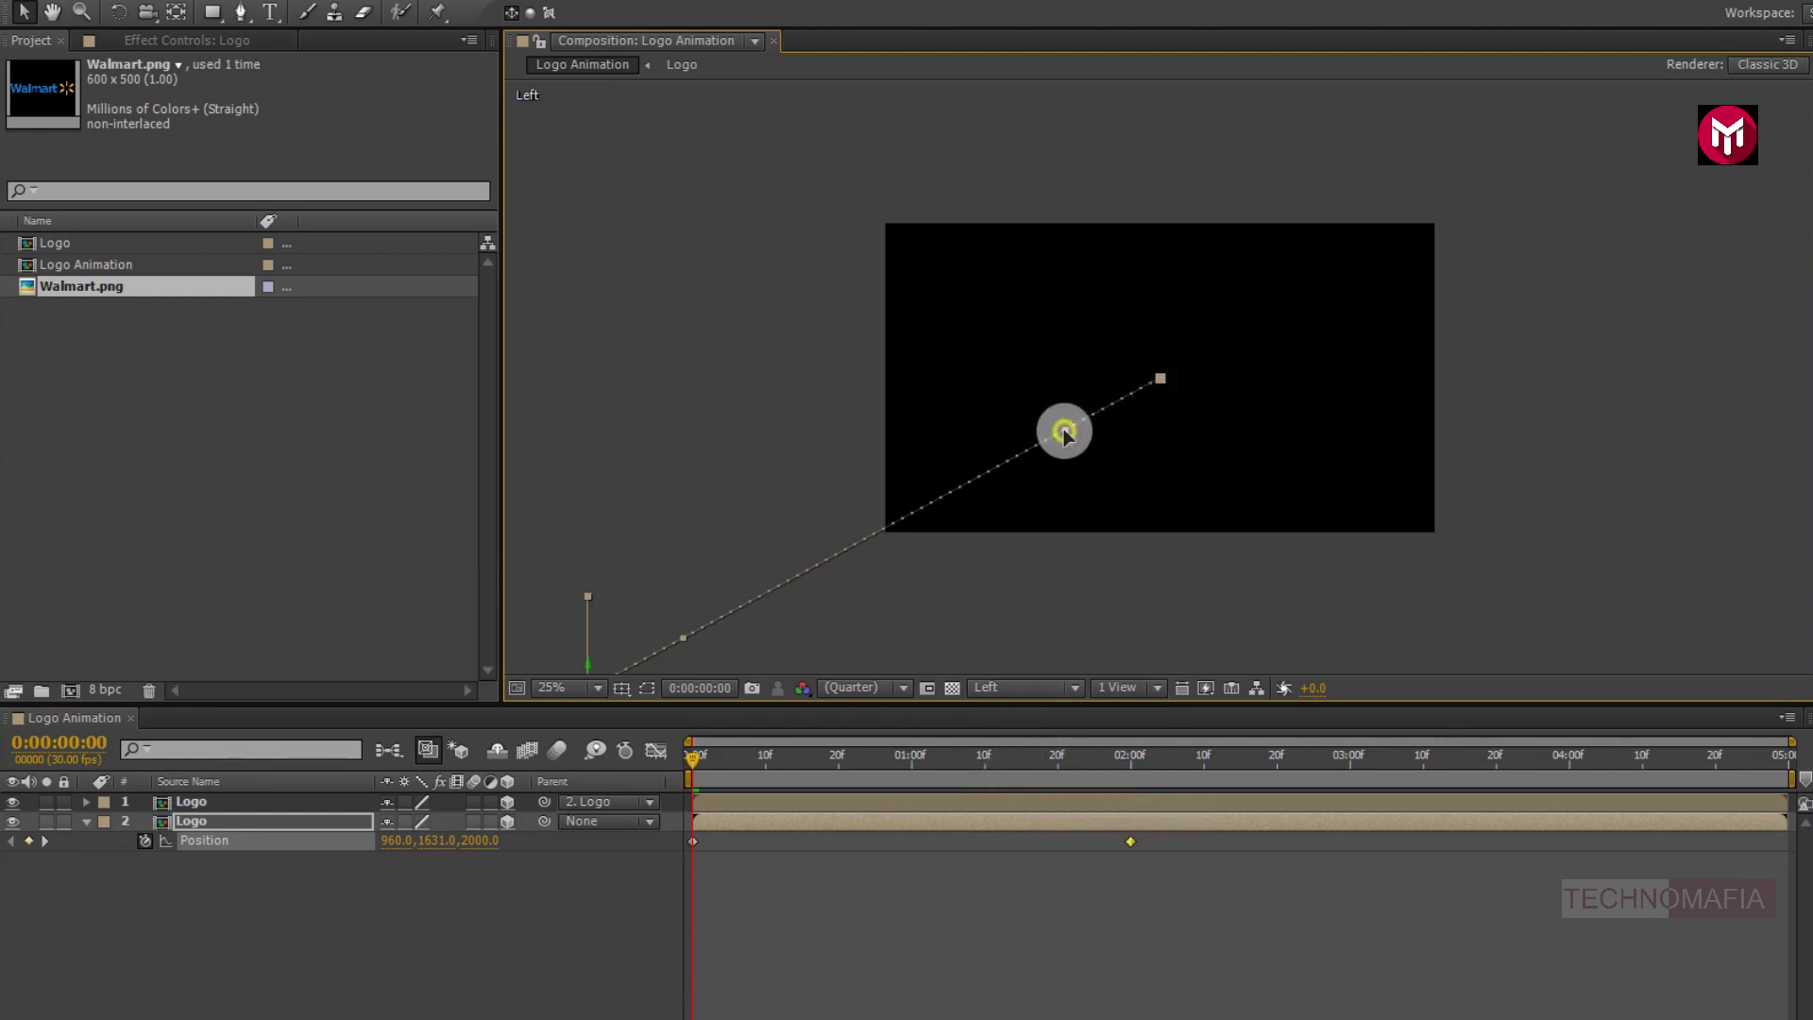
pyautogui.moveTo(1064, 432); pyautogui.dragTo(875, 385)
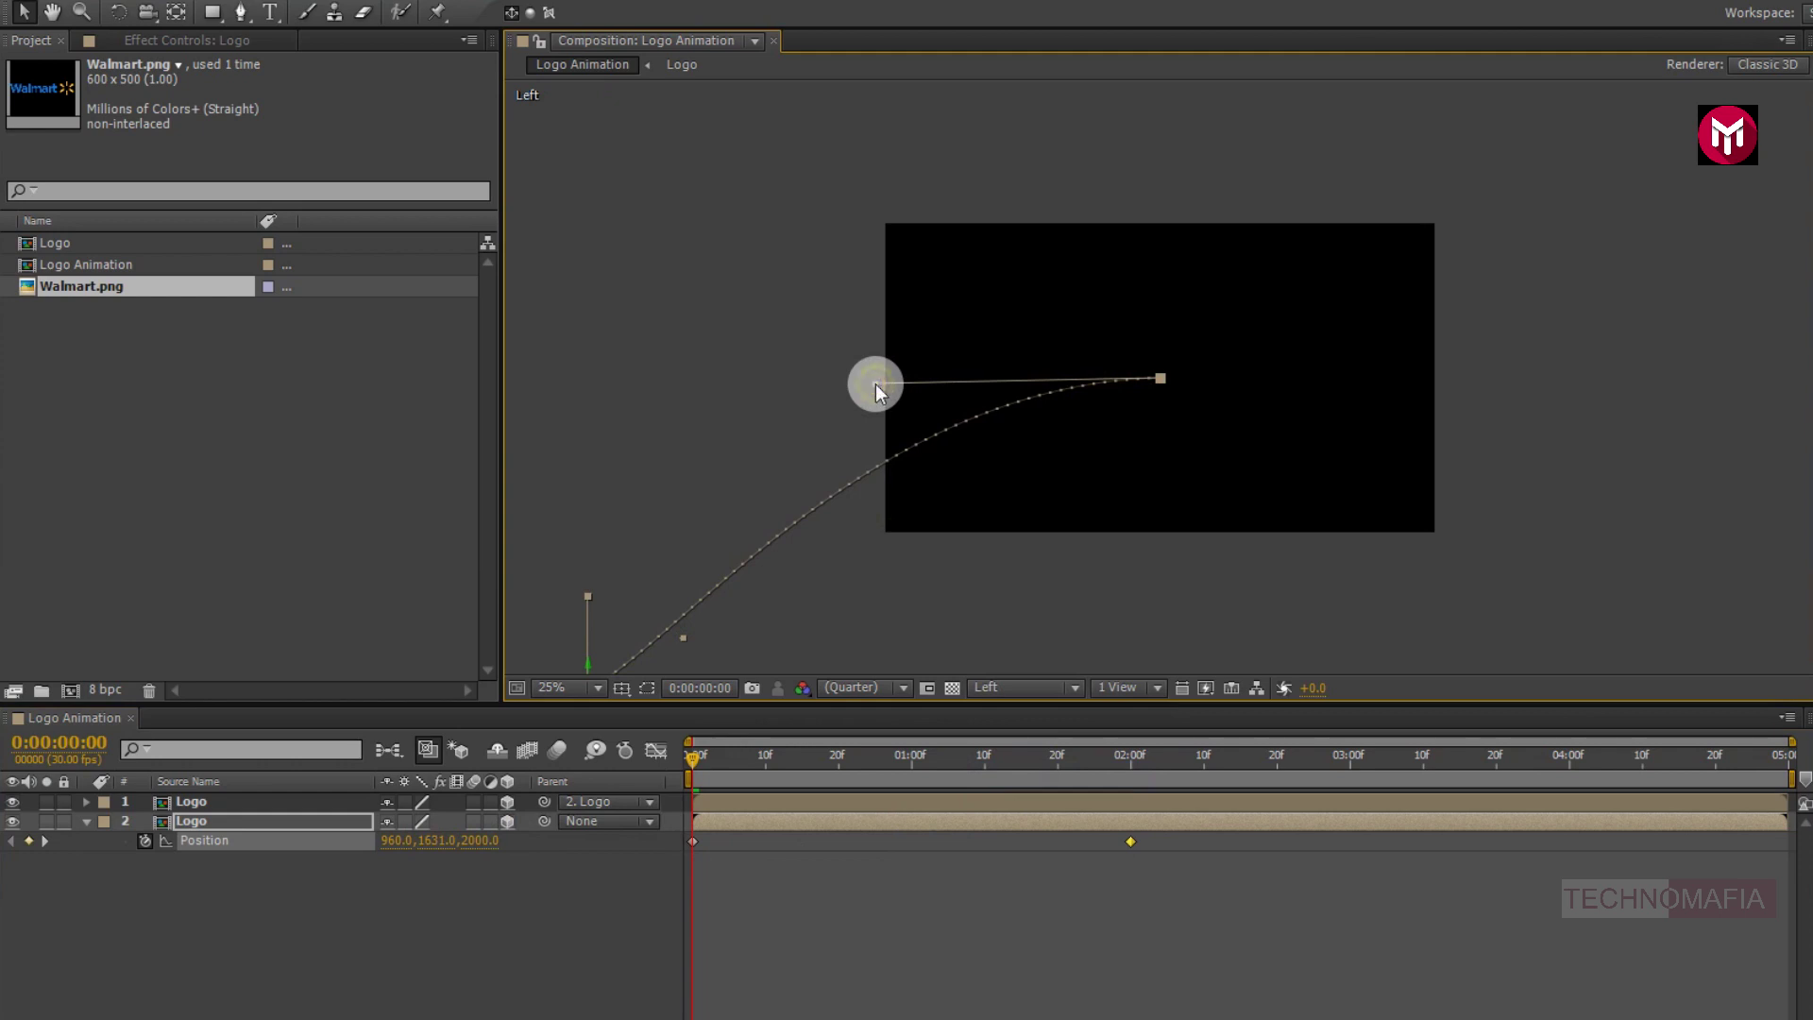
pyautogui.click(707, 663)
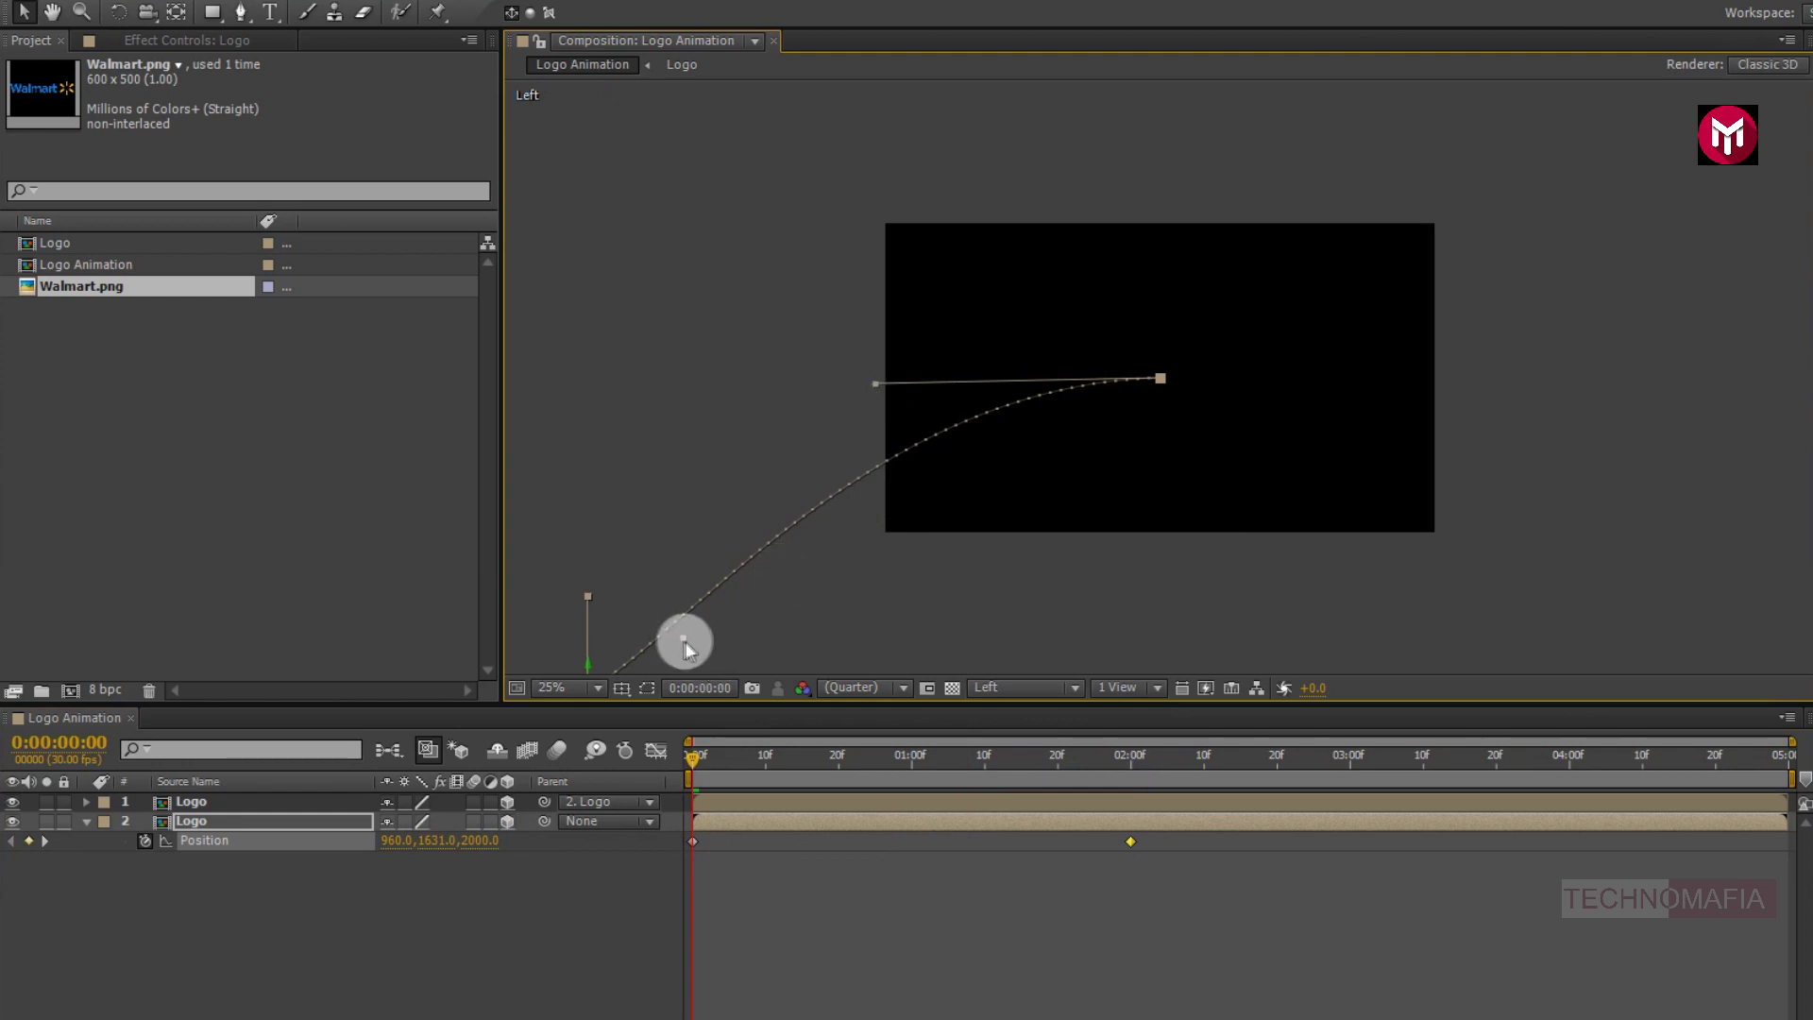
pyautogui.moveTo(682, 643); pyautogui.dragTo(586, 546)
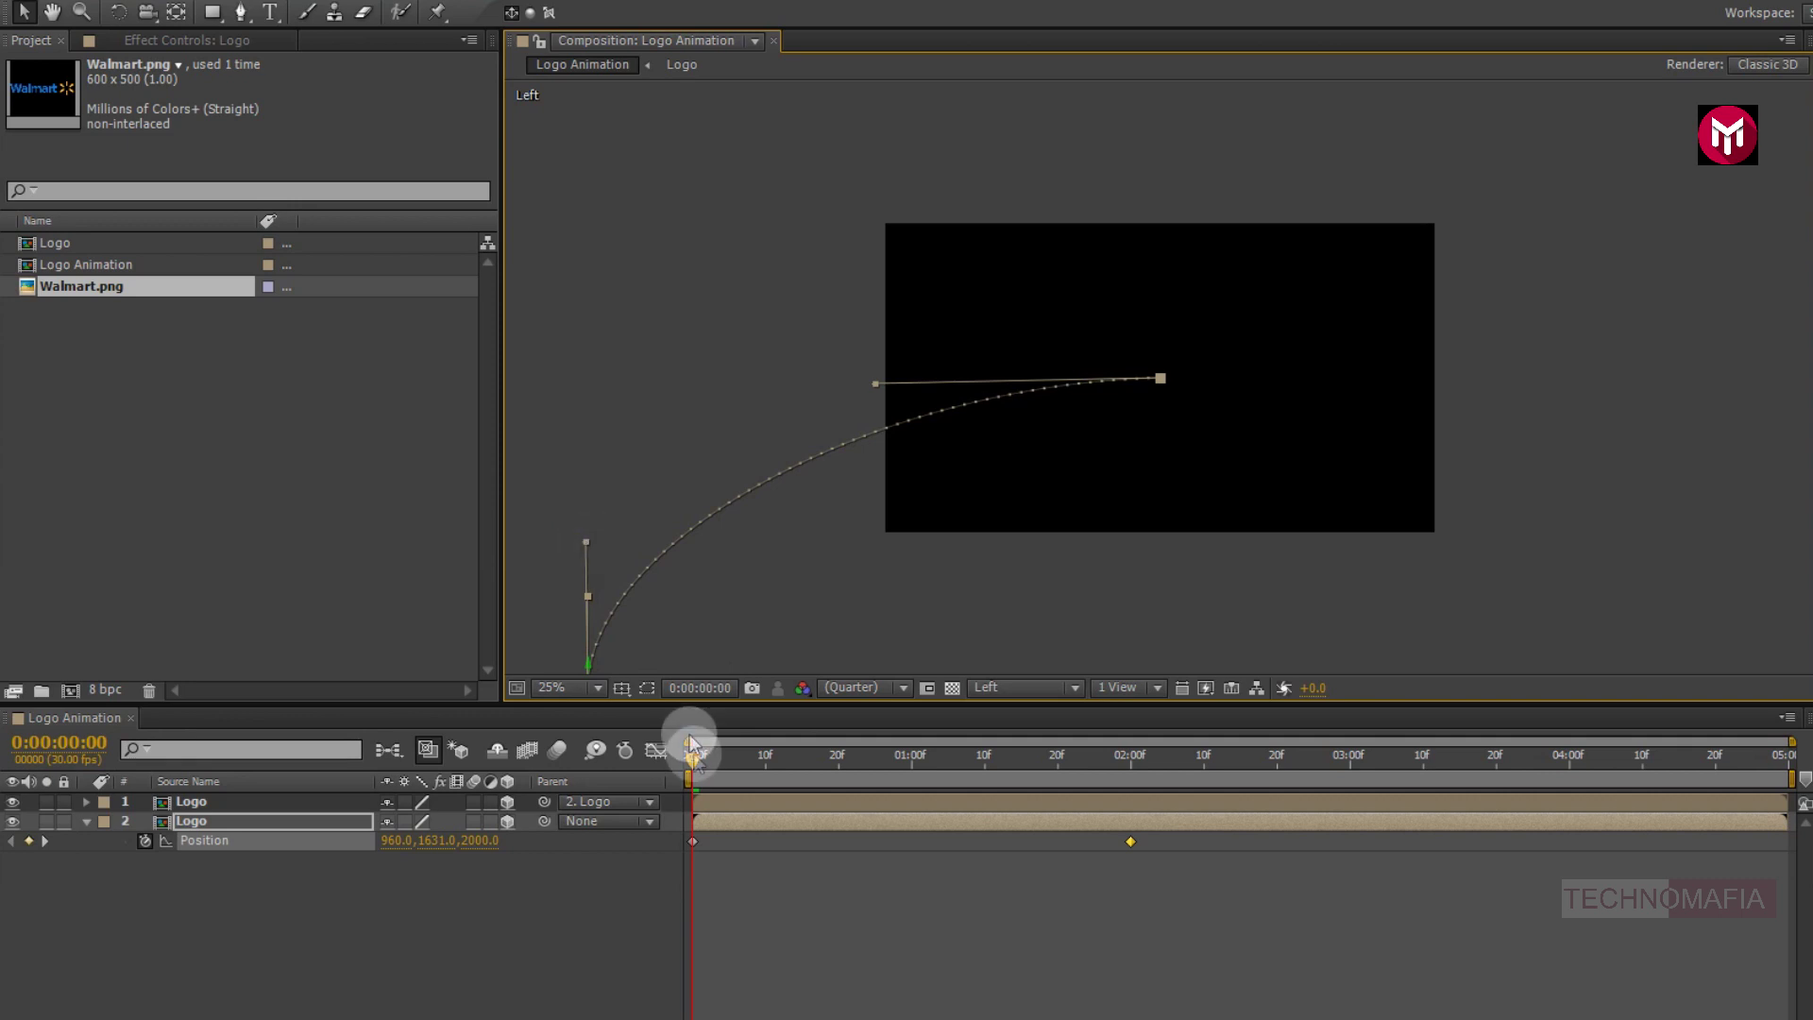
# - Switch to Active Camera at 50% zoom, preview the fly-in, then park at 0:00:01:18 on layer 2
pyautogui.click(987, 689)
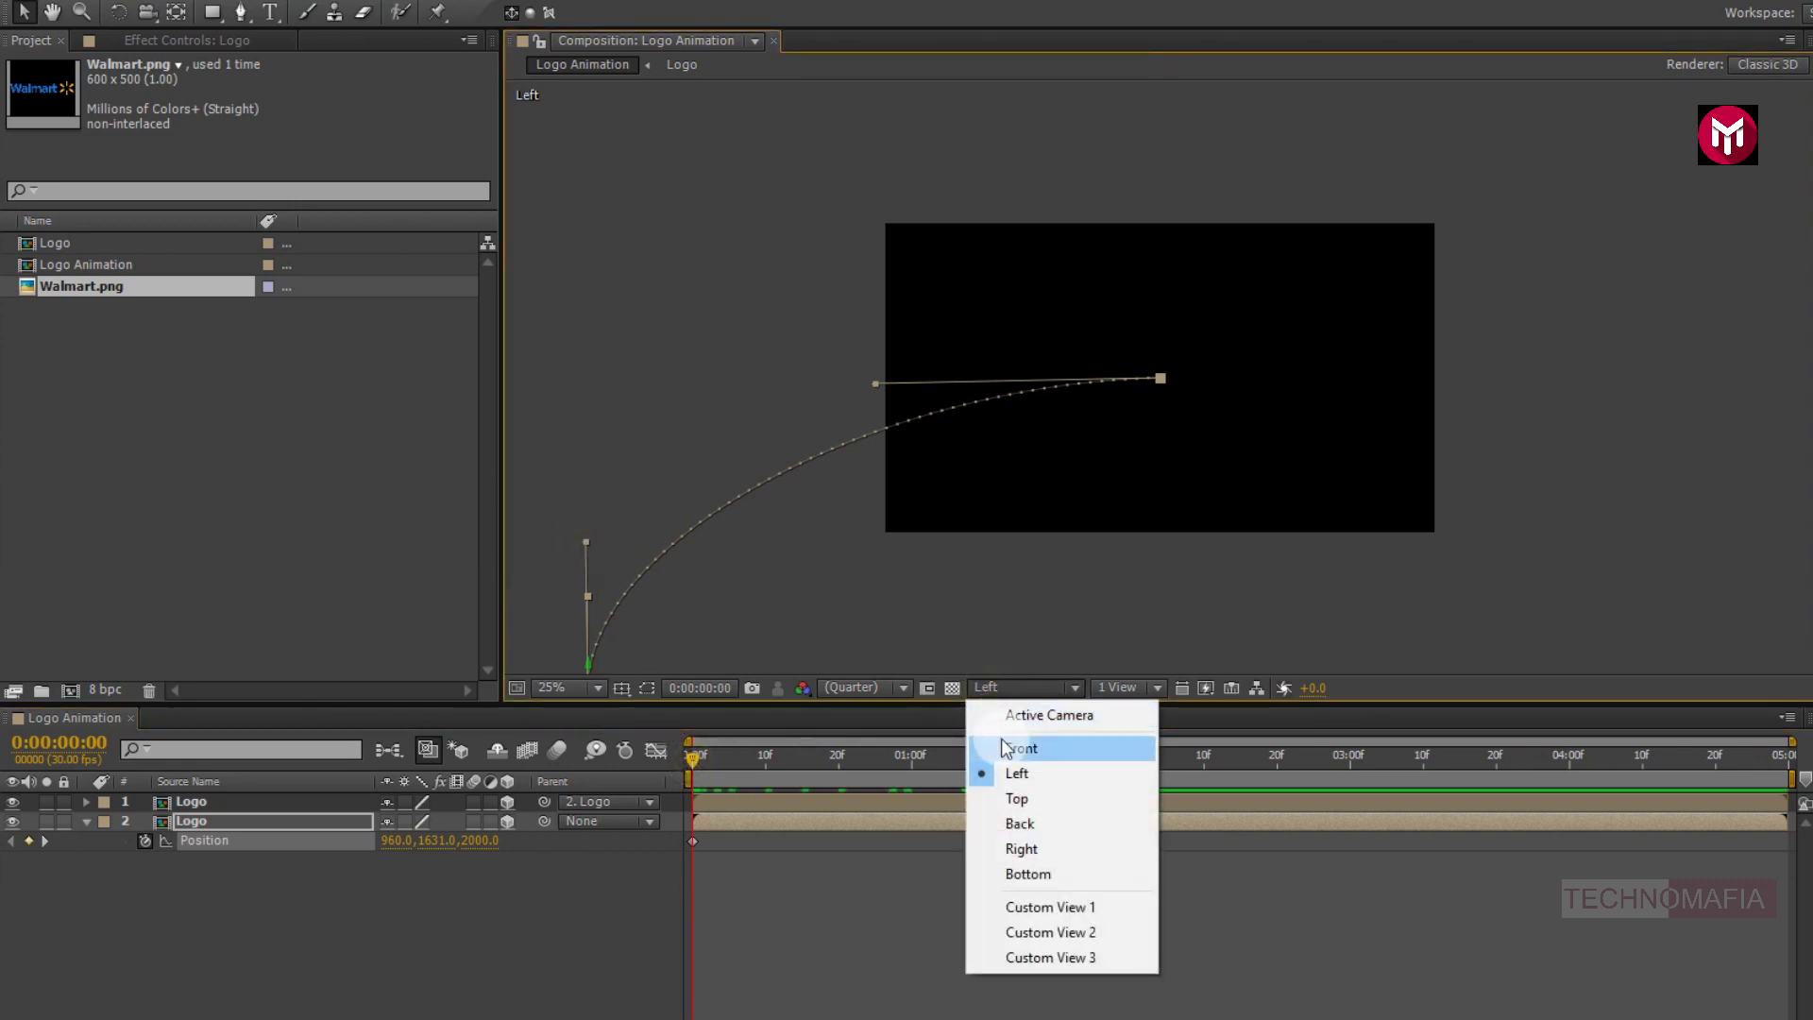
pyautogui.click(1004, 715)
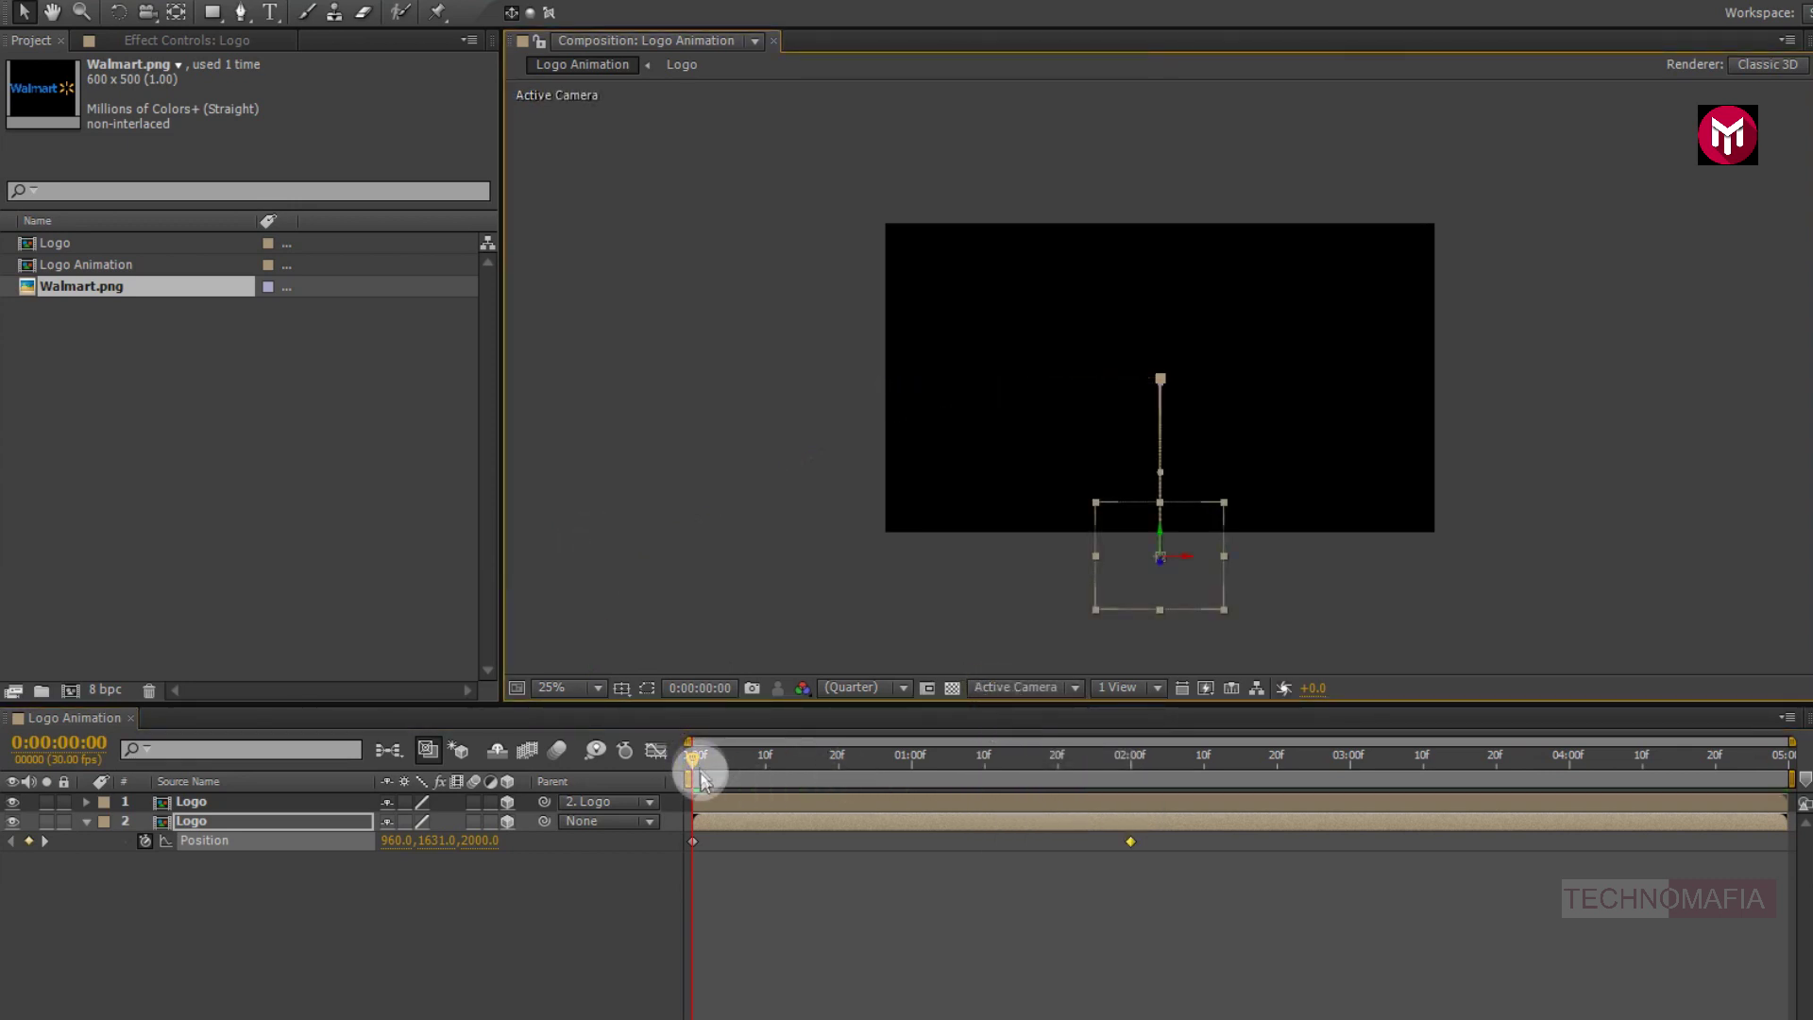
pyautogui.press('.')
pyautogui.press('.')
pyautogui.press('KP_0')
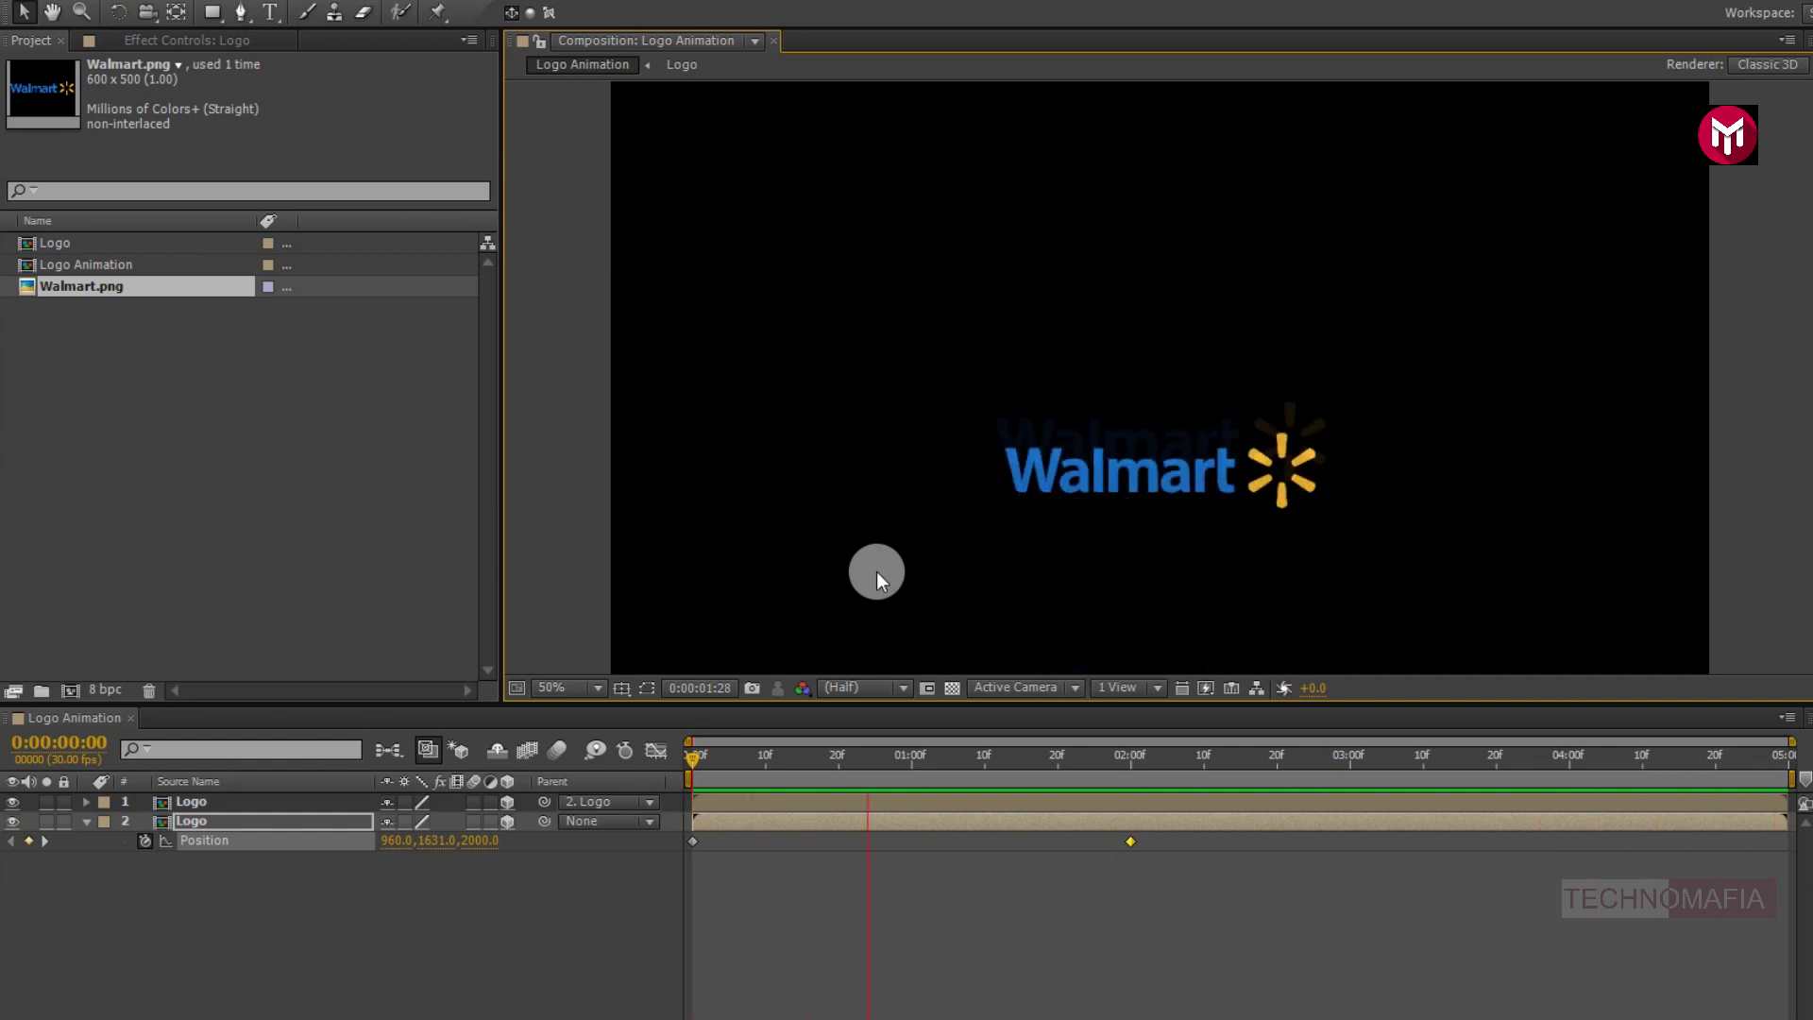
pyautogui.press('space')
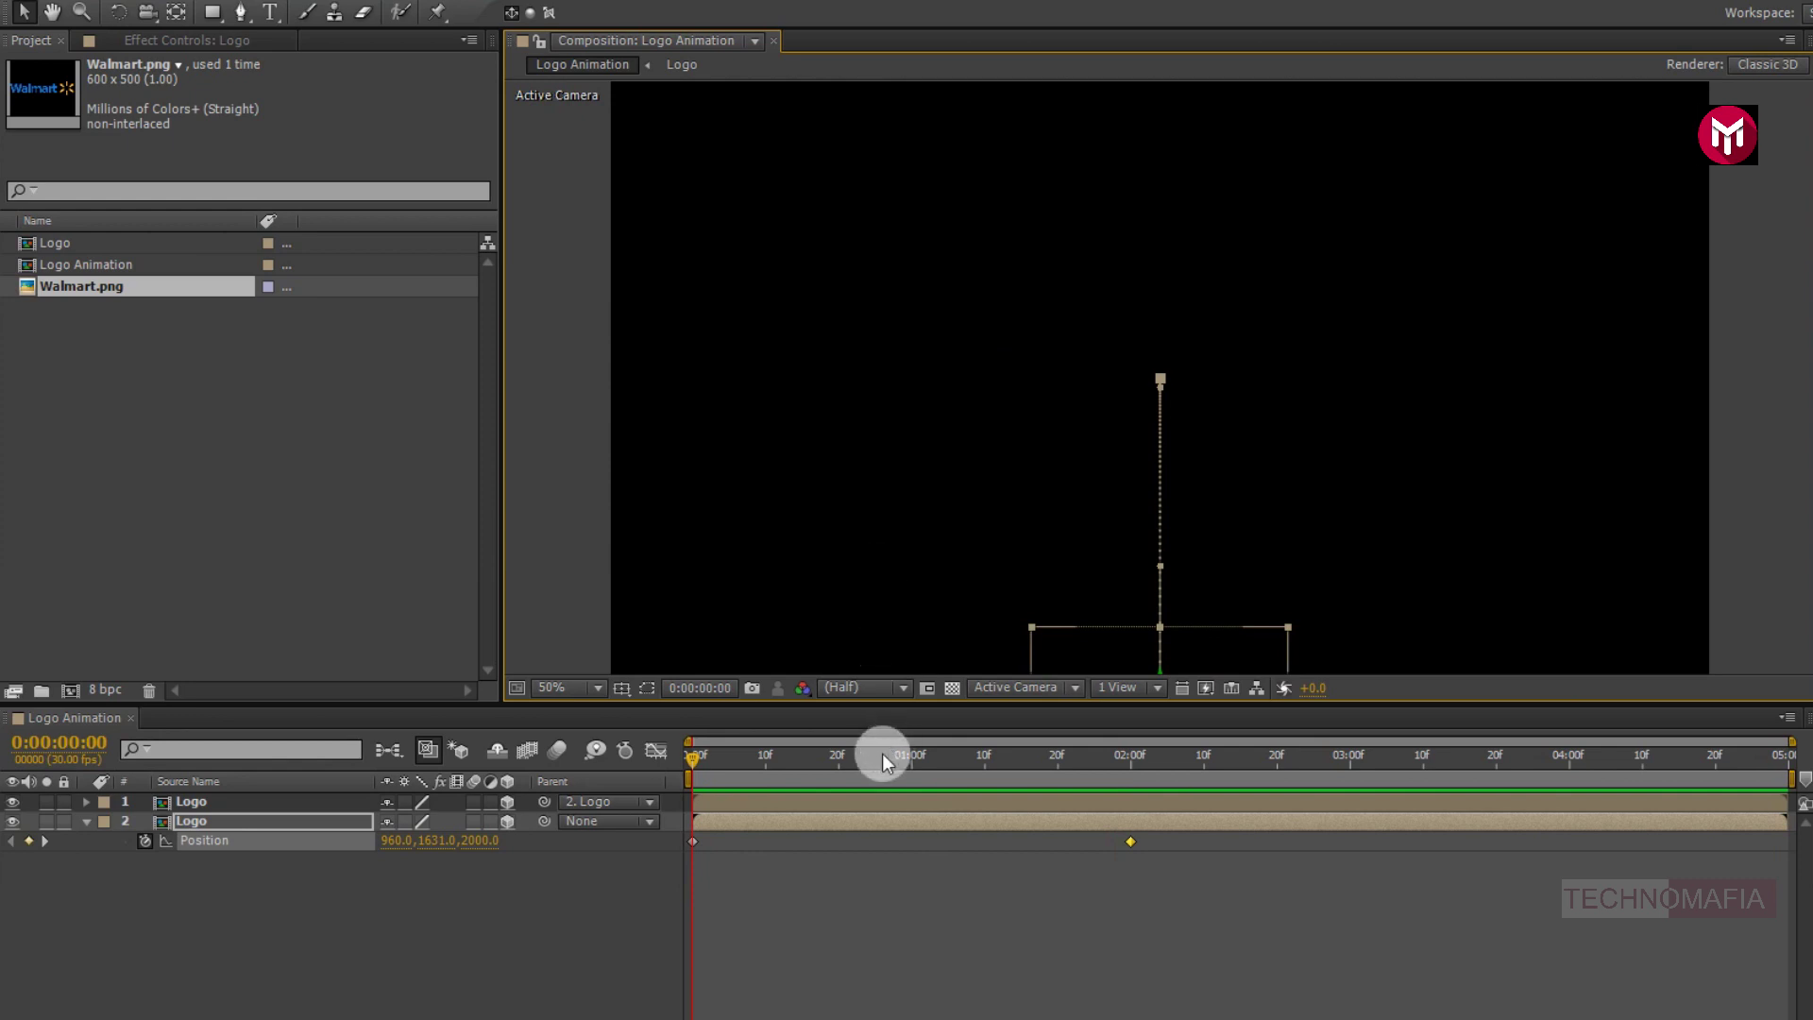
pyautogui.moveTo(990, 758); pyautogui.dragTo(1044, 758)
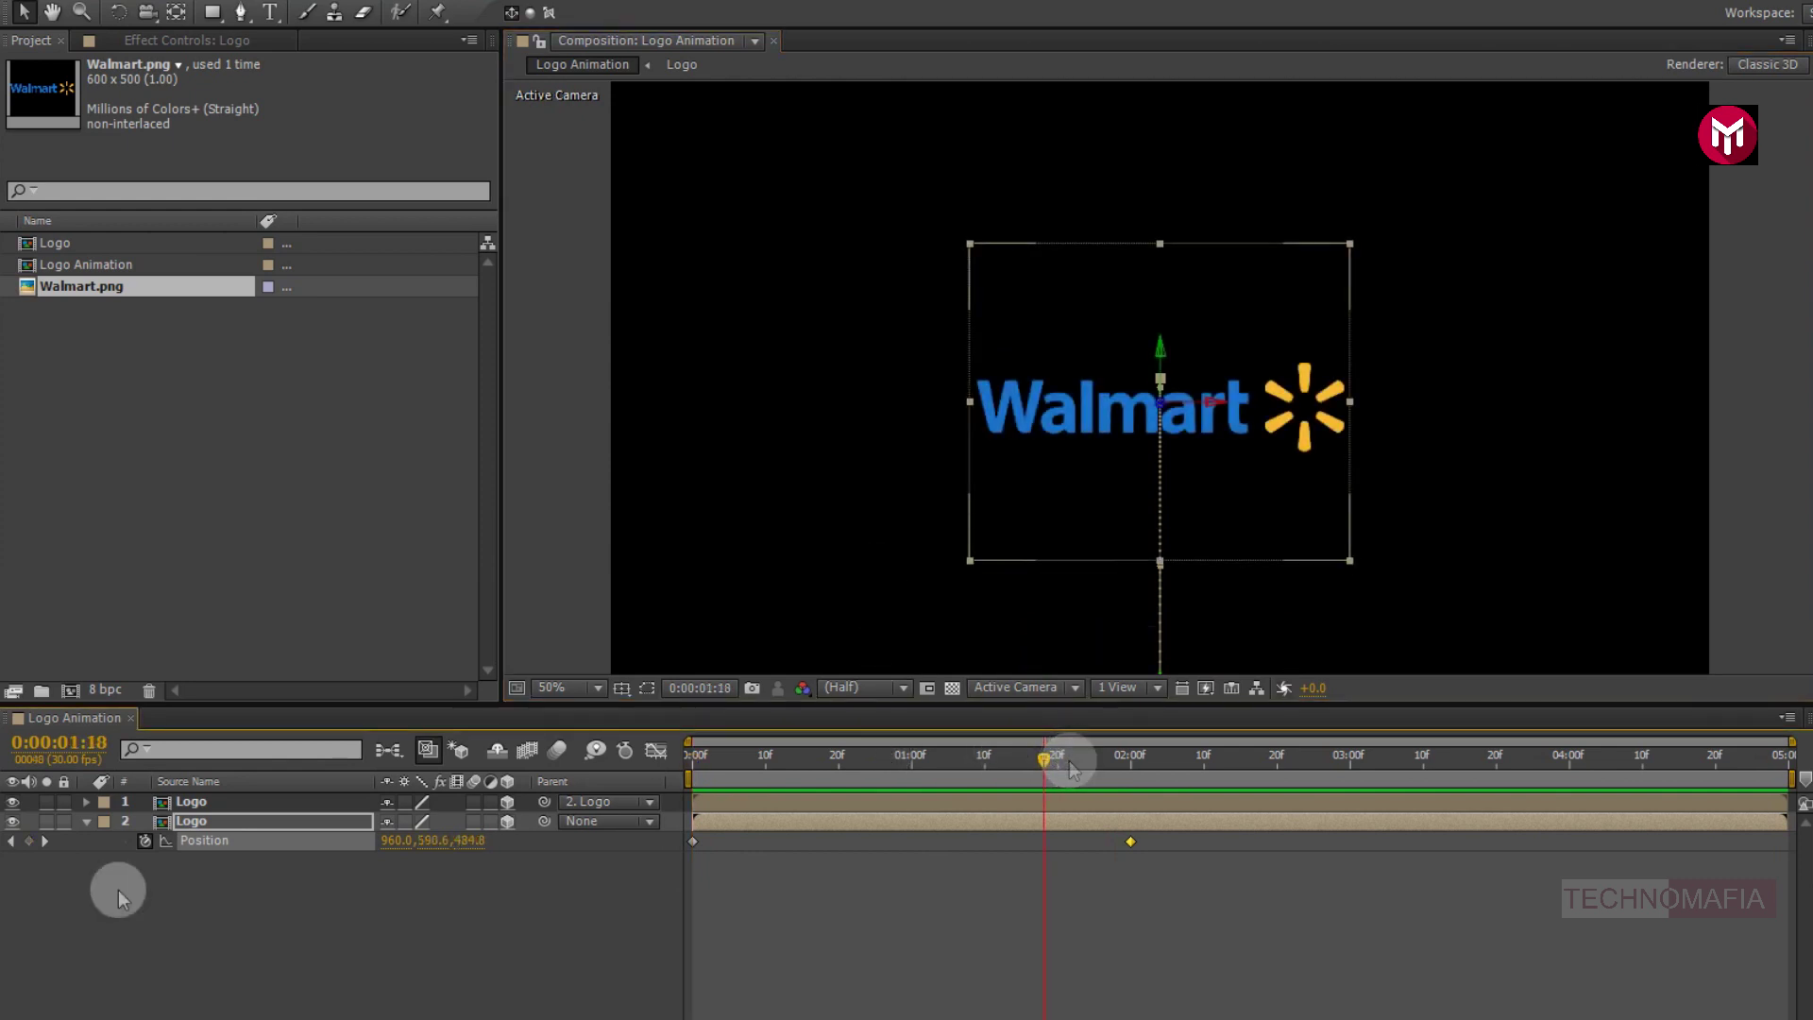
pyautogui.click(192, 826)
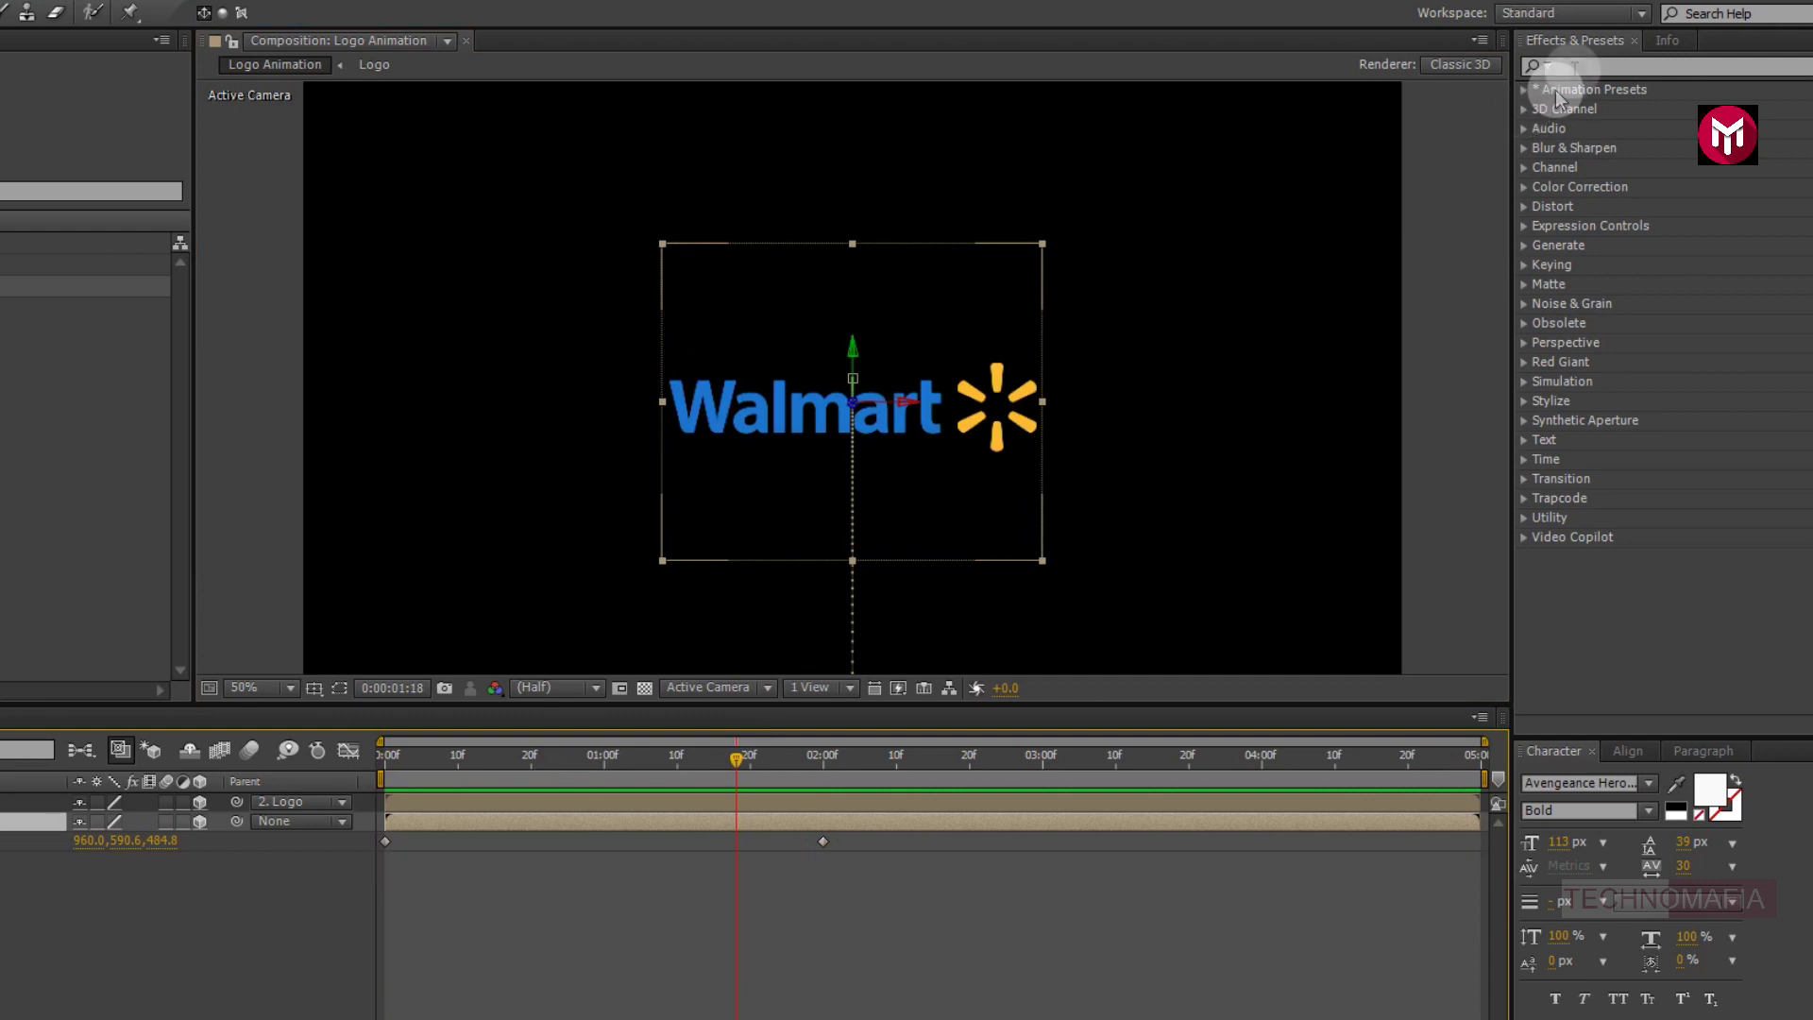
# - Apply Fractal Noise to the Logo layer with Brightness 17, Overflow Clip and Complexity 1
pyautogui.click(1574, 68)
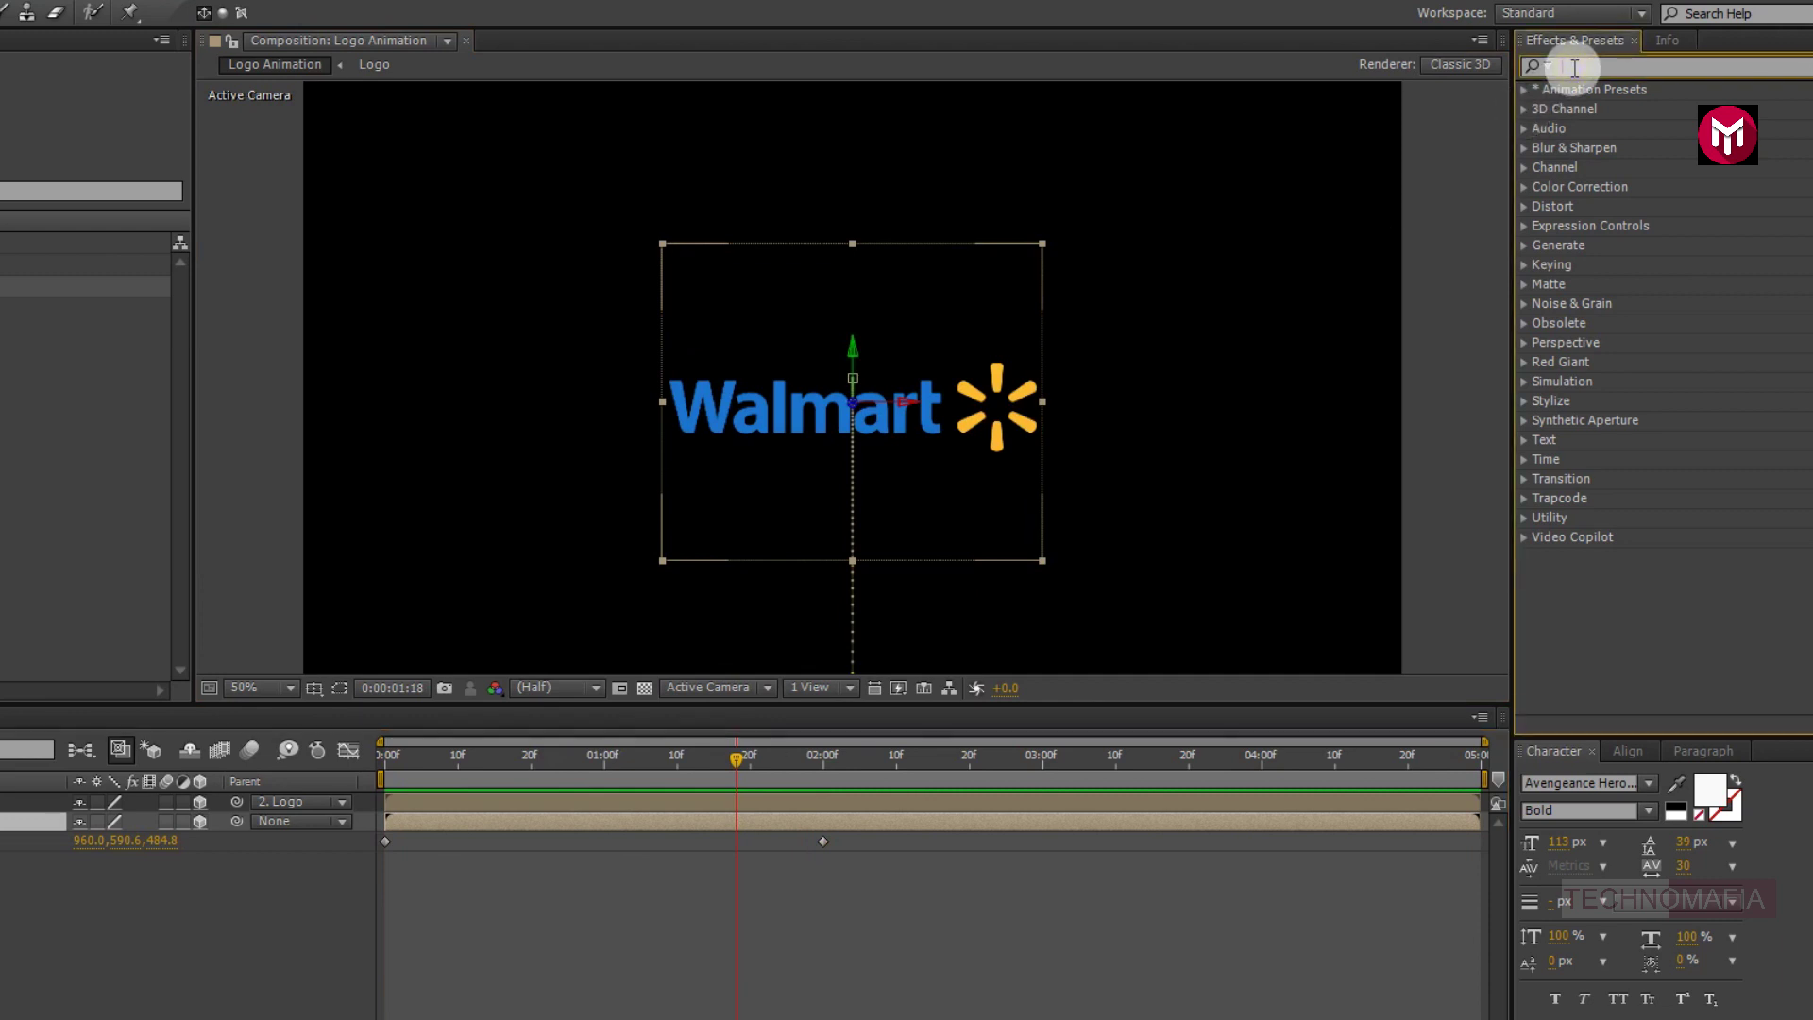
pyautogui.write('fract')
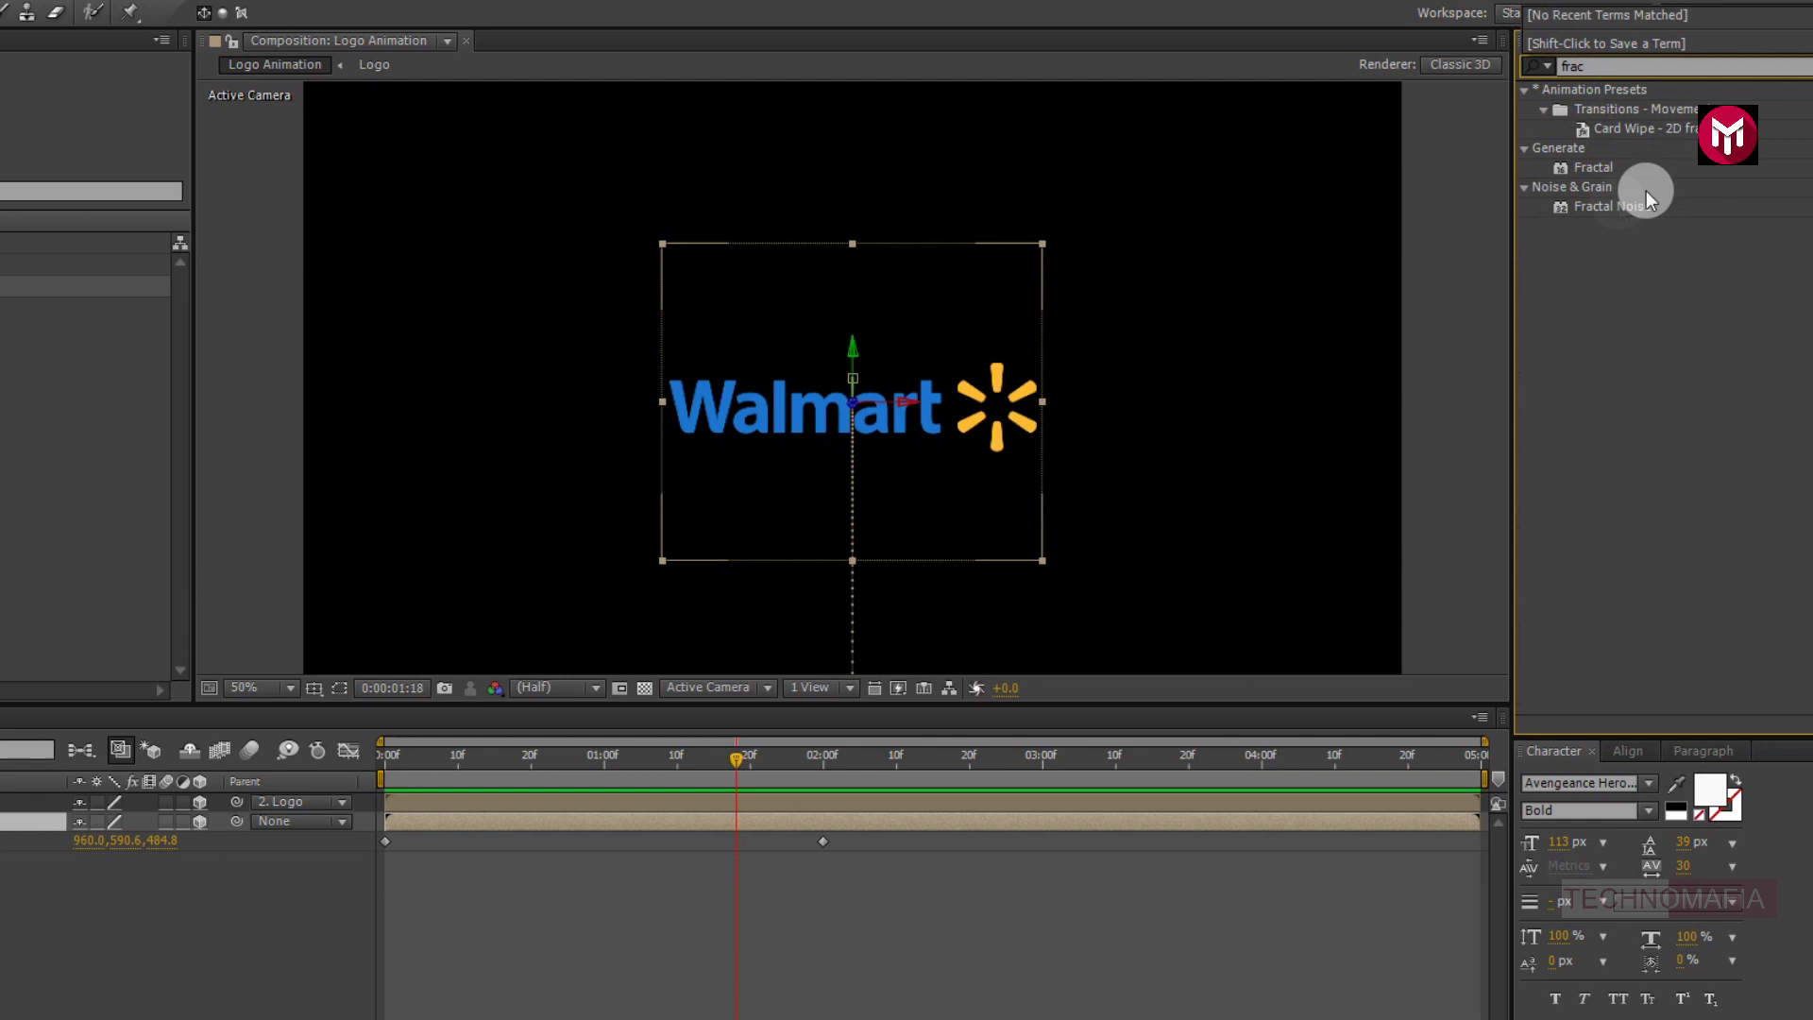
pyautogui.click(1615, 207)
pyautogui.doubleClick(1617, 208)
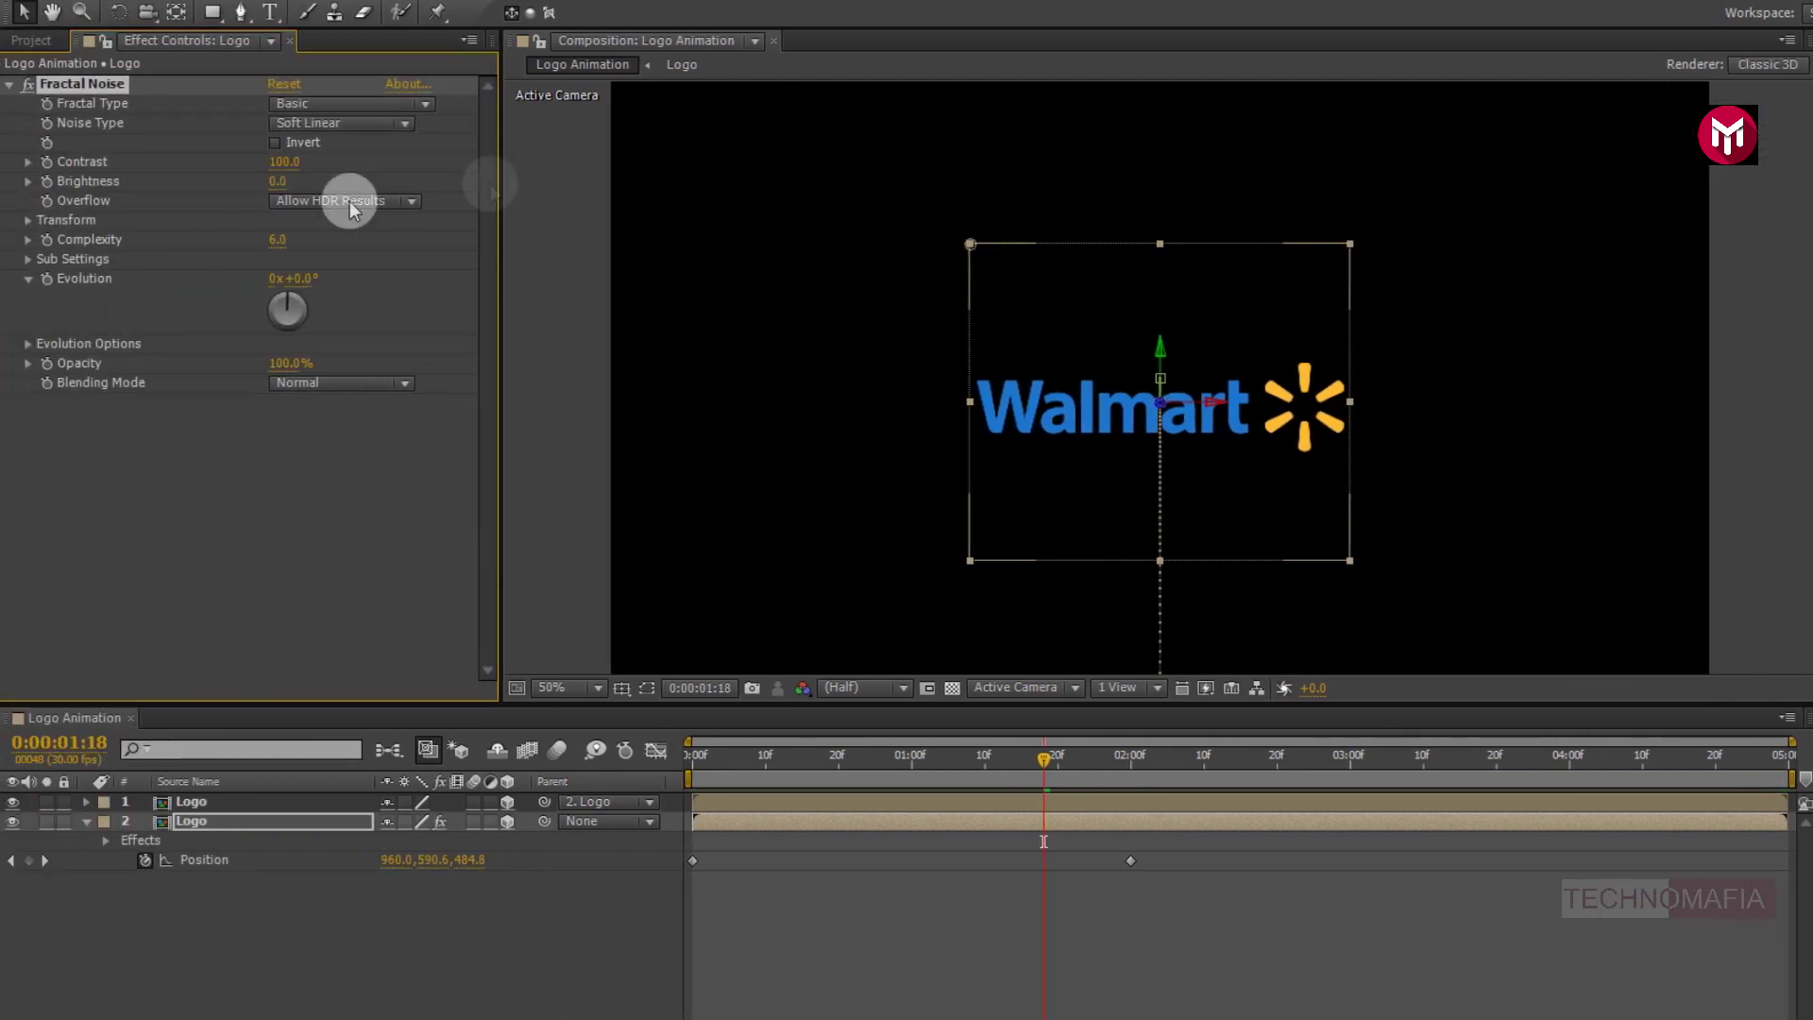
pyautogui.click(277, 182)
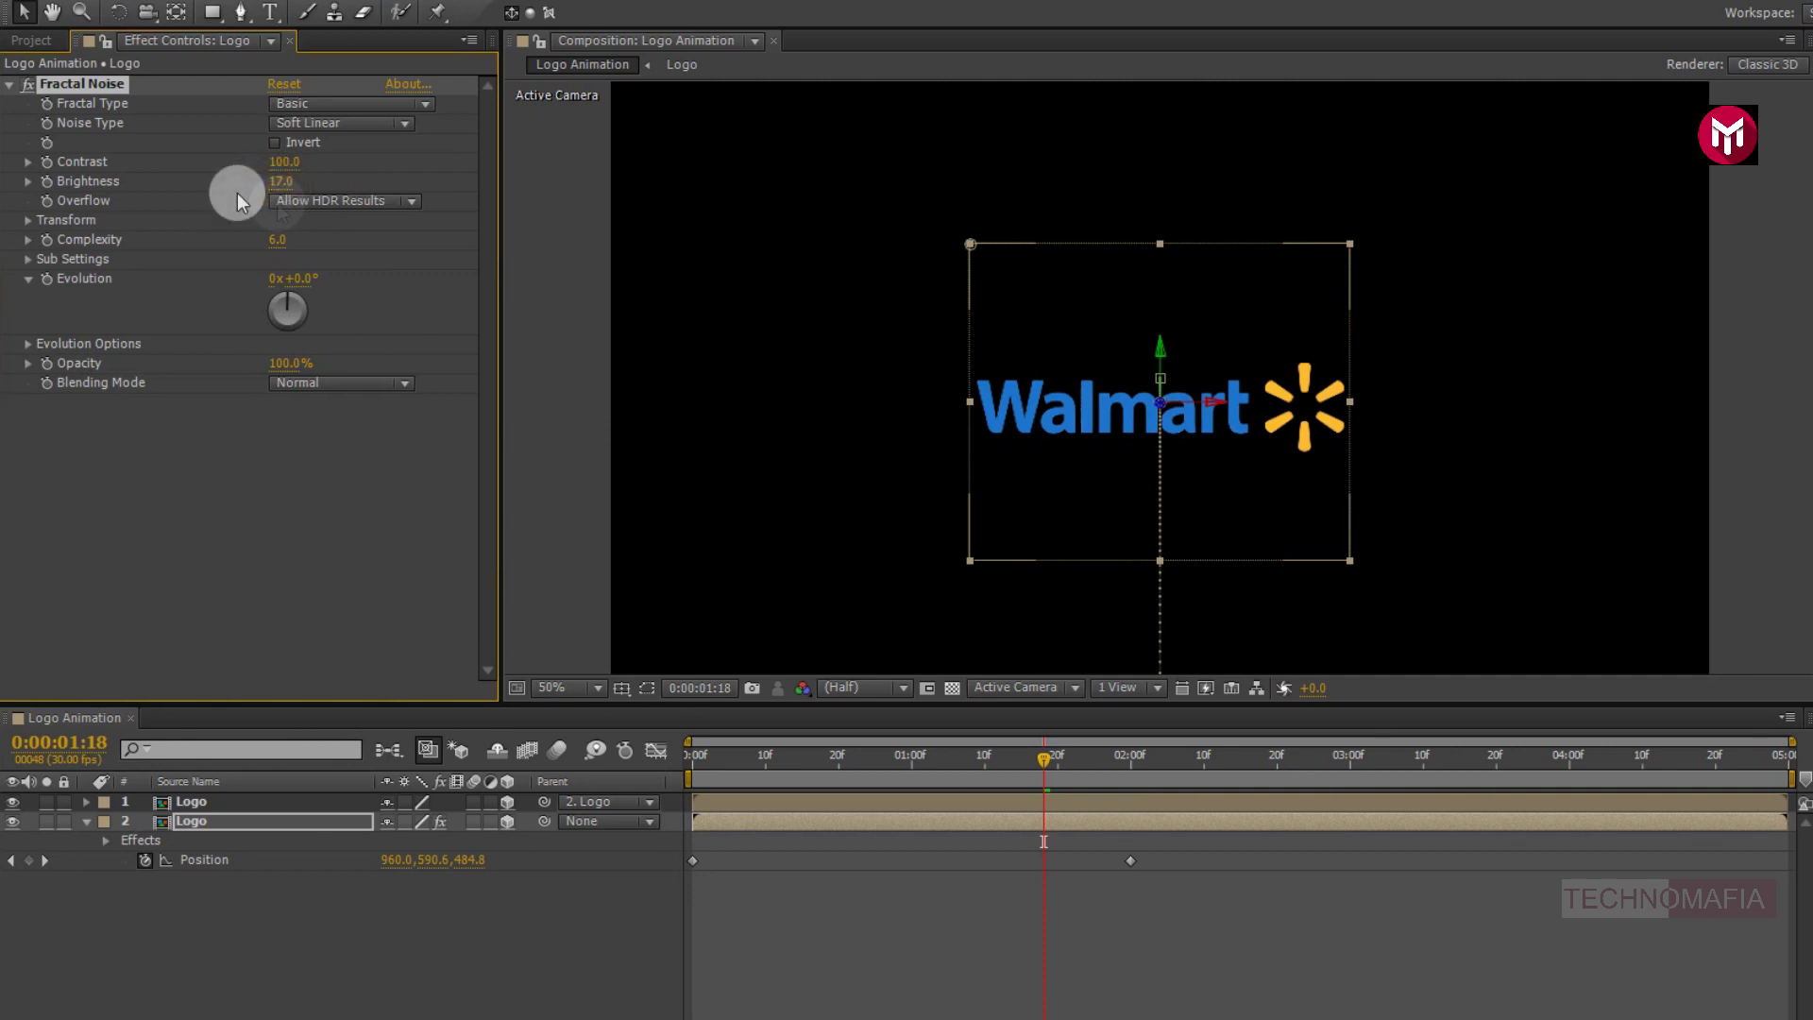
pyautogui.click(304, 201)
pyautogui.click(310, 228)
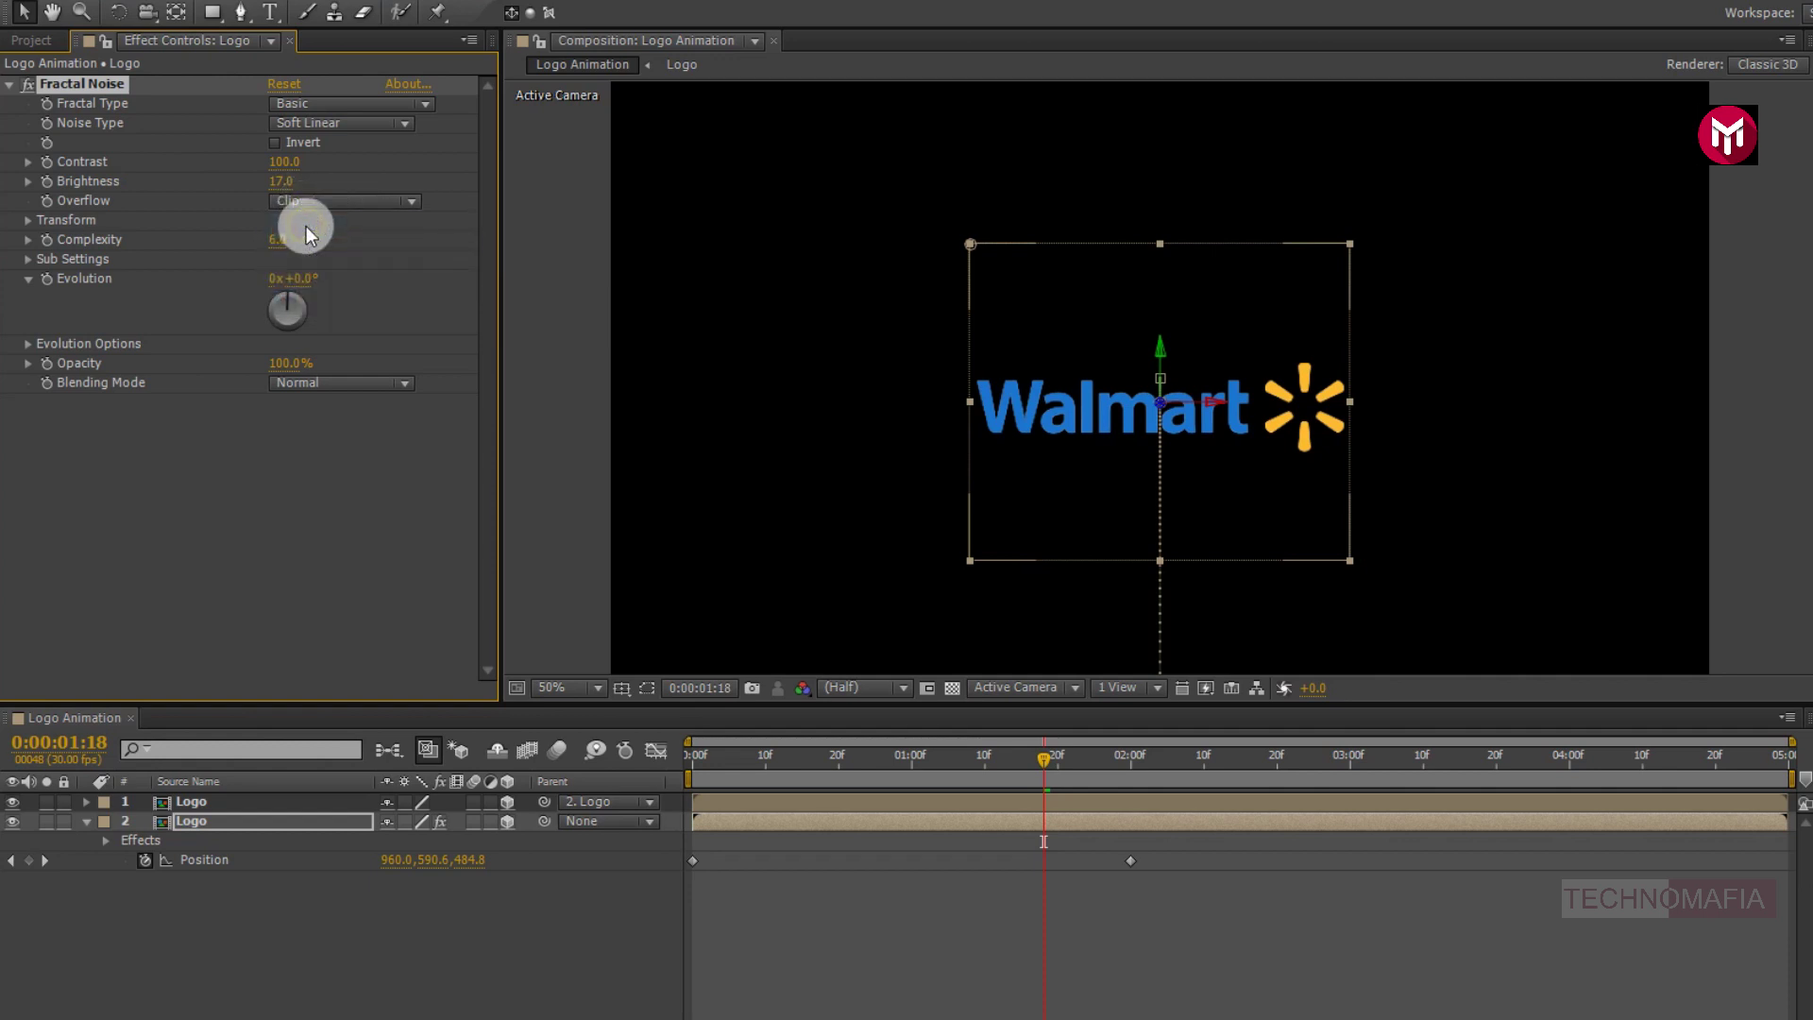
pyautogui.click(279, 240)
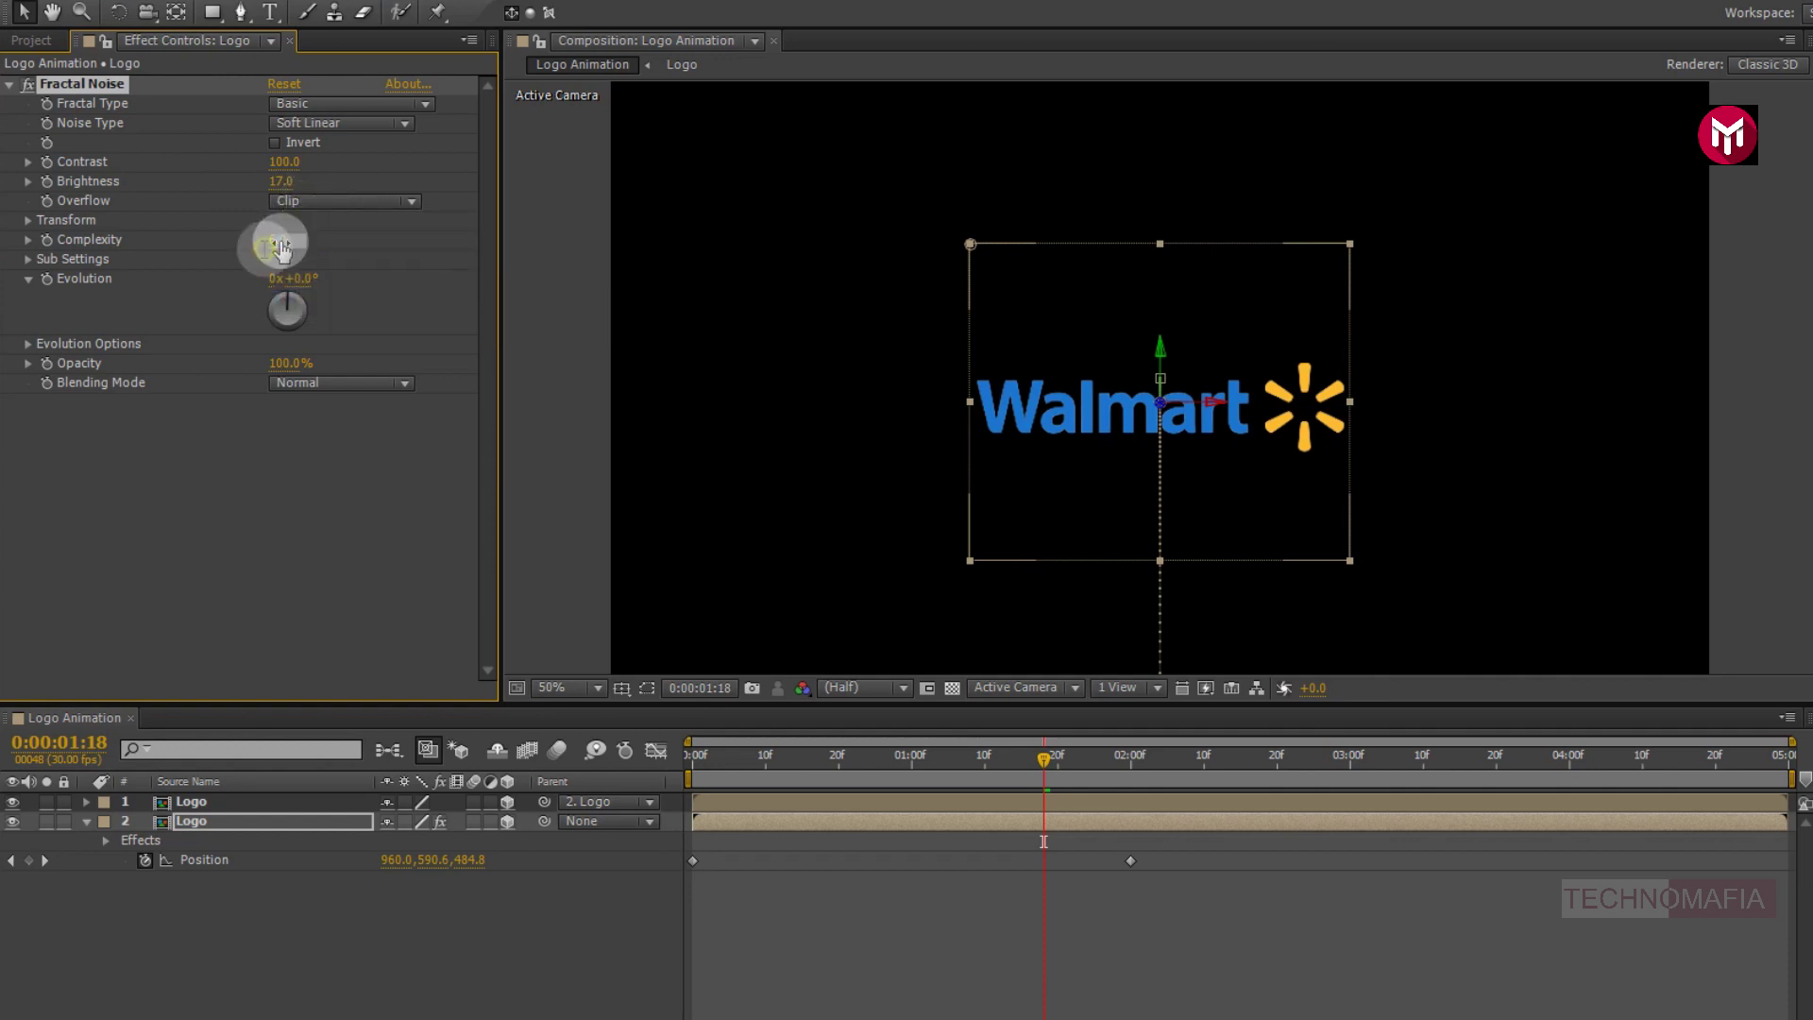
pyautogui.write('1')
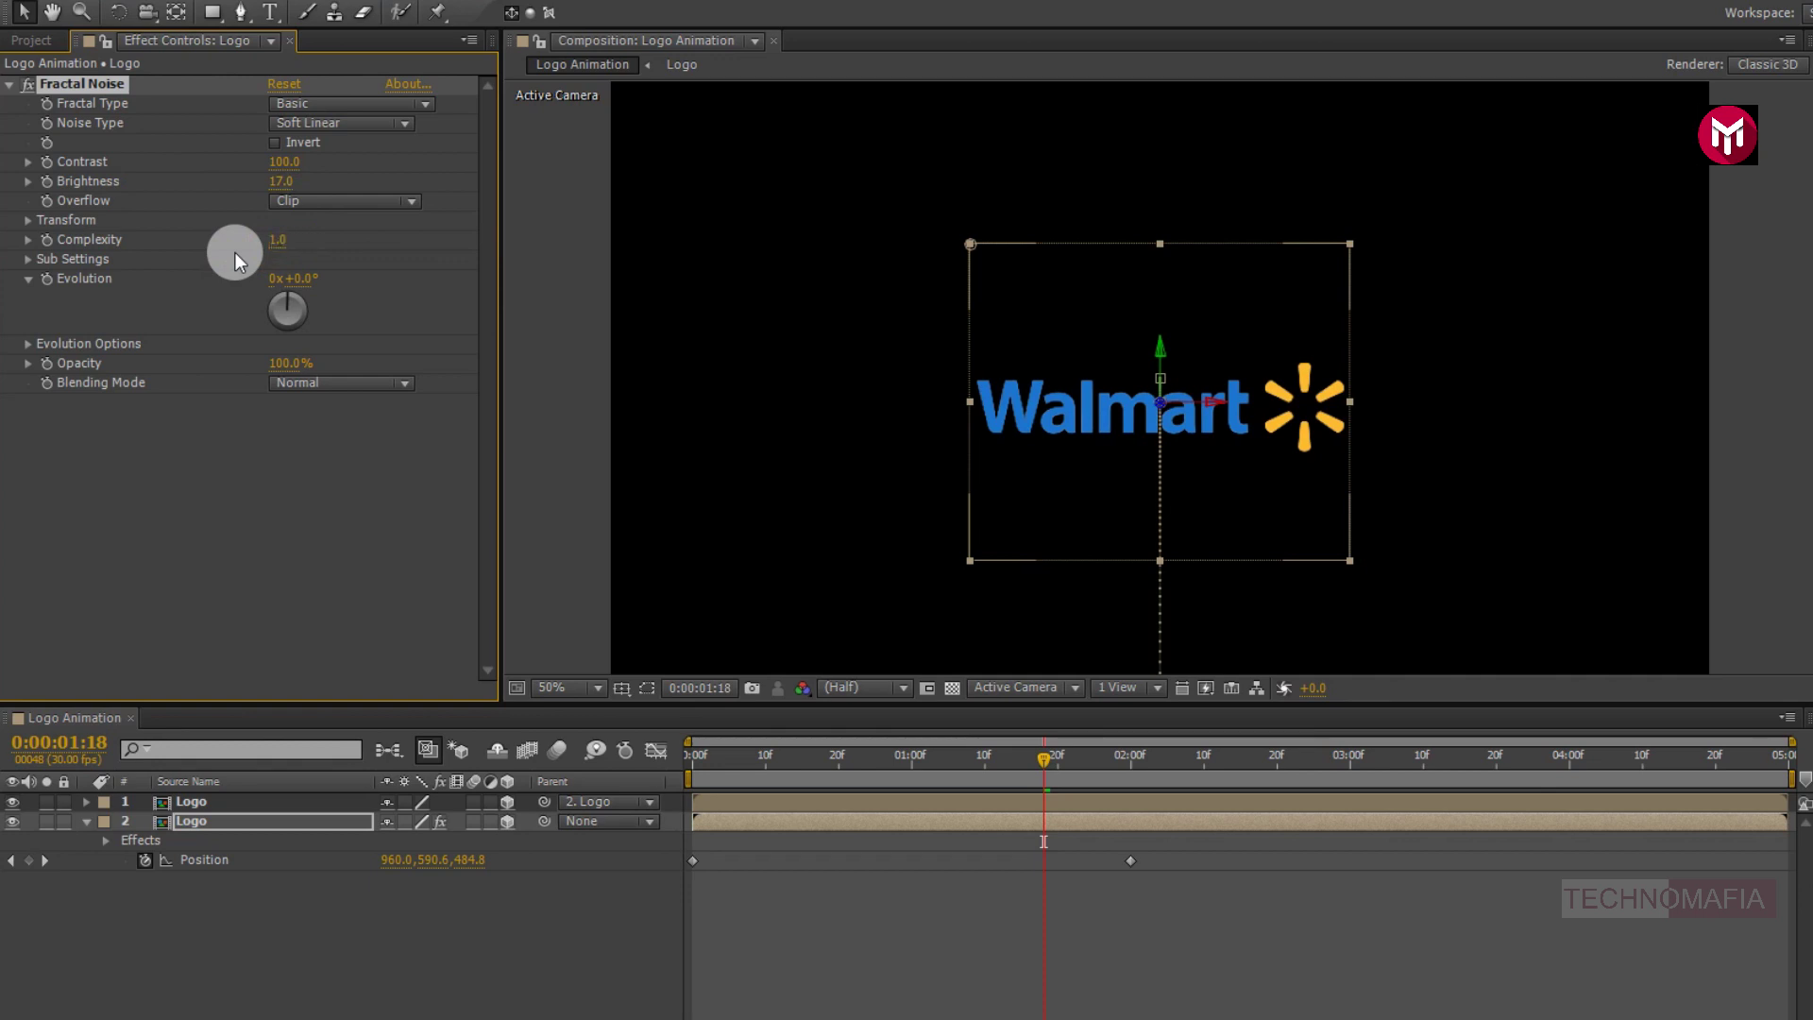
# - Apply Bevel Alpha to the Logo layer with Light Angle -320° and Light Intensity 0.70
pyautogui.click(1545, 66)
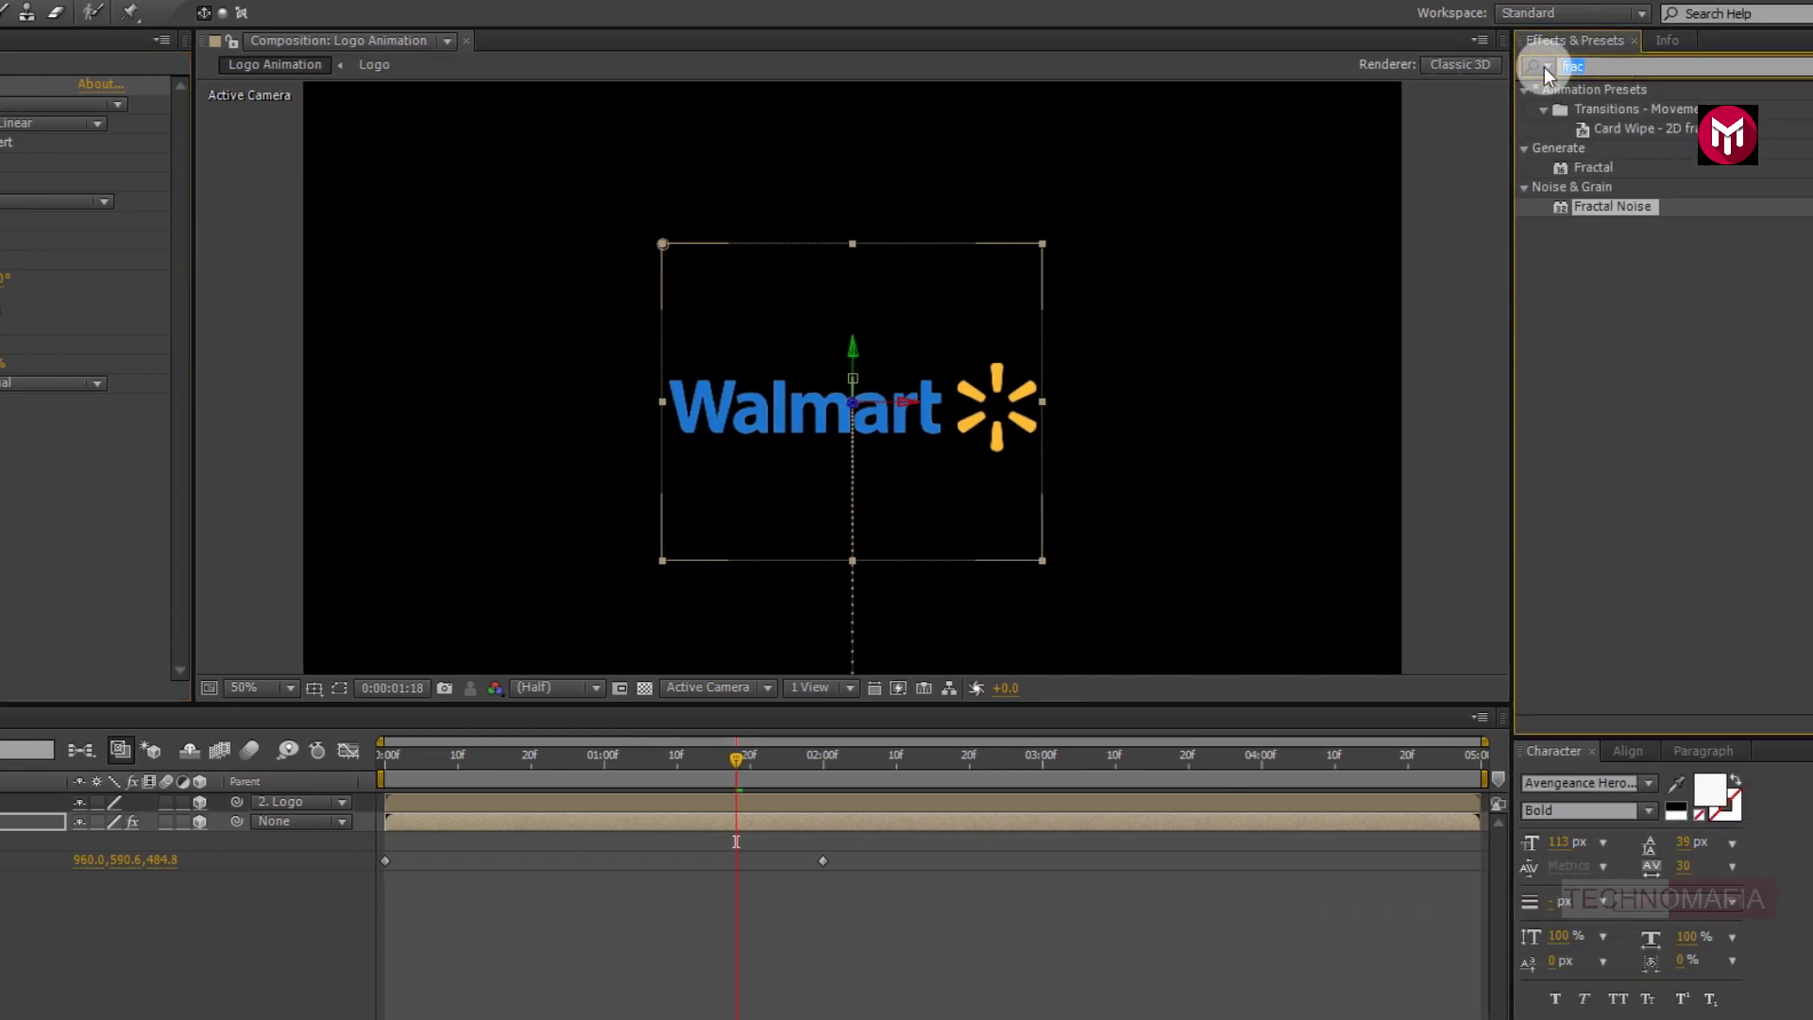
pyautogui.write('bev')
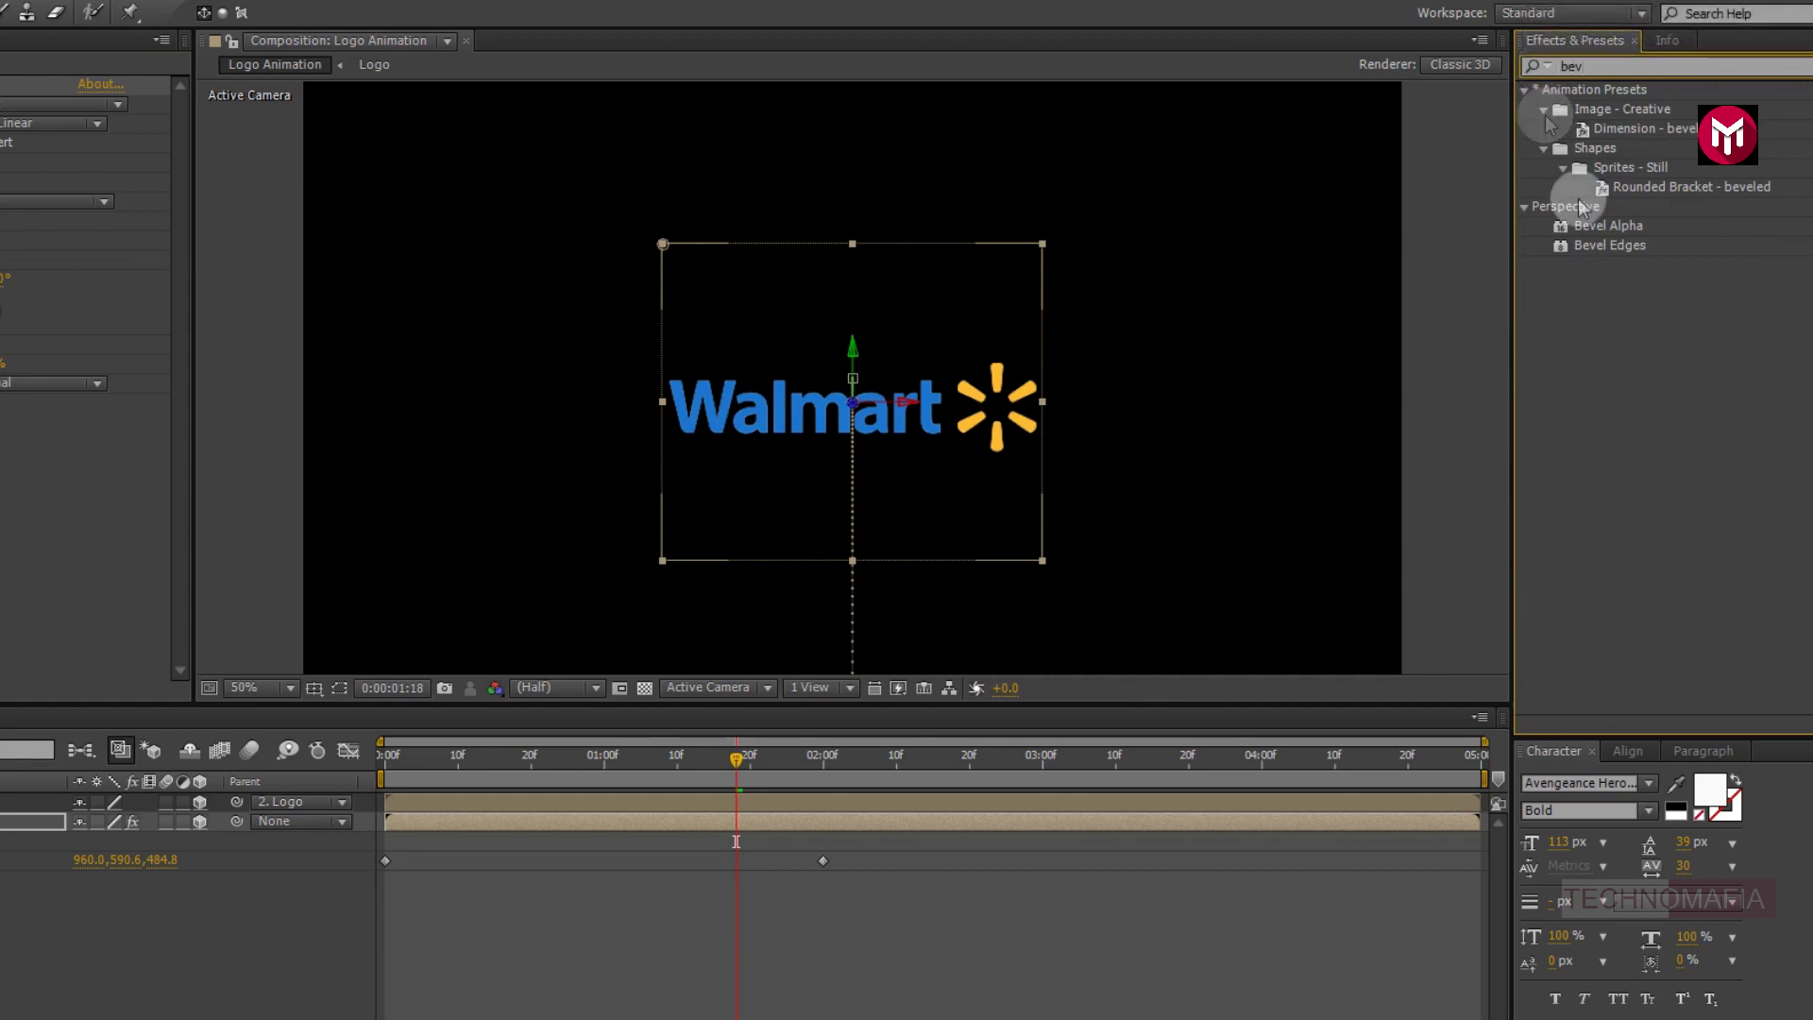
pyautogui.doubleClick(1594, 230)
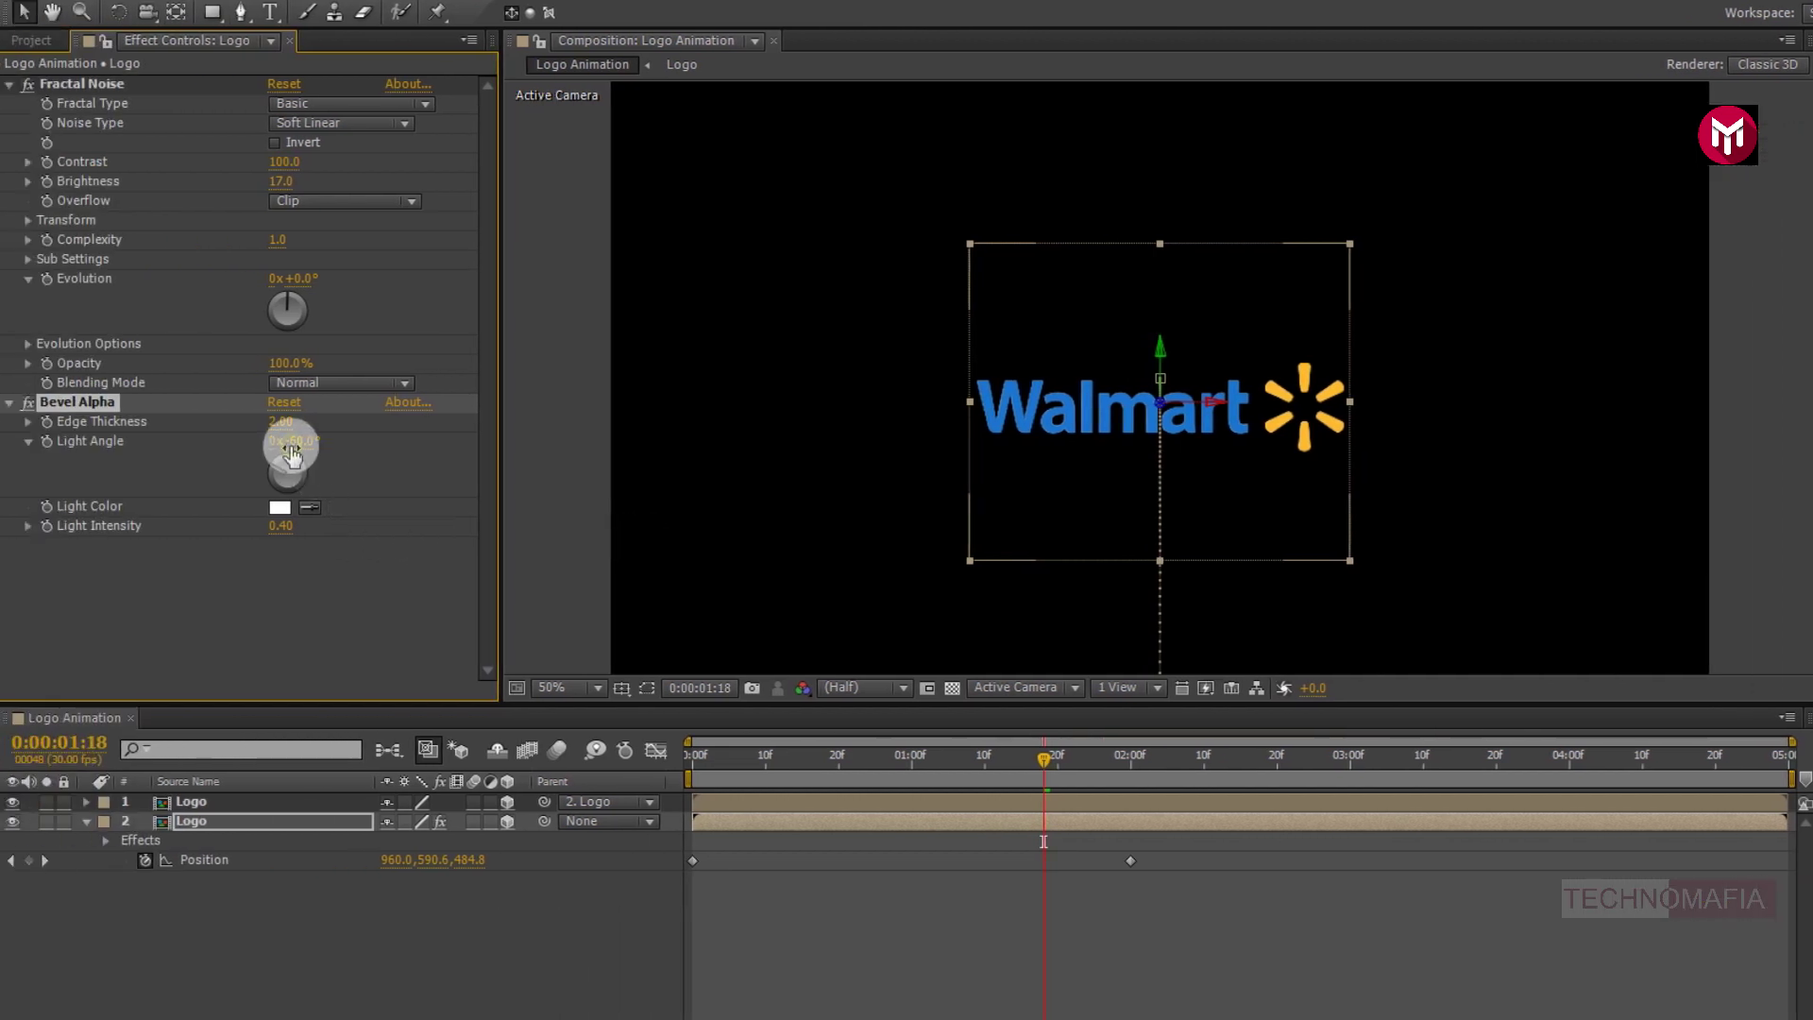
pyautogui.click(300, 441)
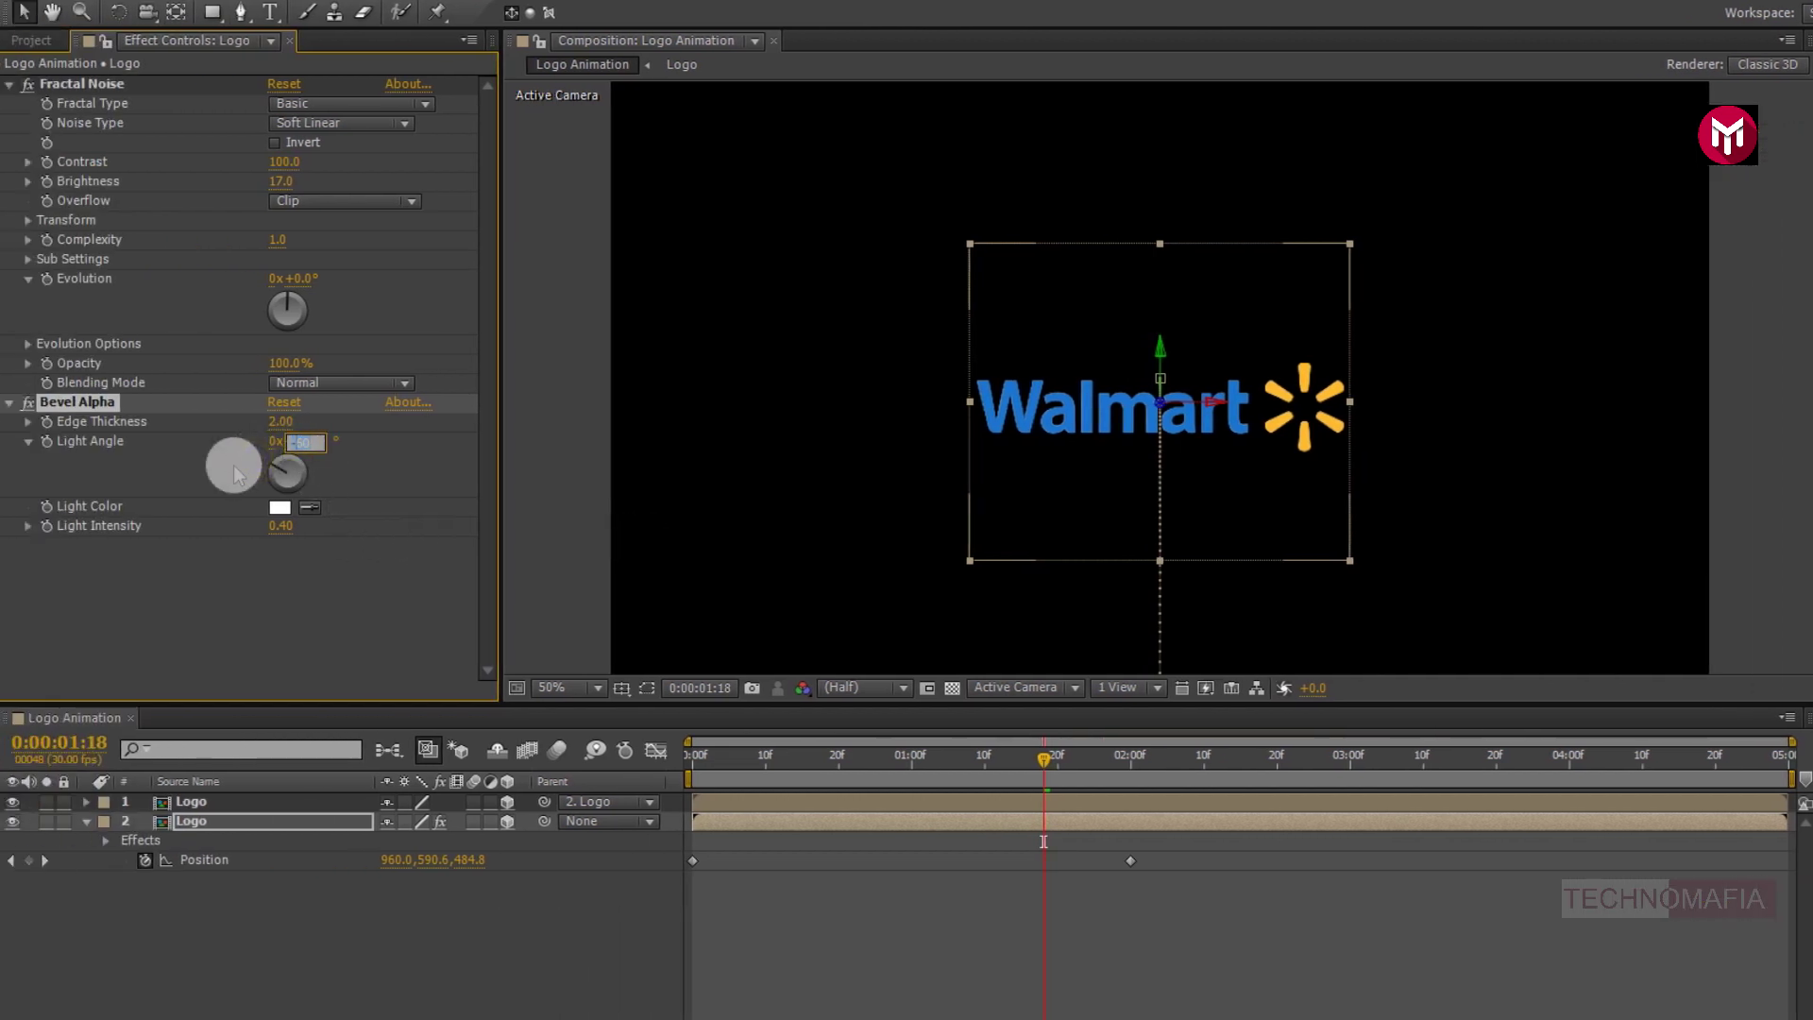
pyautogui.write('-320')
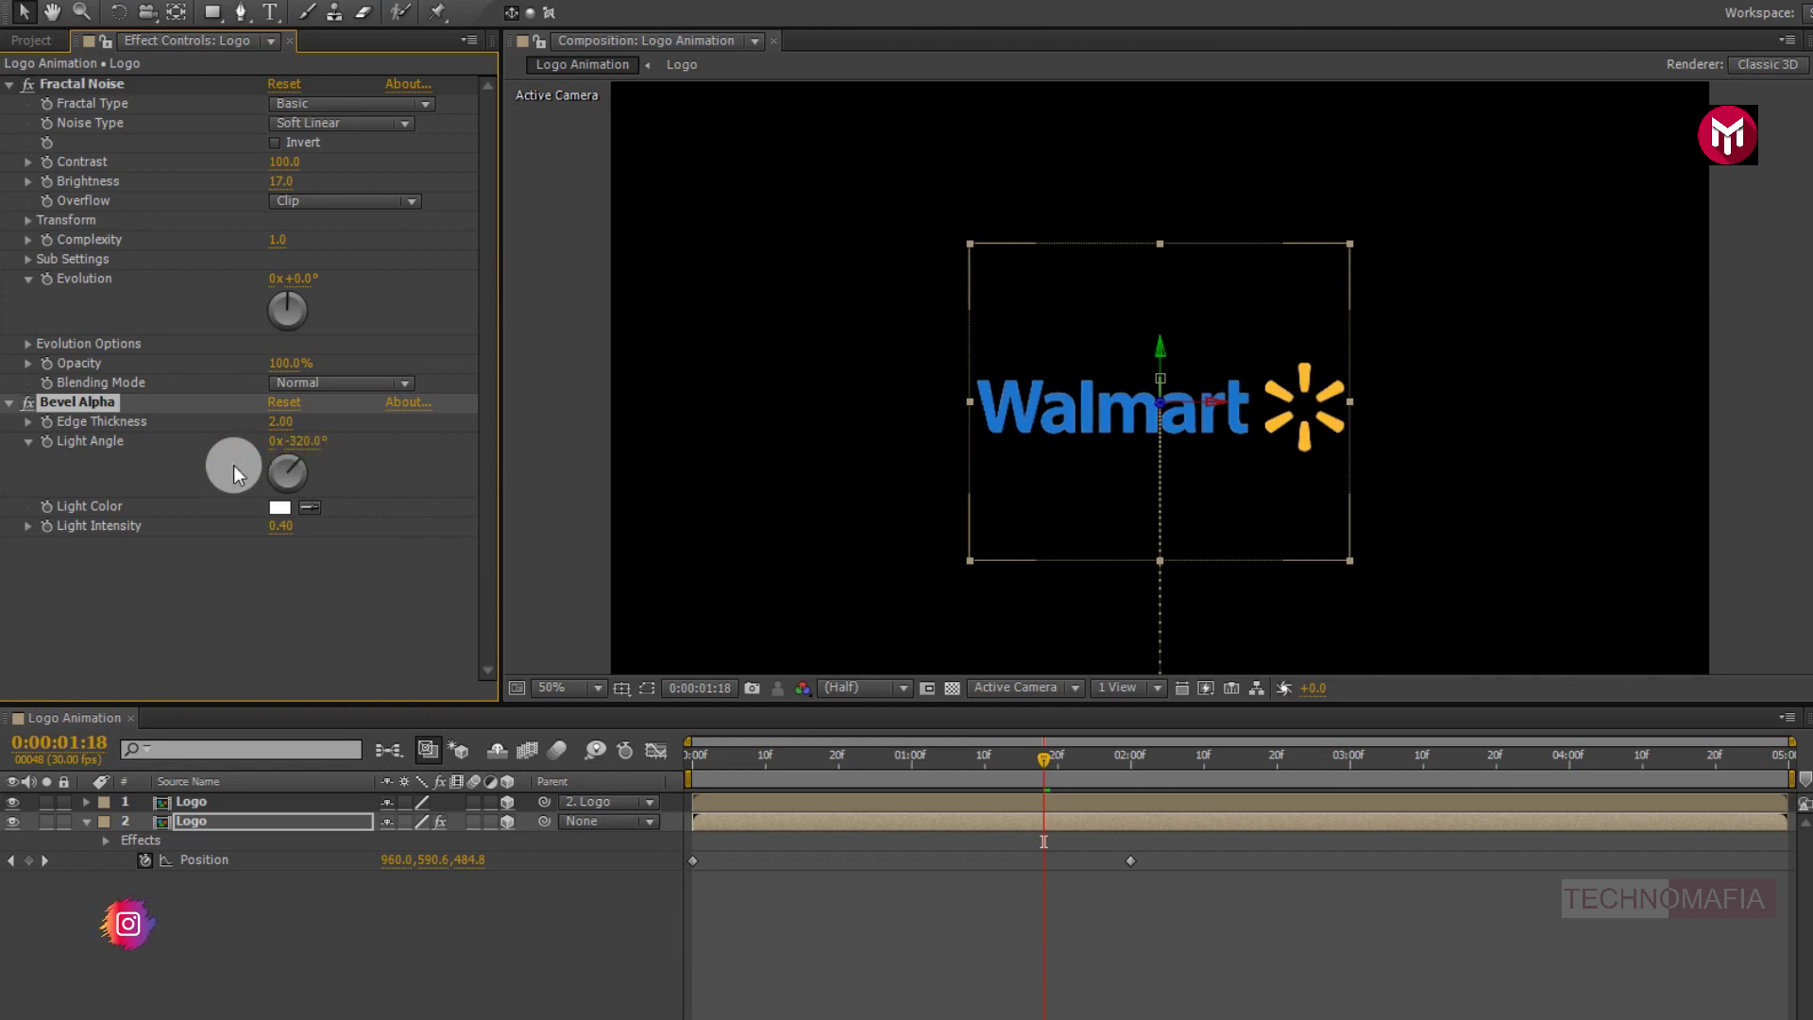
pyautogui.click(280, 525)
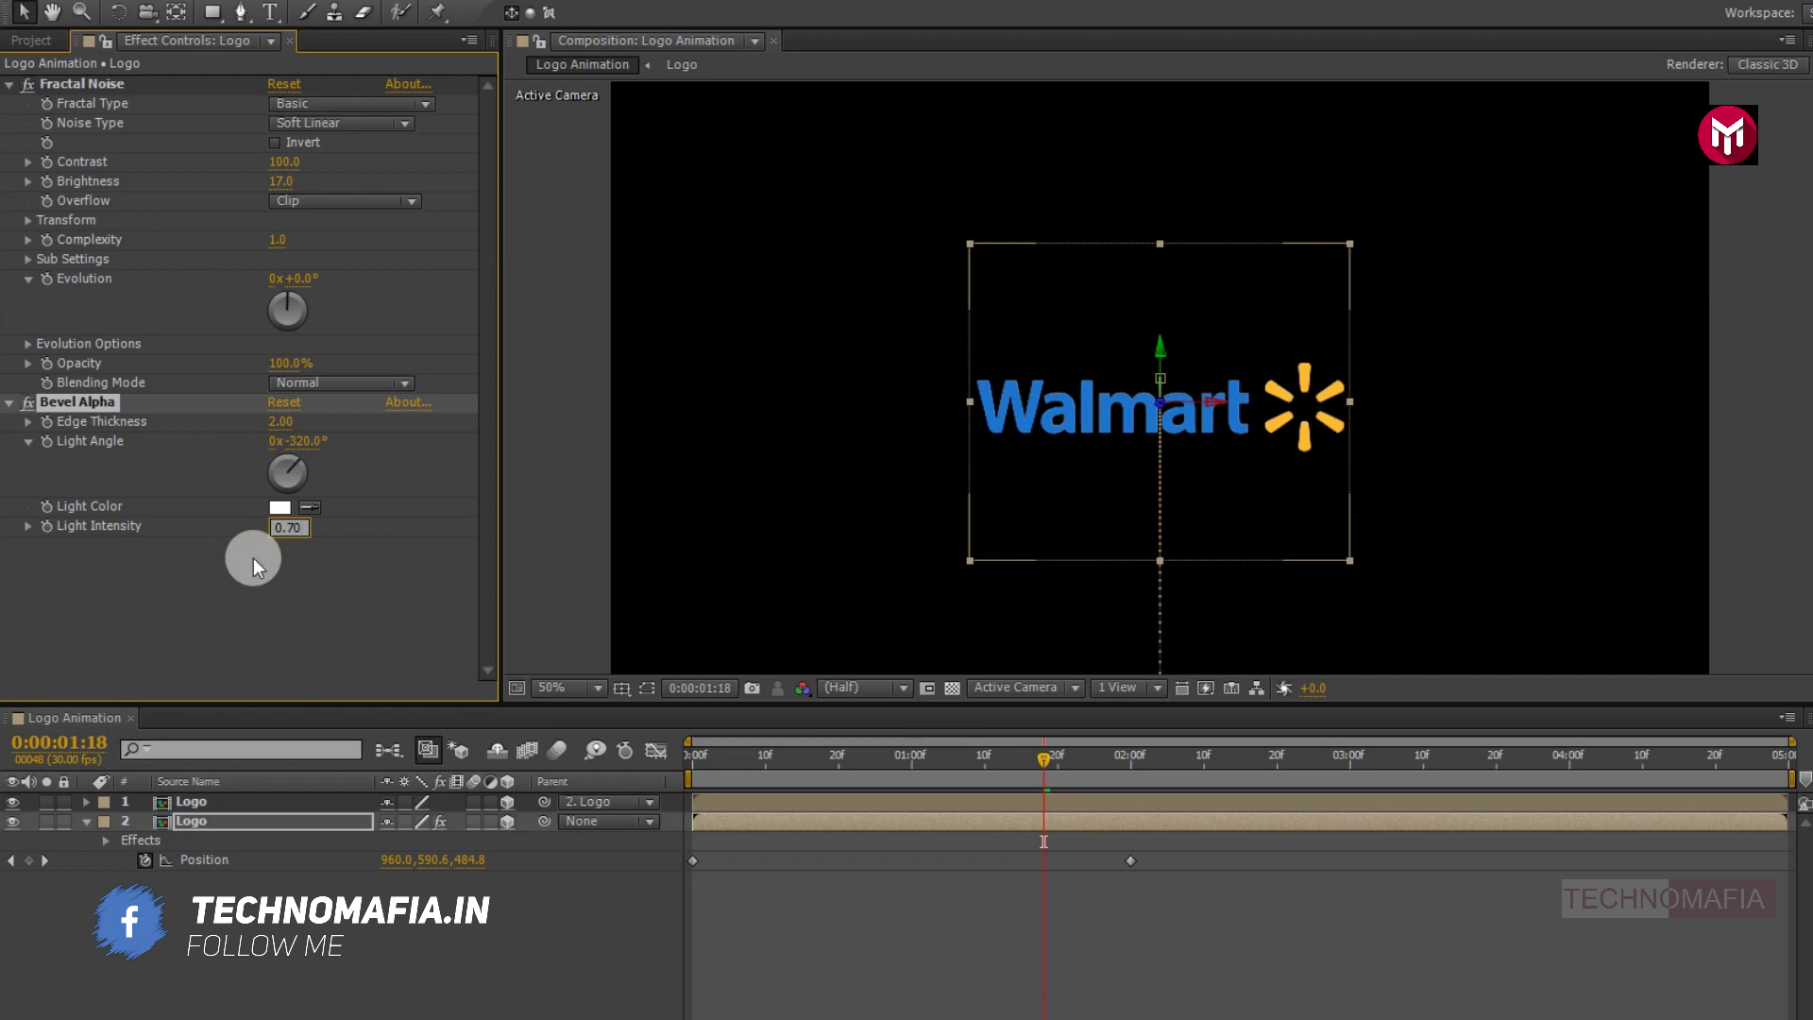
pyautogui.press('Return')
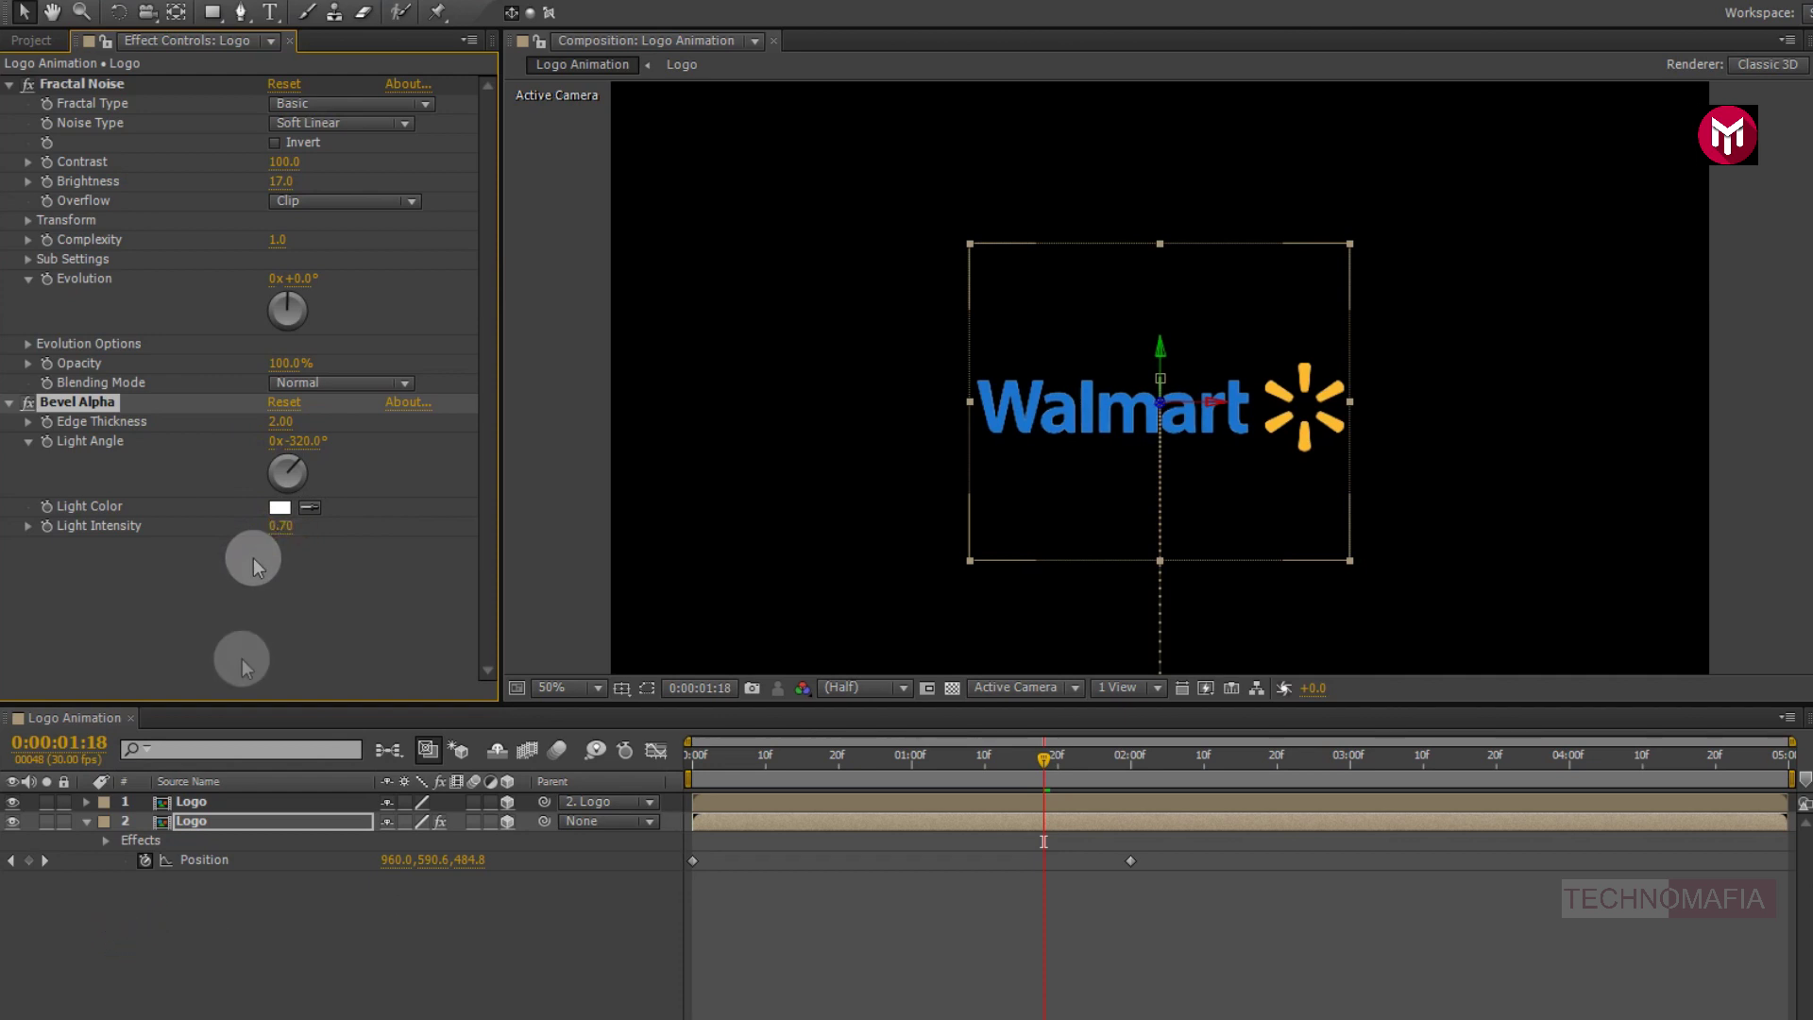
# - Create Adjustment Layer 1 and drag it down between the two Logo layers
pyautogui.rightClick(247, 932)
pyautogui.moveTo(433, 700)
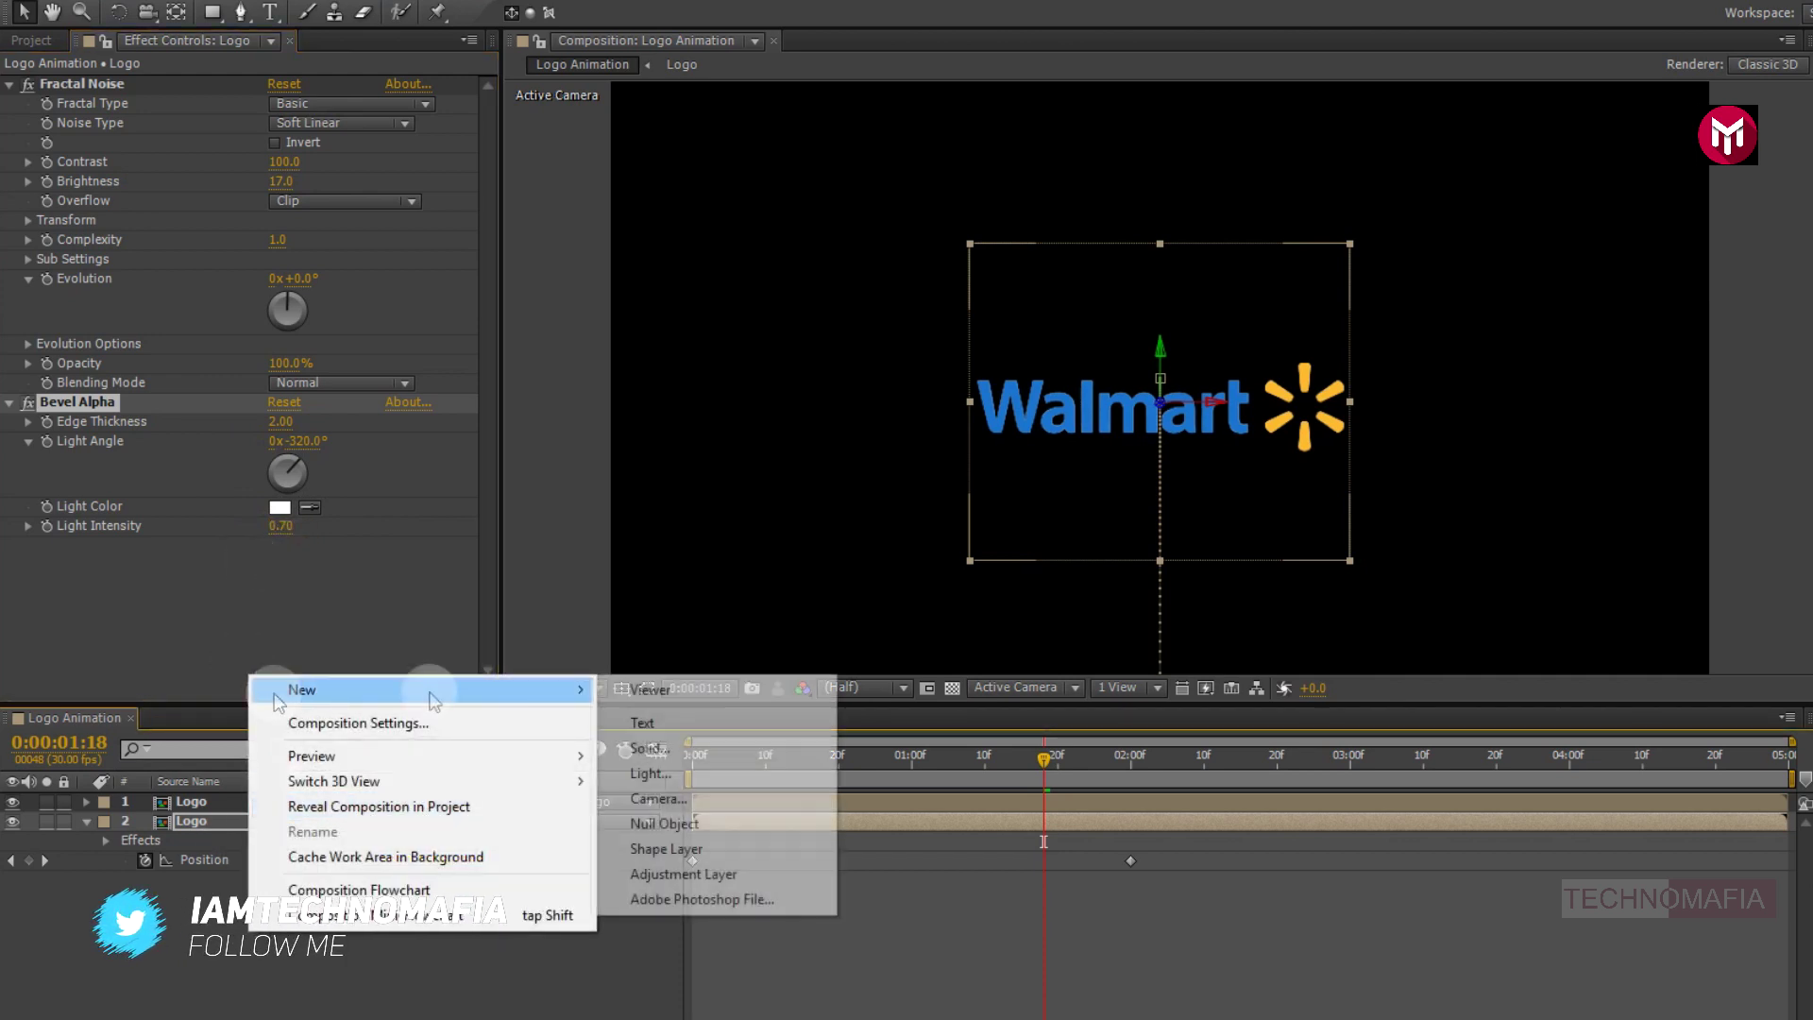
pyautogui.click(648, 873)
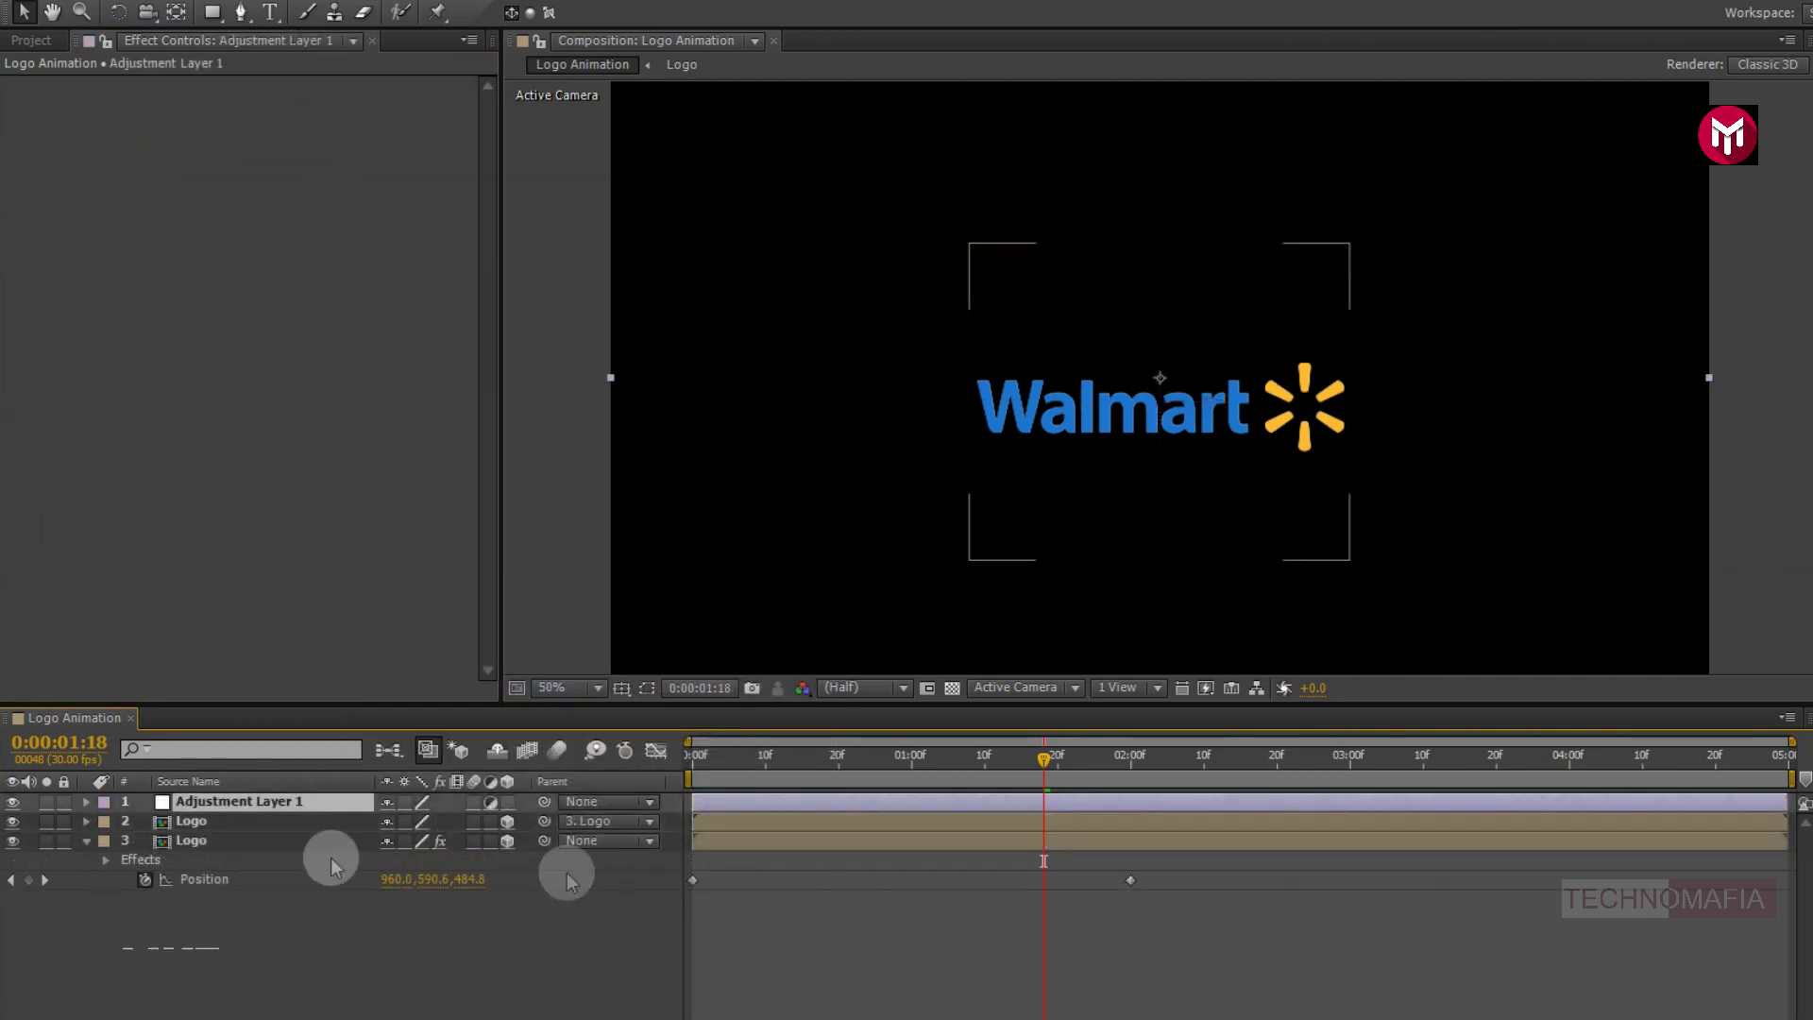
pyautogui.moveTo(273, 802); pyautogui.dragTo(266, 827)
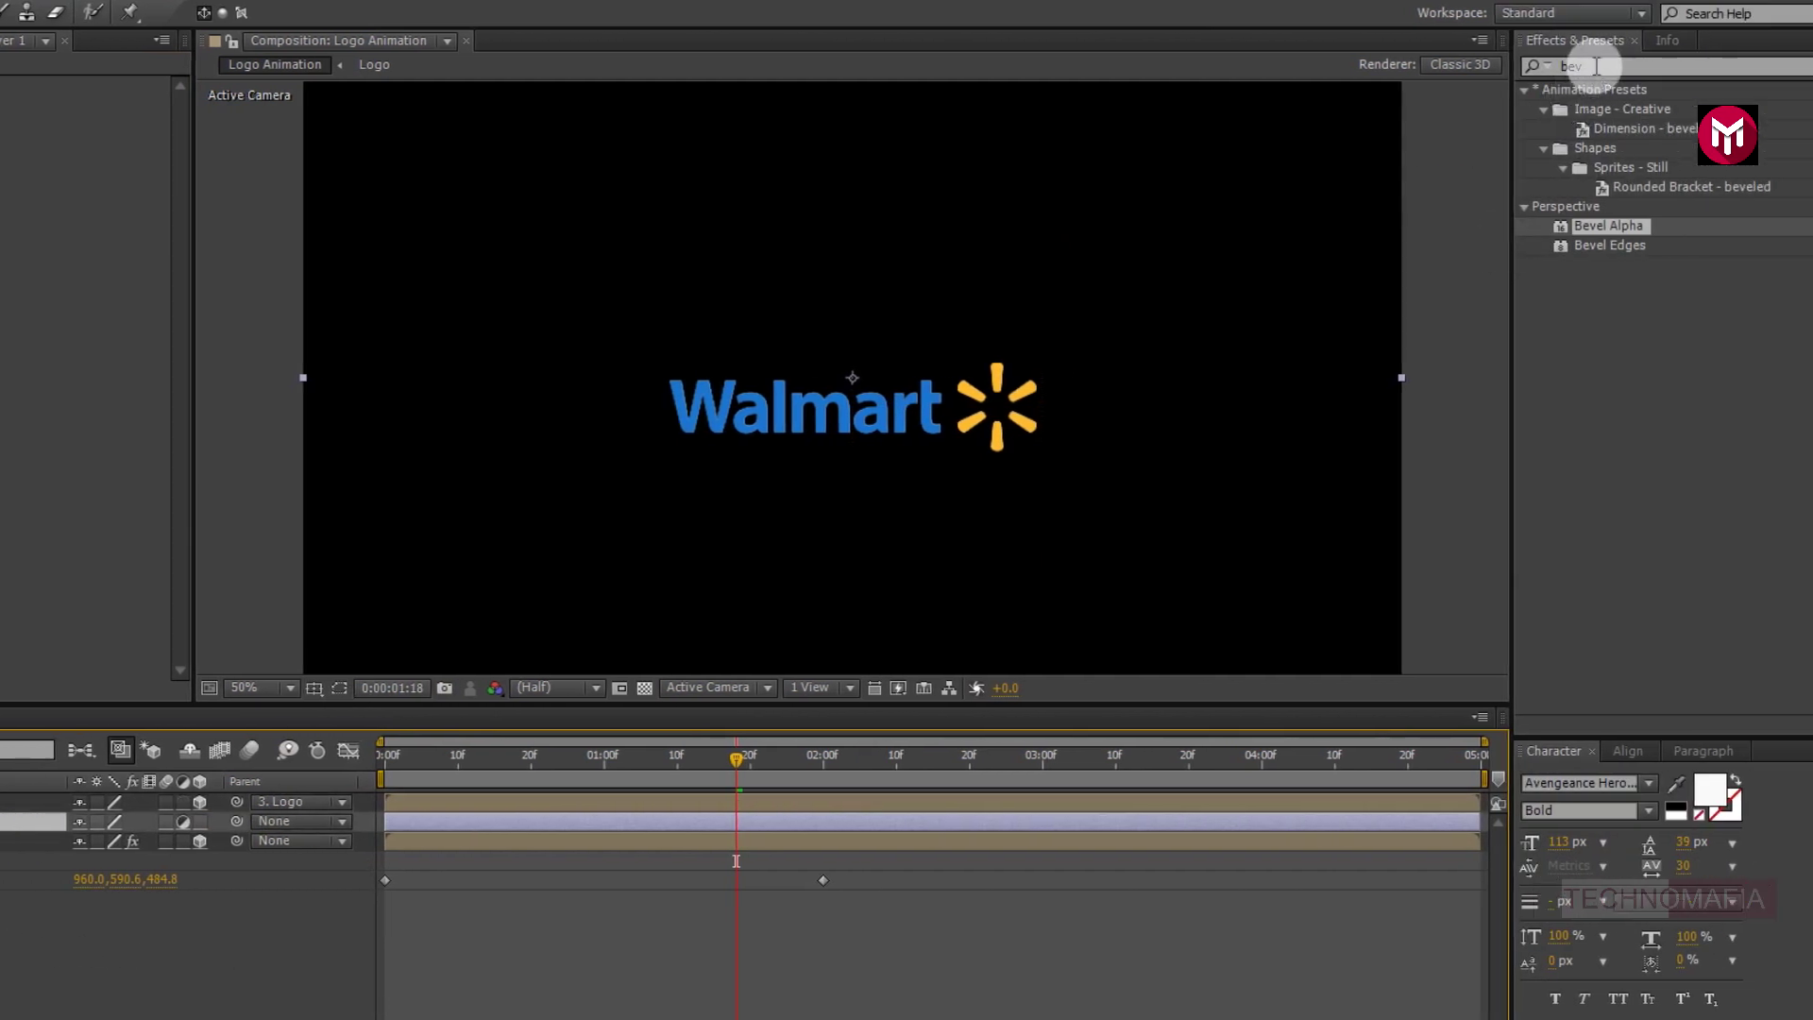
# - Apply Echo to Adjustment Layer 1: Echo Time -0.005, 250 echoes, Composite In Front operator
pyautogui.click(1515, 69)
pyautogui.write('ech')
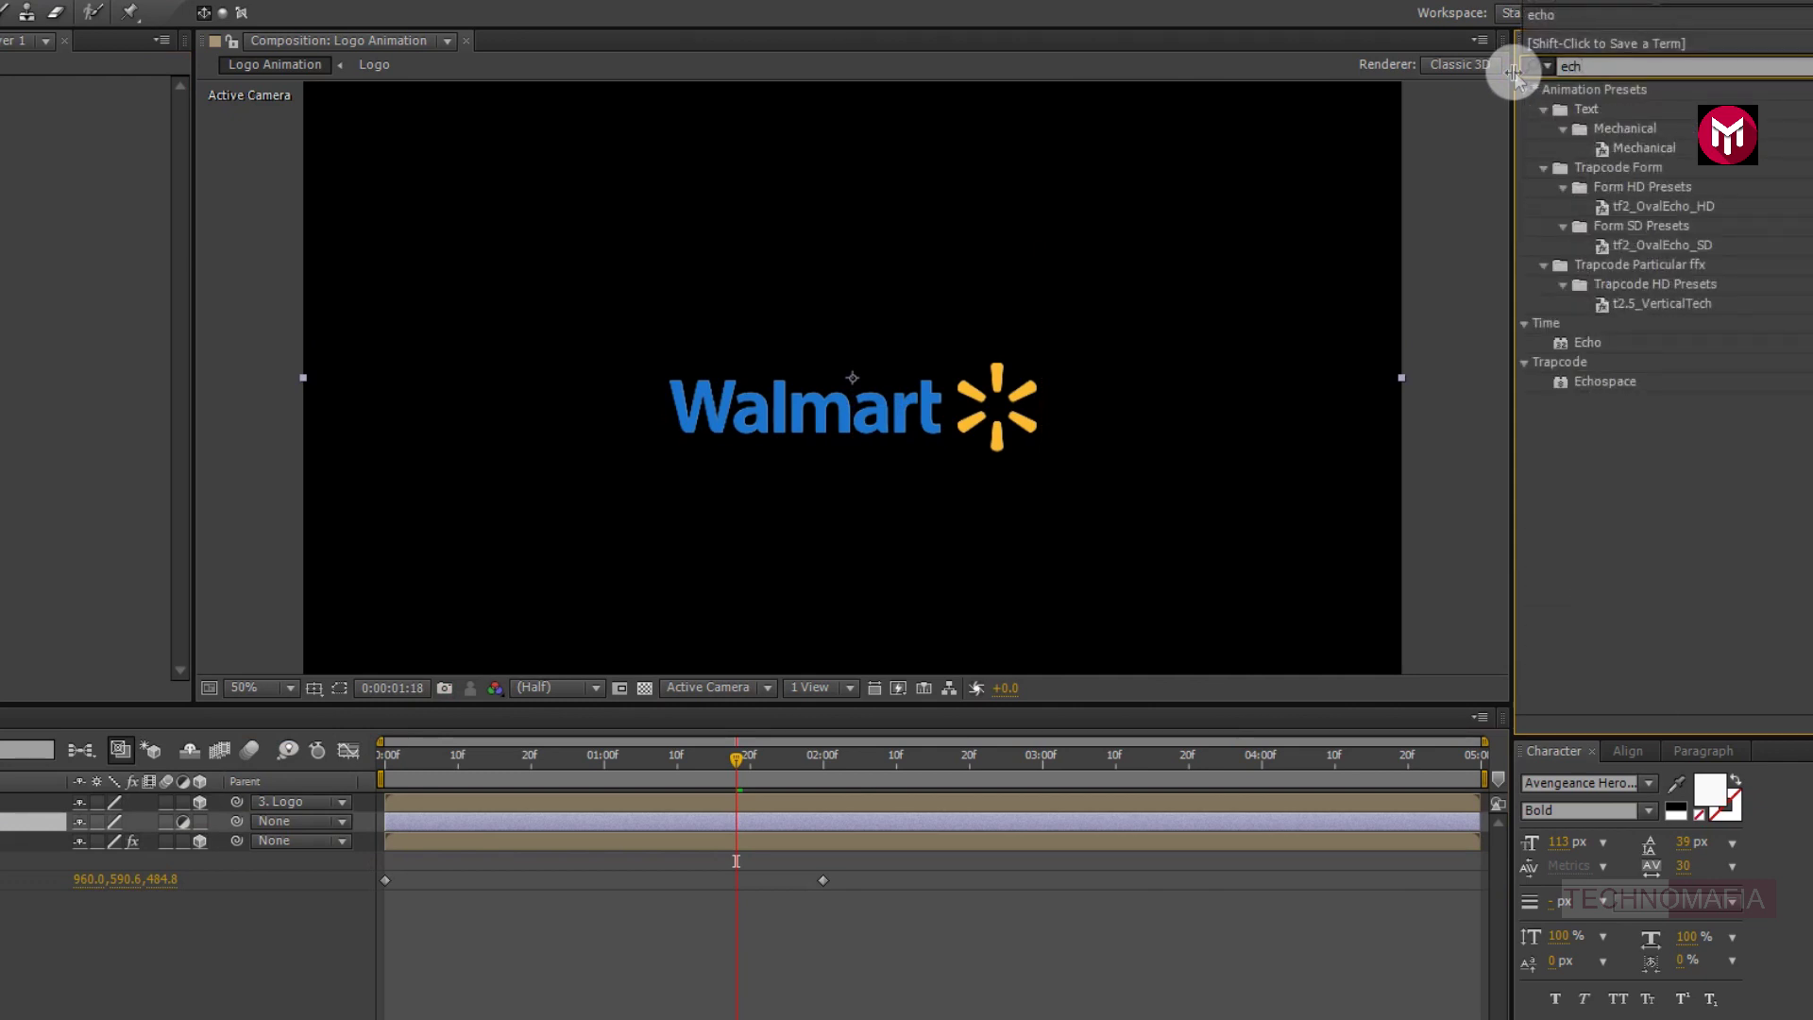
pyautogui.click(1586, 343)
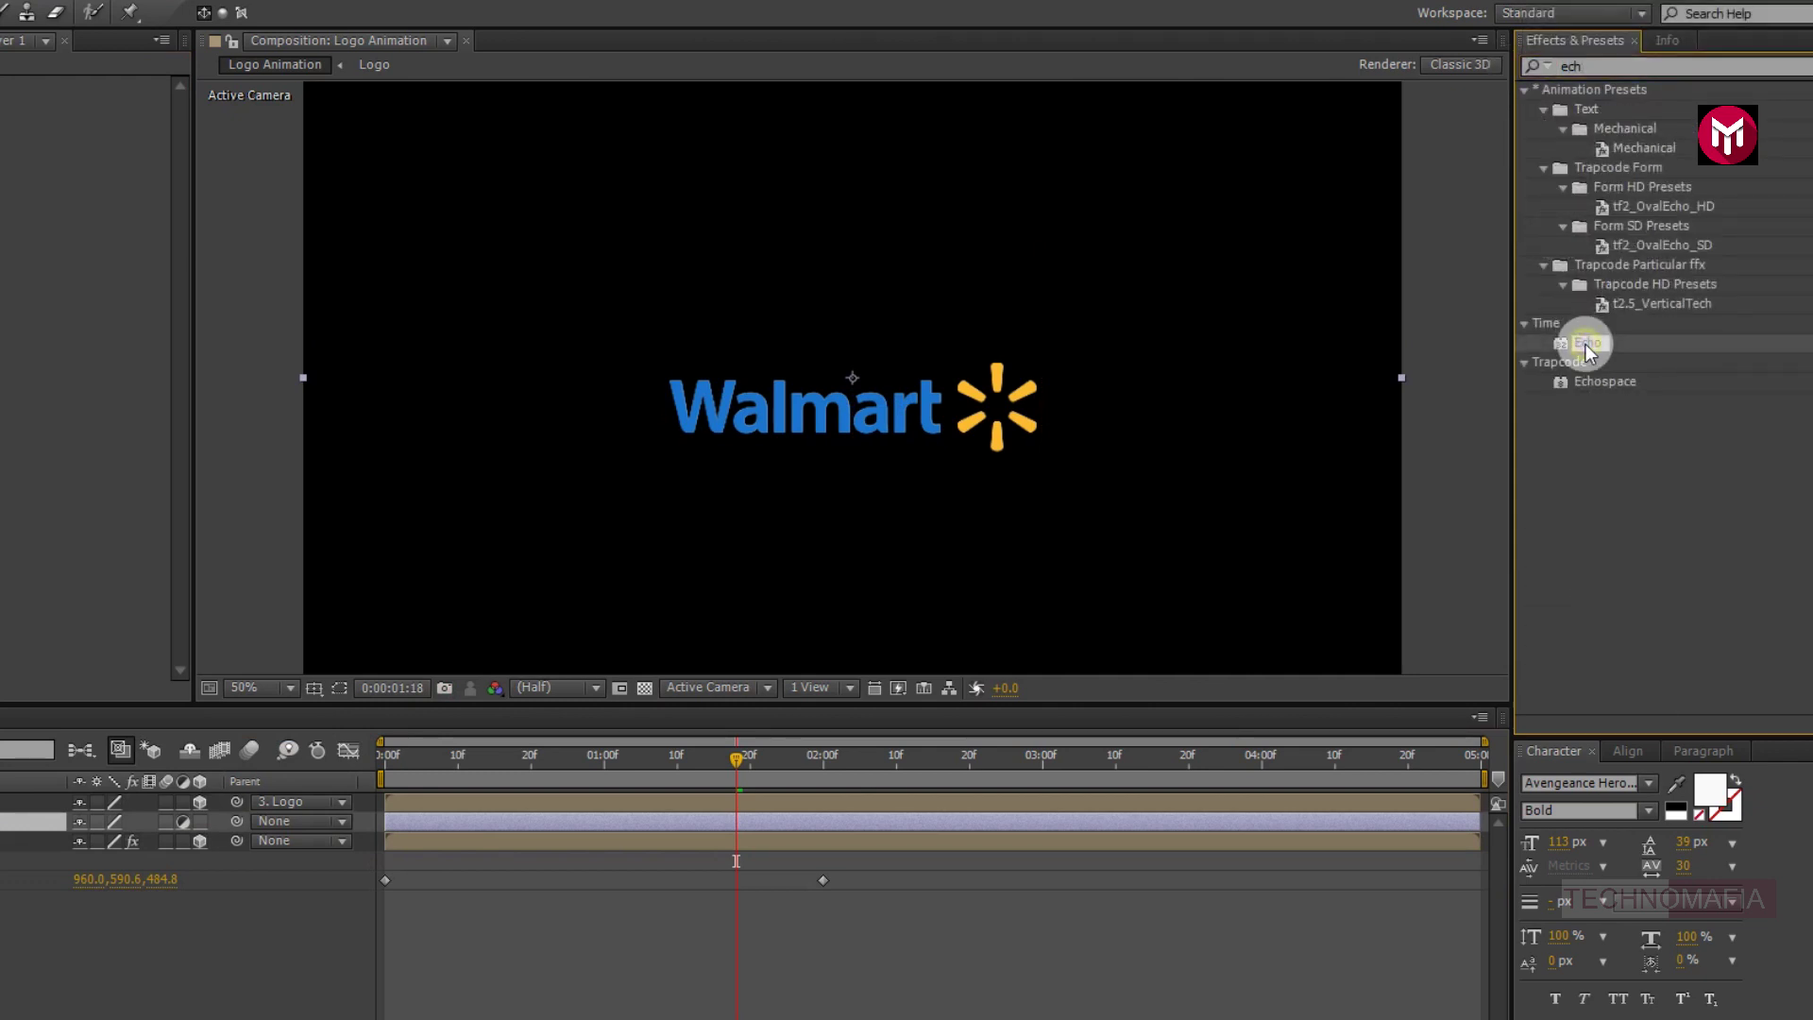
pyautogui.doubleClick(1585, 345)
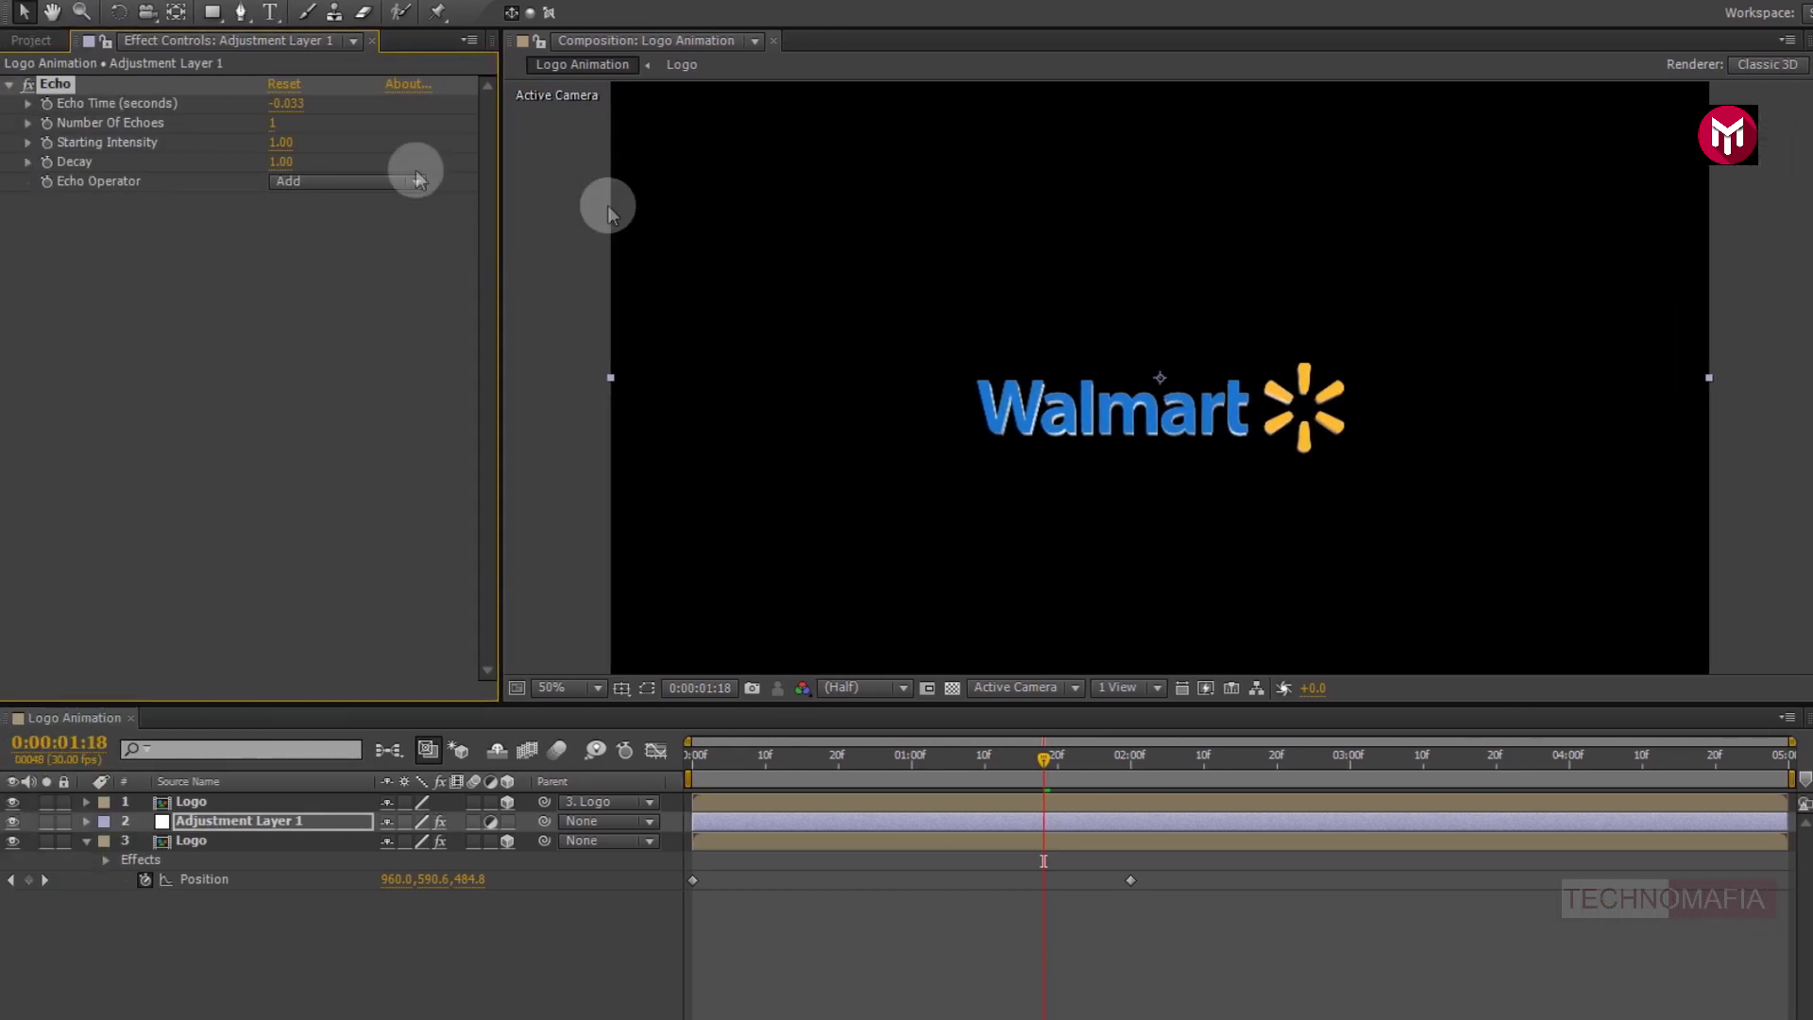
pyautogui.click(288, 104)
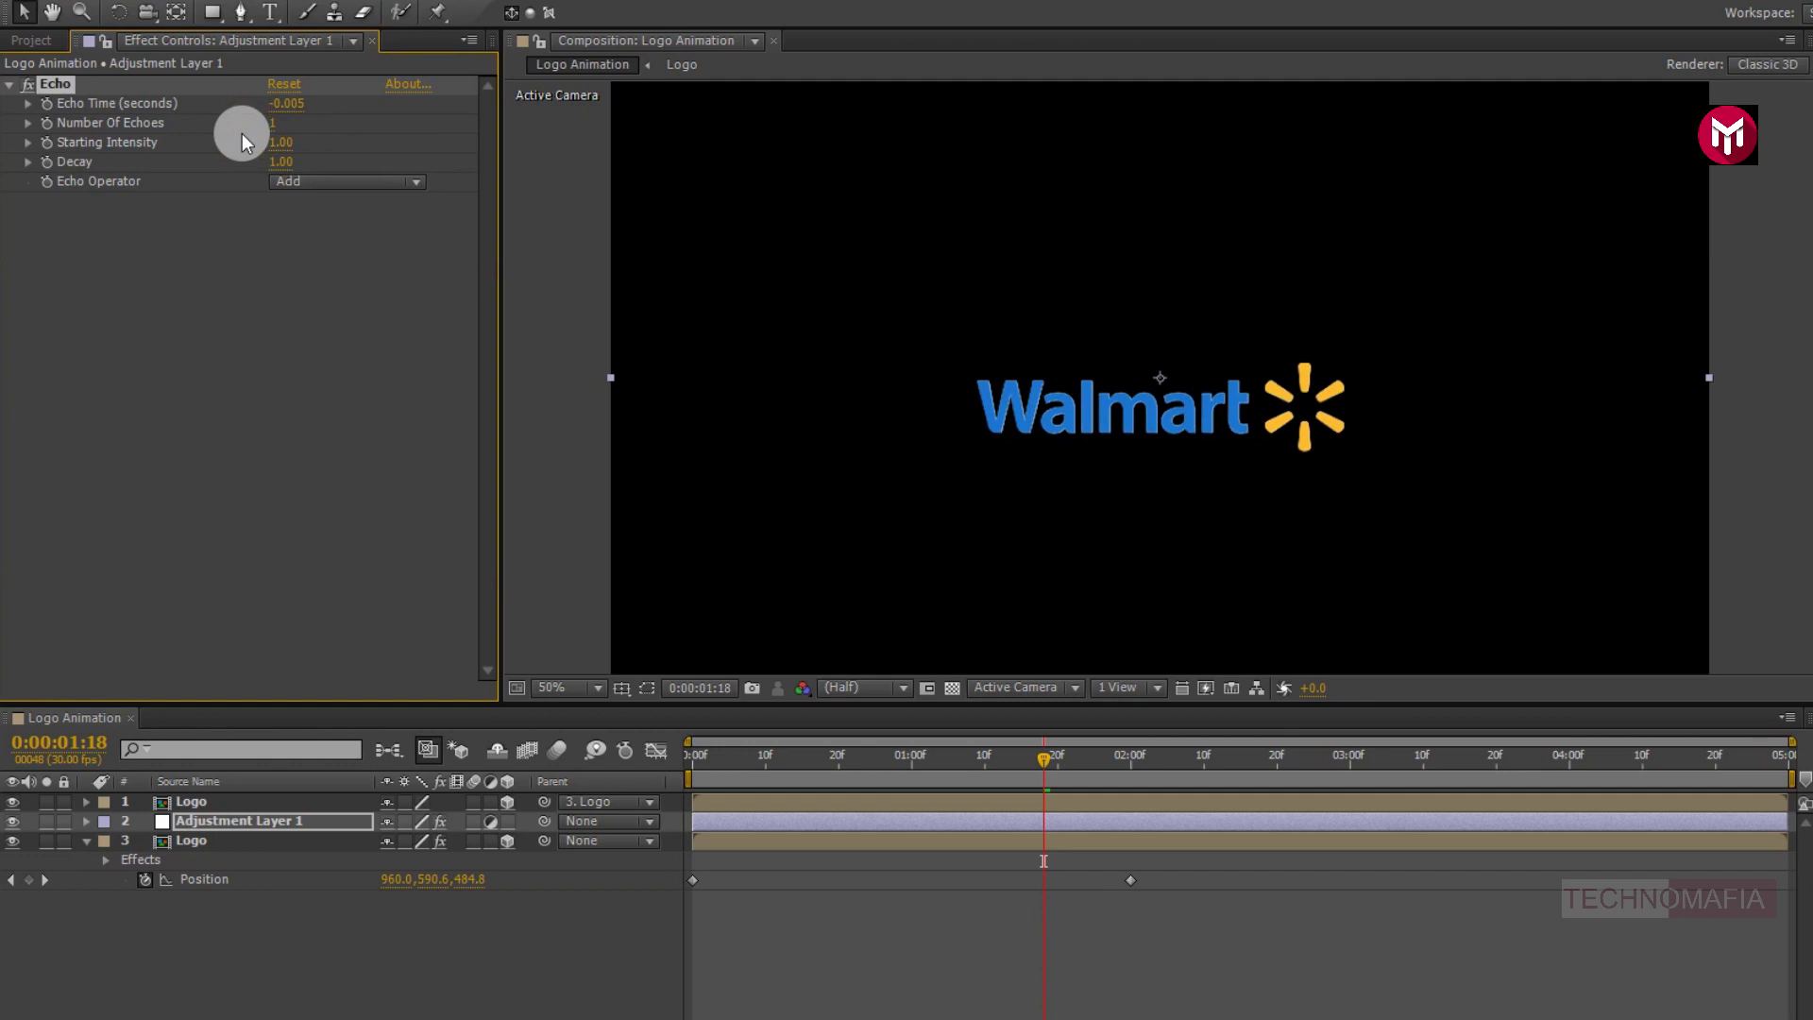
pyautogui.click(274, 122)
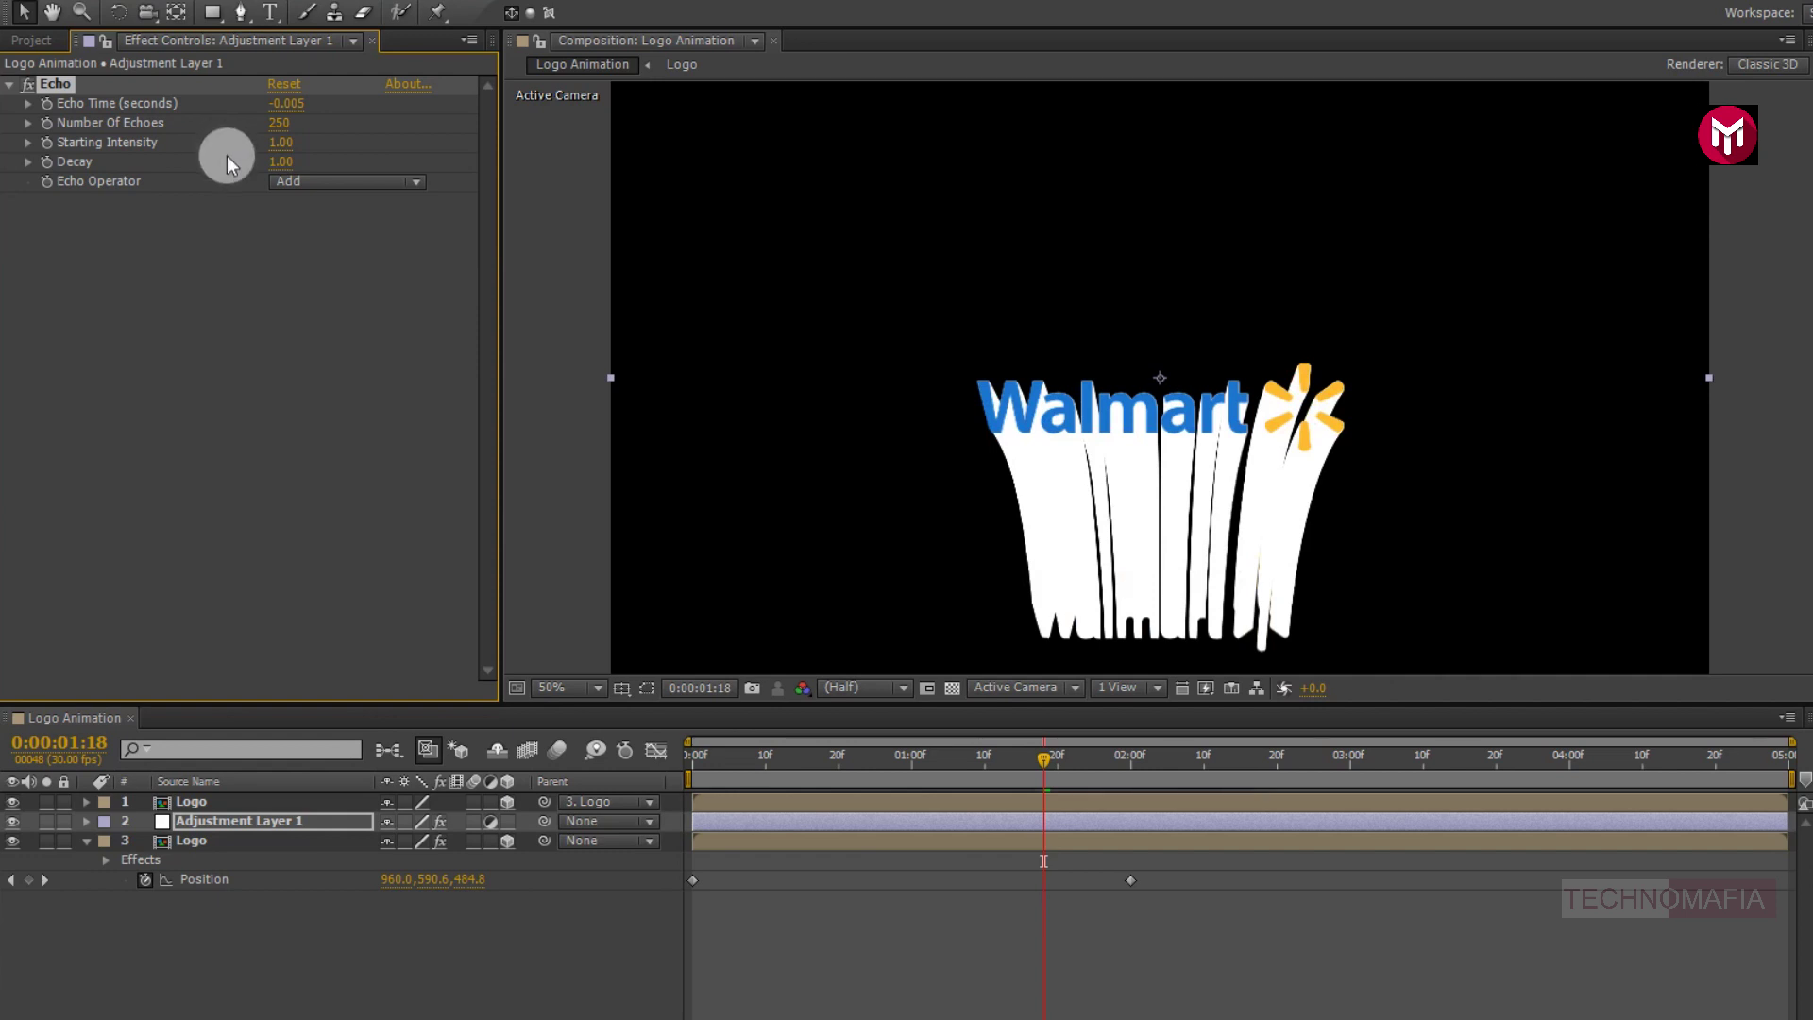
pyautogui.click(320, 178)
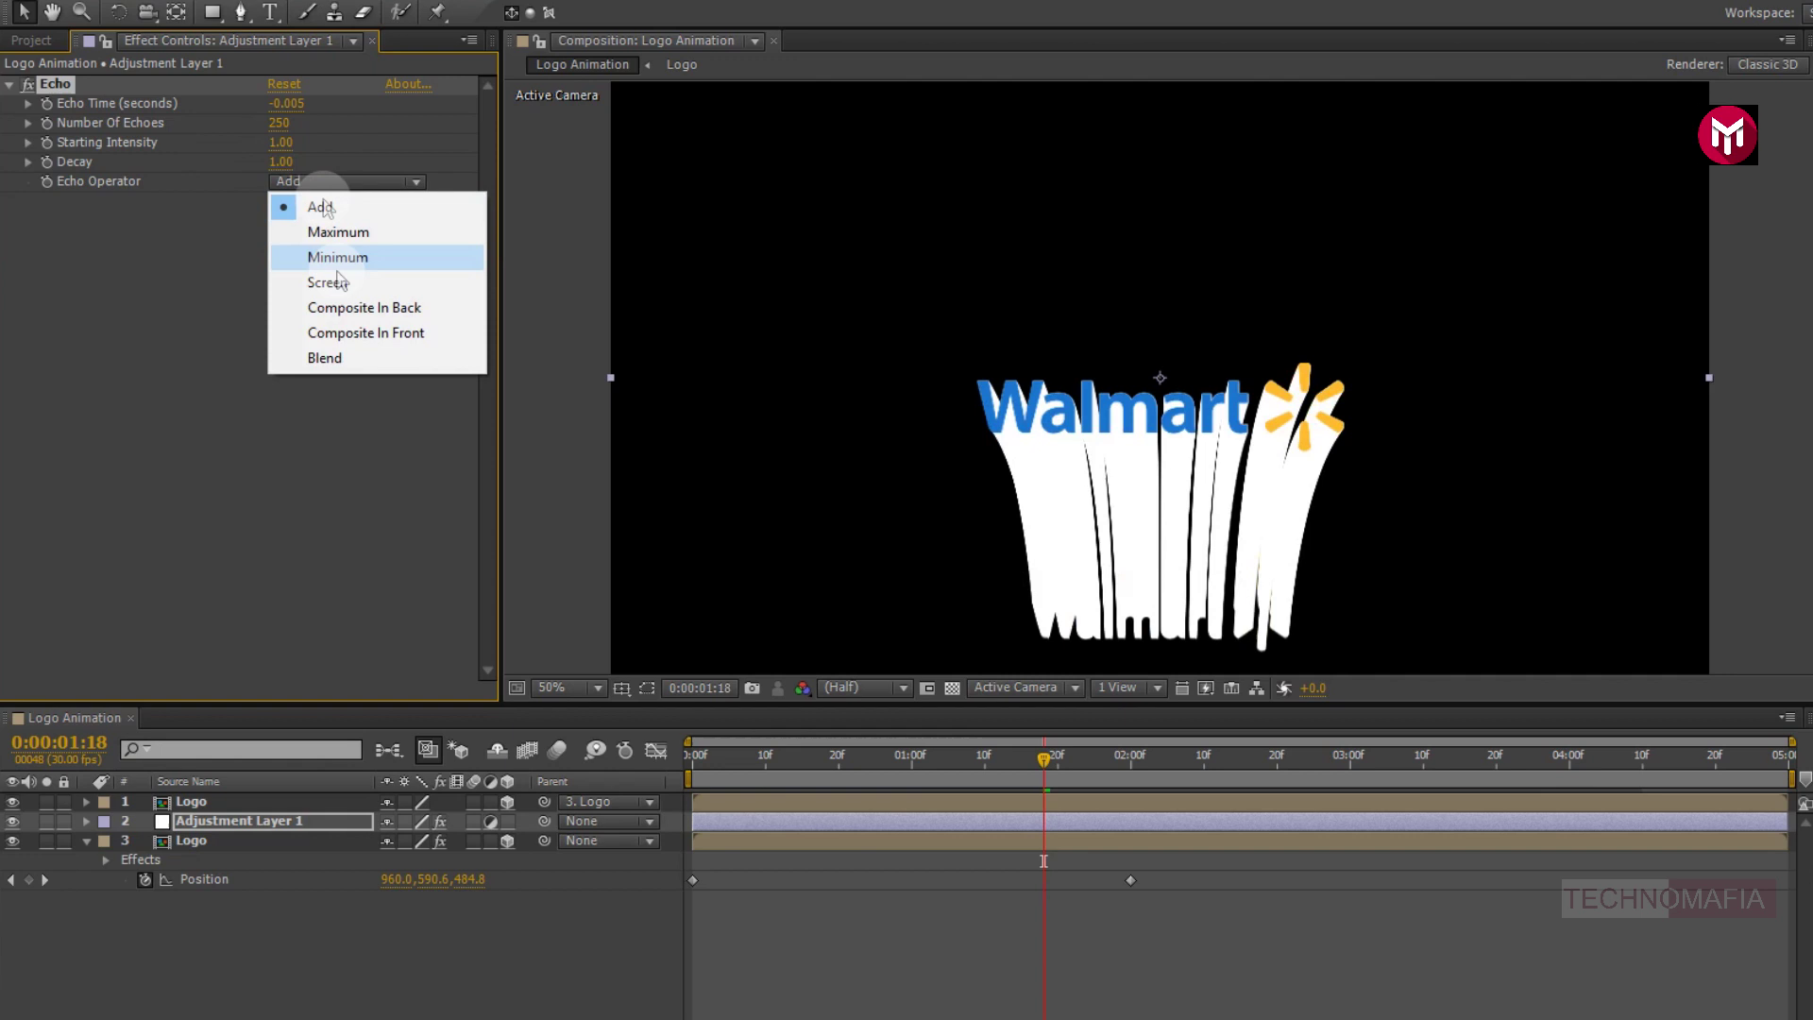
pyautogui.click(349, 336)
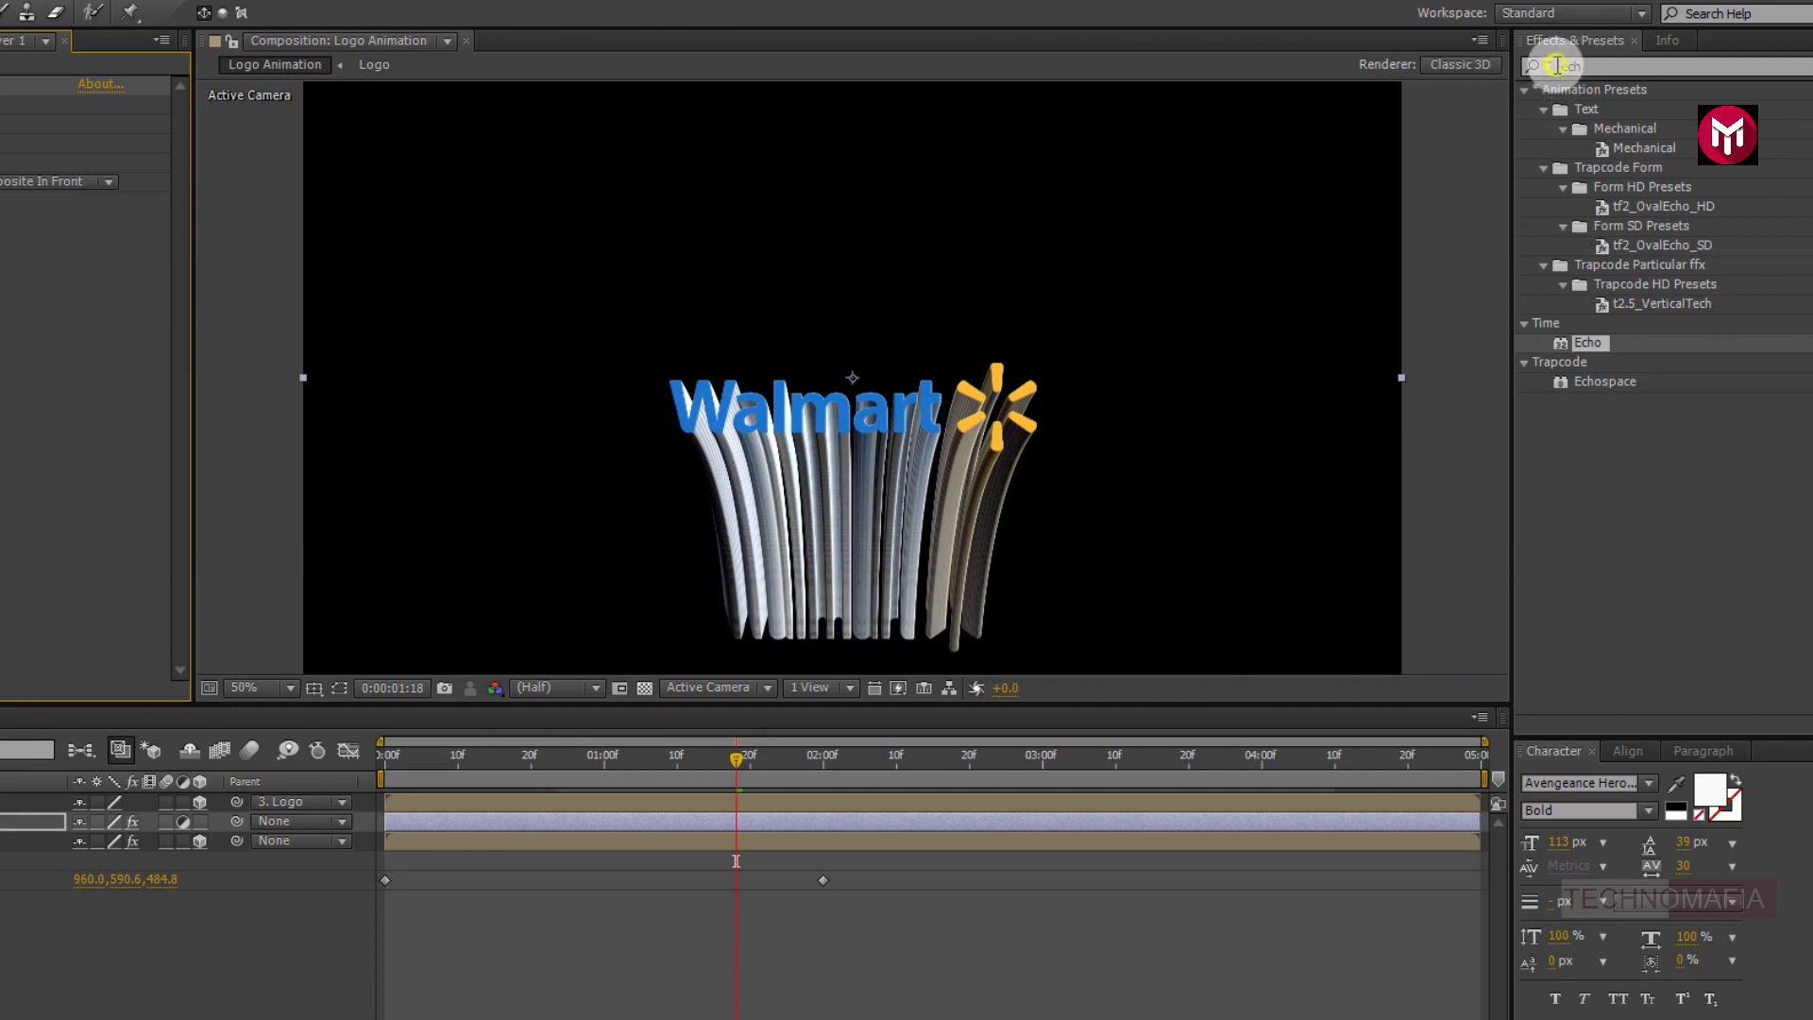
# - Apply Tint to Adjustment Layer 1 with Map White To set to grey 777676
pyautogui.click(1553, 66)
pyautogui.write('tint')
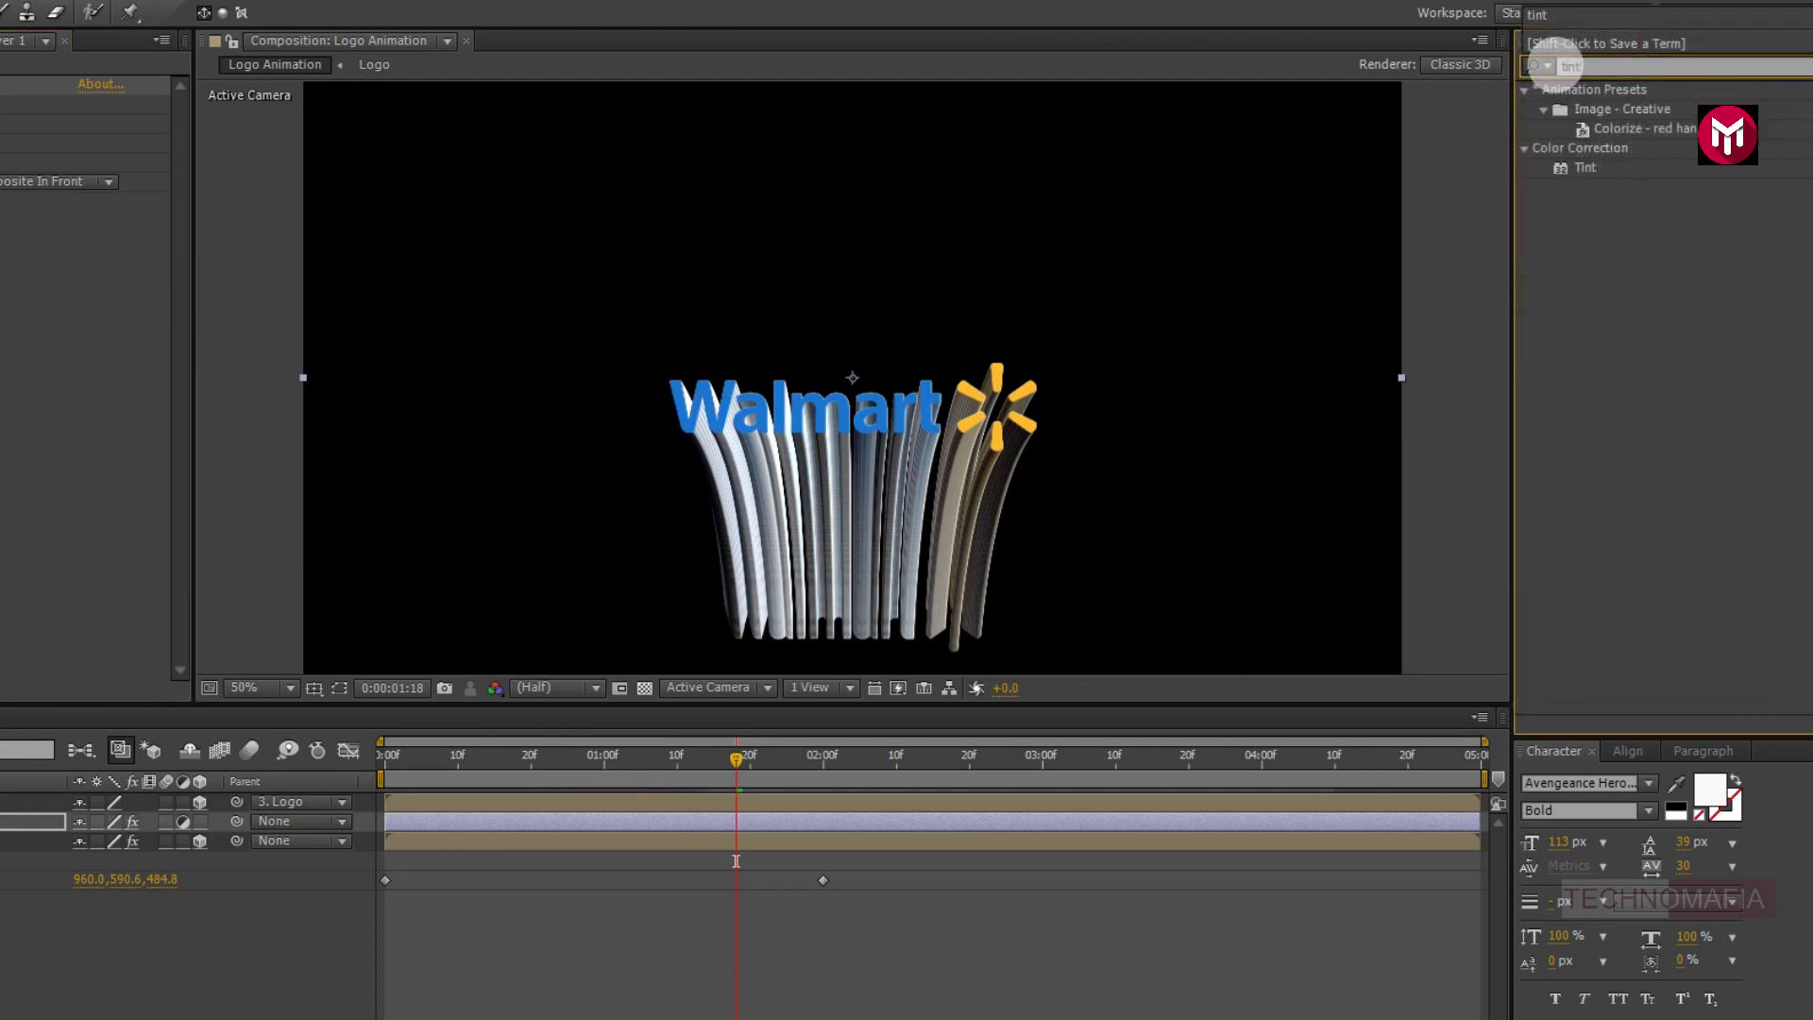
pyautogui.doubleClick(1586, 168)
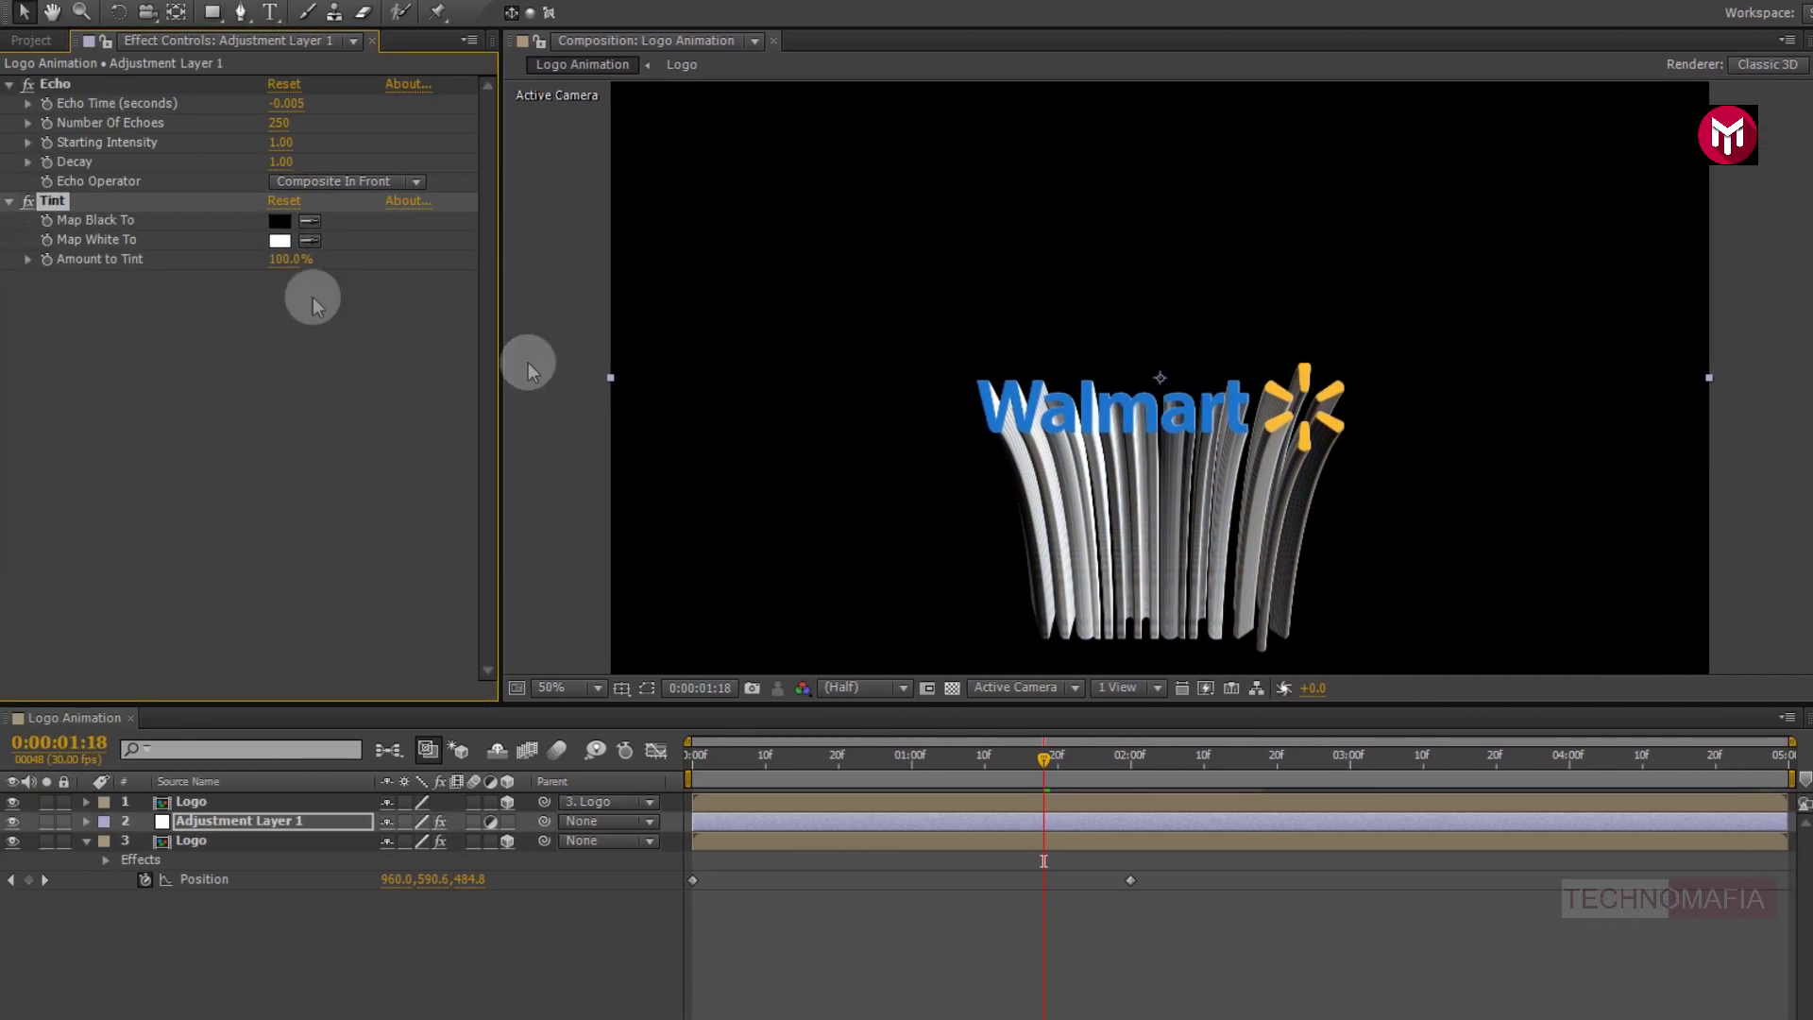
pyautogui.click(279, 242)
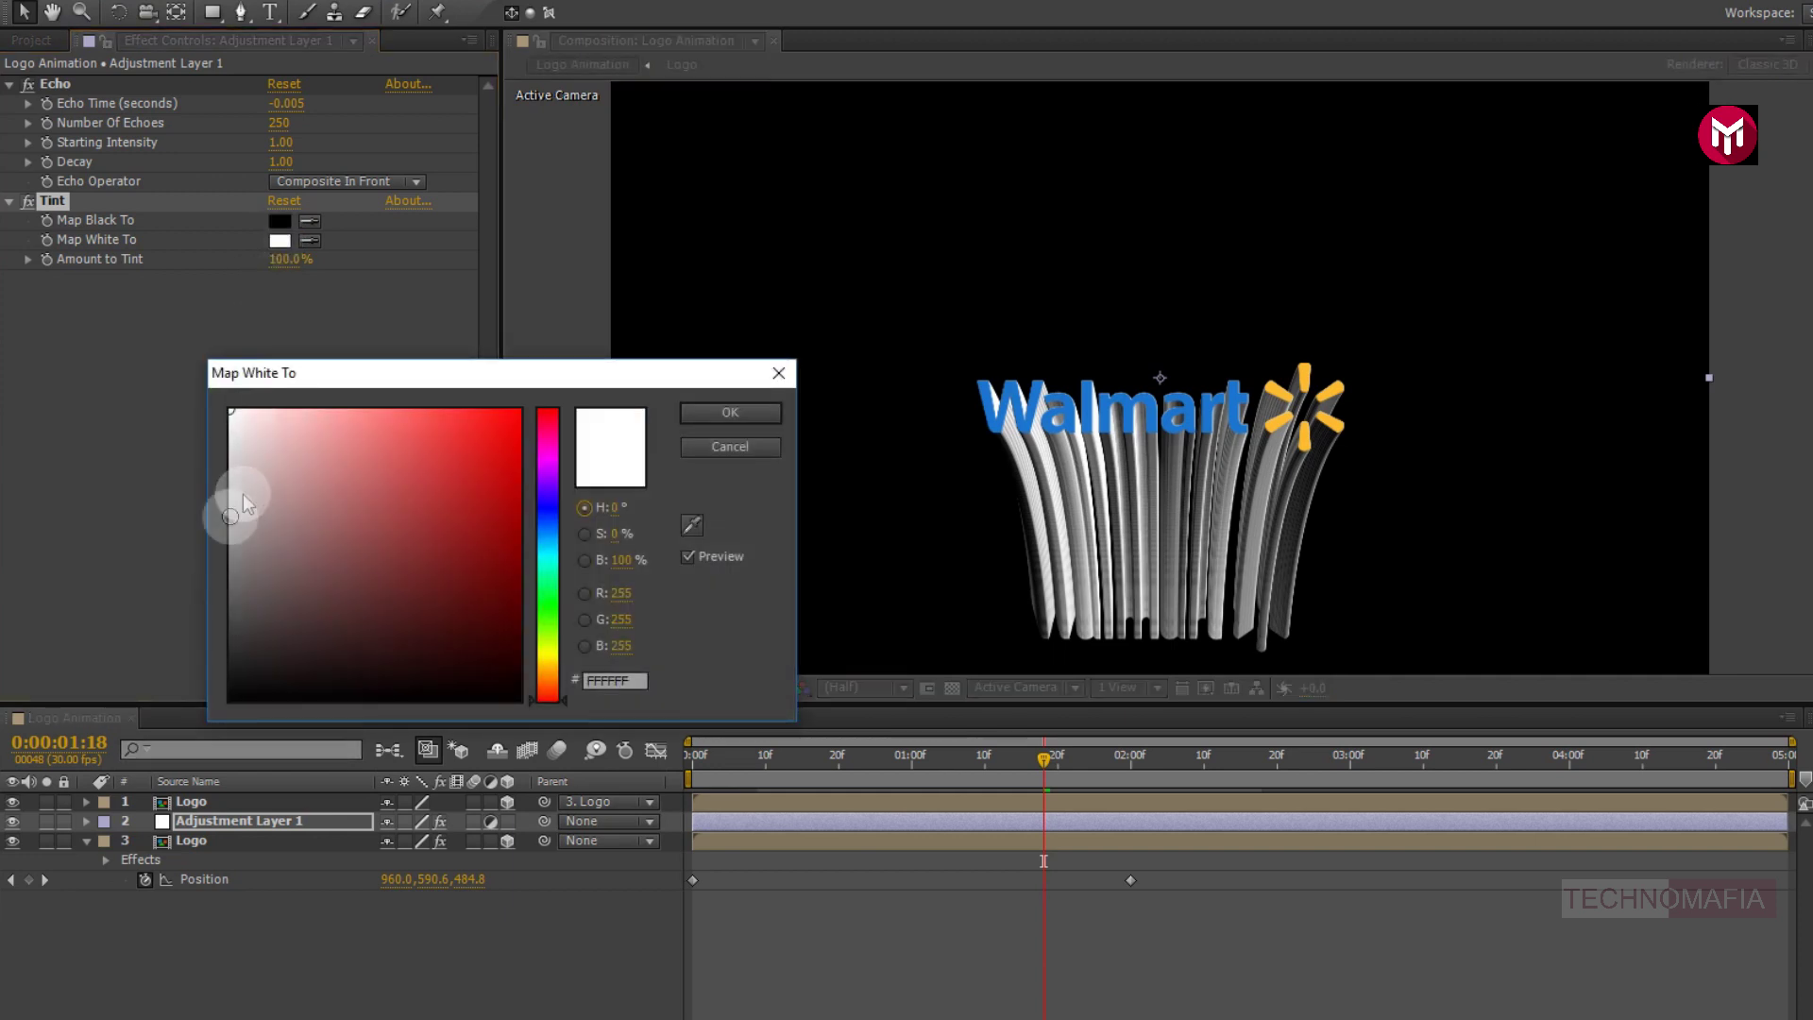
pyautogui.click(232, 560)
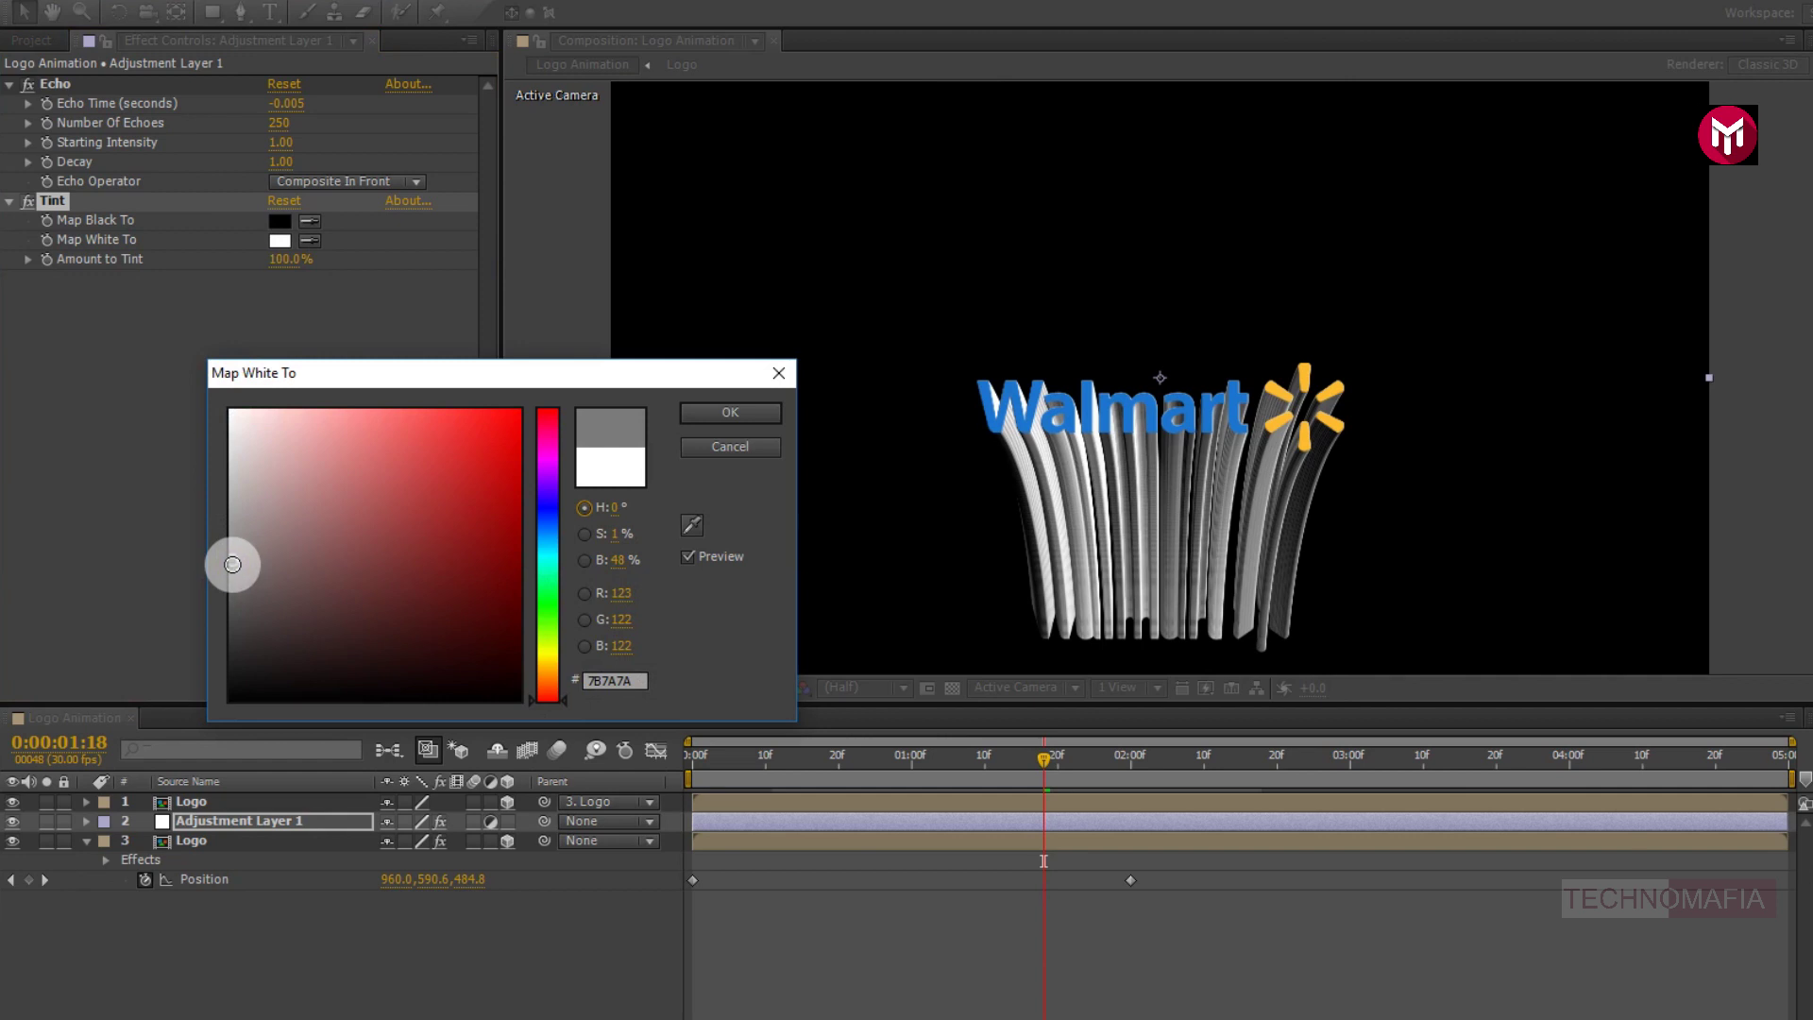
pyautogui.moveTo(233, 564); pyautogui.dragTo(233, 565)
pyautogui.click(732, 415)
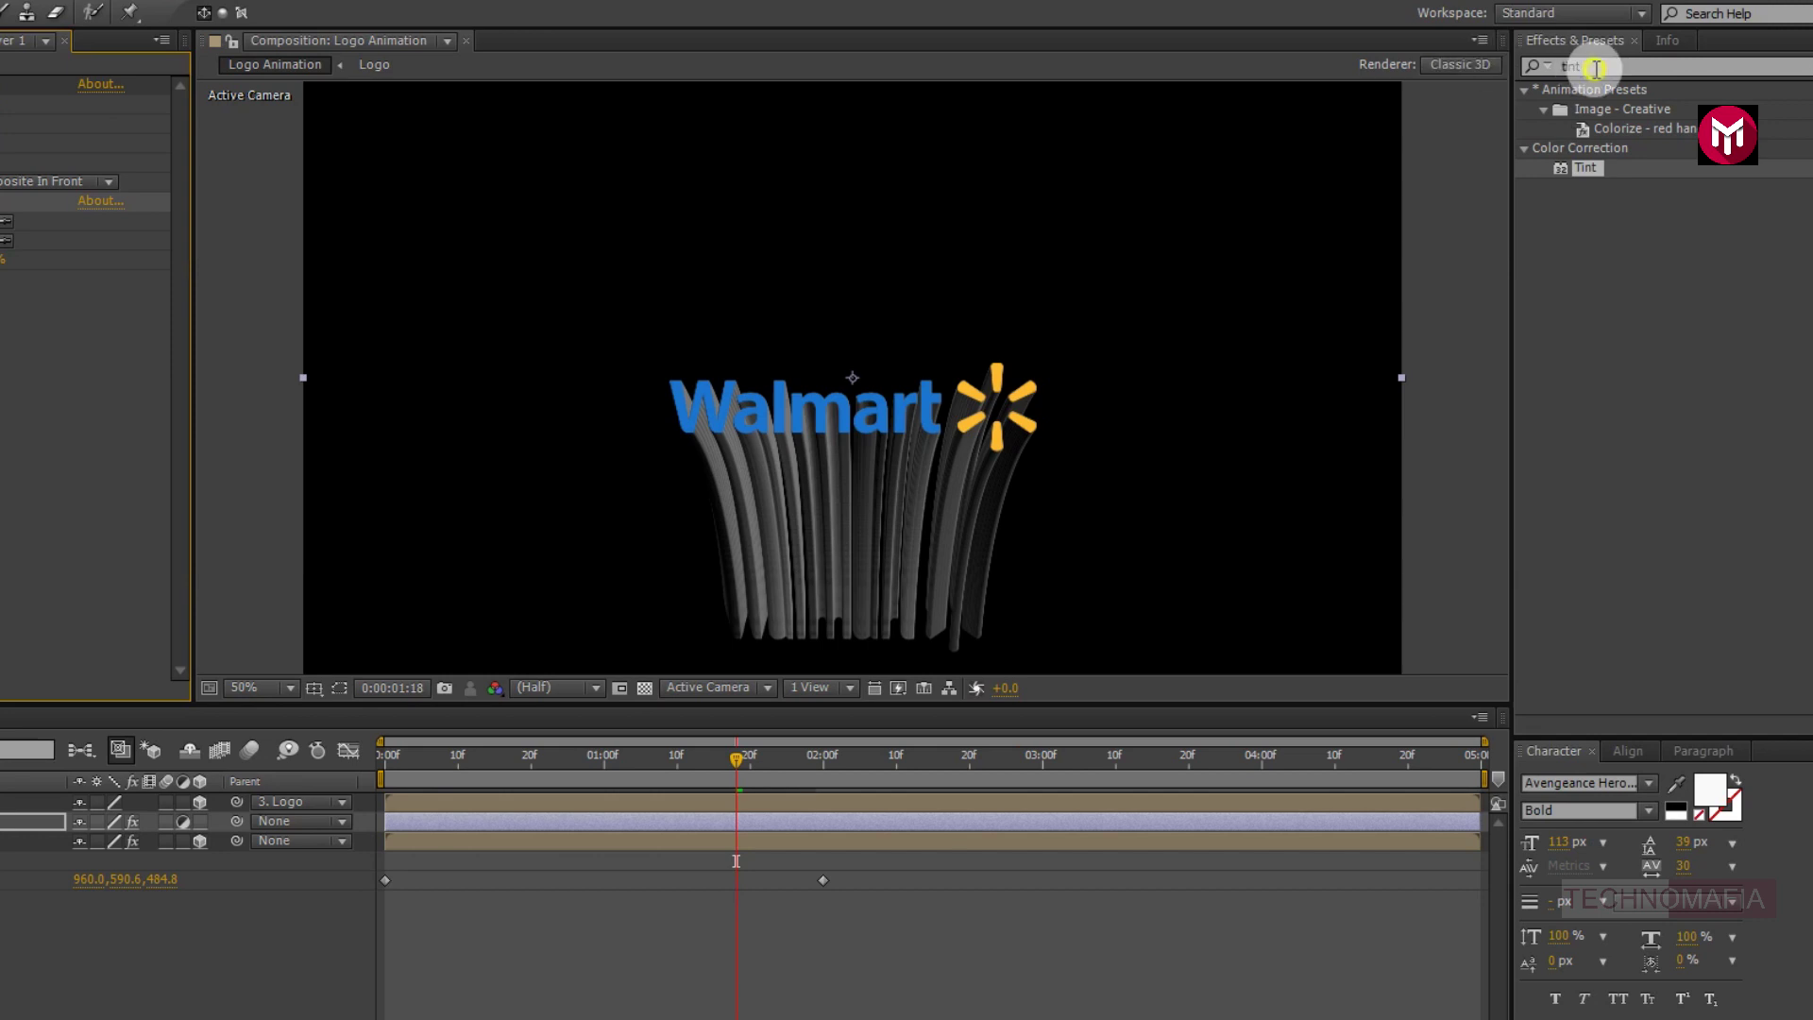
pyautogui.click(1545, 68)
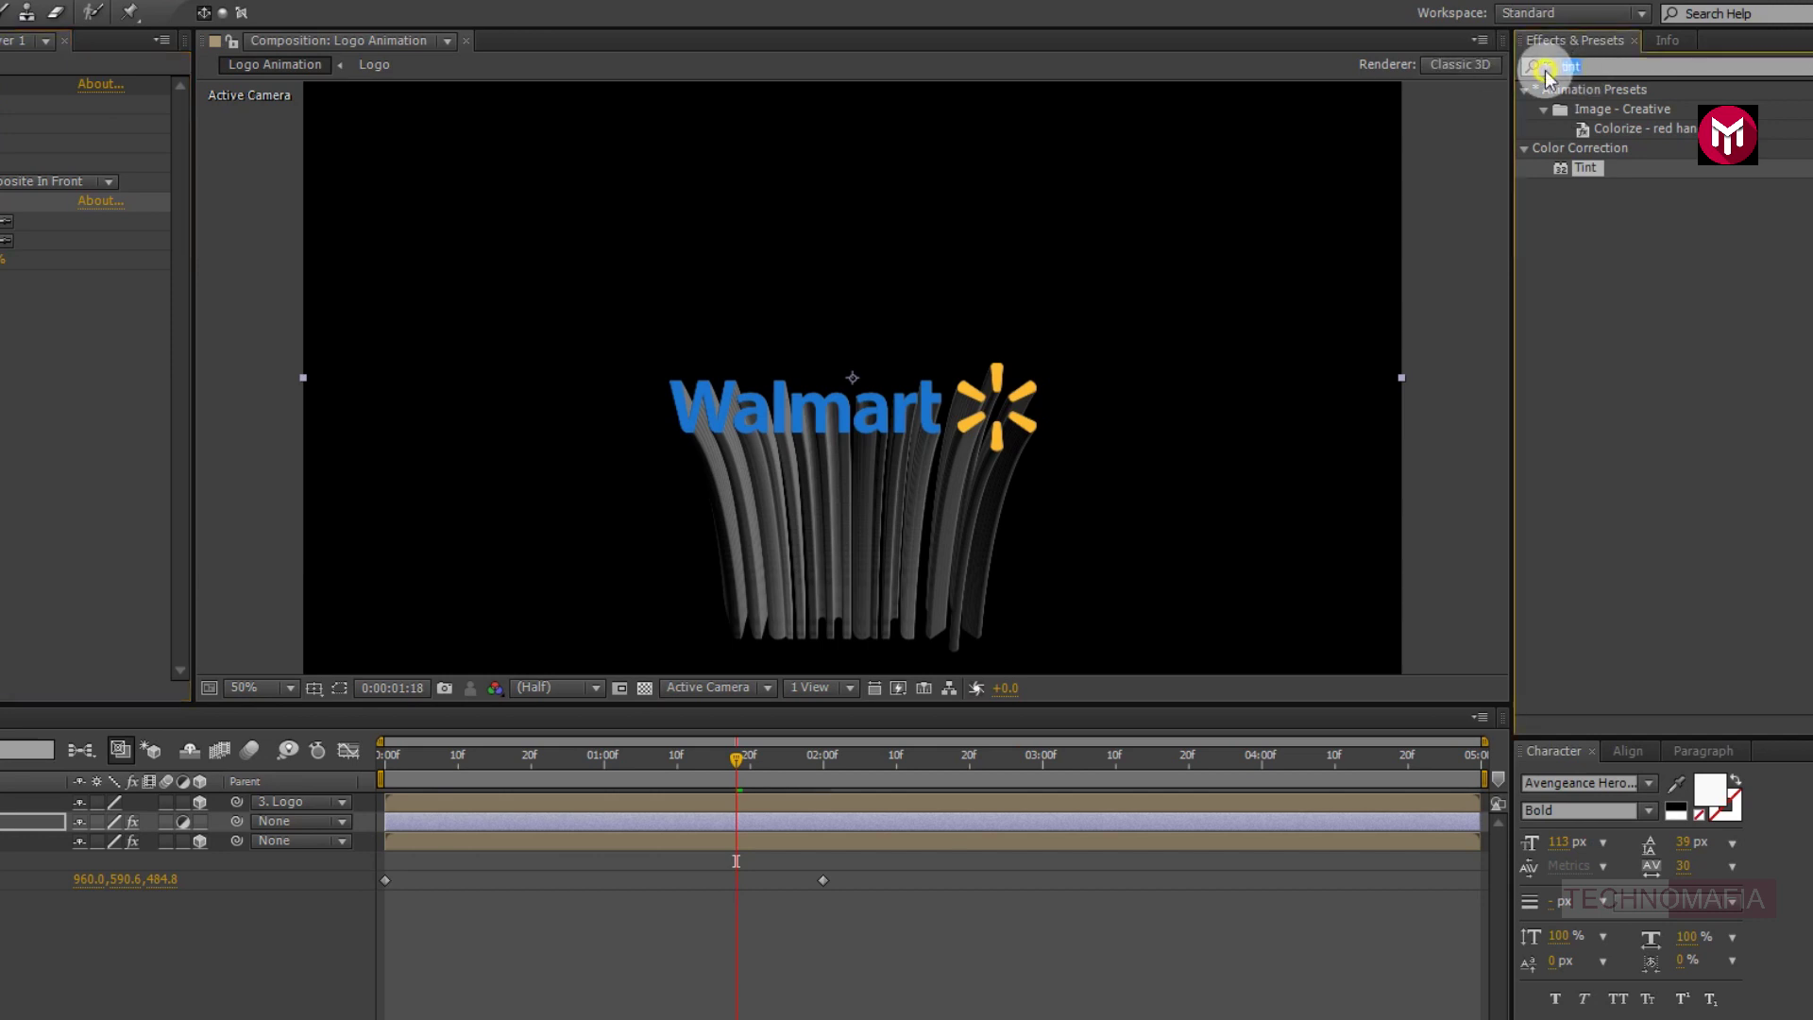
# - Apply Brightness & Contrast to Adjustment Layer 1 and set Contrast to 30
pyautogui.write('bri')
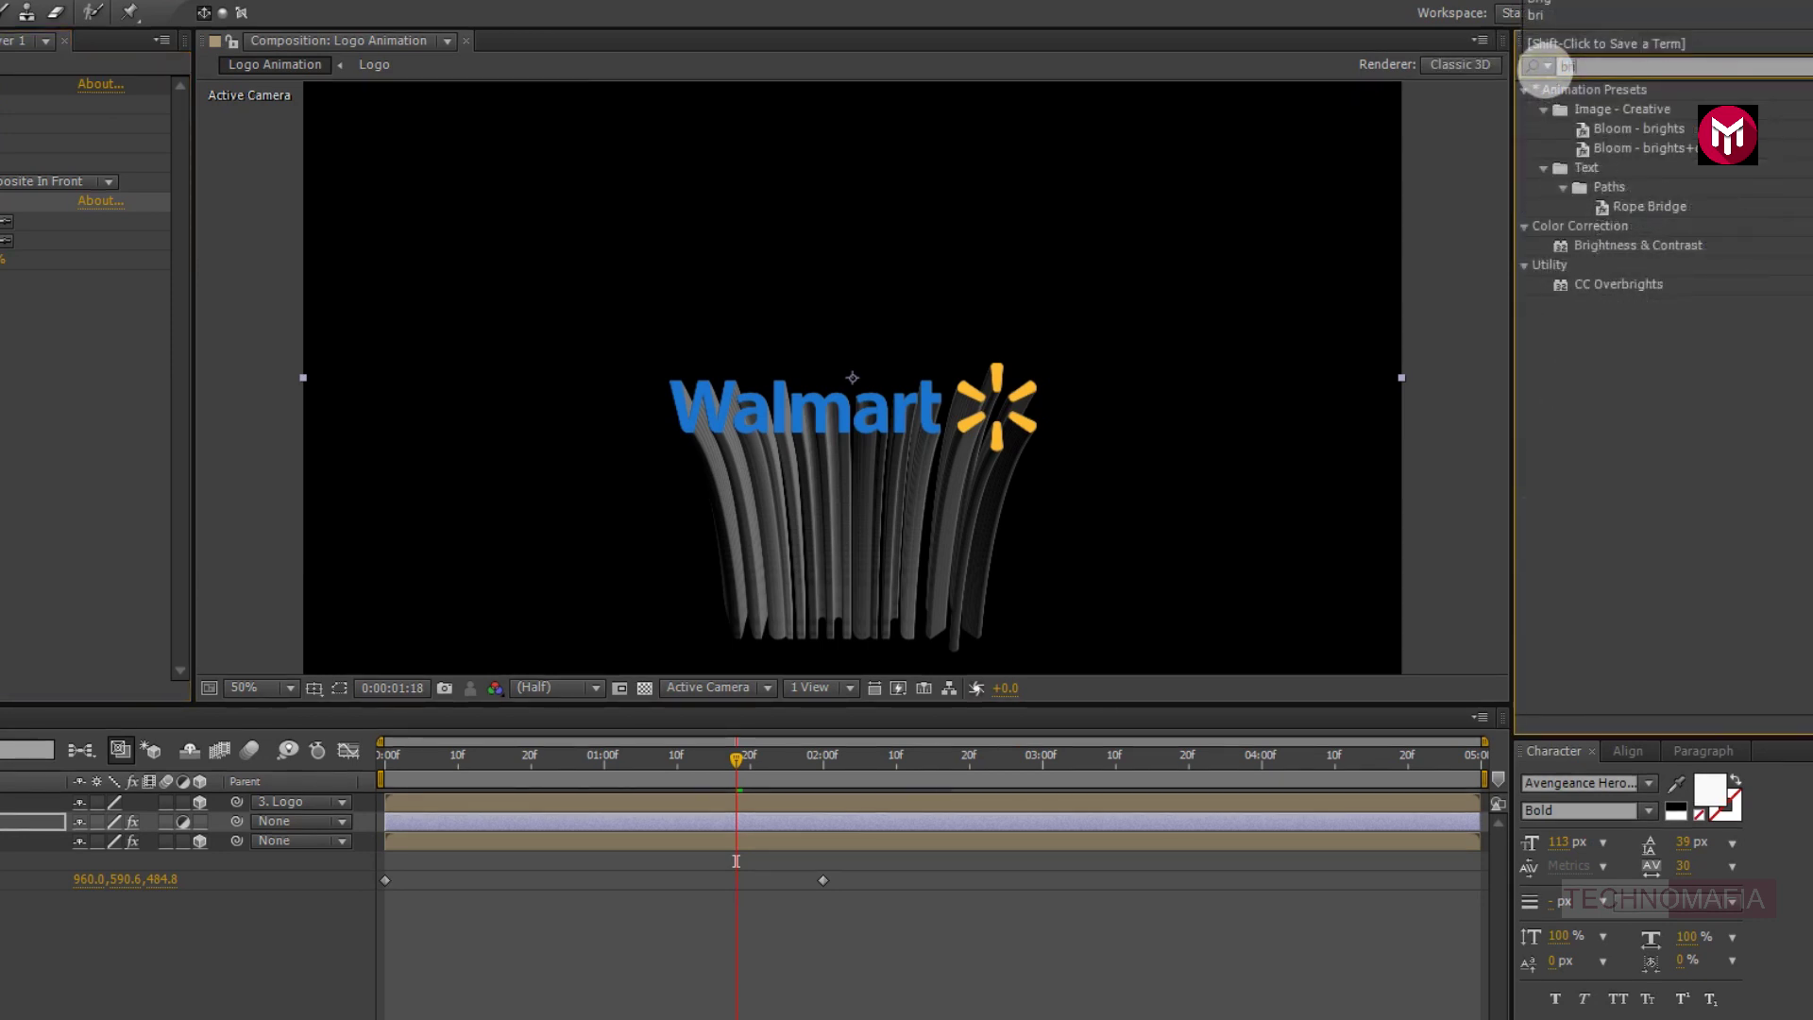
pyautogui.click(1645, 247)
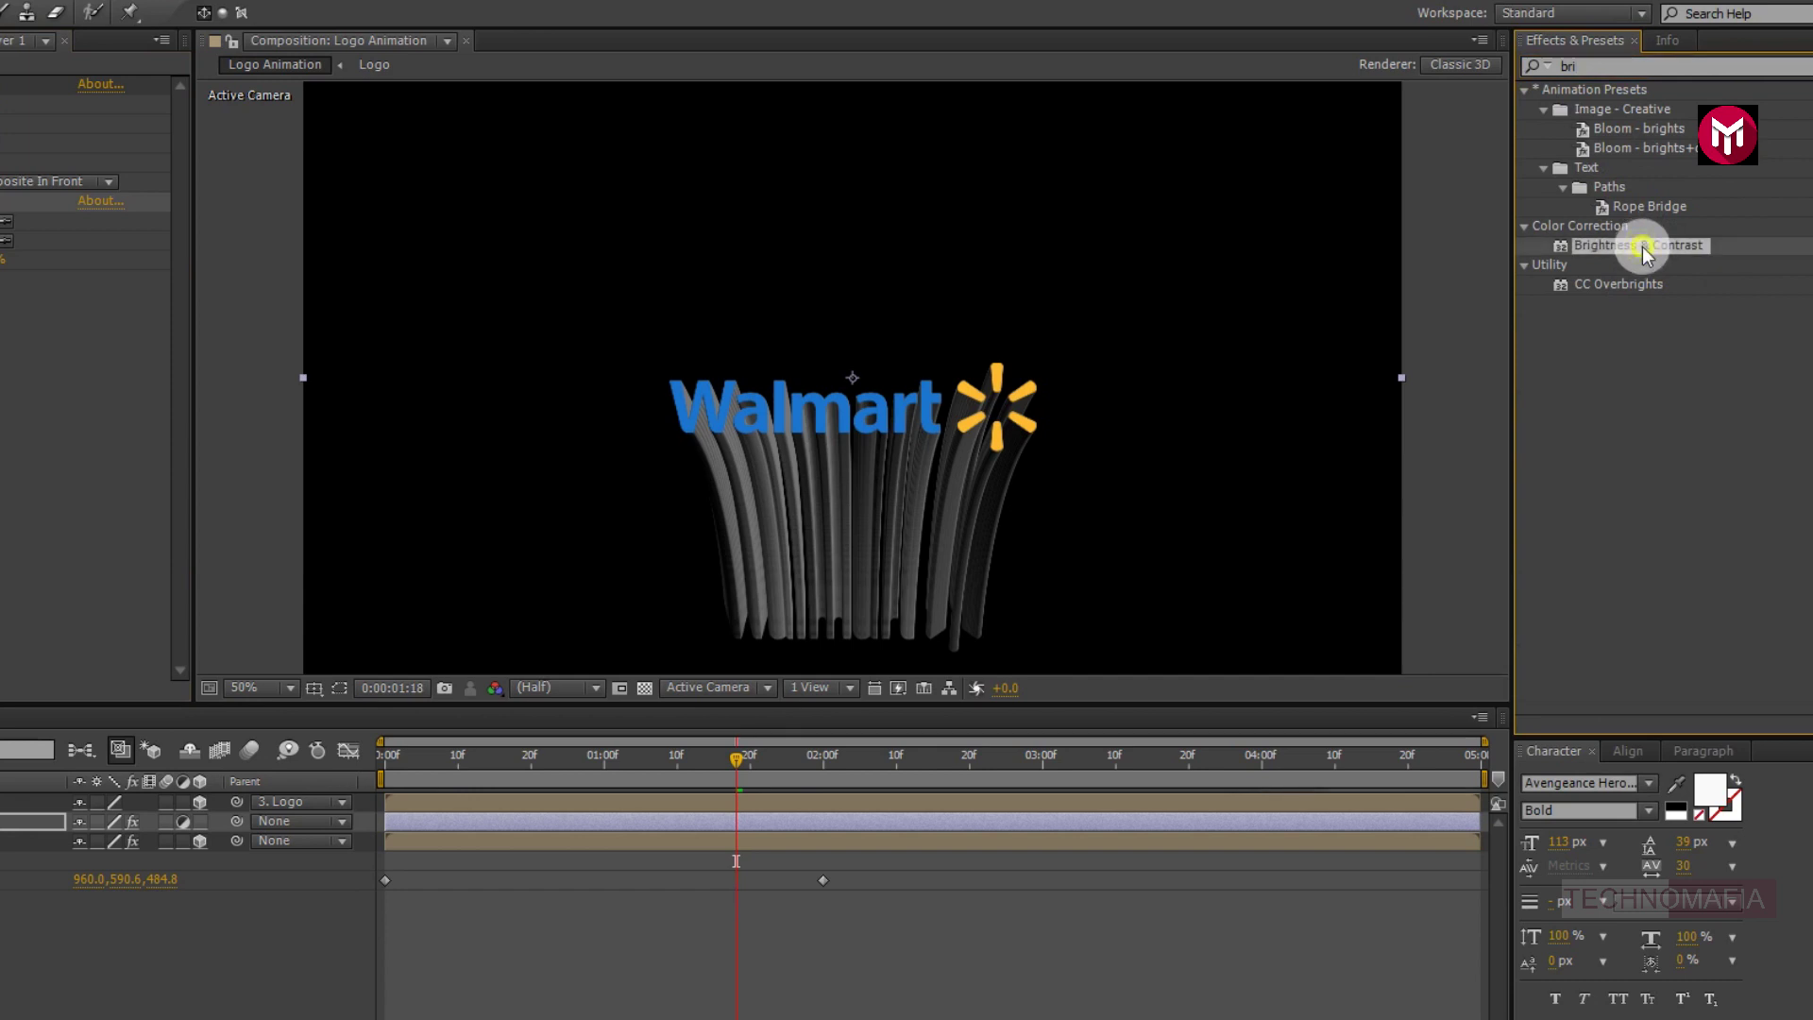
pyautogui.doubleClick(1645, 248)
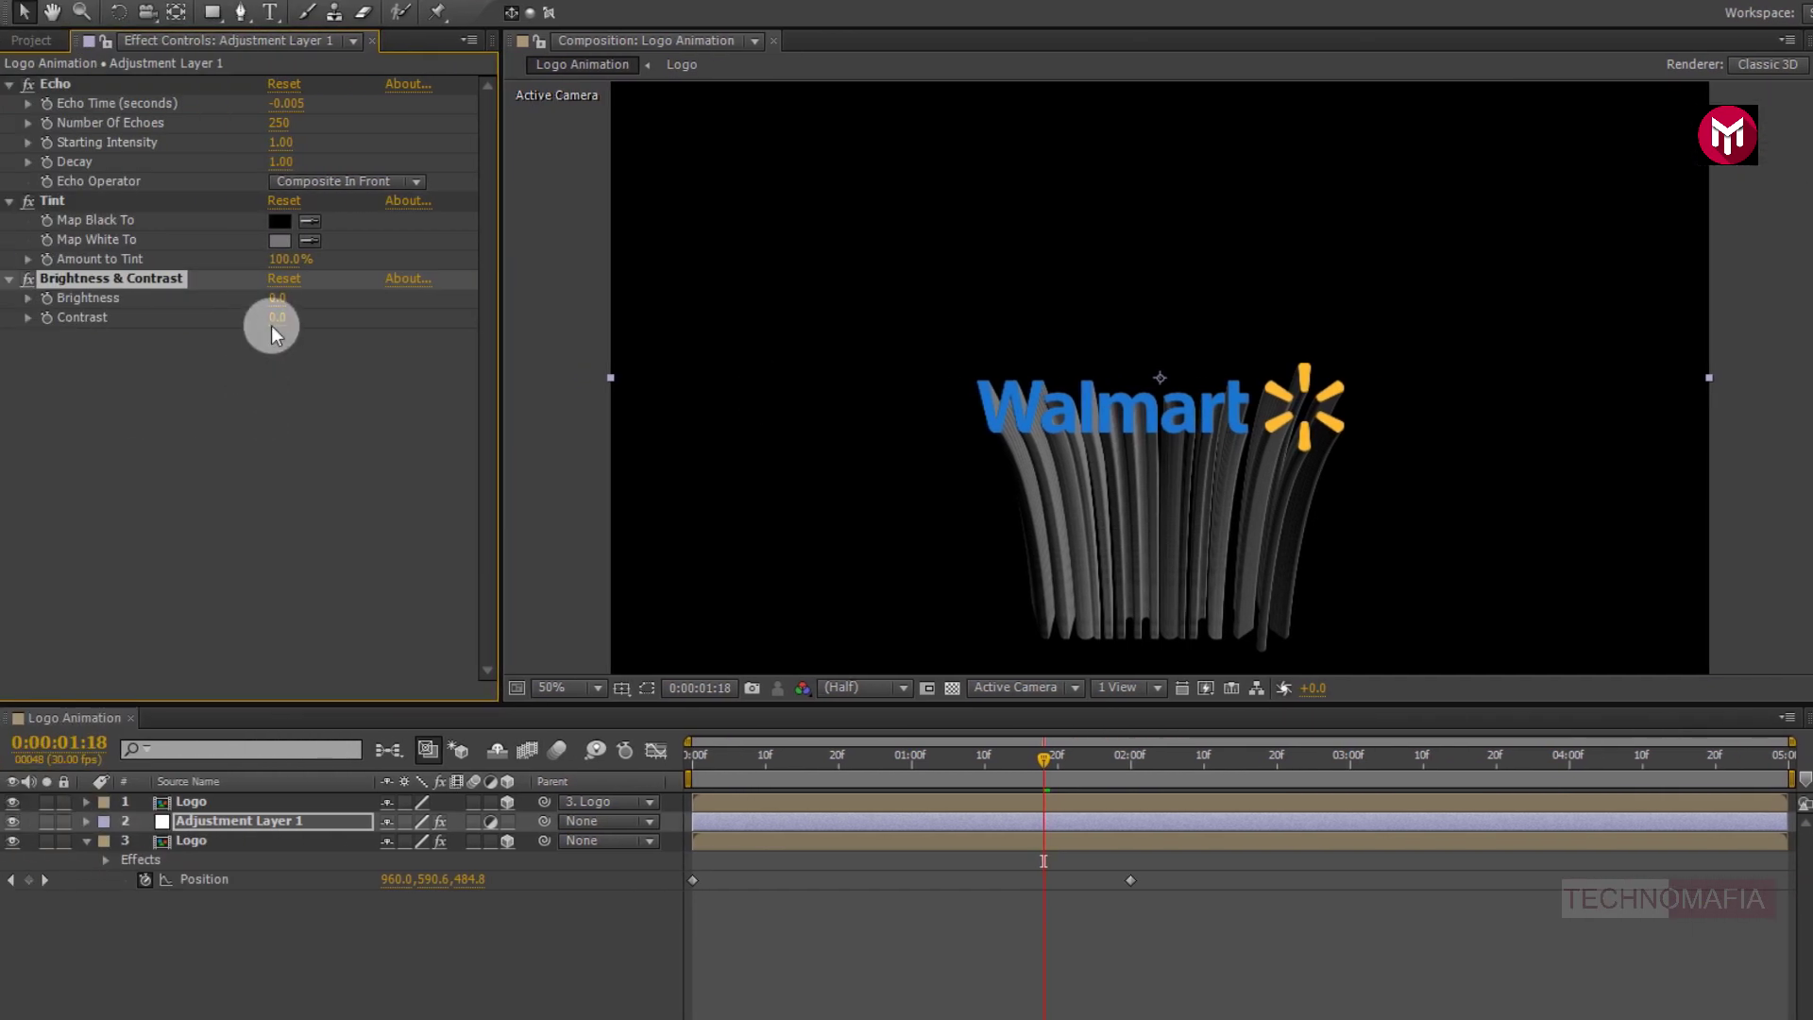
pyautogui.click(95, 318)
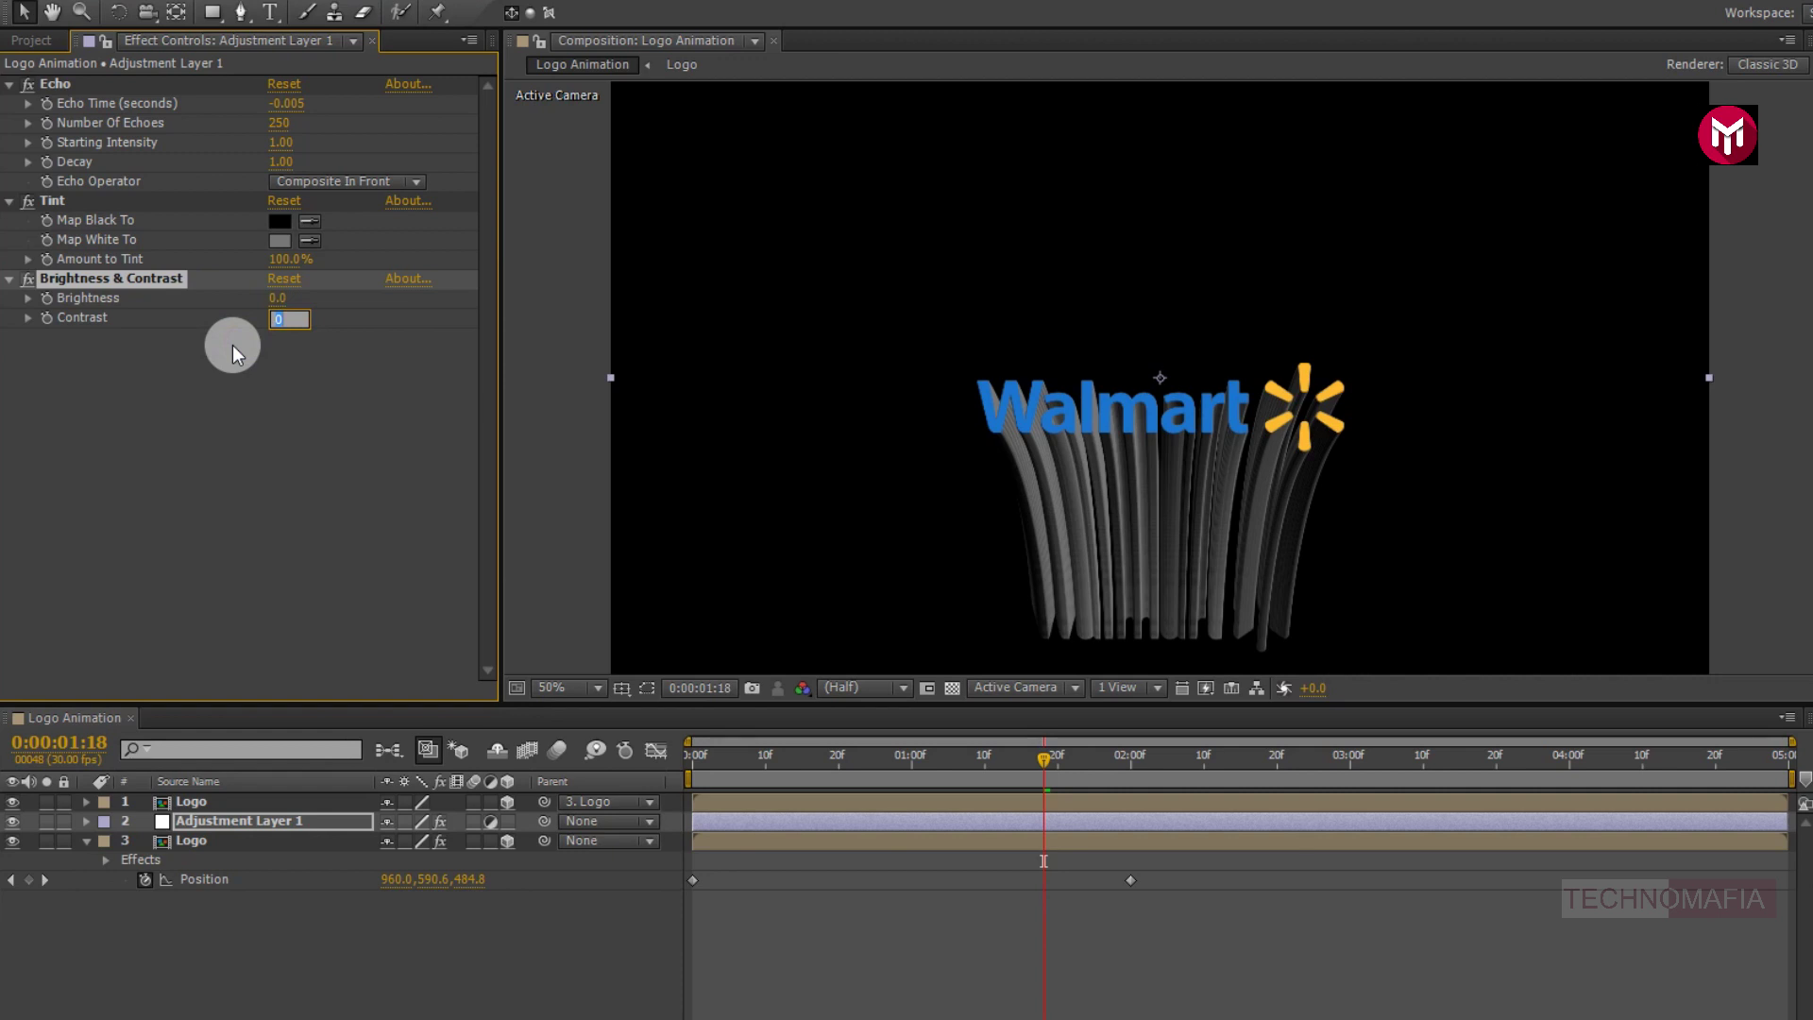
pyautogui.write('30')
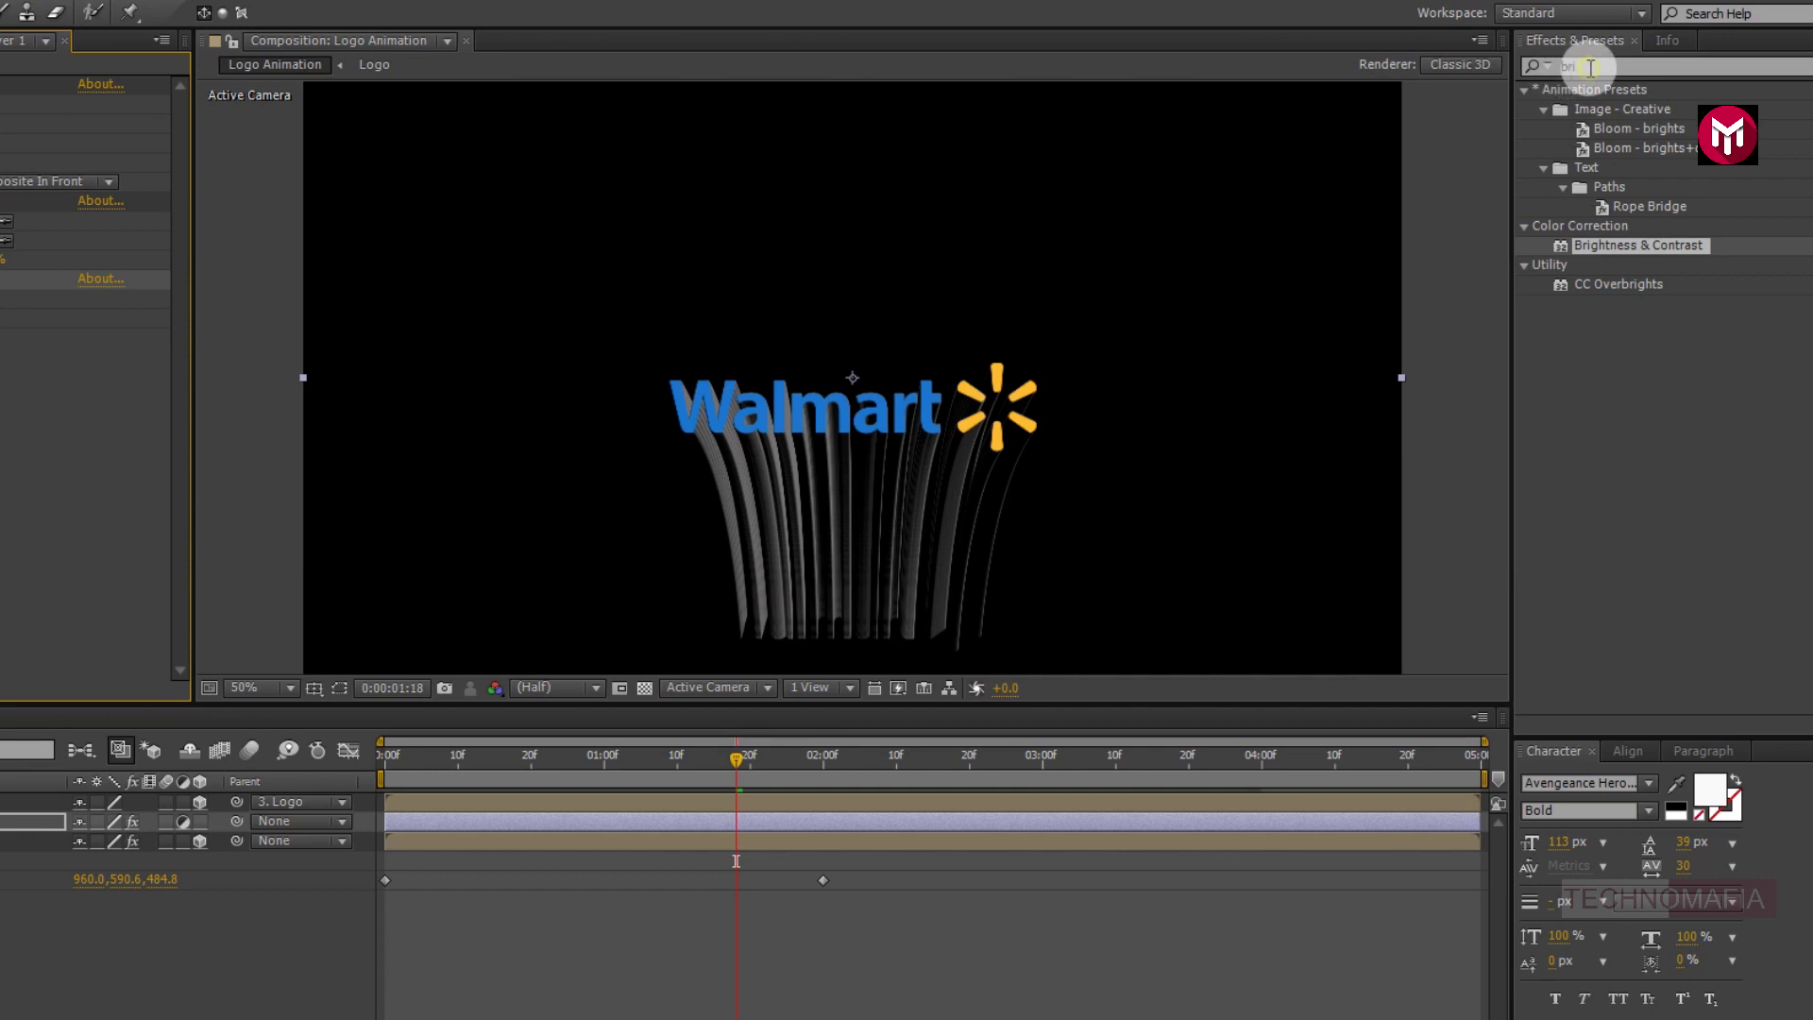
# - Apply Fast Blur to Adjustment Layer 1 with Blurriness at 1.0
pyautogui.moveTo(1589, 67); pyautogui.dragTo(1517, 61)
pyautogui.write('fas')
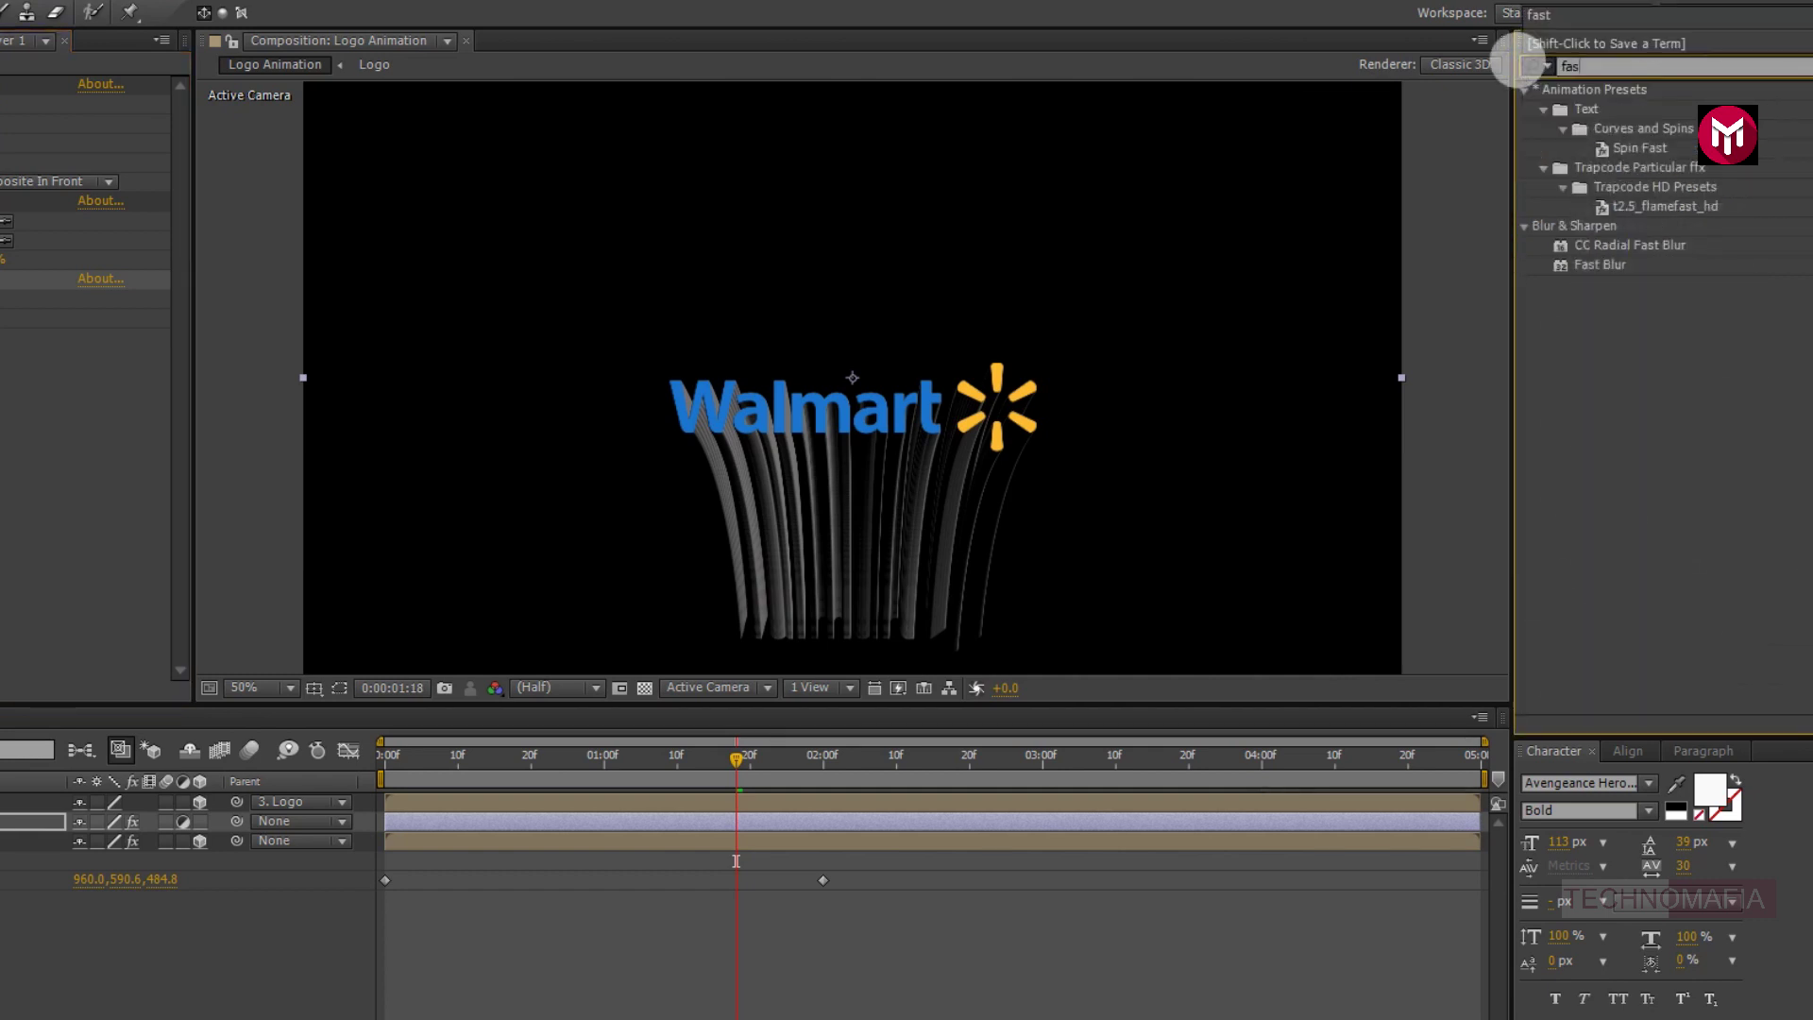
pyautogui.write('t')
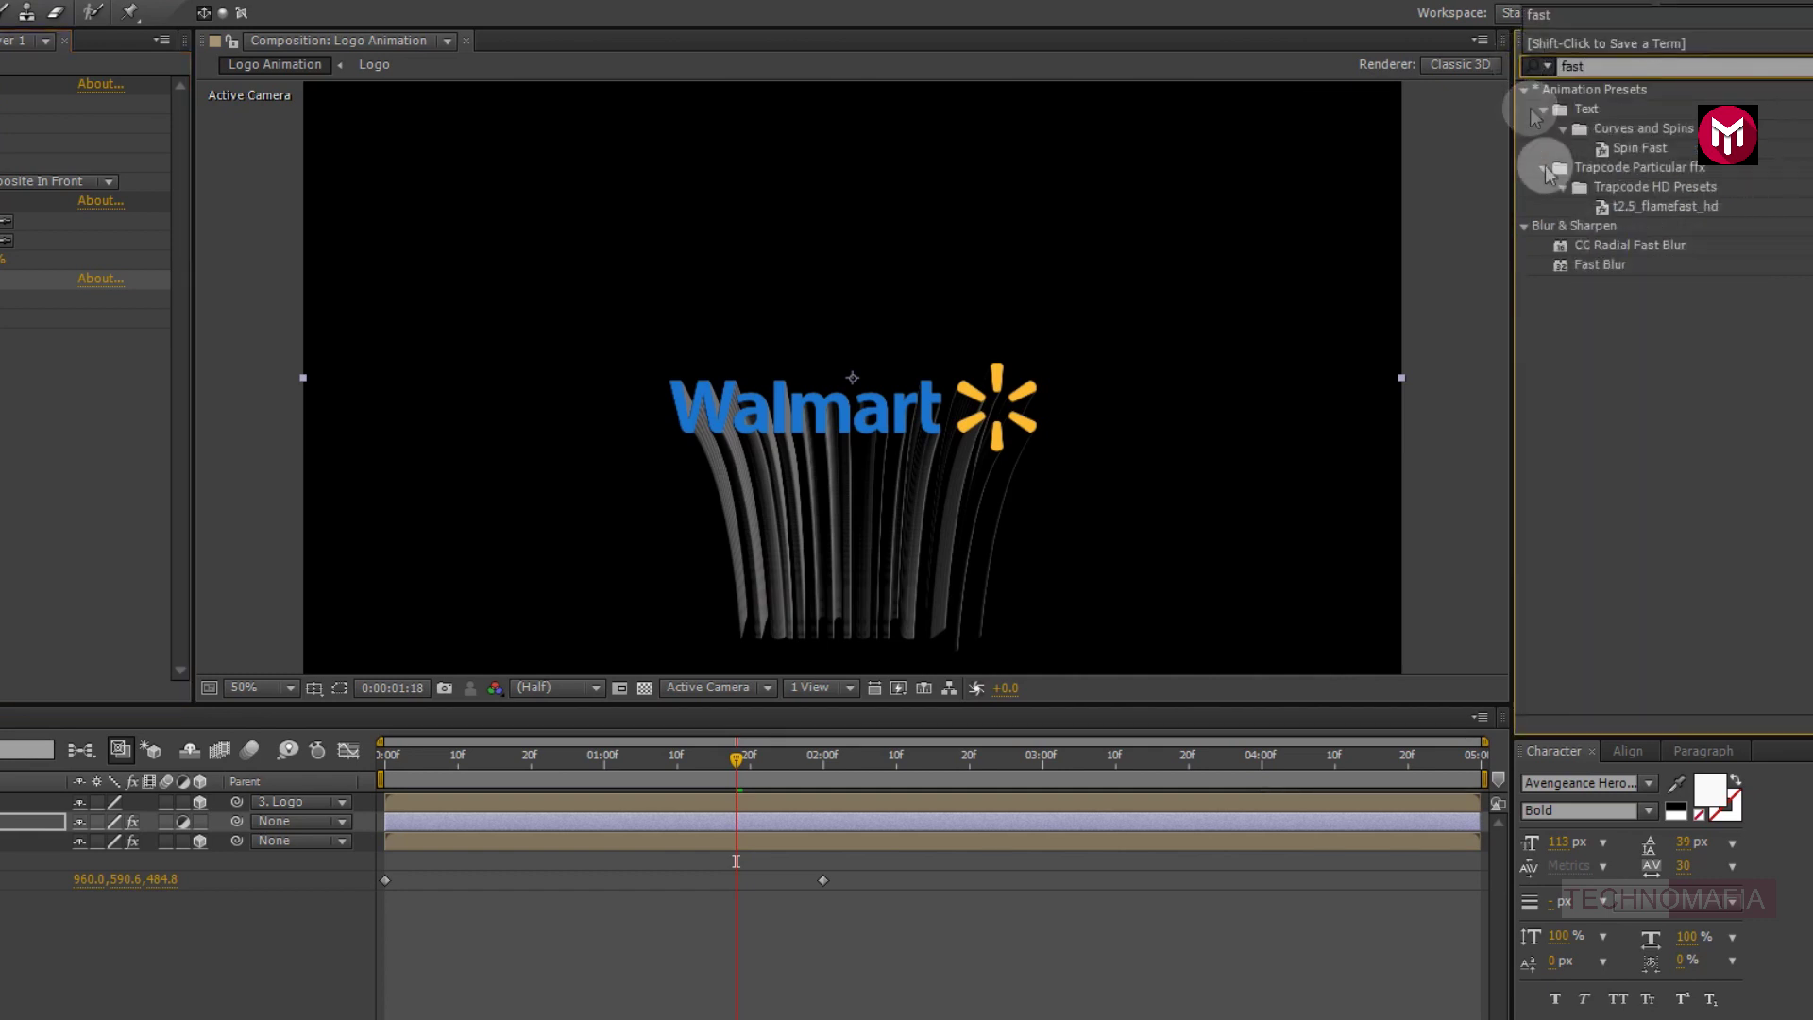
pyautogui.click(1592, 267)
pyautogui.doubleClick(1592, 267)
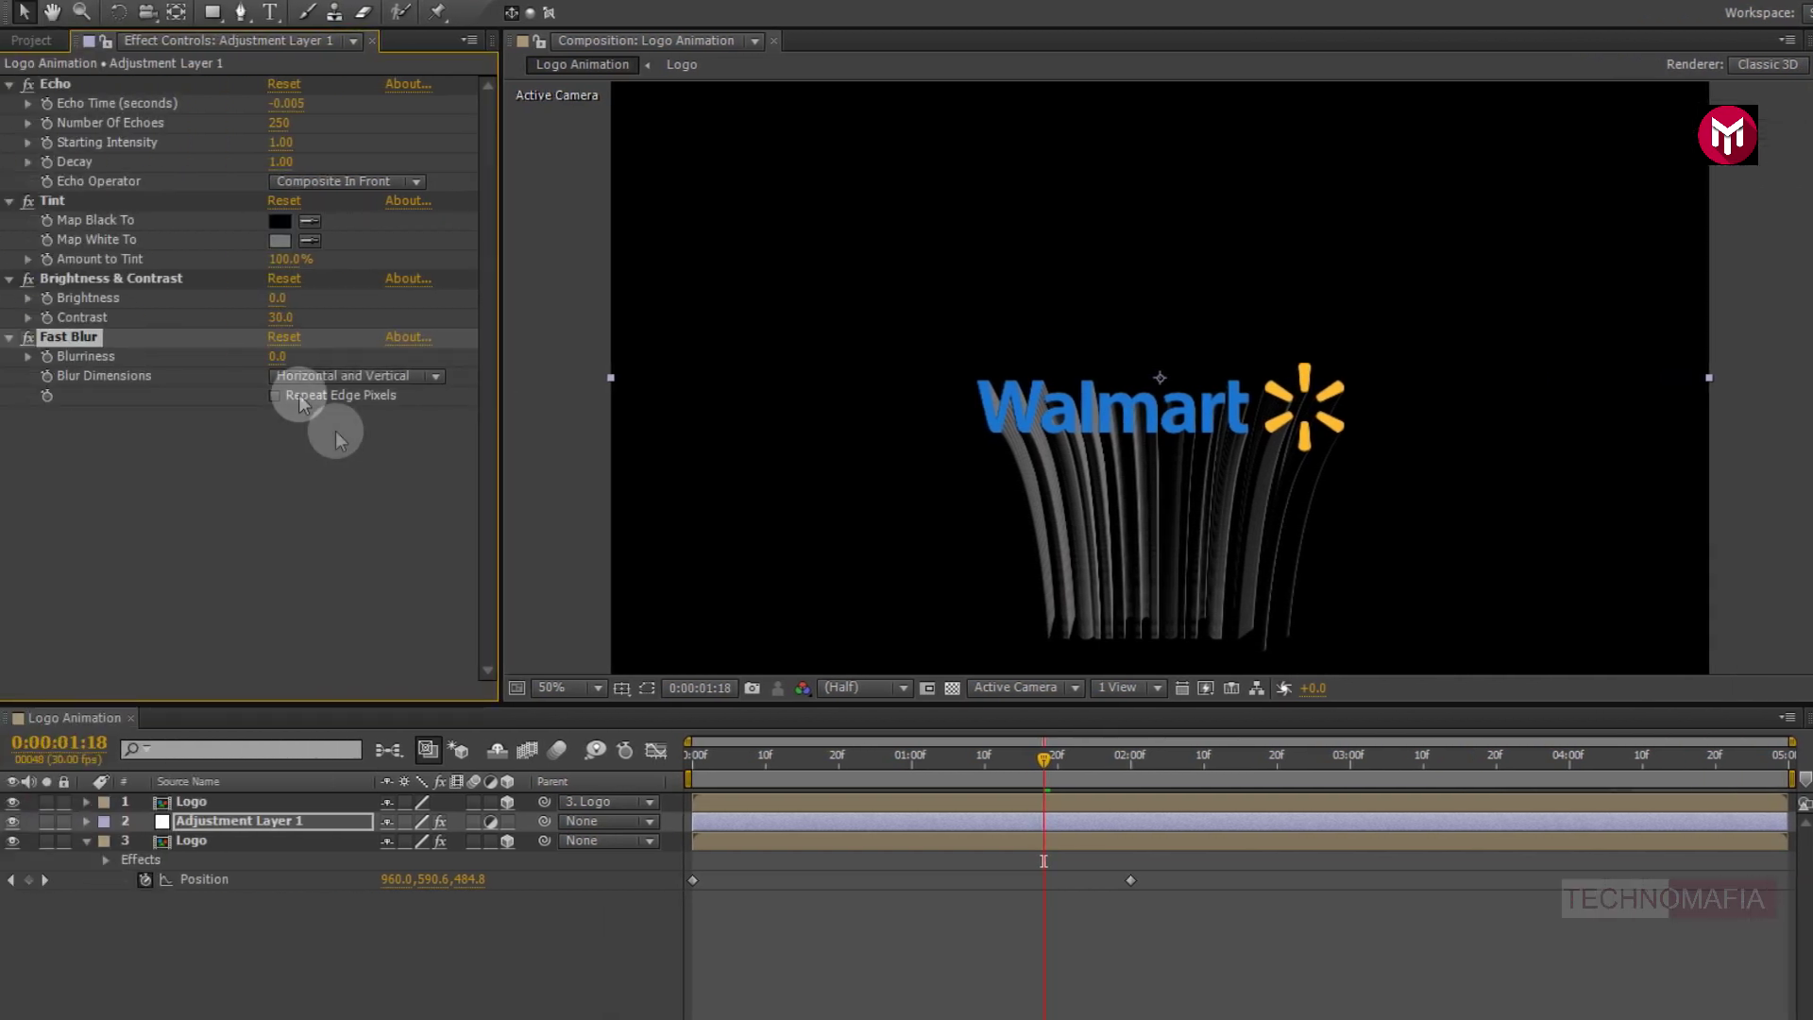
pyautogui.click(270, 363)
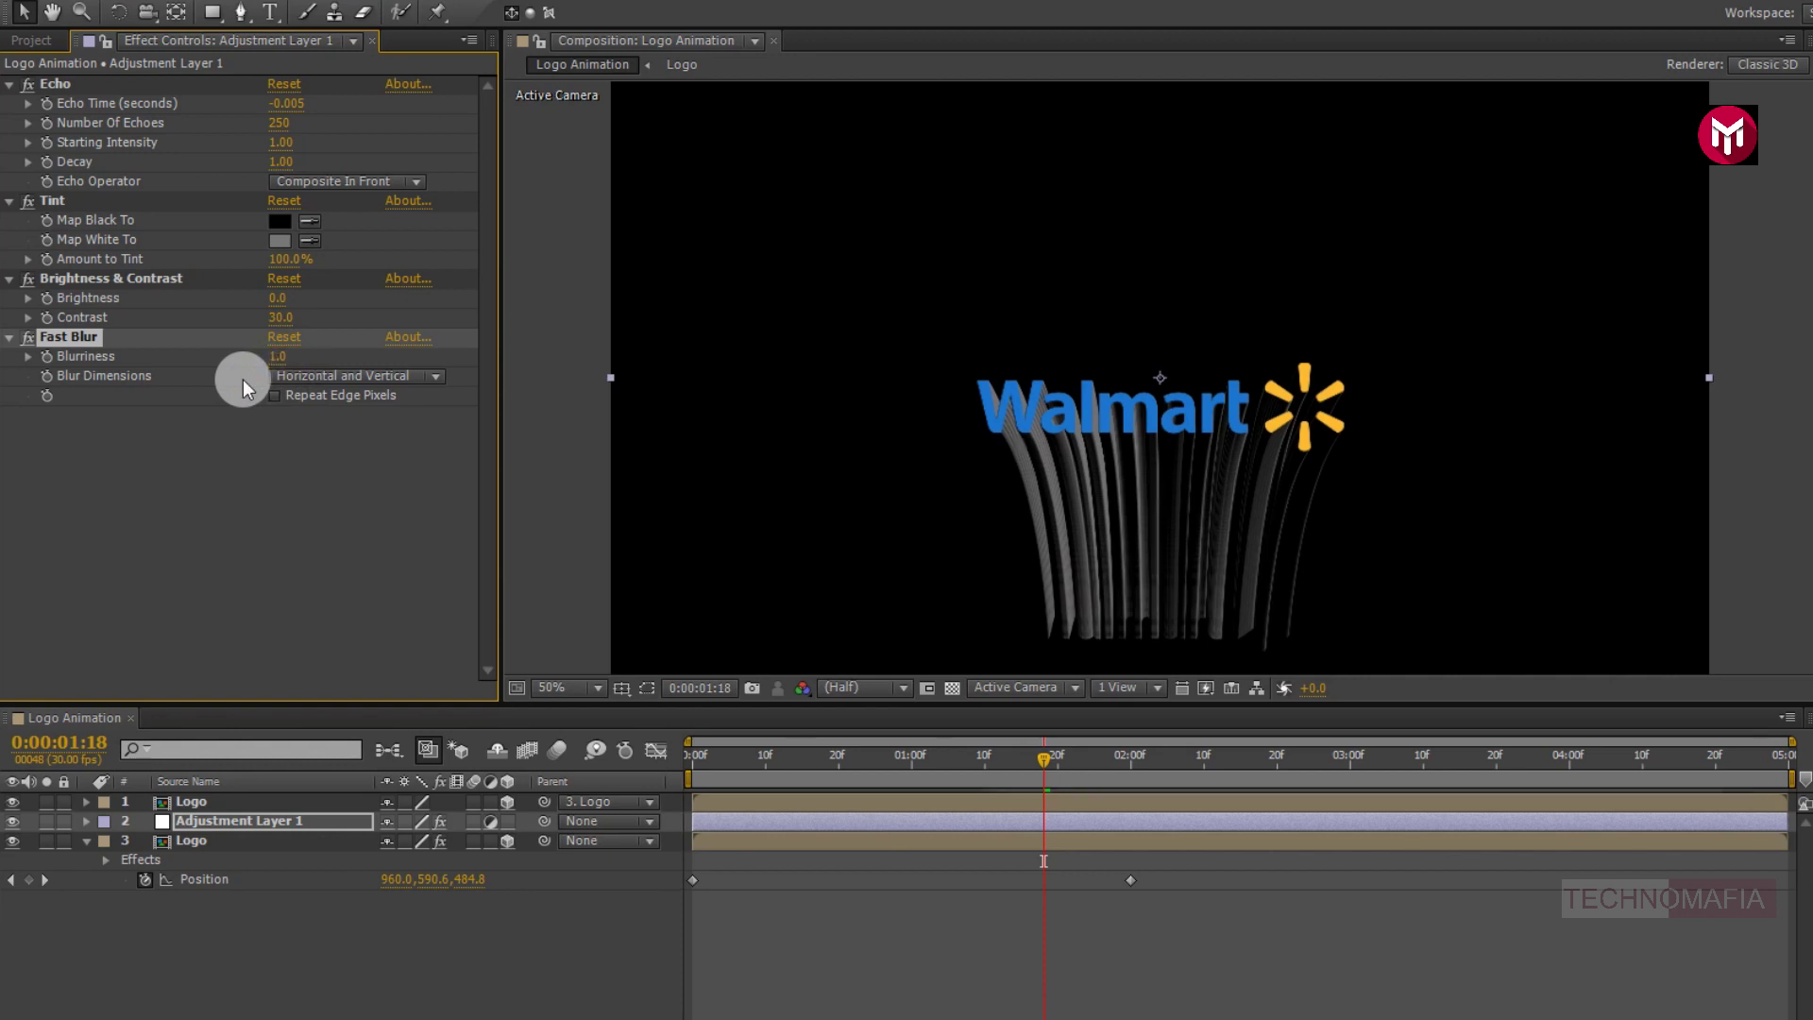
# - Add Camera 1 as a 50mm Two-Node Camera with the default settings
pyautogui.rightClick(277, 951)
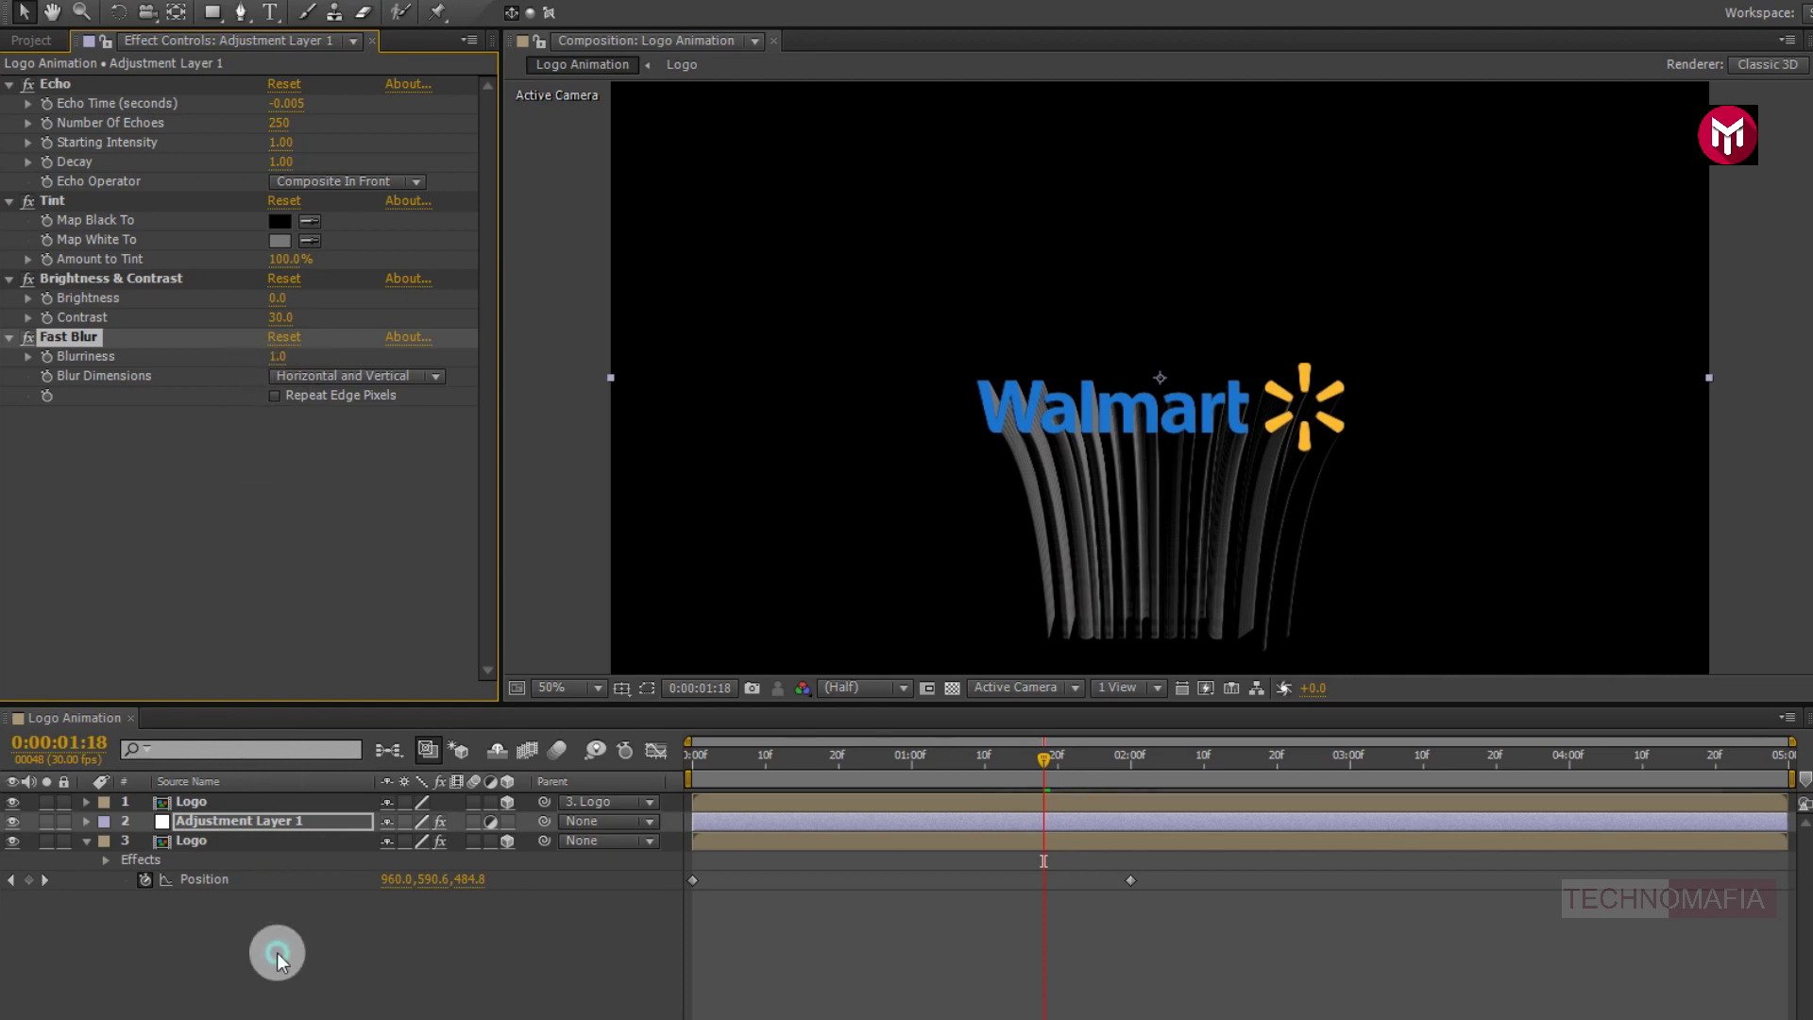
pyautogui.moveTo(612, 712)
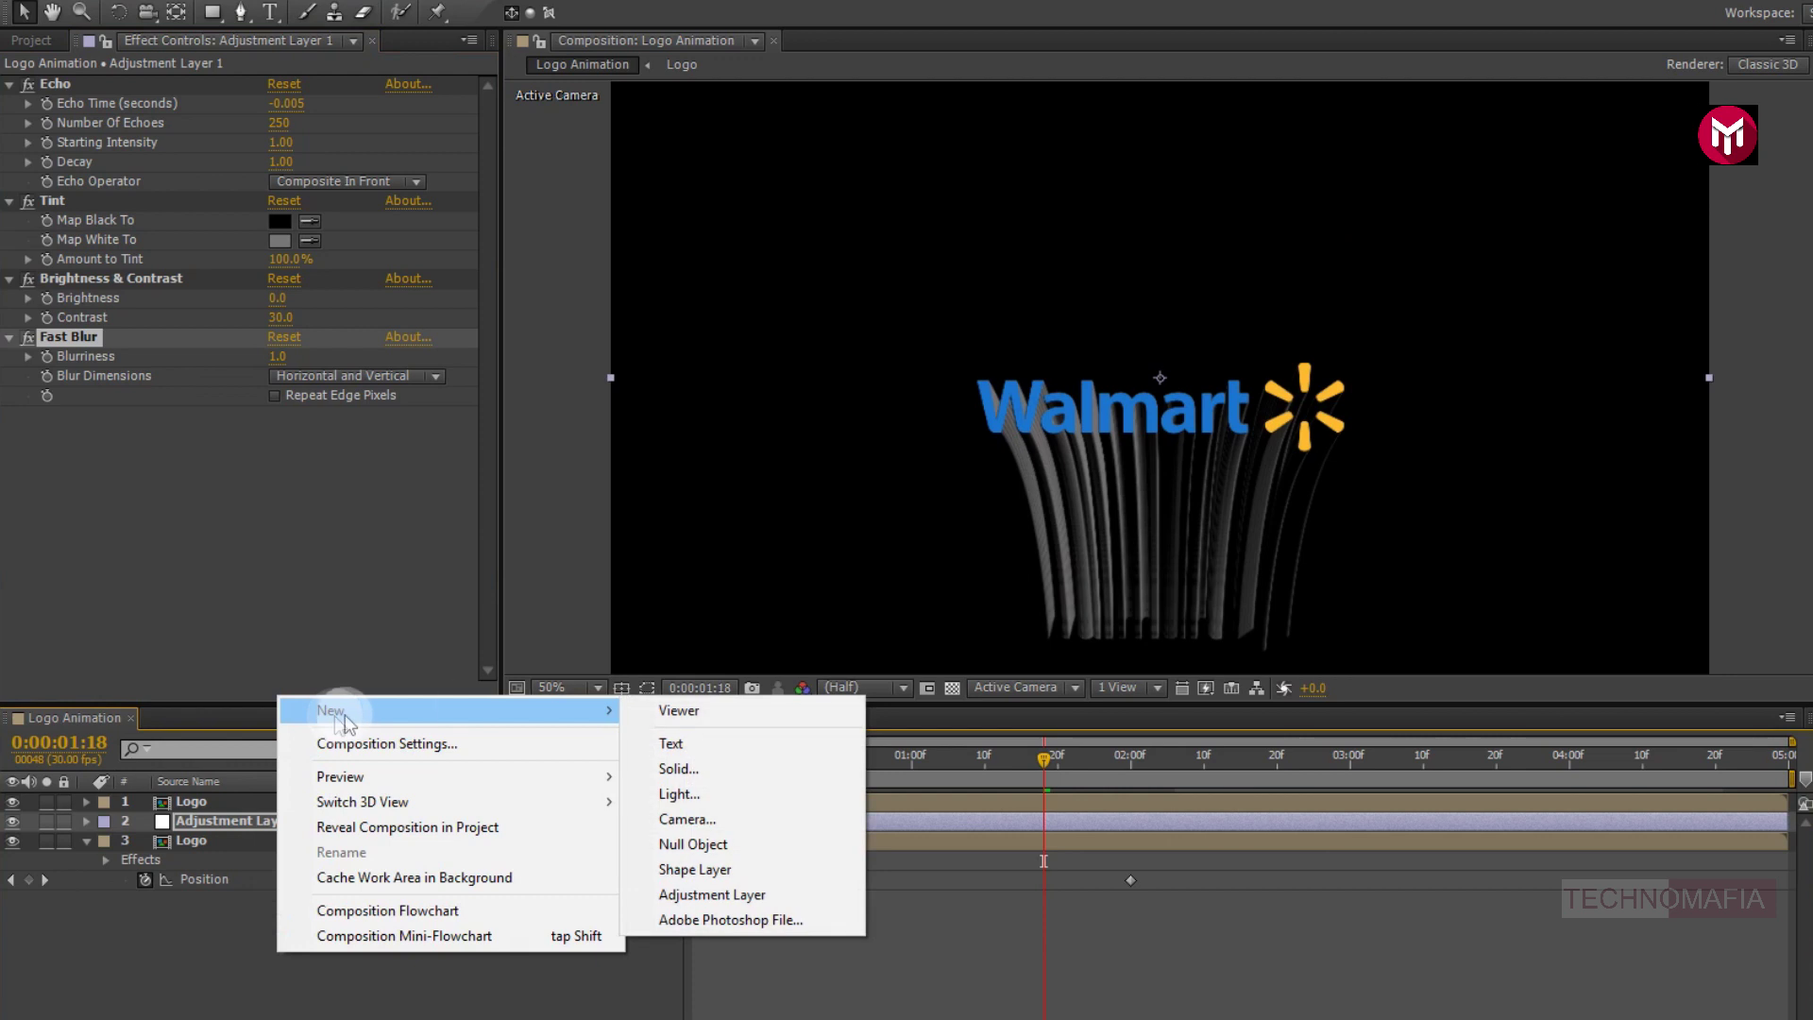
pyautogui.click(694, 820)
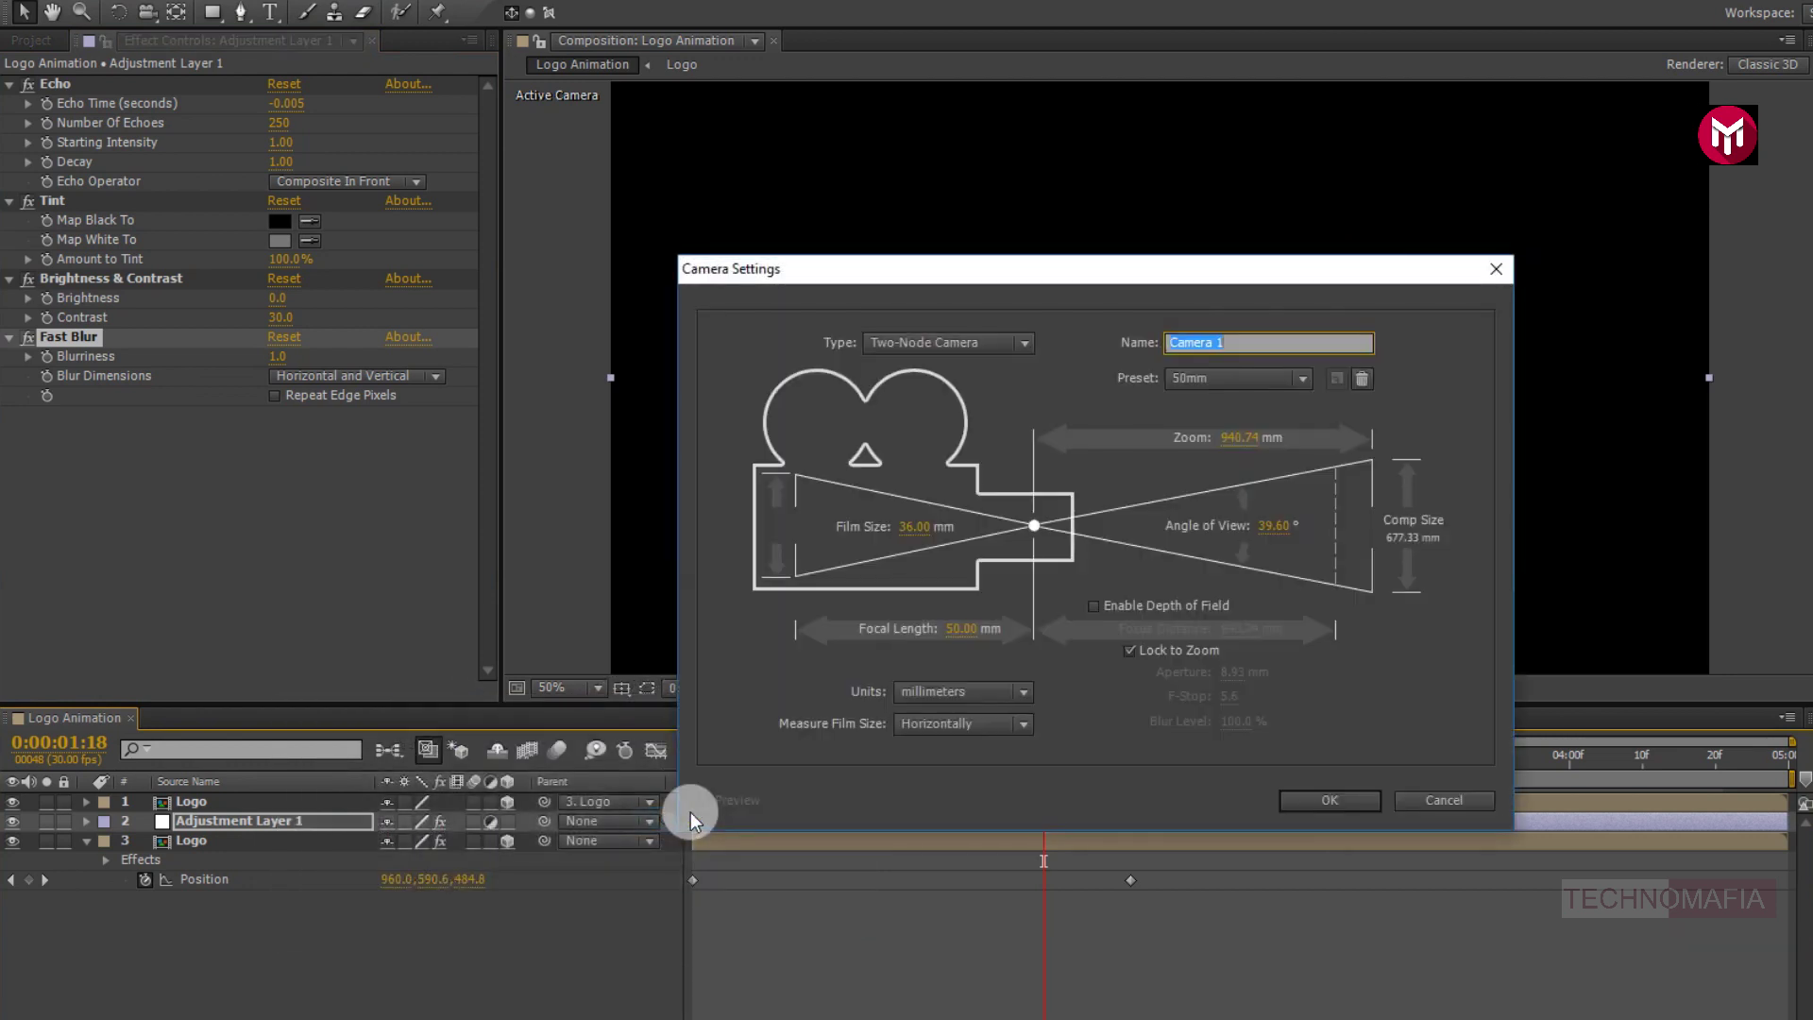
pyautogui.click(1295, 800)
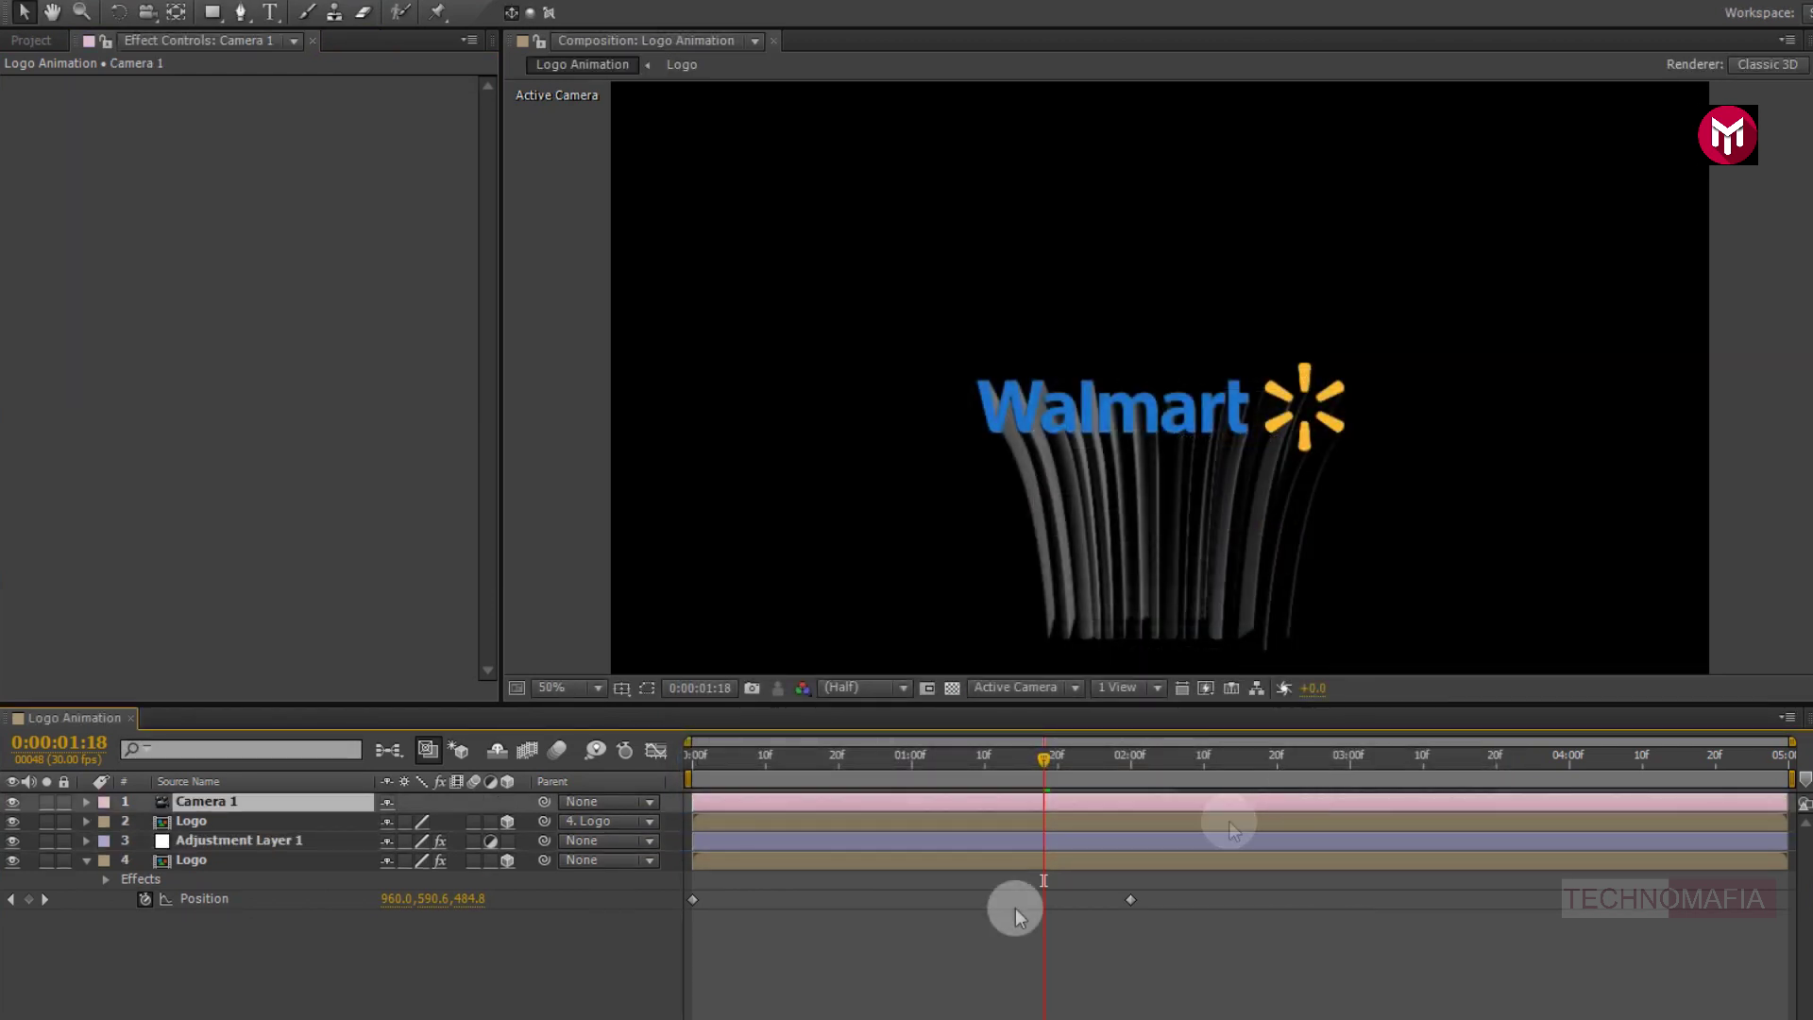
# - Create Null 1, parent Camera 1 to it, and enable Null 1's 3D switch
pyautogui.rightClick(404, 965)
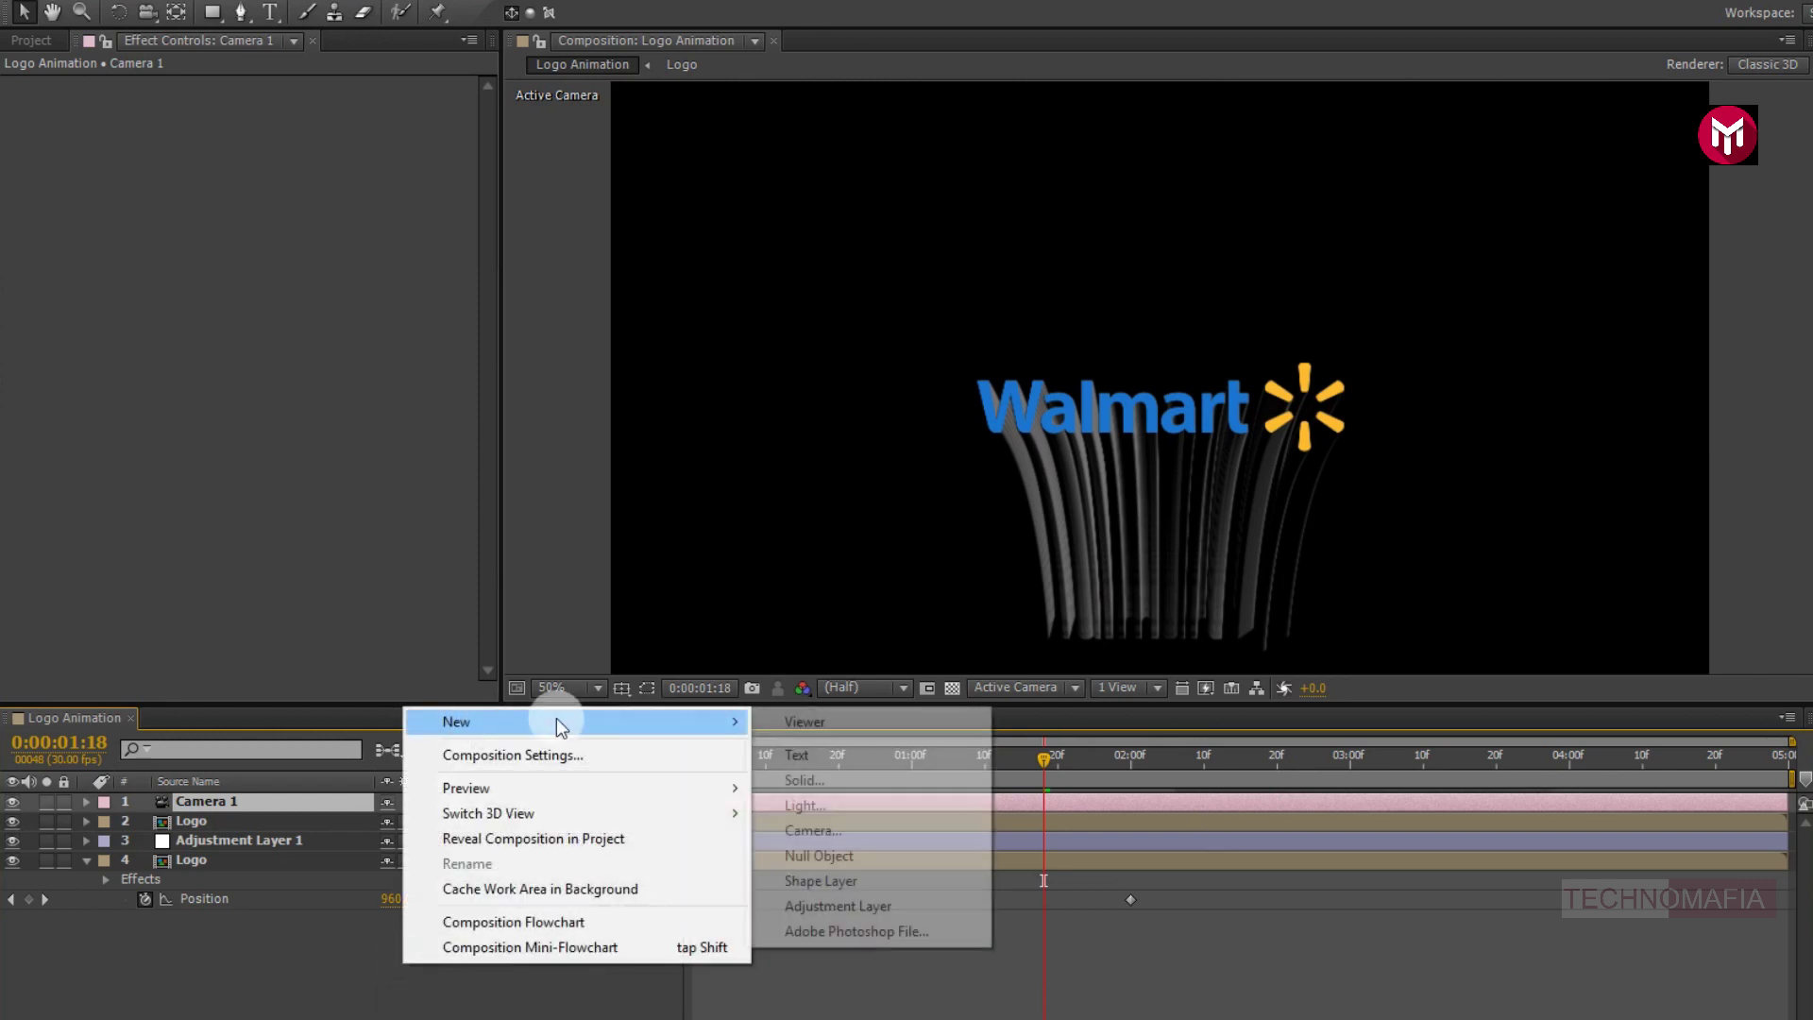
pyautogui.moveTo(739, 721)
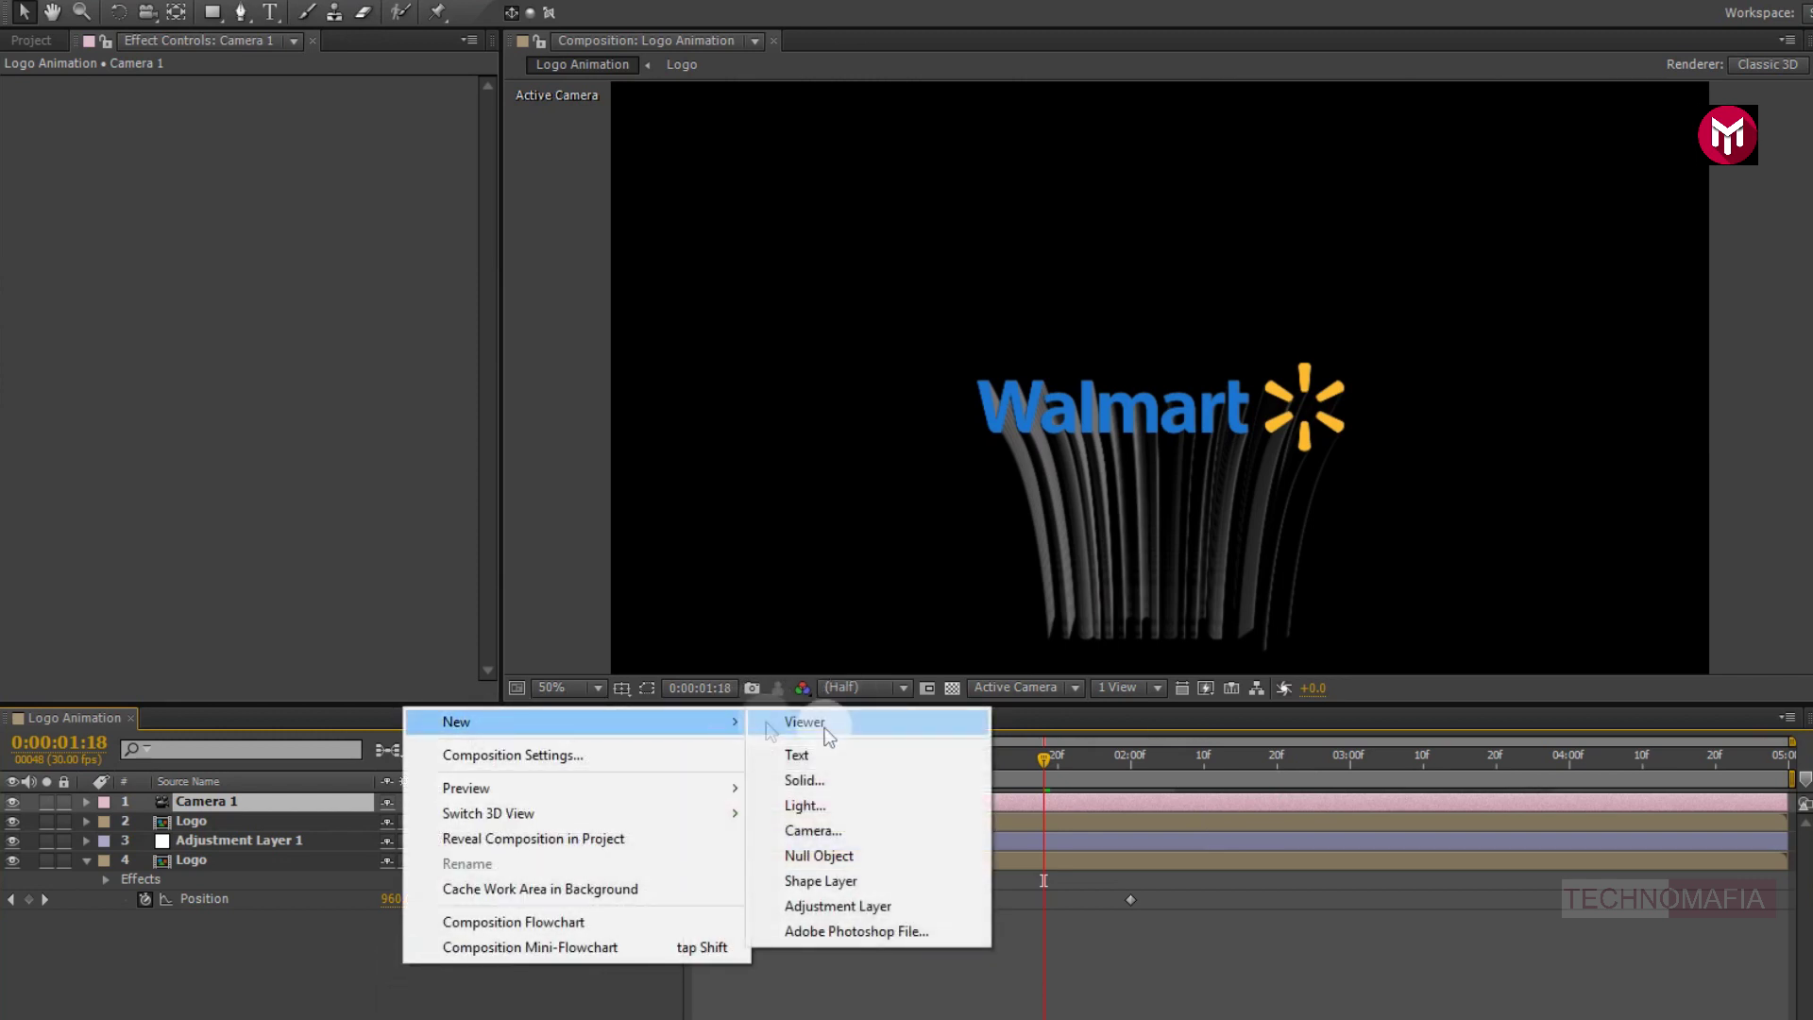
pyautogui.click(824, 854)
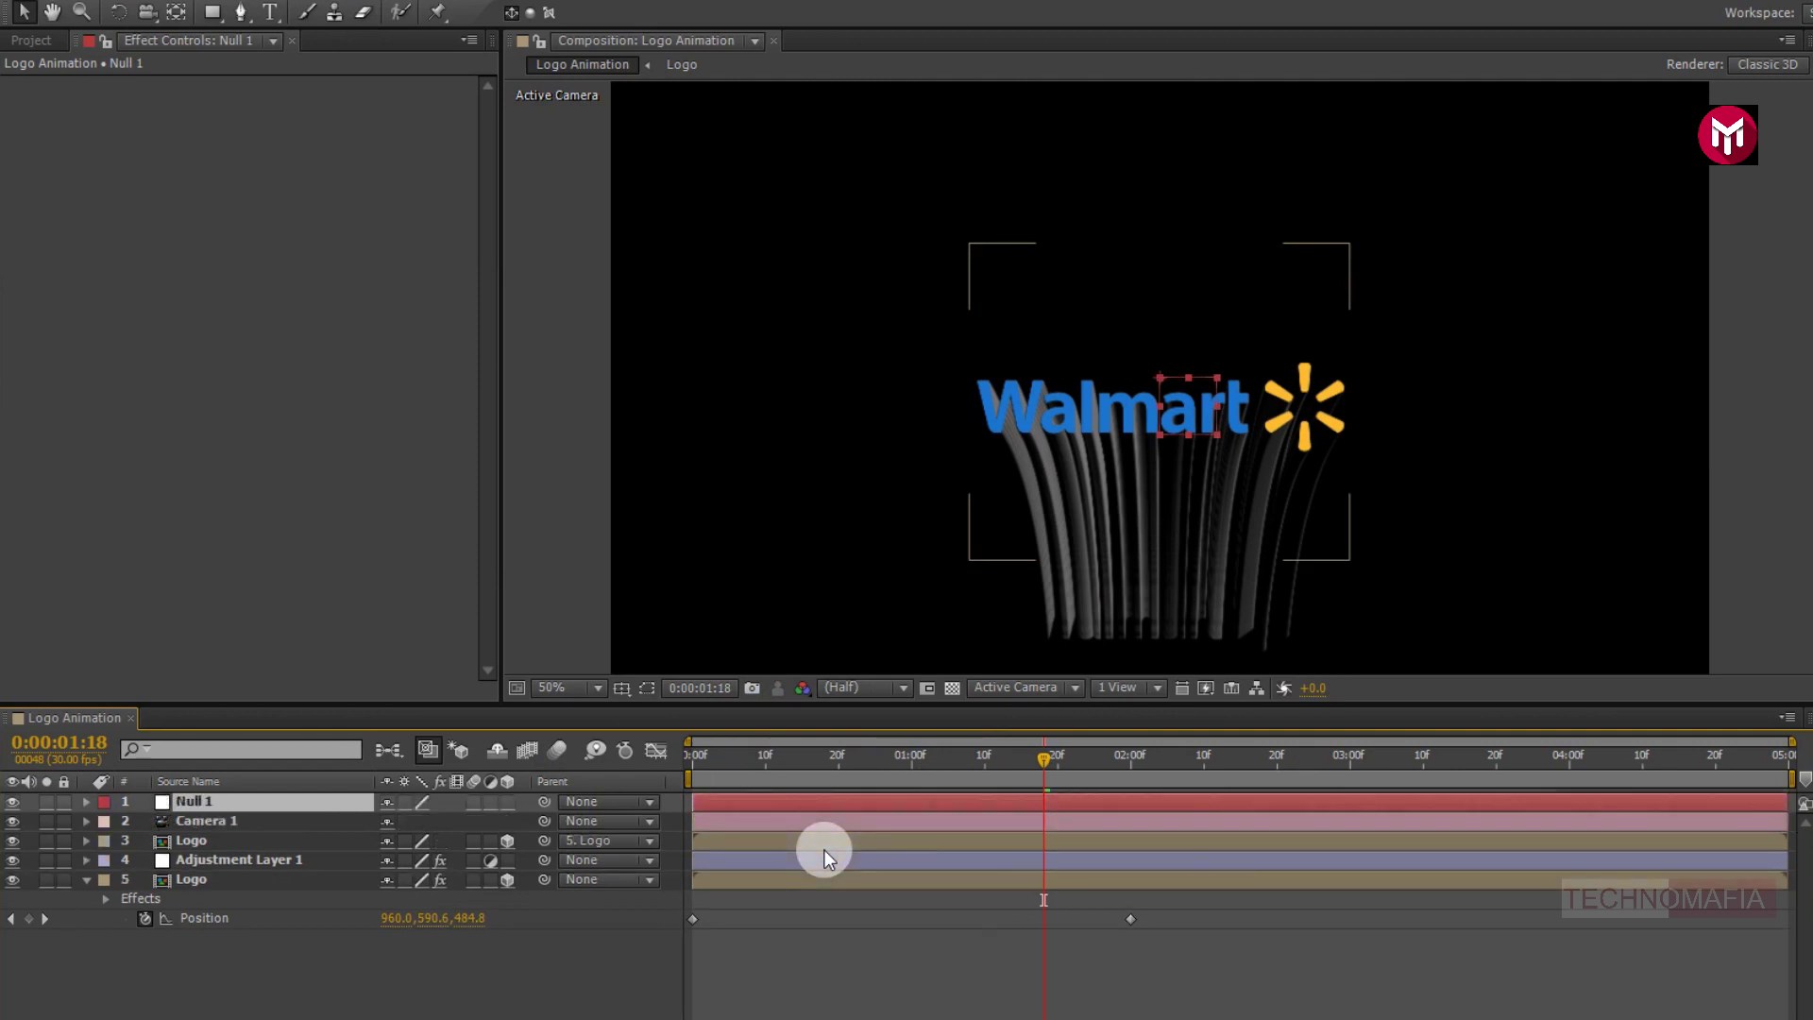
pyautogui.click(576, 821)
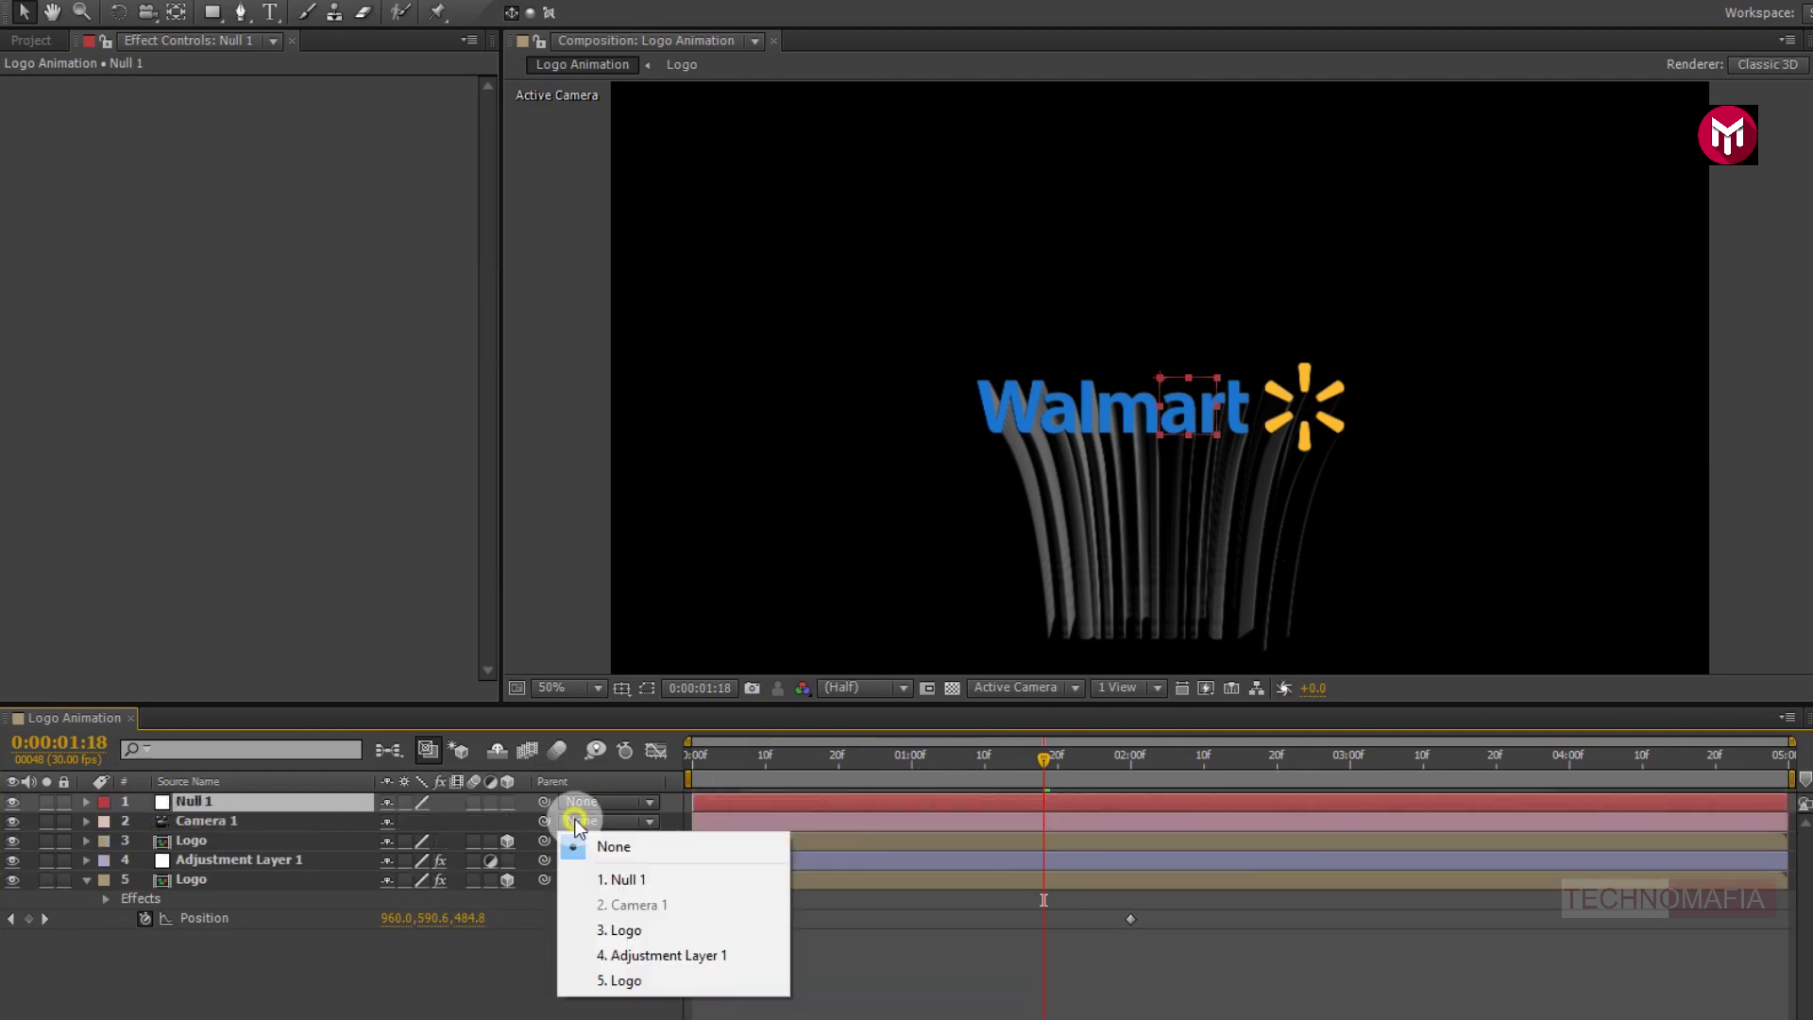
pyautogui.click(587, 878)
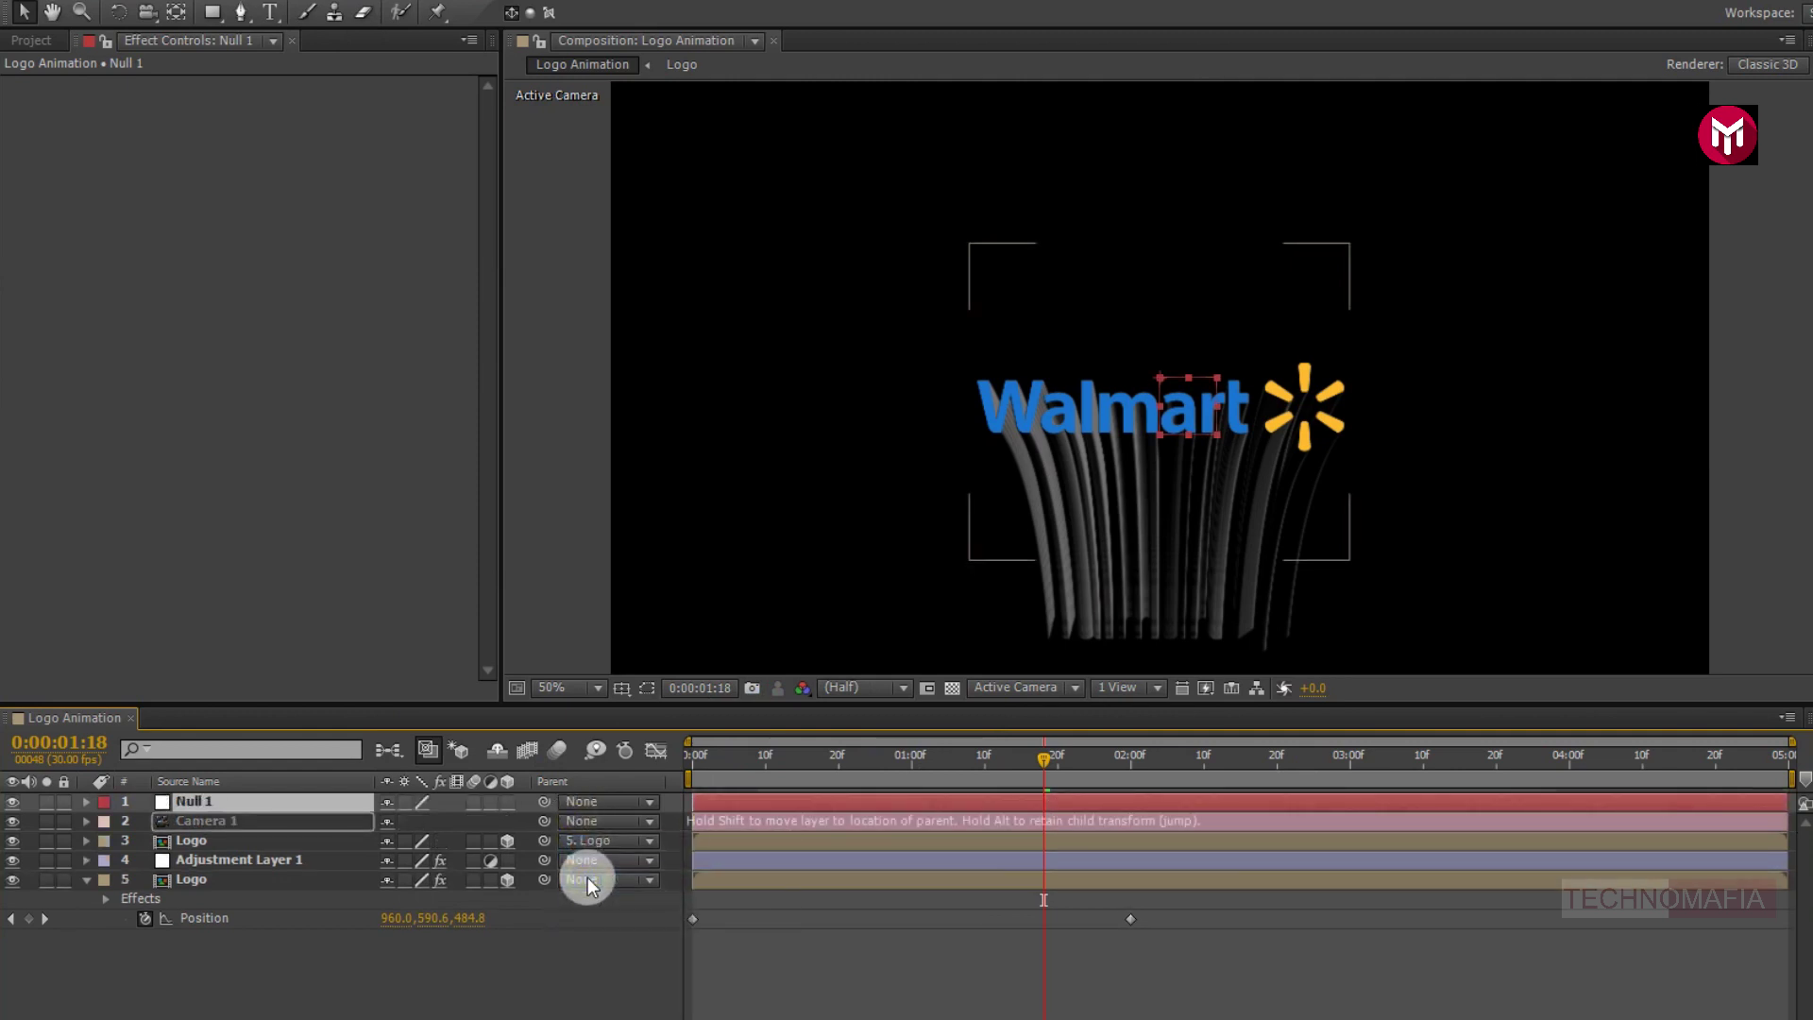
pyautogui.click(507, 802)
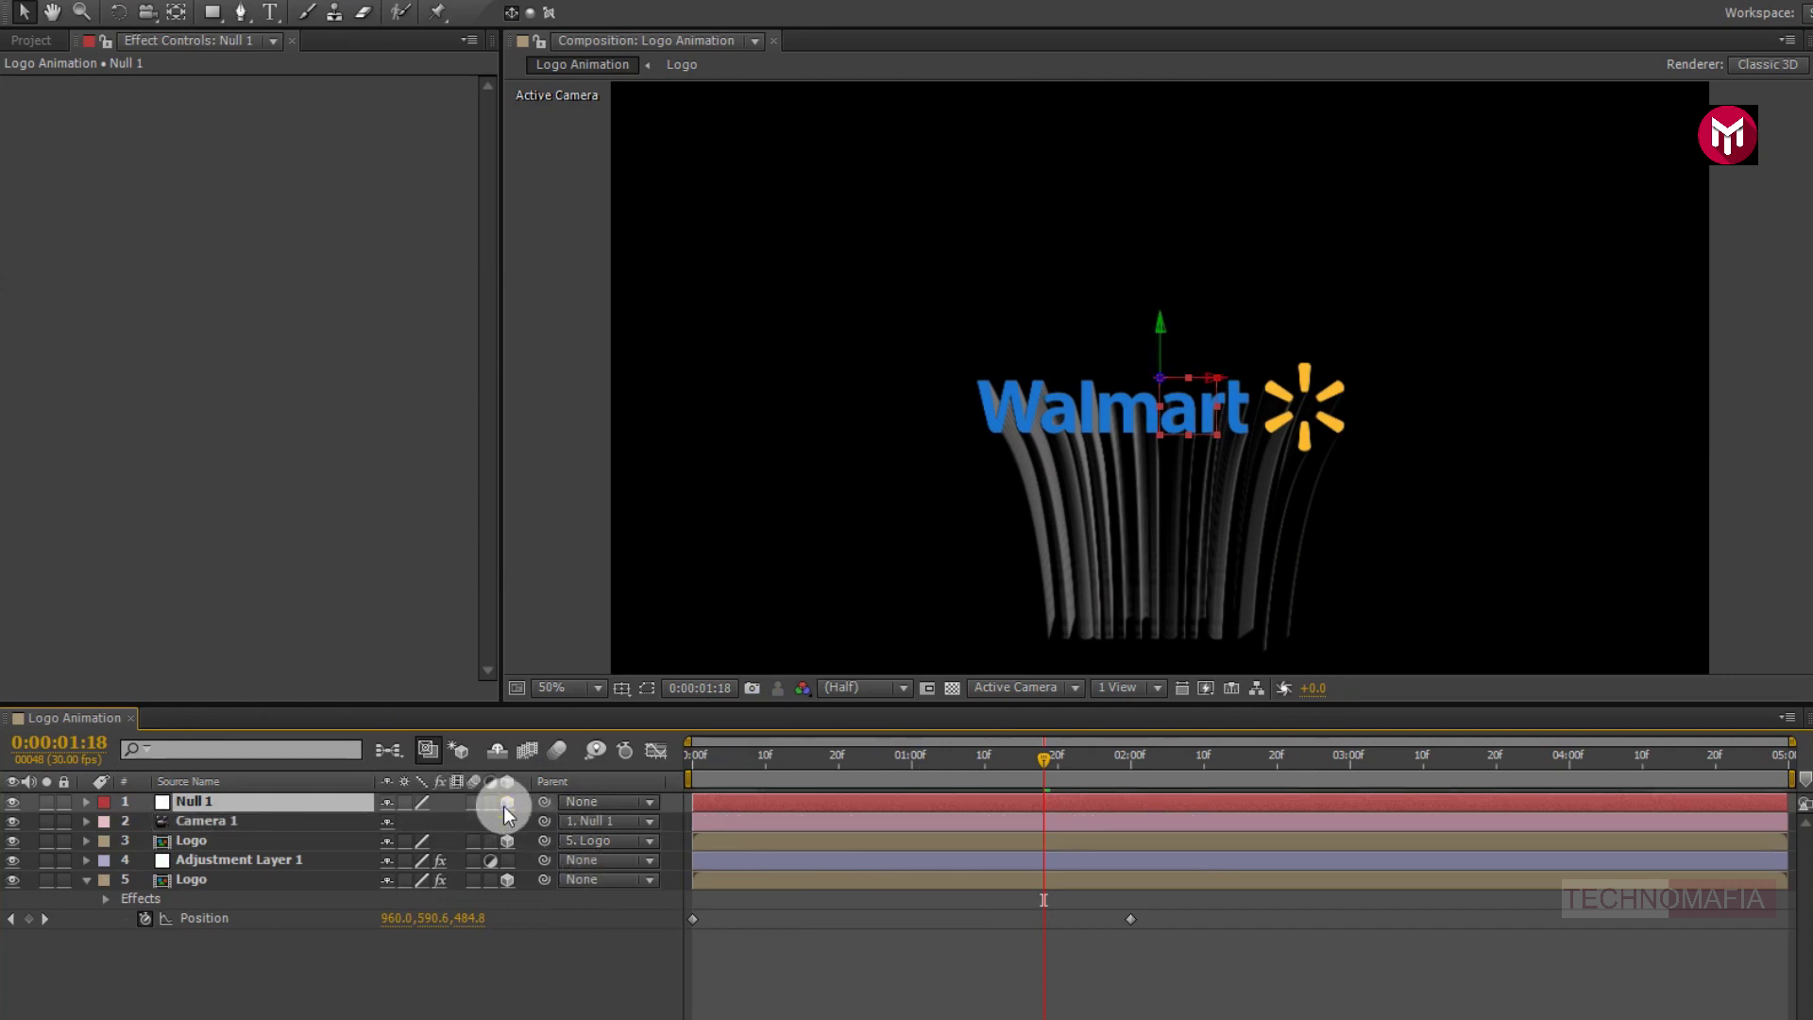
# - Reveal Null 1's Position and set a Position keyframe at 0:00:02:25
pyautogui.press('p')
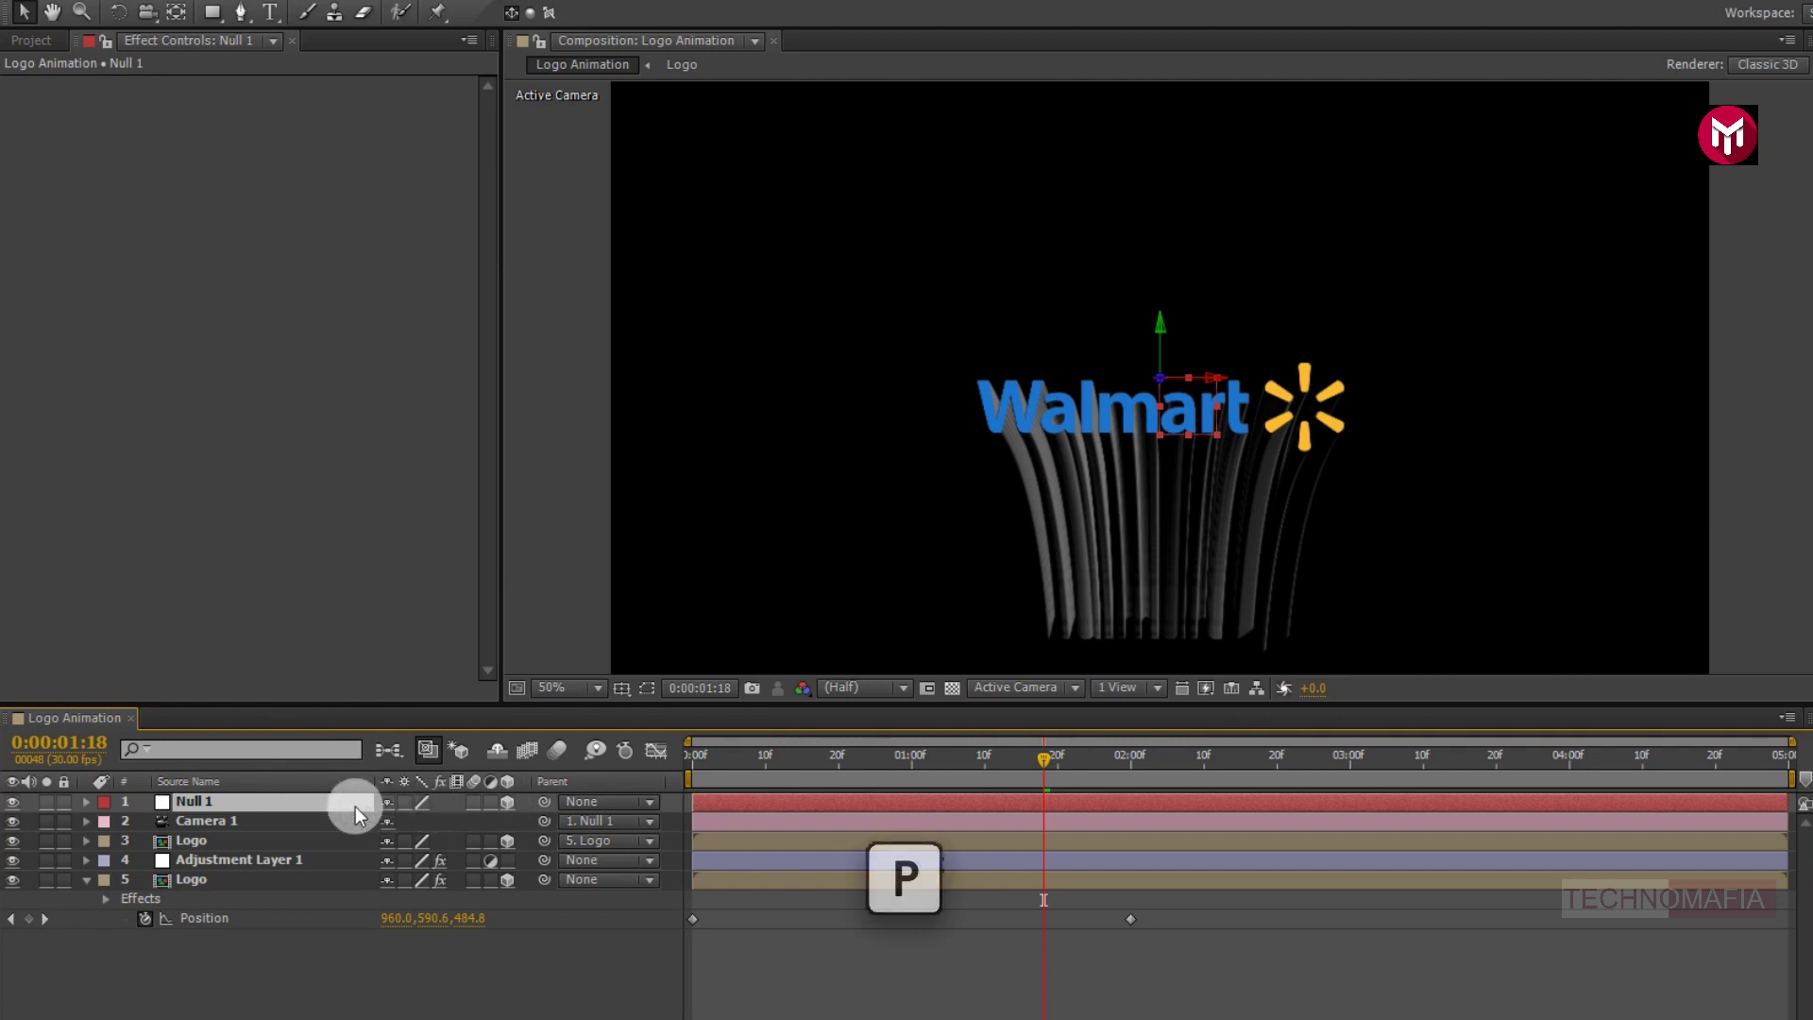
pyautogui.press('p')
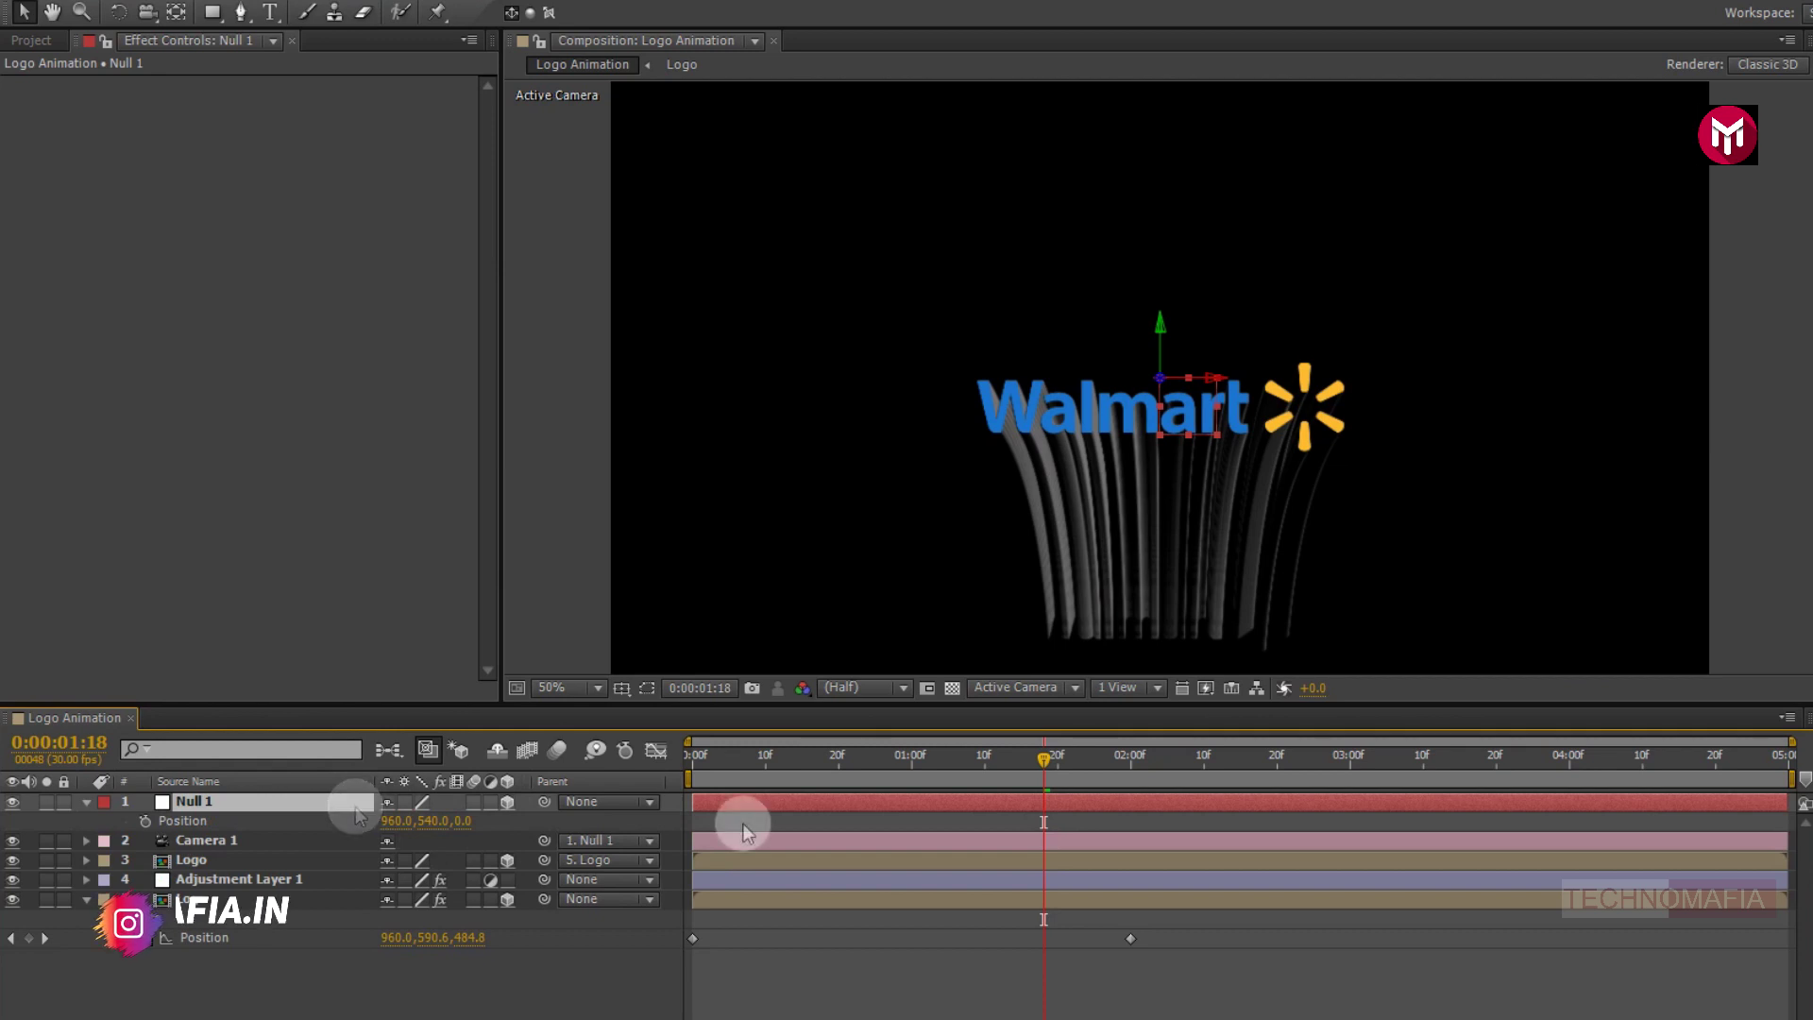
pyautogui.click(1312, 758)
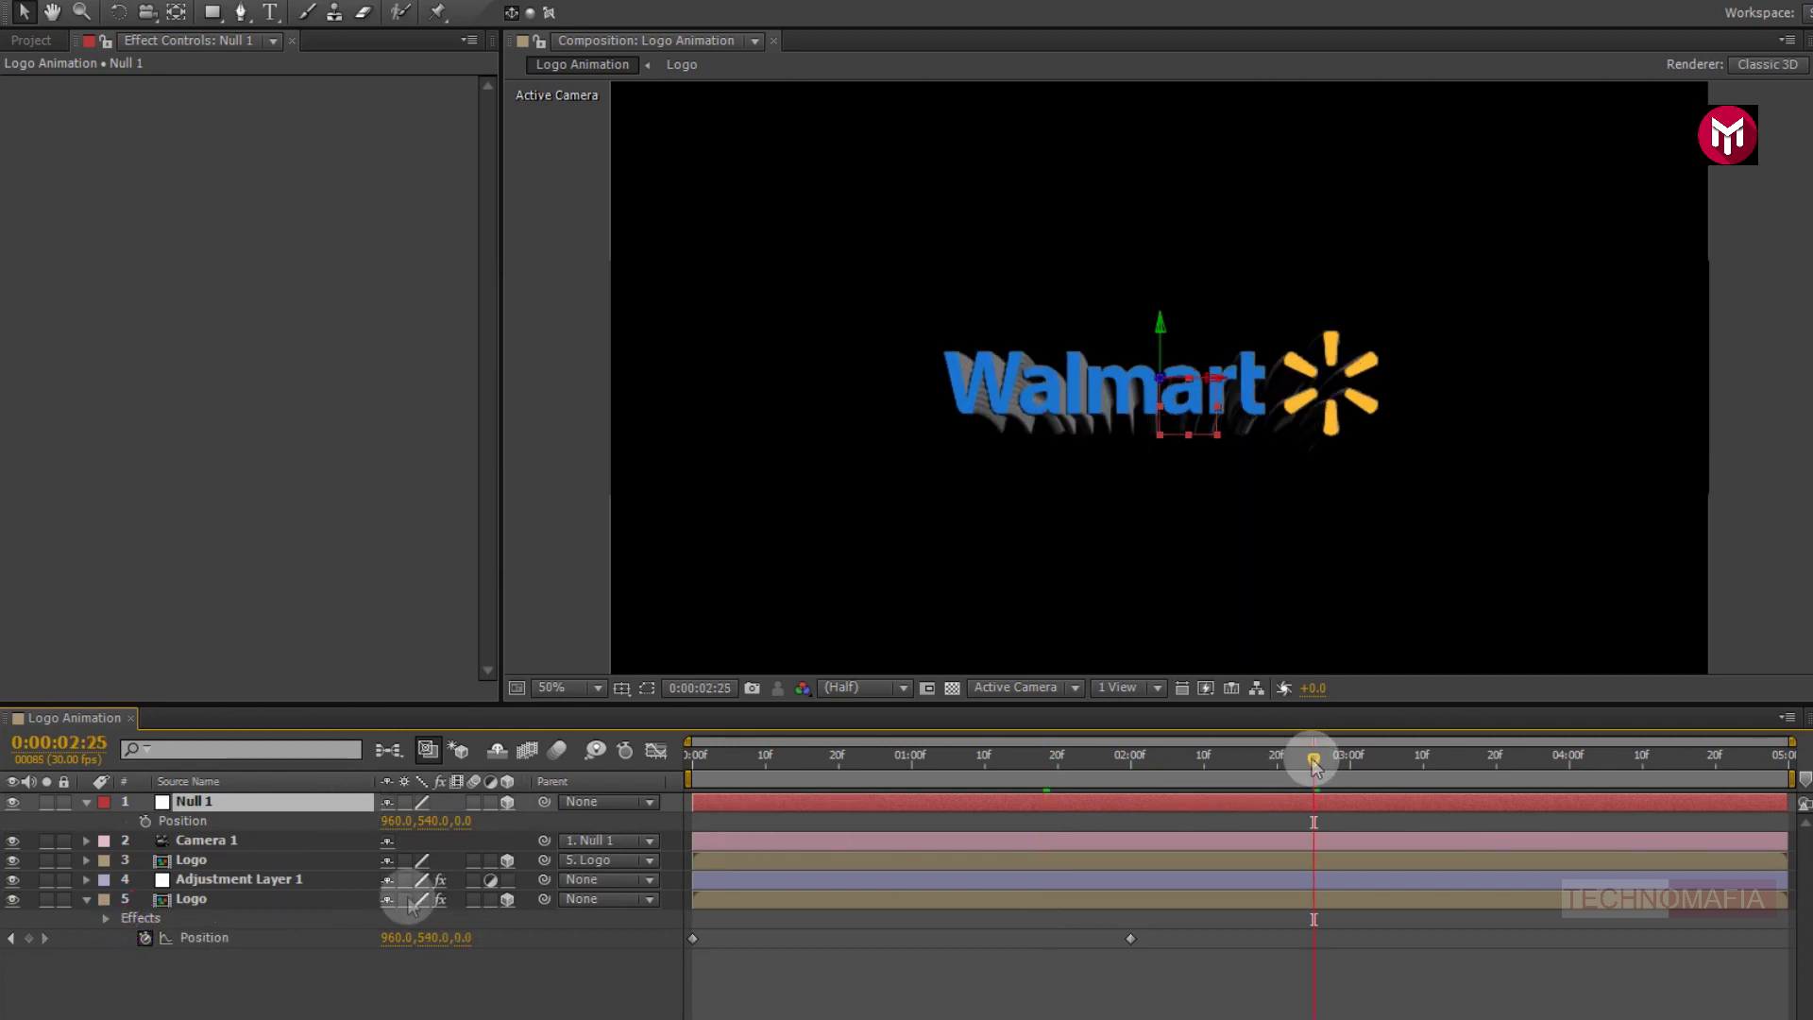
pyautogui.click(147, 822)
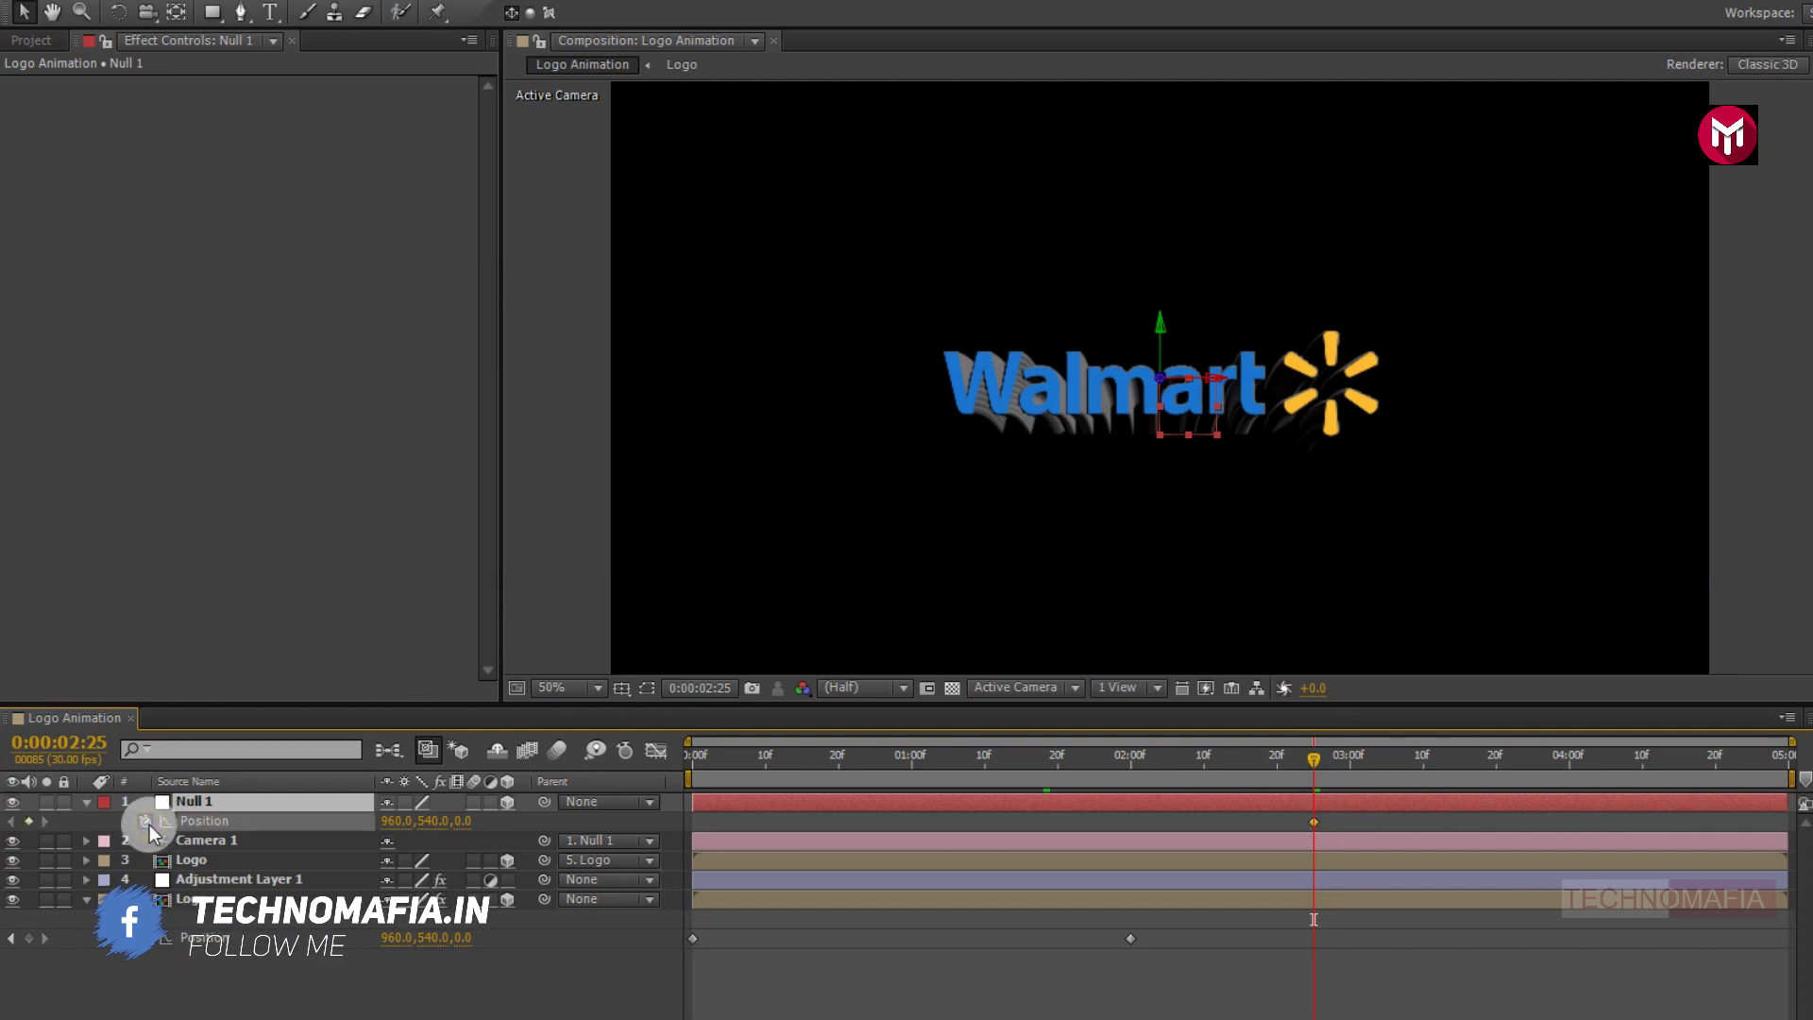
pyautogui.click(146, 821)
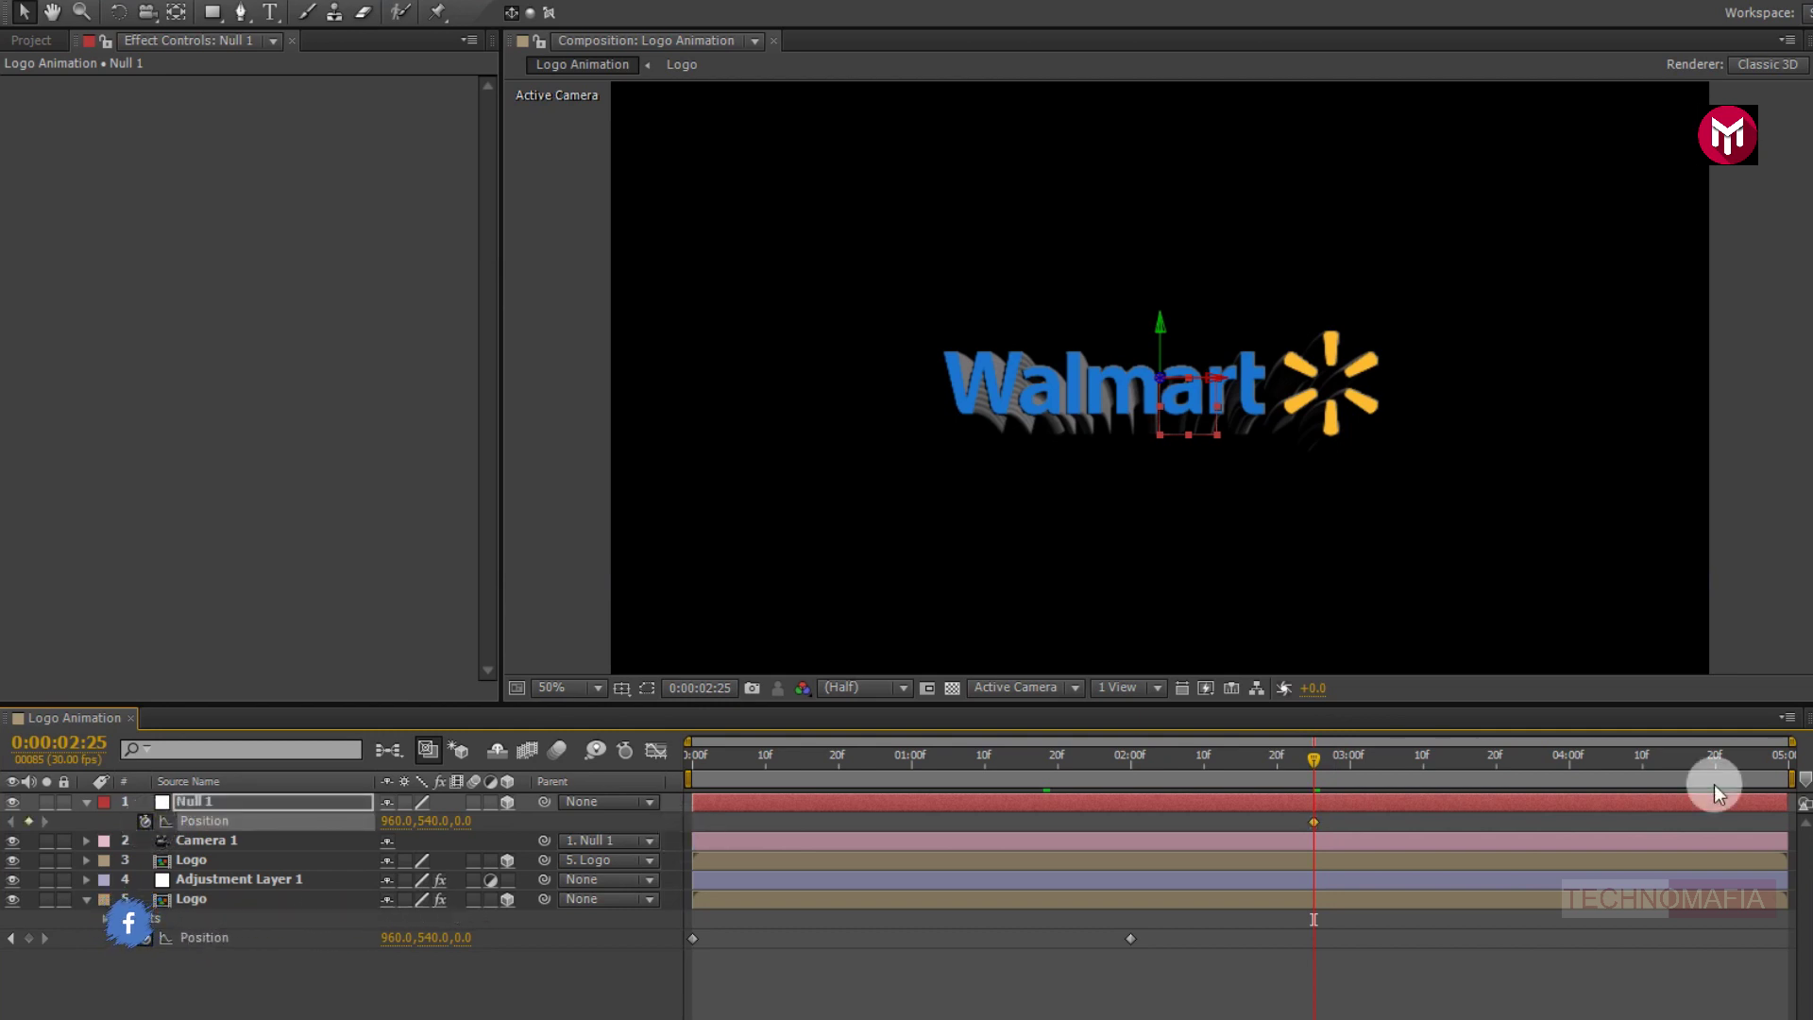
# - At the last frame, keyframe Null 1's Position with a Z value of 6500
pyautogui.click(1784, 760)
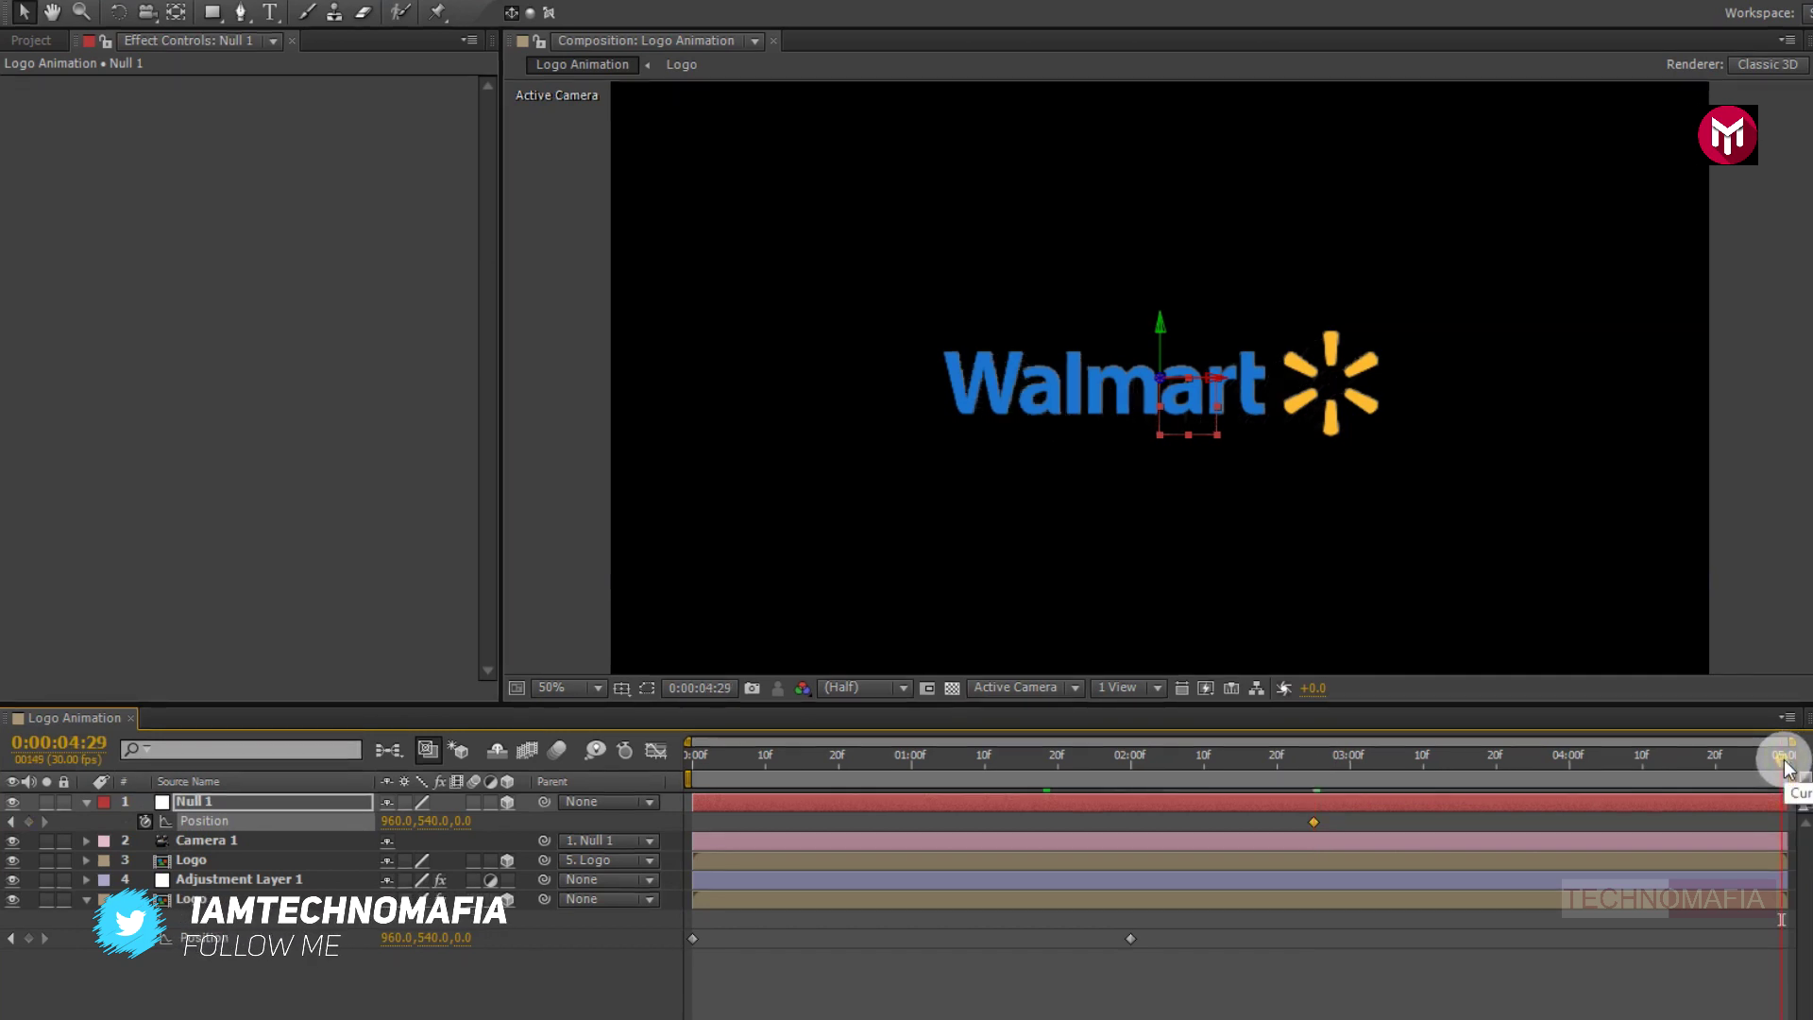
pyautogui.moveTo(464, 821)
pyautogui.mouseDown()
pyautogui.moveTo(1777, 819)
pyautogui.moveTo(437, 822)
pyautogui.moveTo(1090, 821)
pyautogui.moveTo(476, 818)
pyautogui.mouseUp()
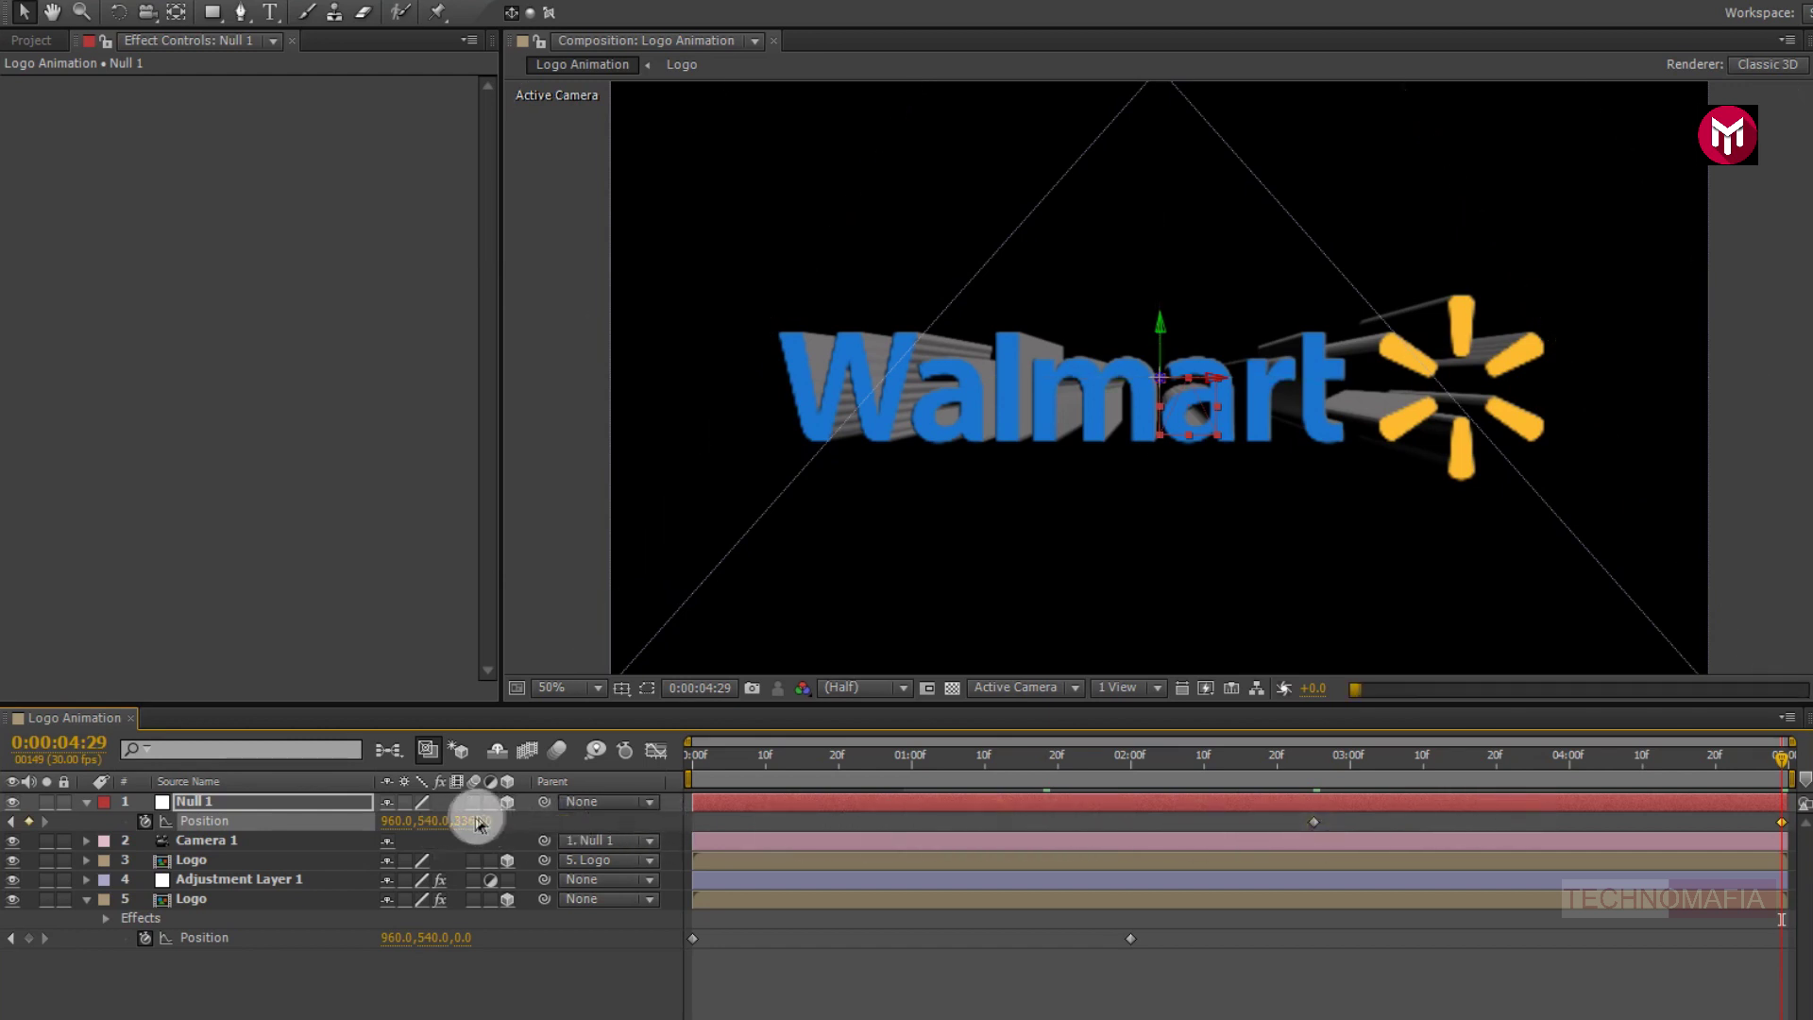
pyautogui.click(475, 820)
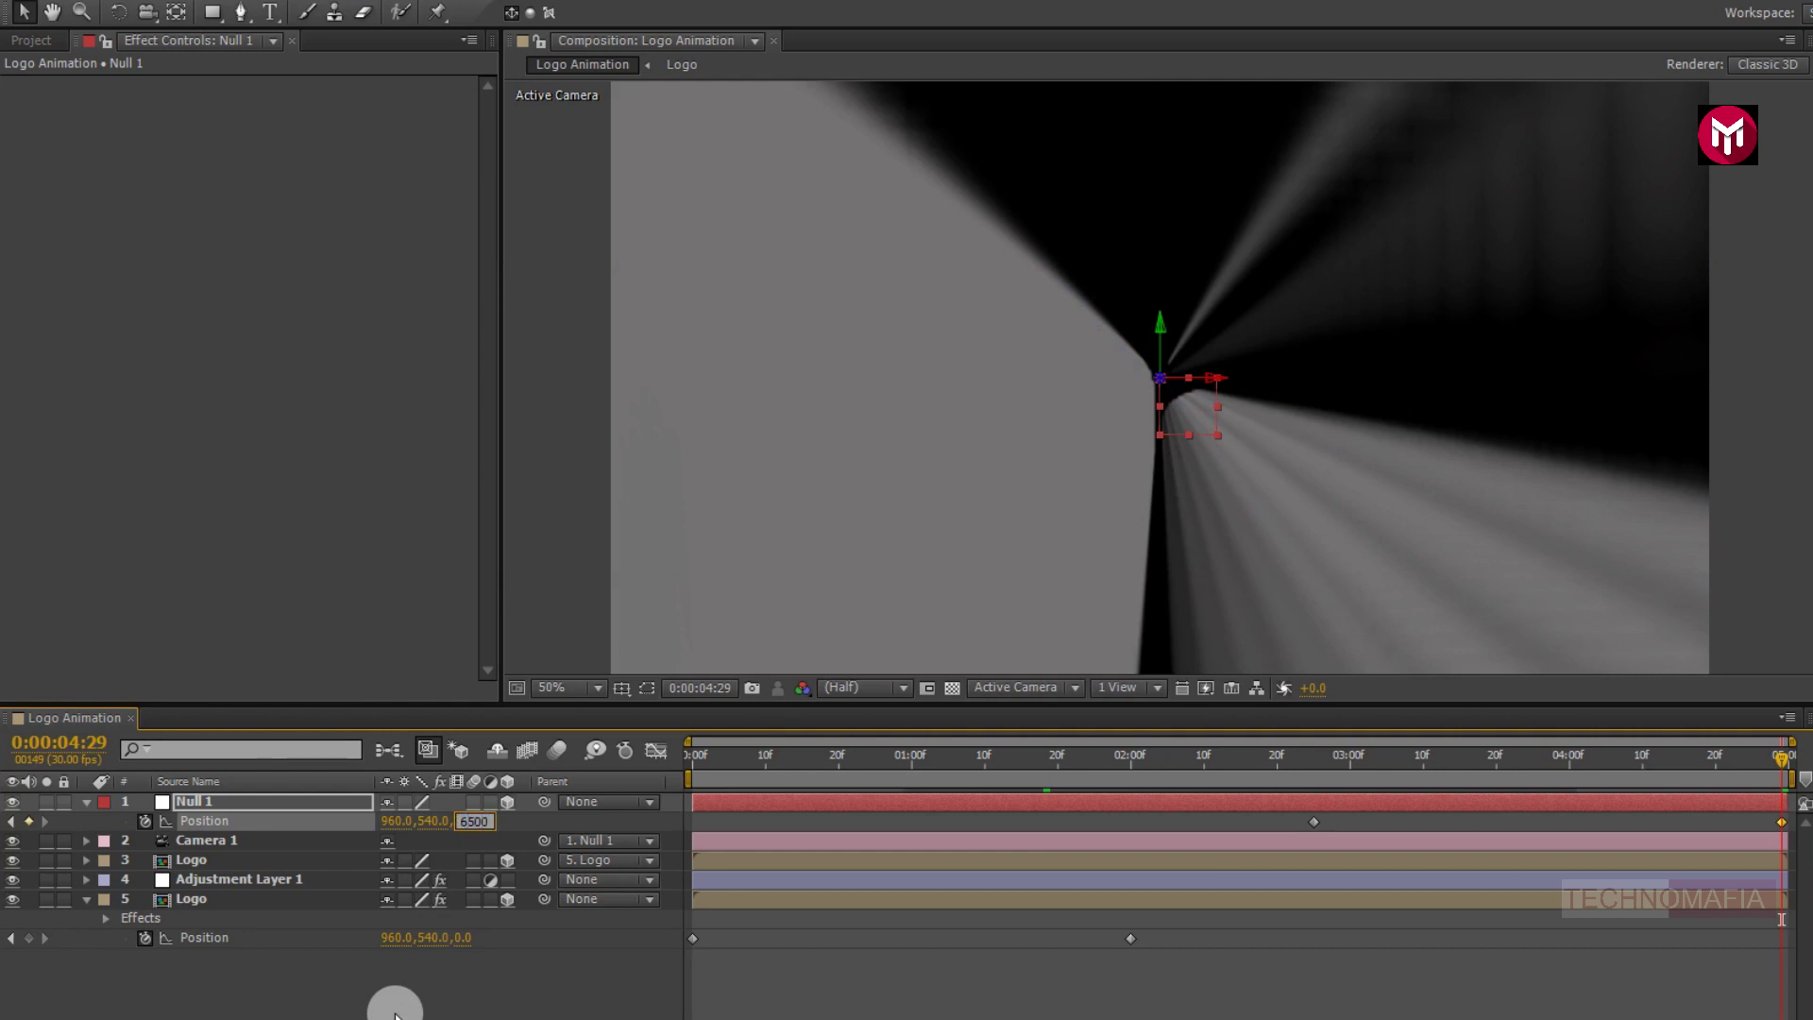
pyautogui.write('6500')
pyautogui.press('Return')
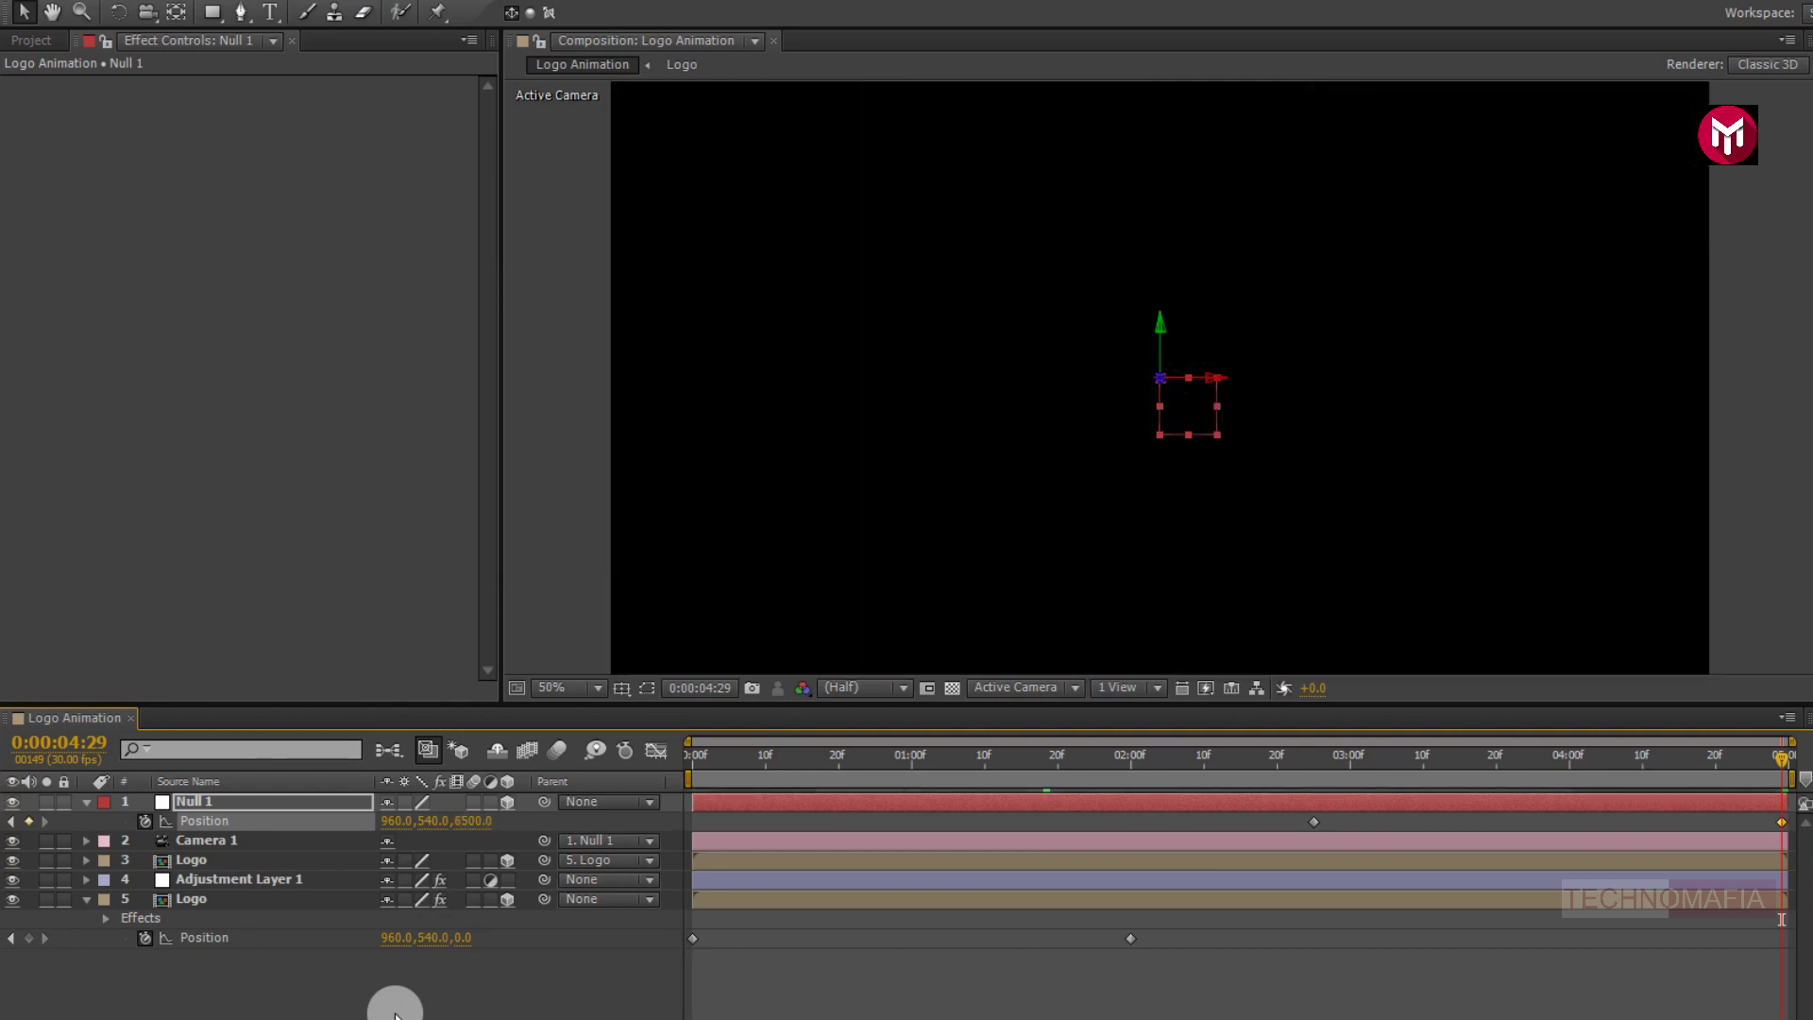
# - Collapse the layer properties and select all five layers, from the bottom Logo up to Null 1
pyautogui.click(86, 802)
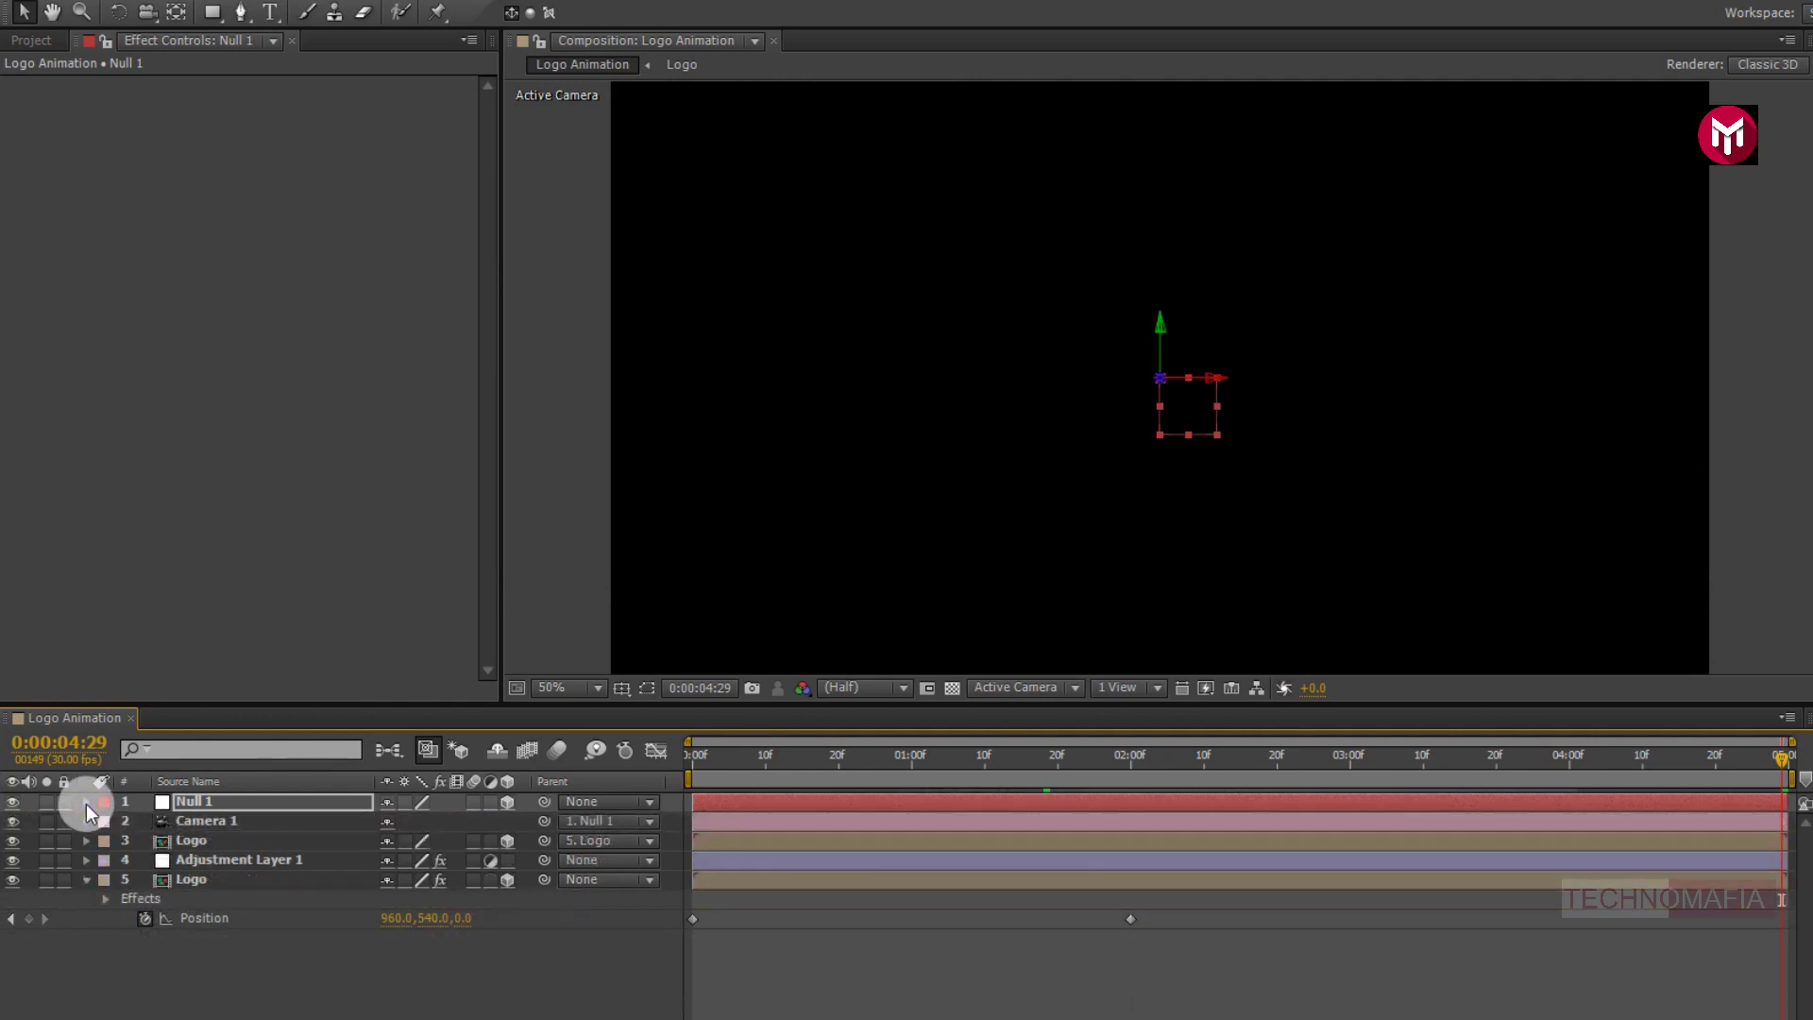
pyautogui.click(93, 891)
pyautogui.click(86, 880)
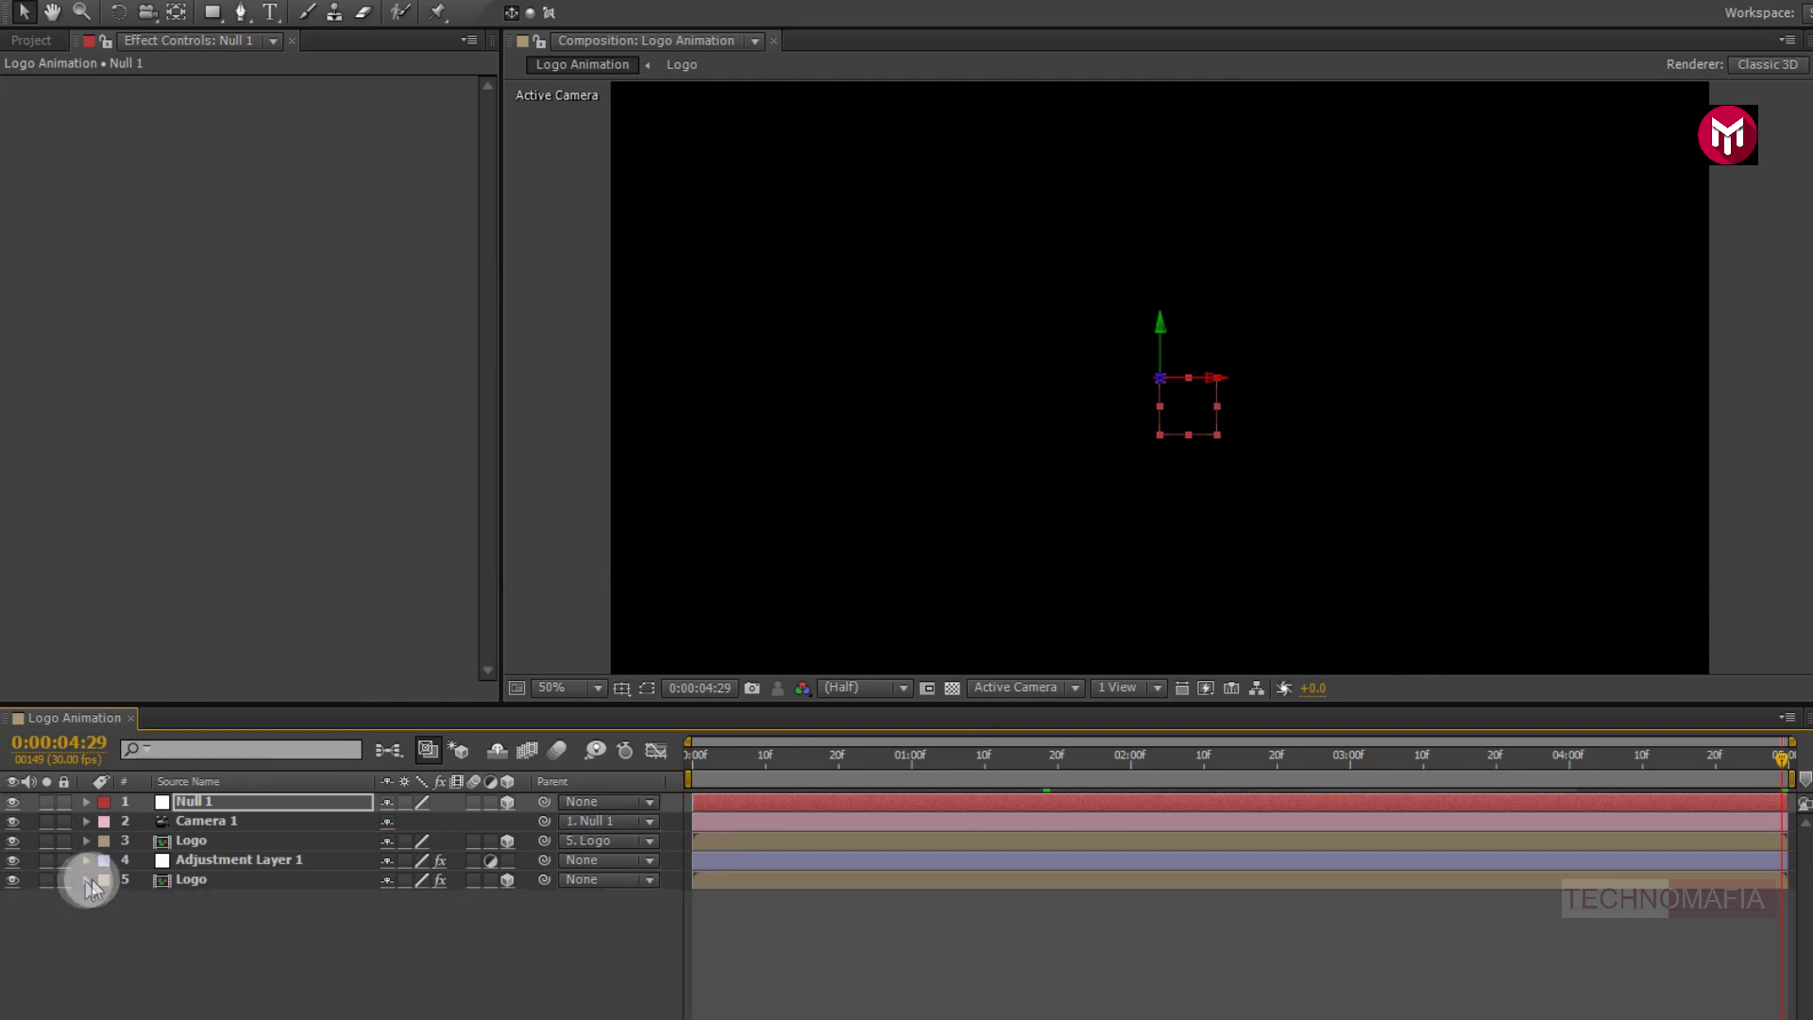
pyautogui.click(201, 883)
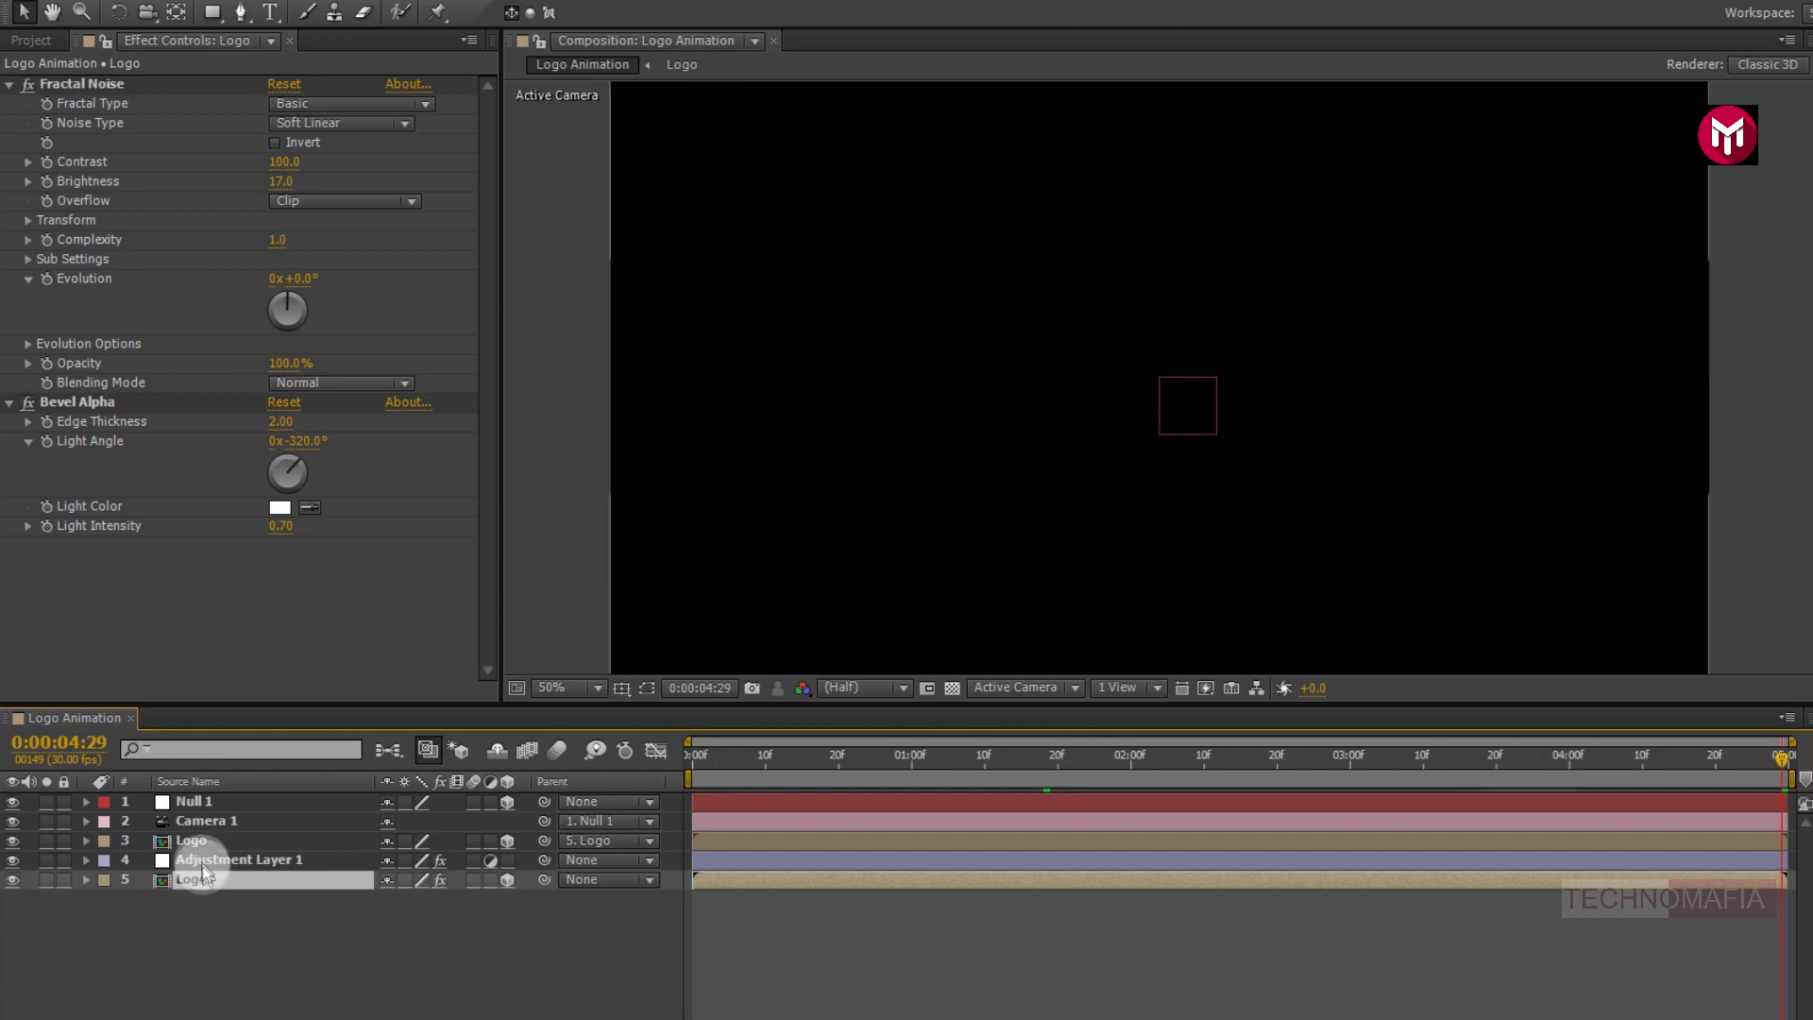
pyautogui.keyDown('ctrl'); pyautogui.click(201, 858); pyautogui.keyUp('ctrl')
pyautogui.keyDown('ctrl'); pyautogui.click(192, 840); pyautogui.keyUp('ctrl')
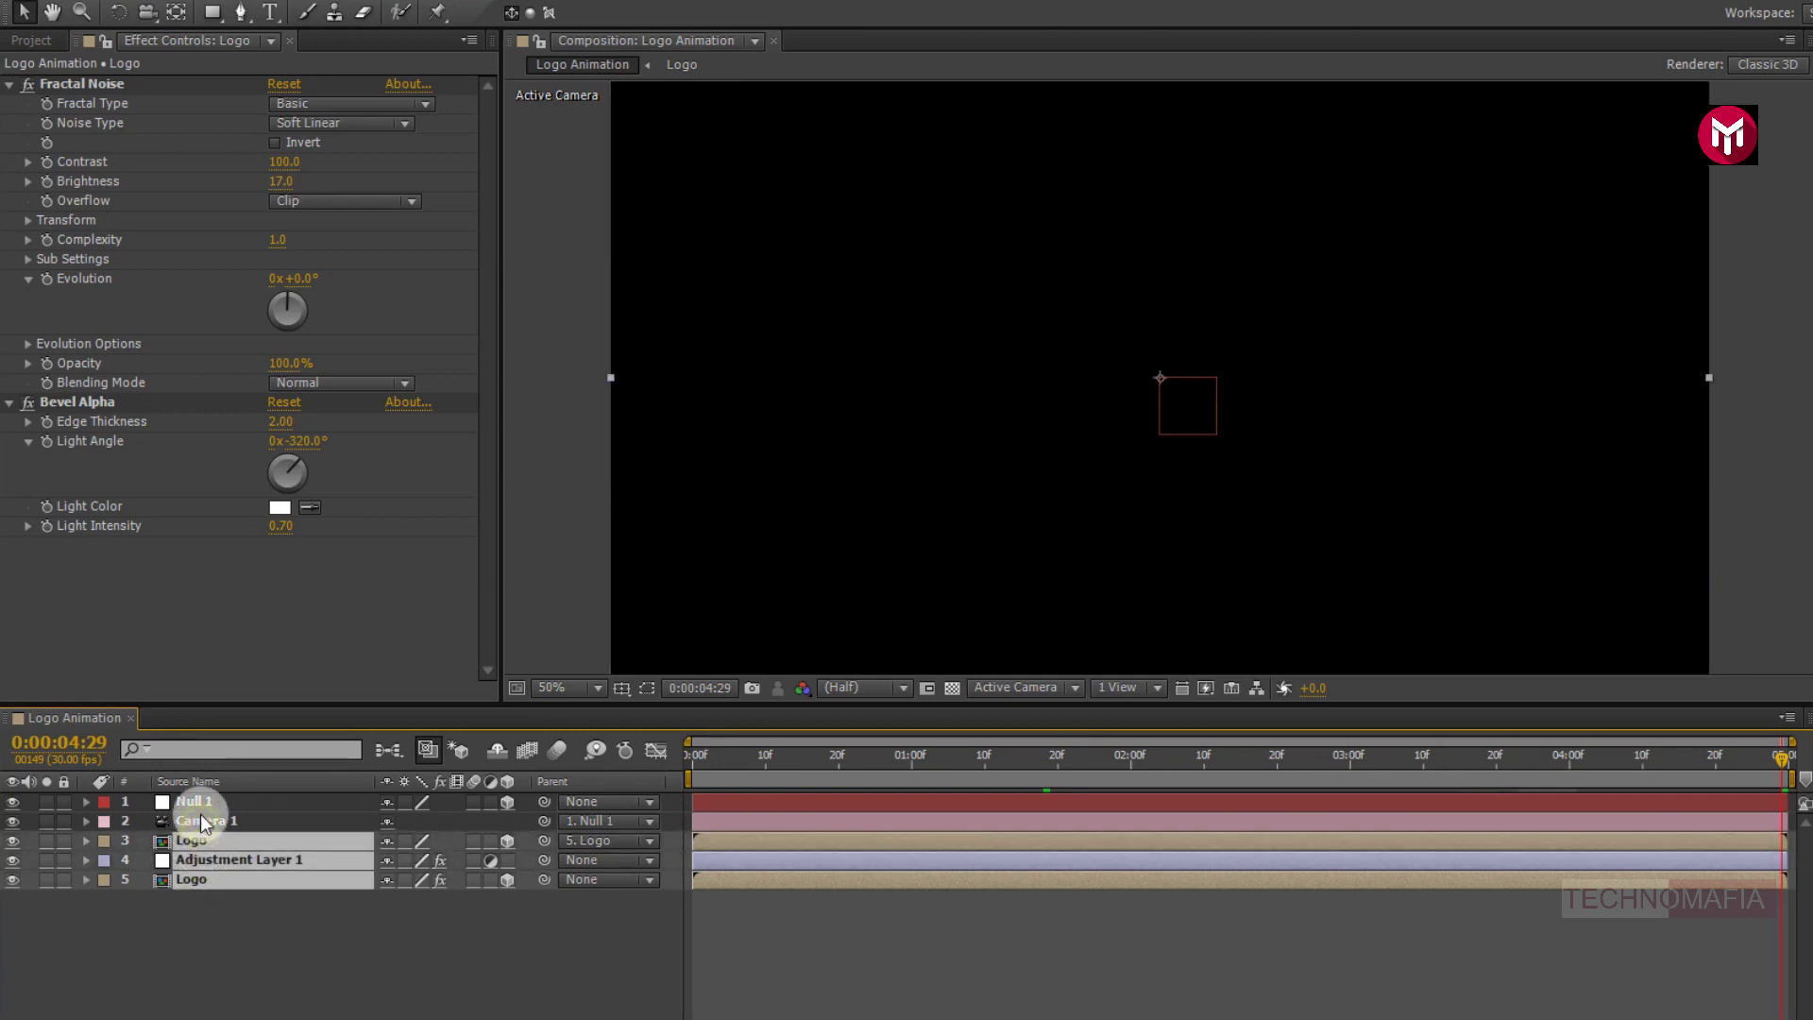
pyautogui.keyDown('ctrl'); pyautogui.click(198, 817); pyautogui.keyUp('ctrl')
pyautogui.keyDown('ctrl'); pyautogui.click(198, 804); pyautogui.keyUp('ctrl')
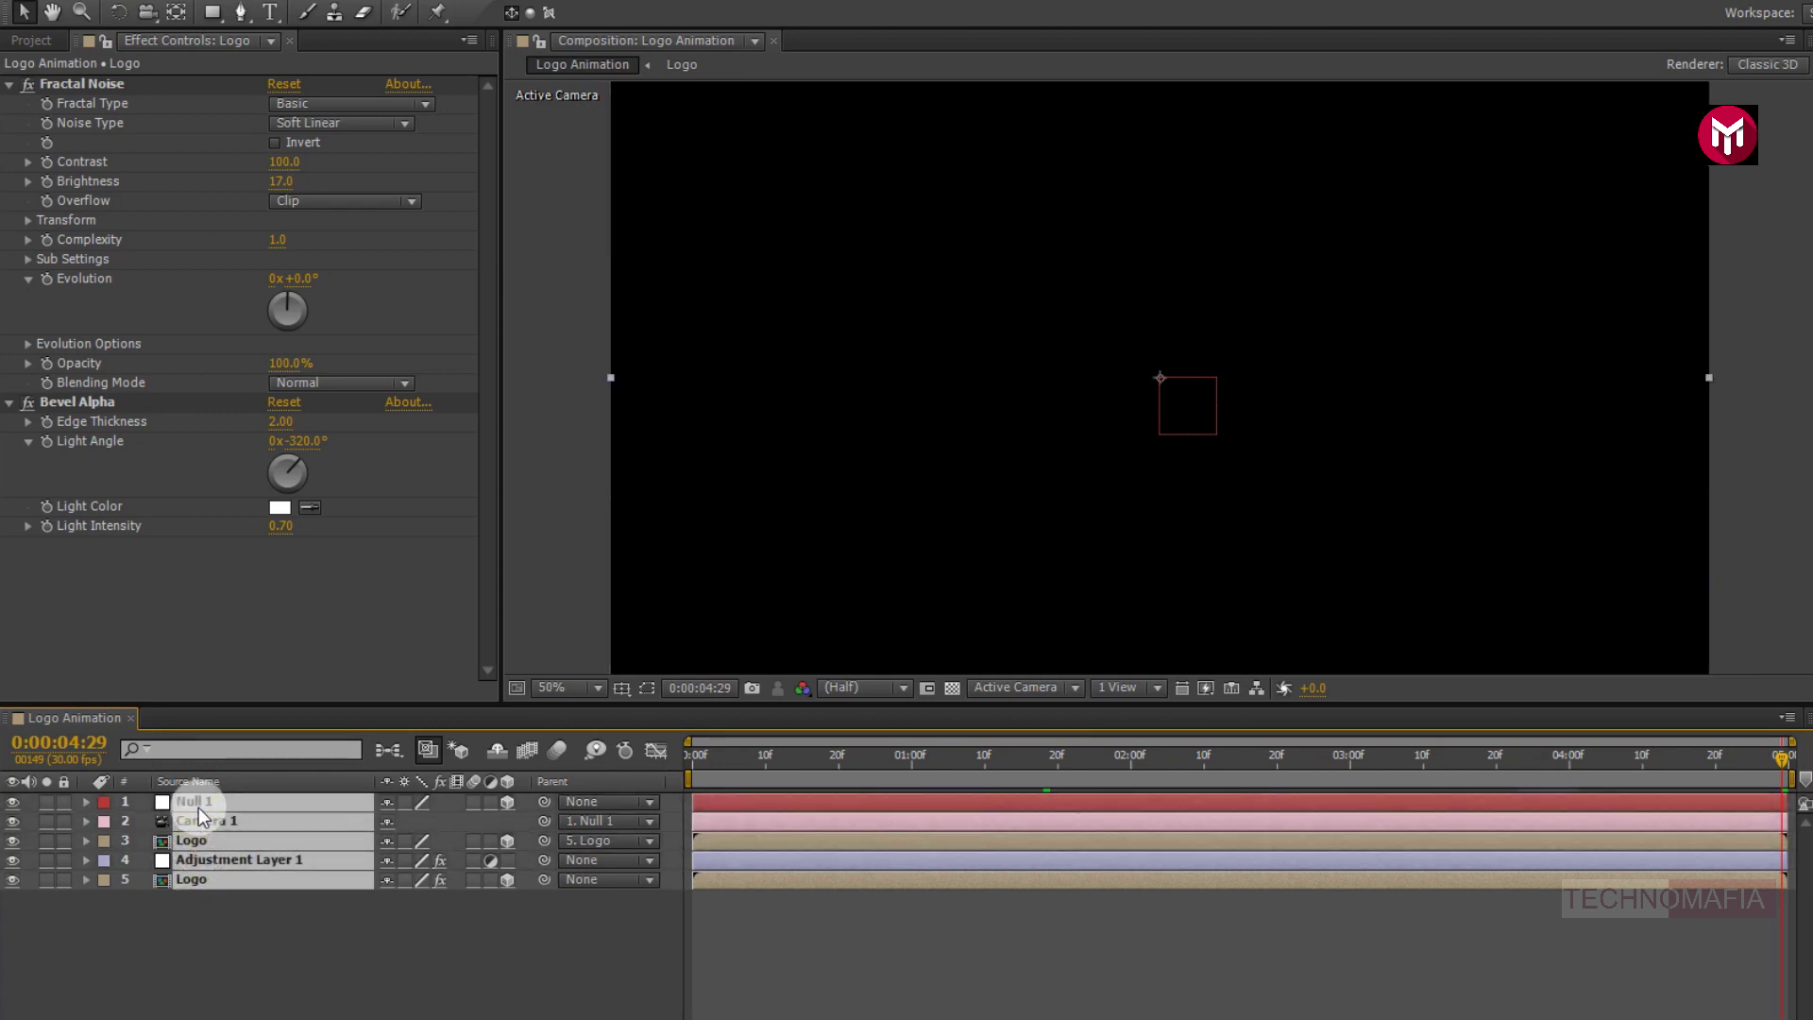
# - Pre-compose the selected layers into a new composition named Animation
pyautogui.rightClick(201, 814)
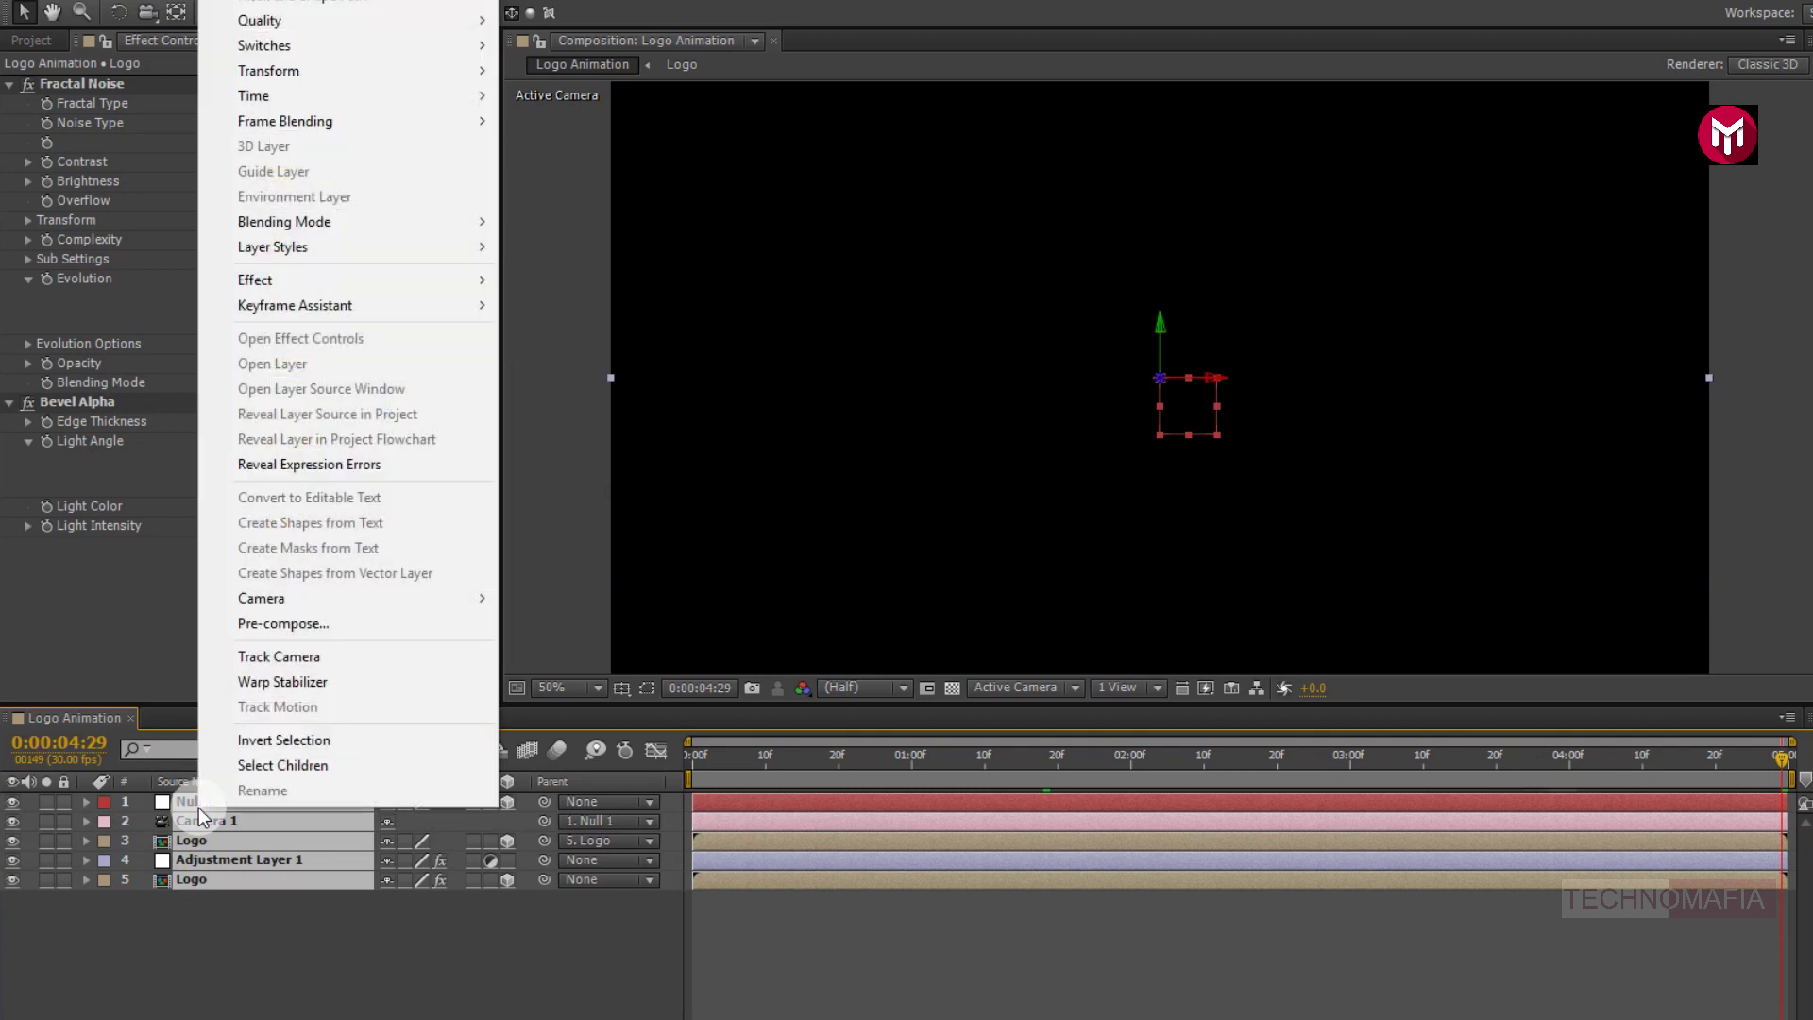
pyautogui.click(245, 623)
pyautogui.write('Animation')
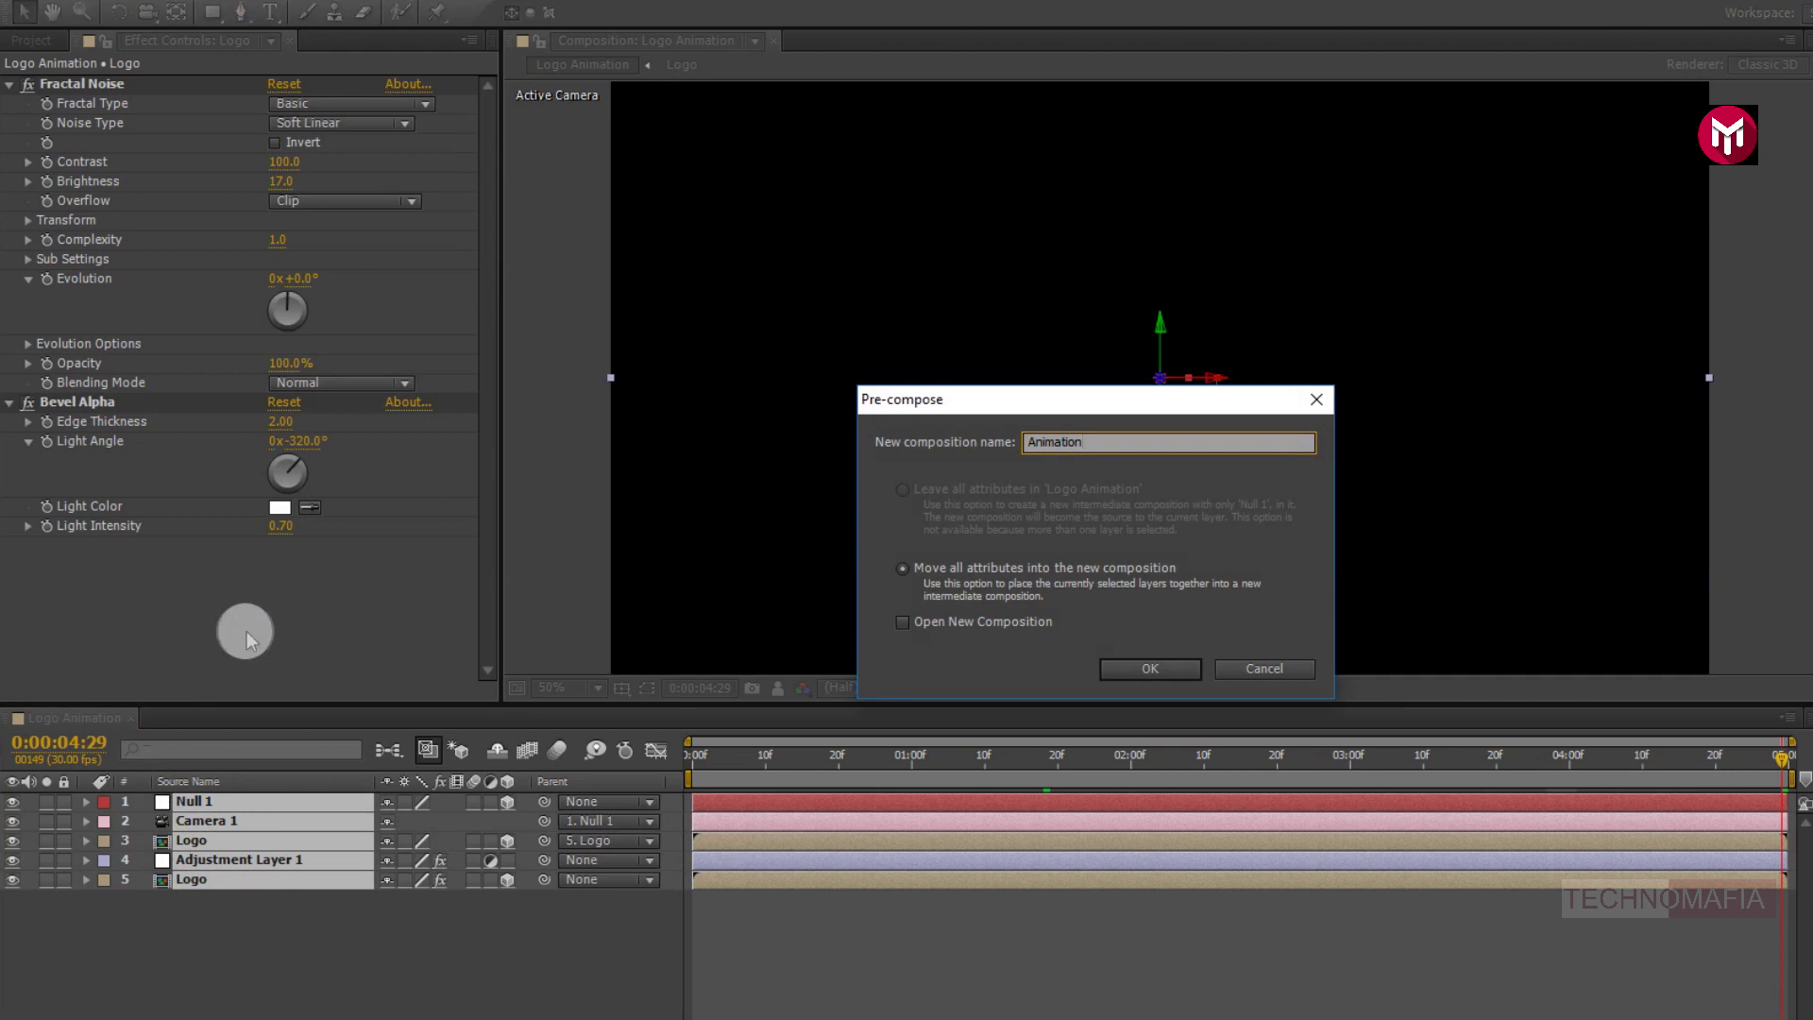
pyautogui.click(1121, 670)
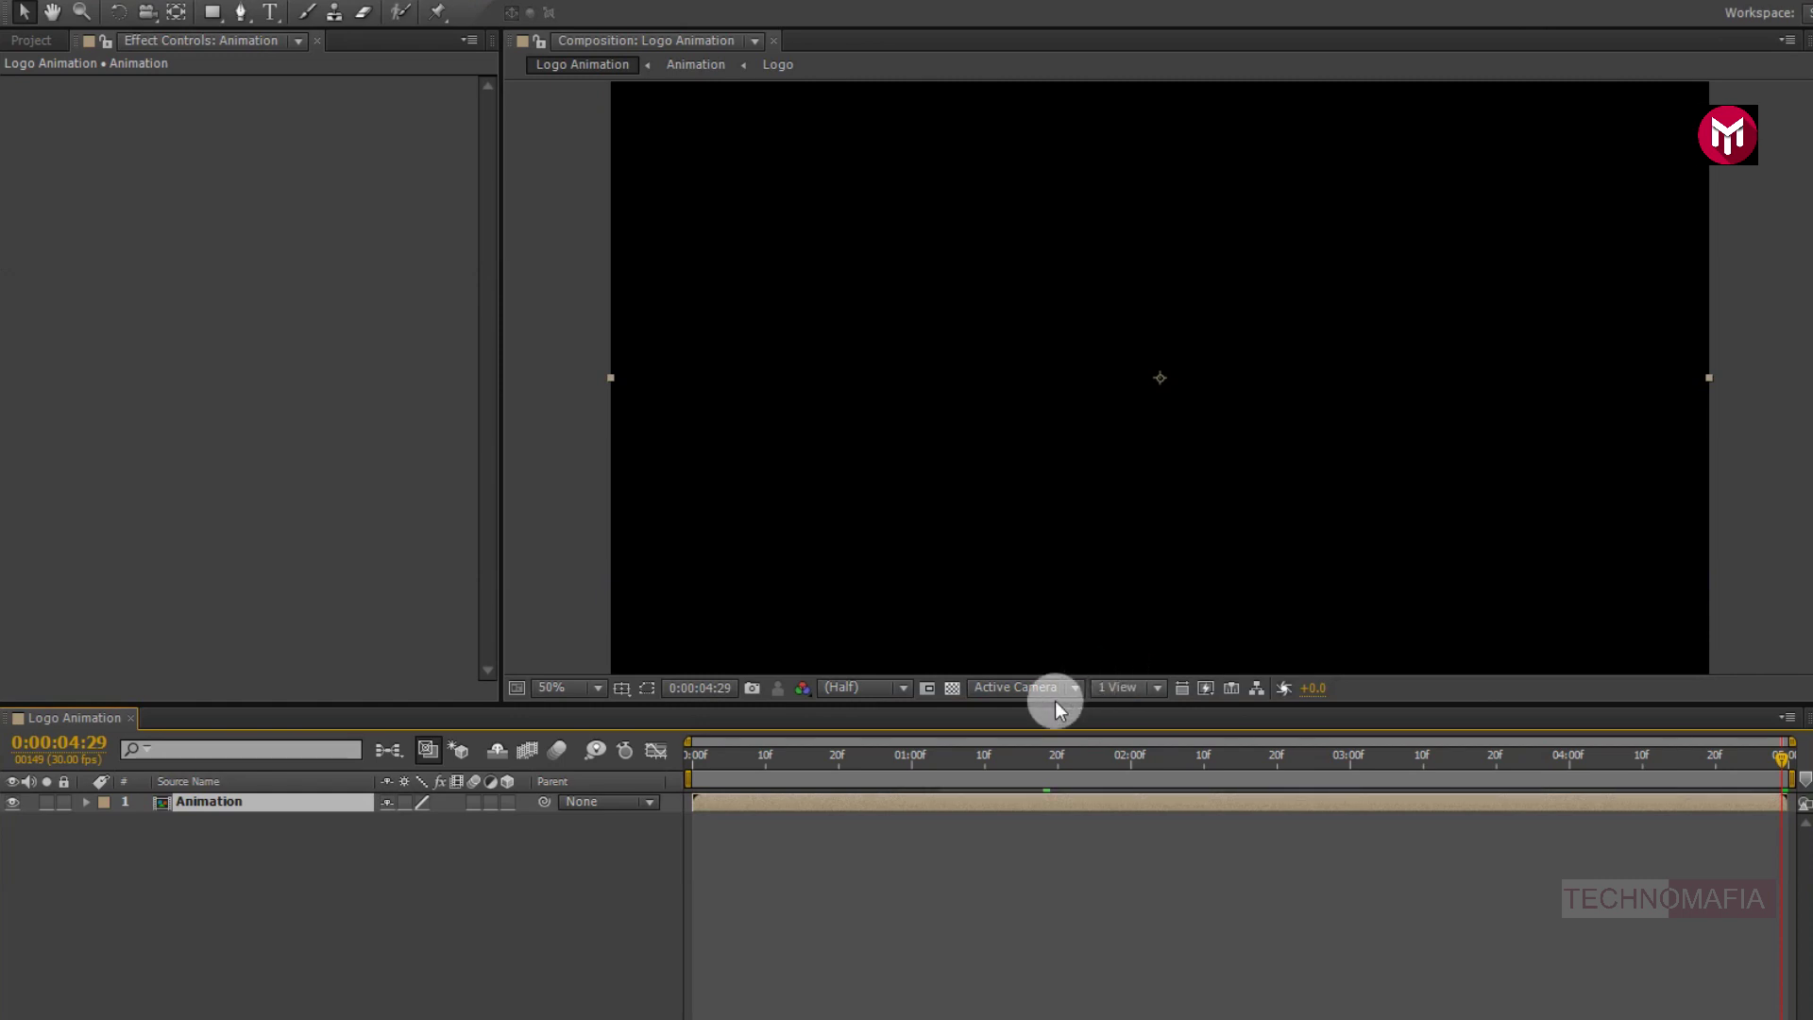
# - Create a black 1920×1080 solid named BG and move it below the Animation layer
pyautogui.rightClick(206, 873)
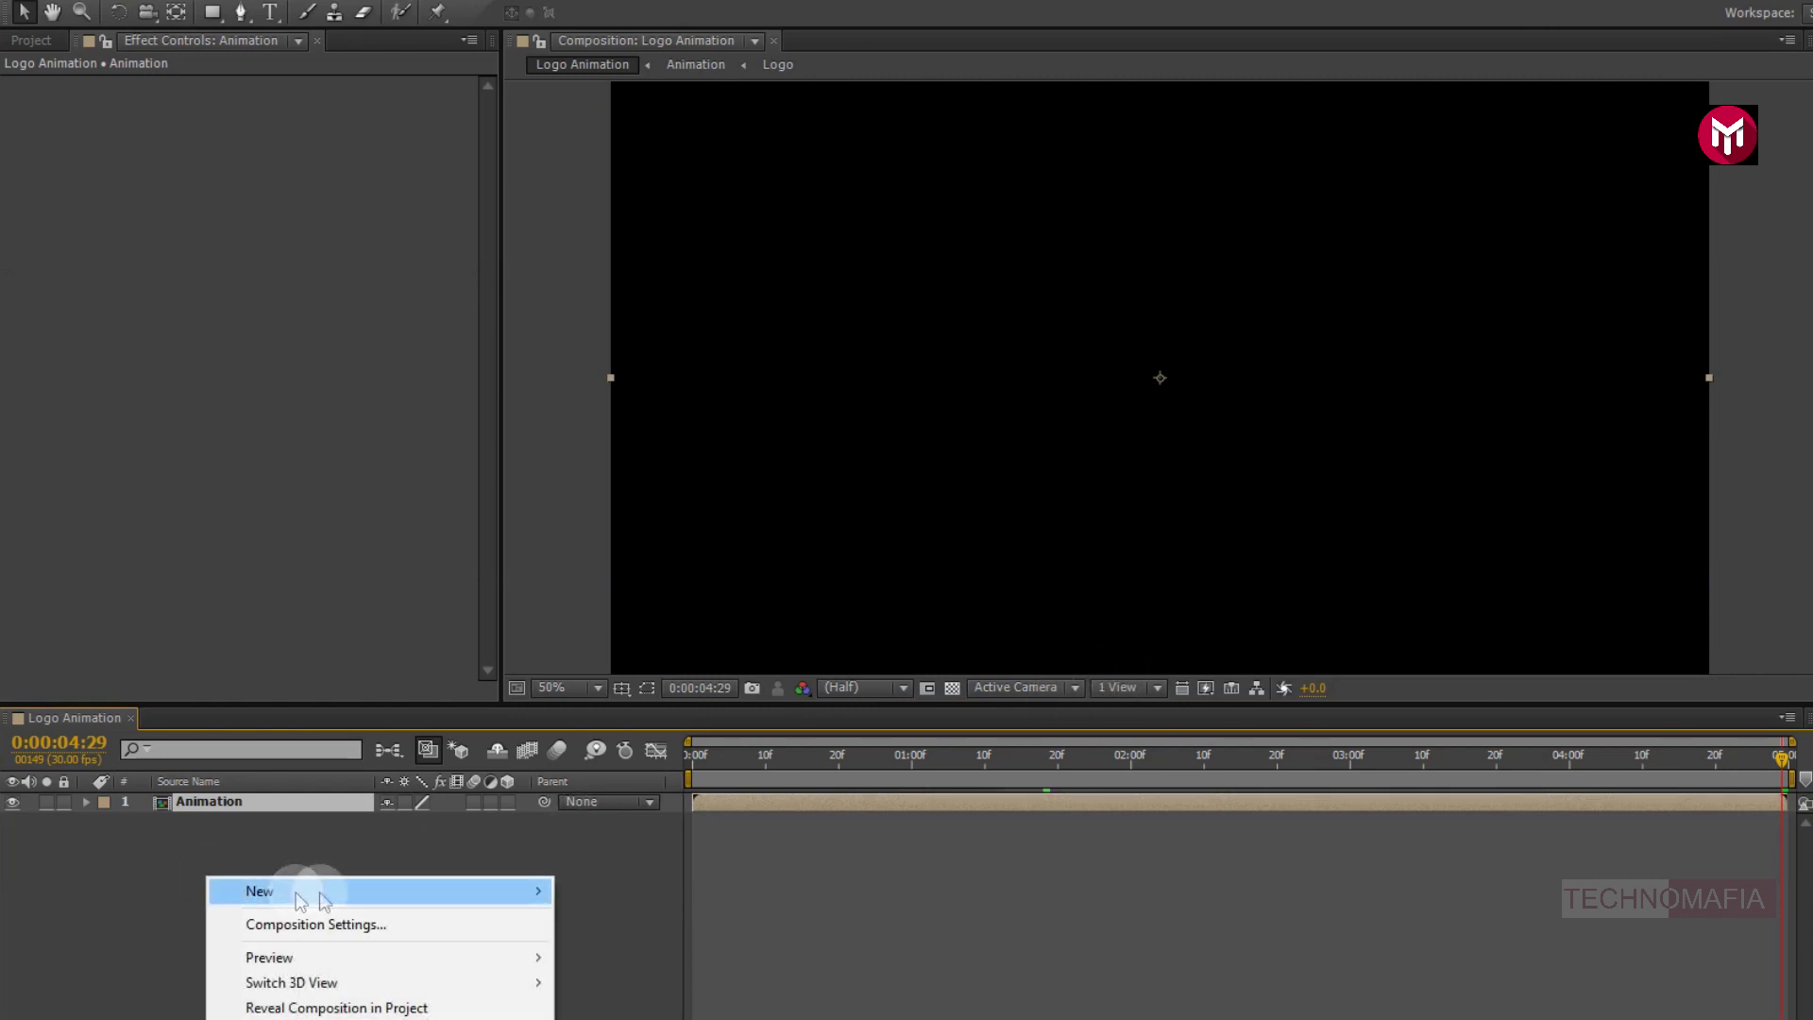
pyautogui.moveTo(354, 896)
pyautogui.click(627, 946)
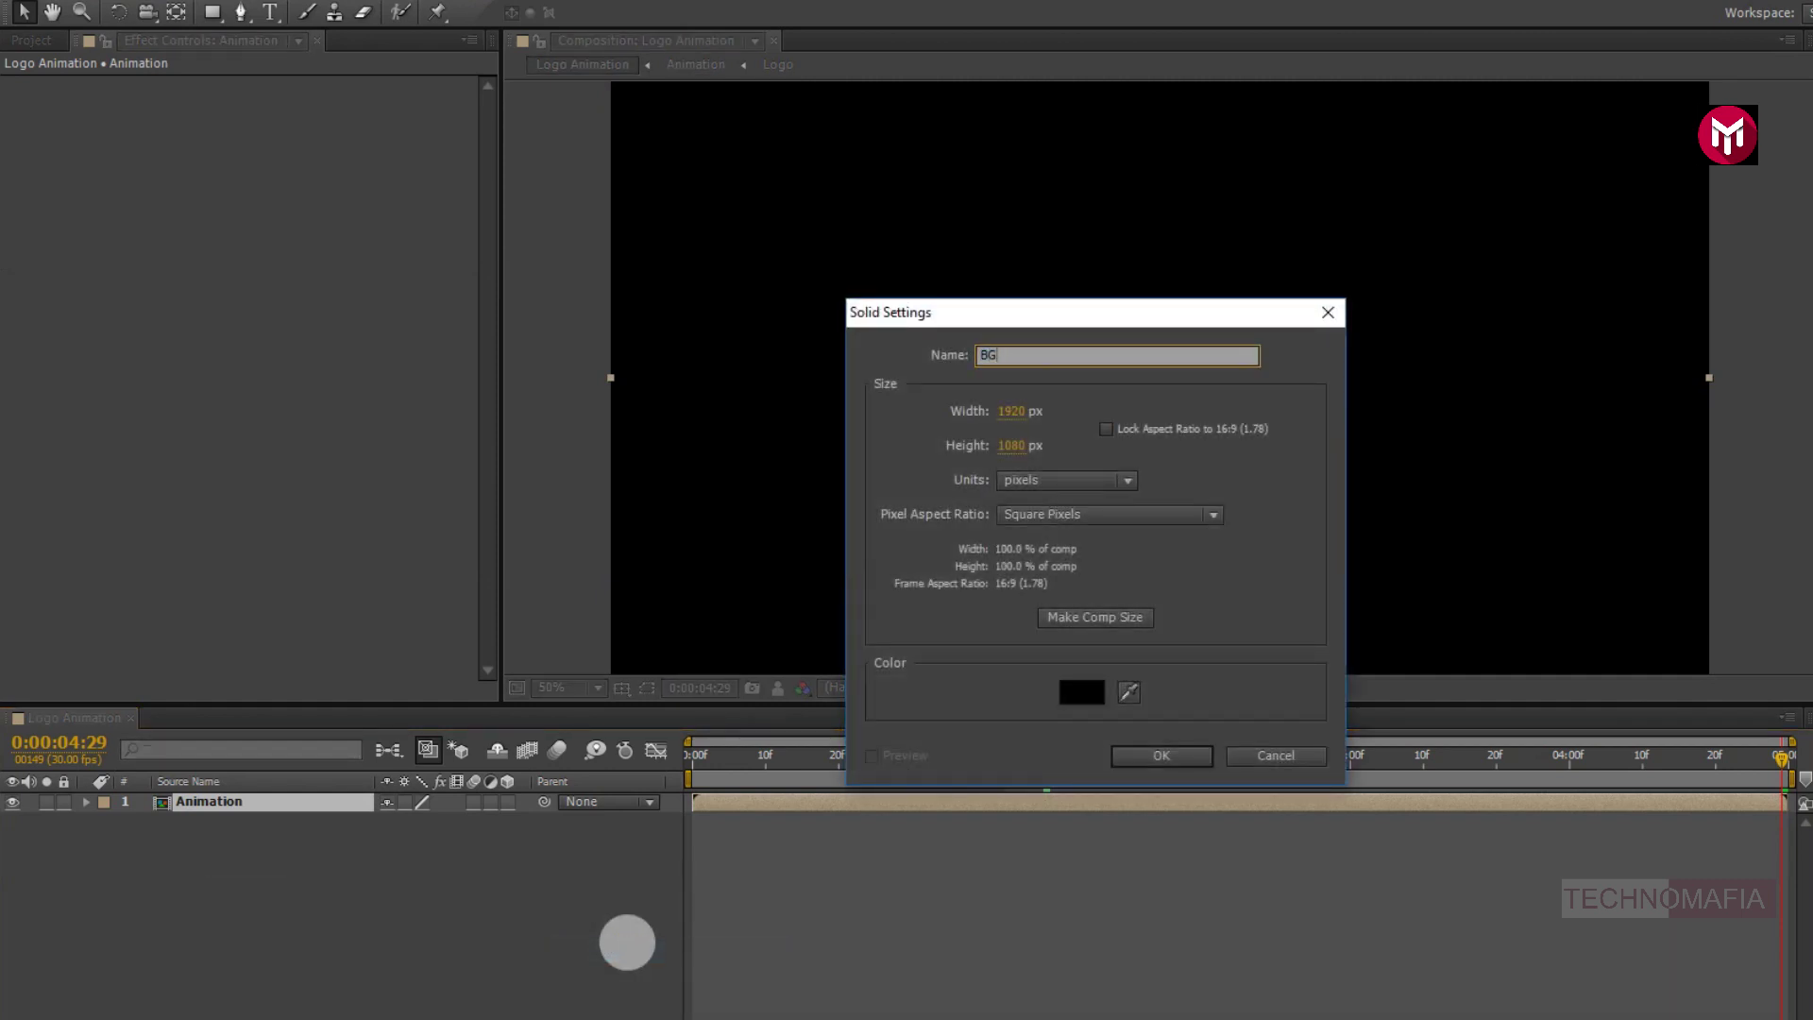
pyautogui.click(1144, 757)
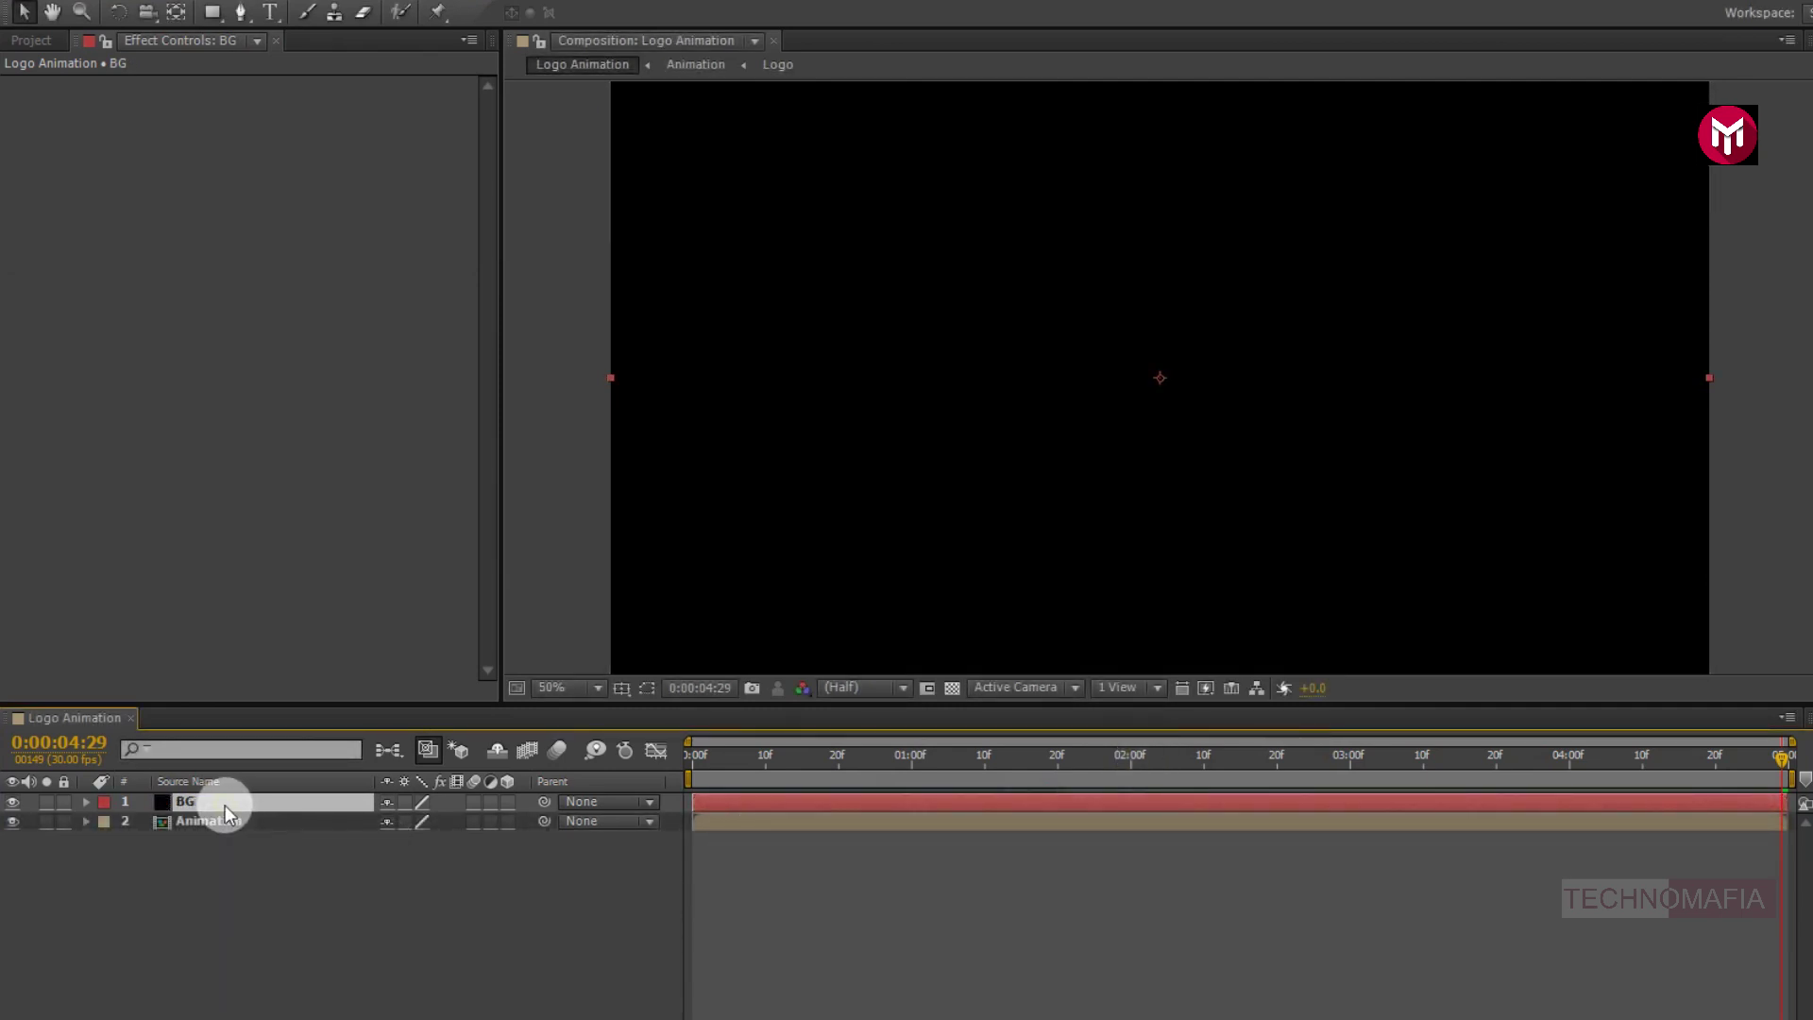
pyautogui.moveTo(228, 835); pyautogui.dragTo(226, 840)
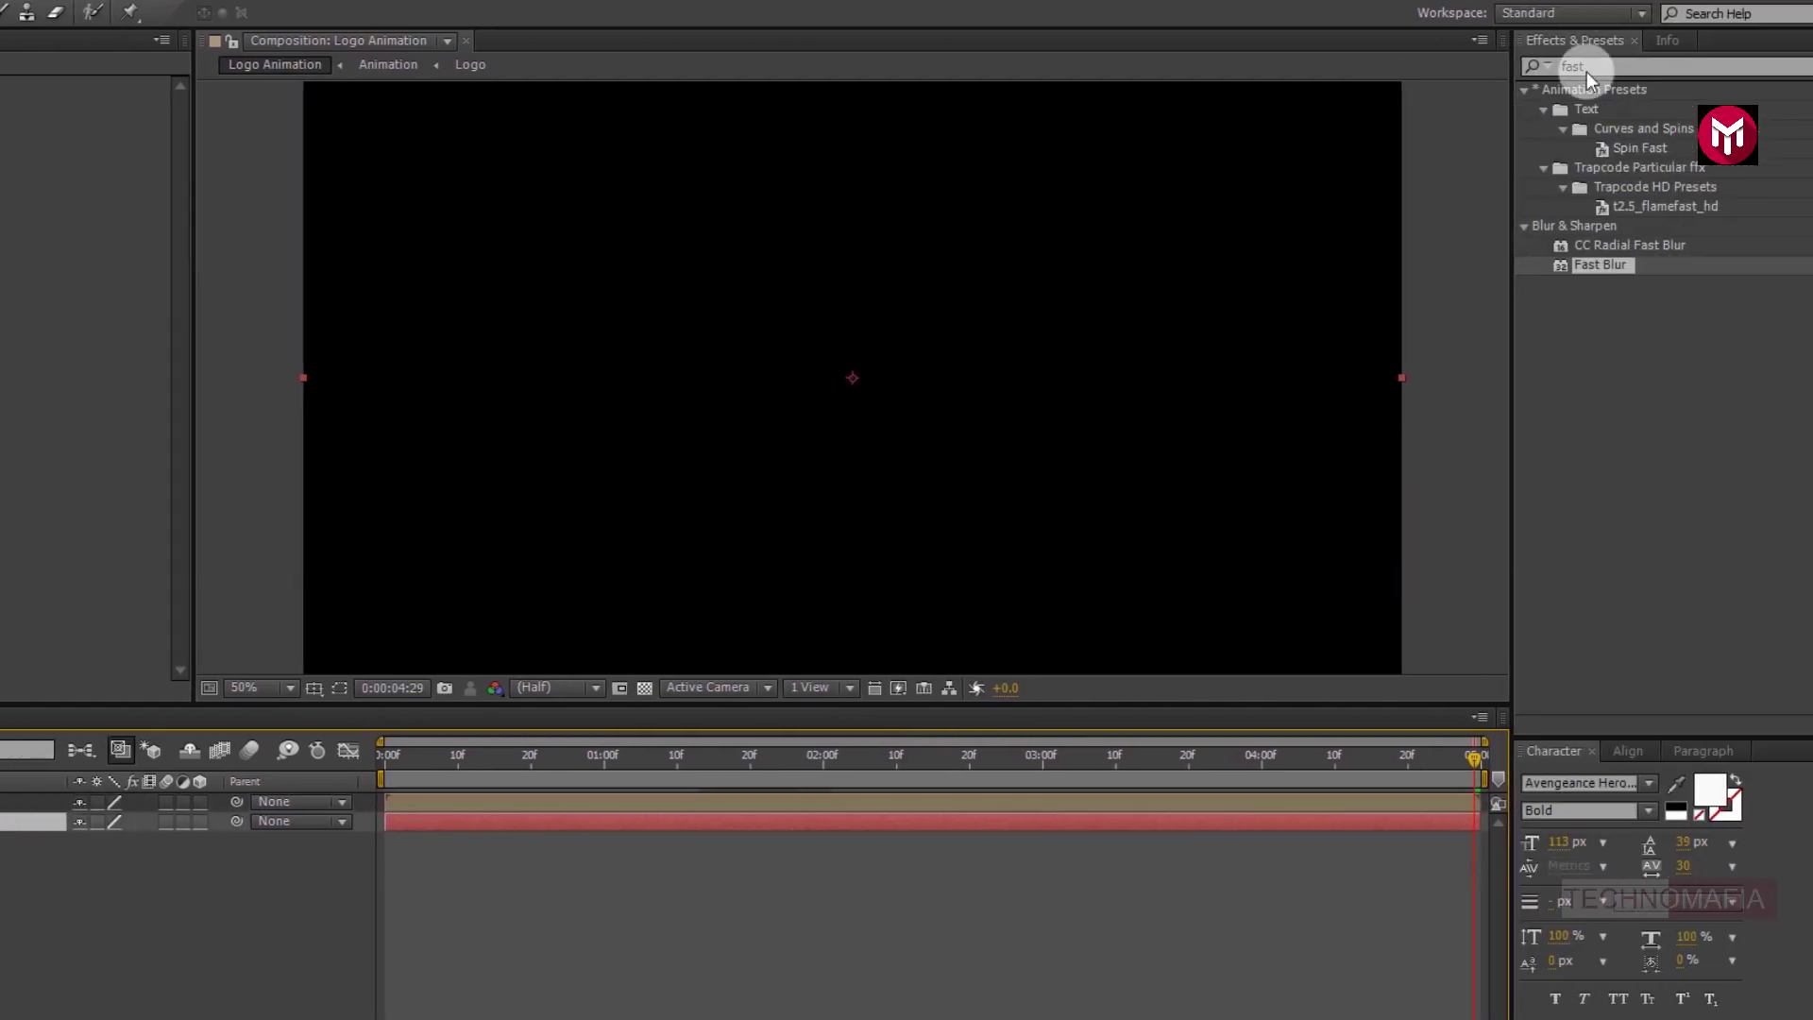
# - Apply Ramp to BG with its End Color set to 1A1A1A
pyautogui.click(1592, 65)
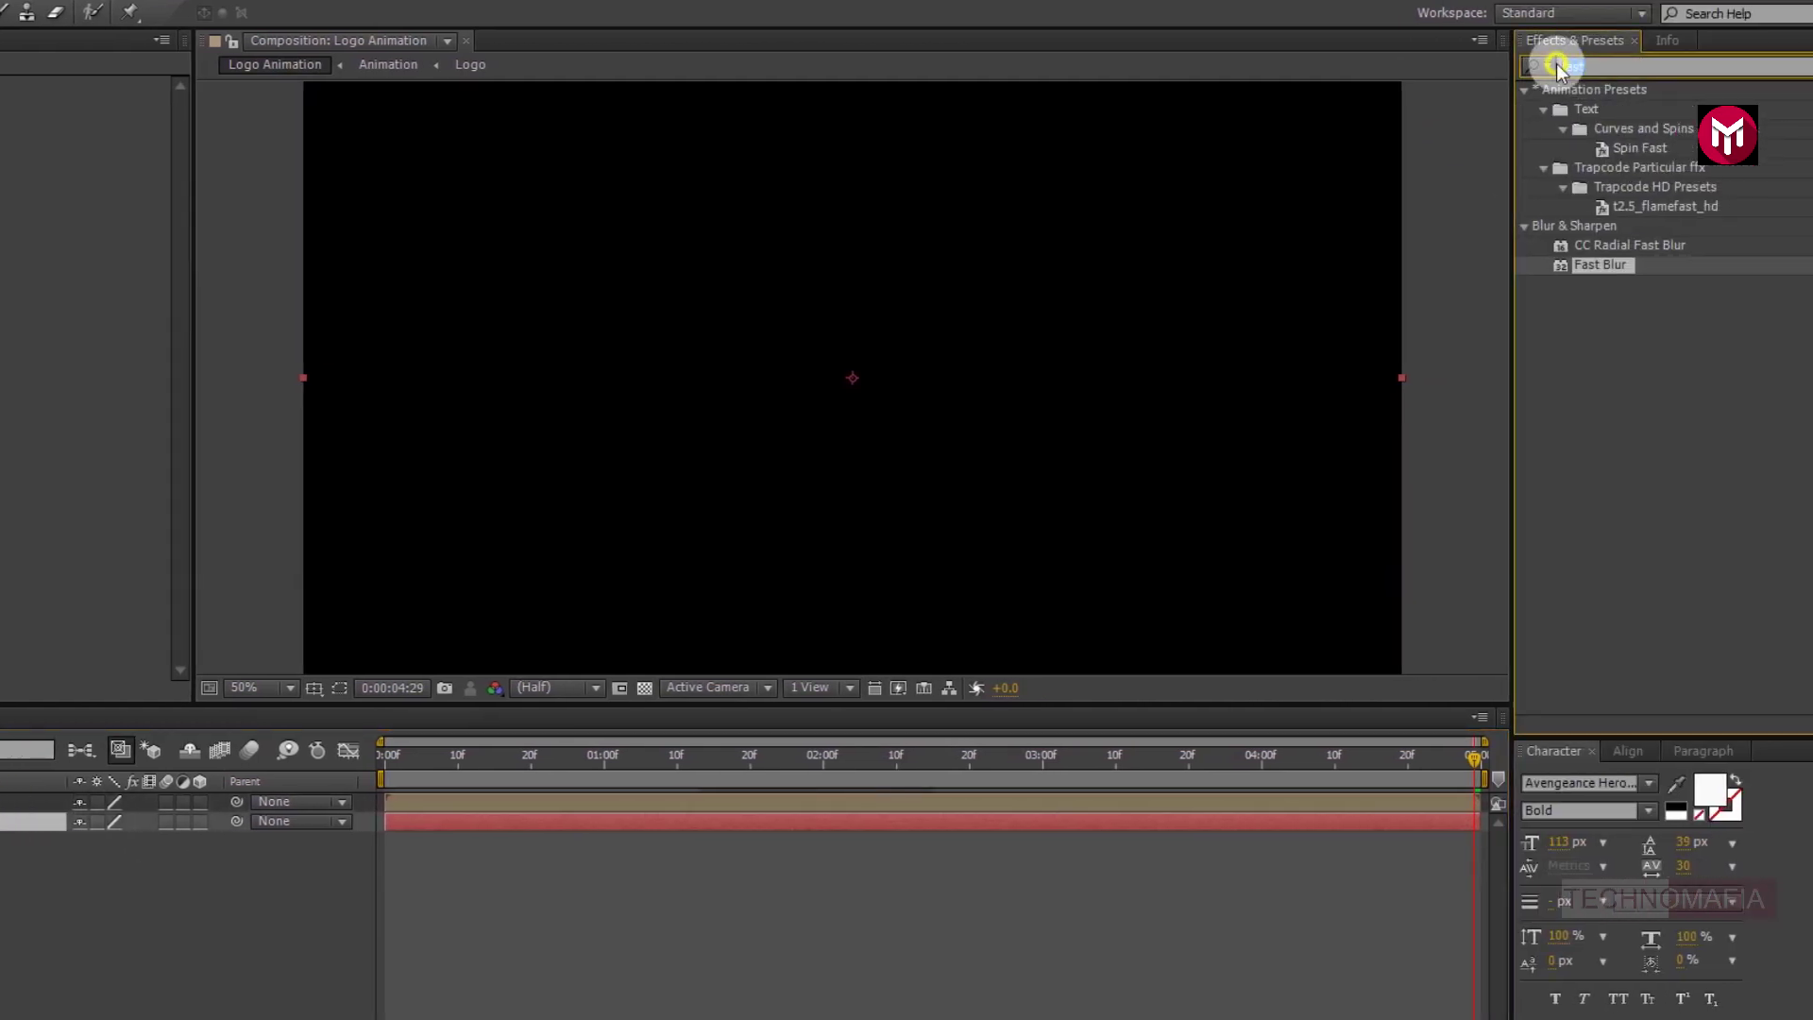
pyautogui.write('ramp')
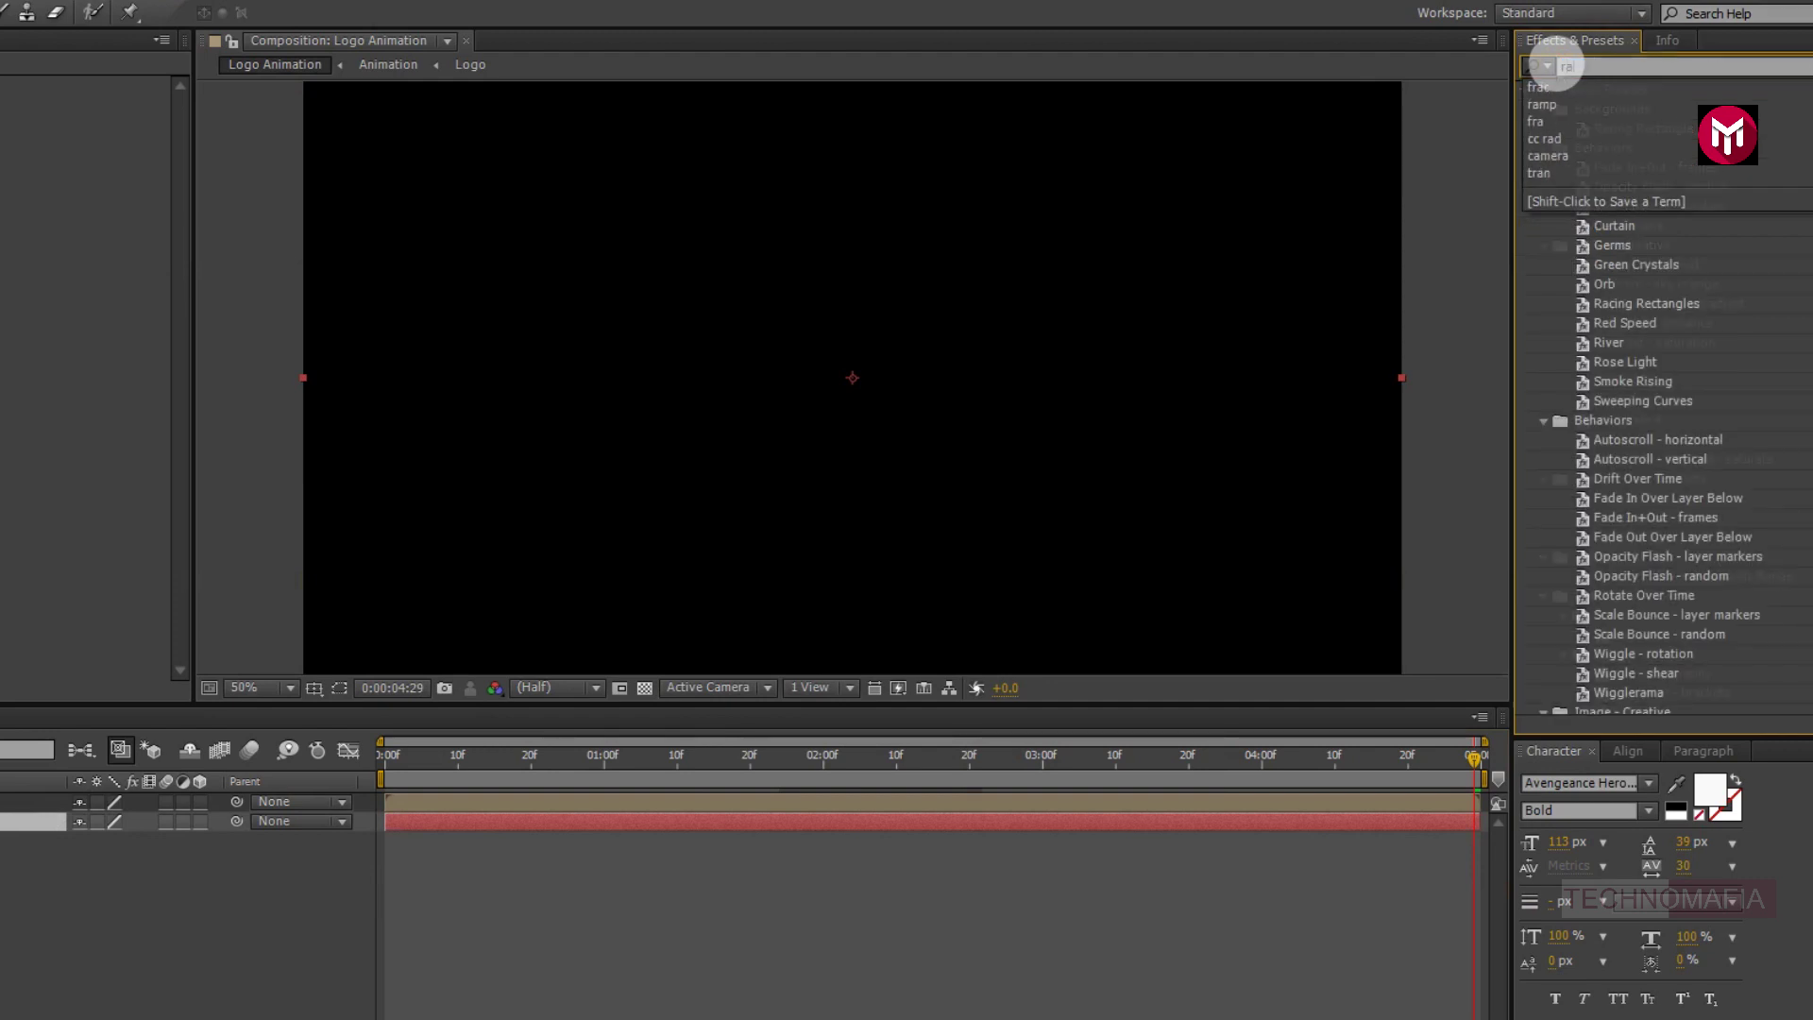
pyautogui.click(1585, 112)
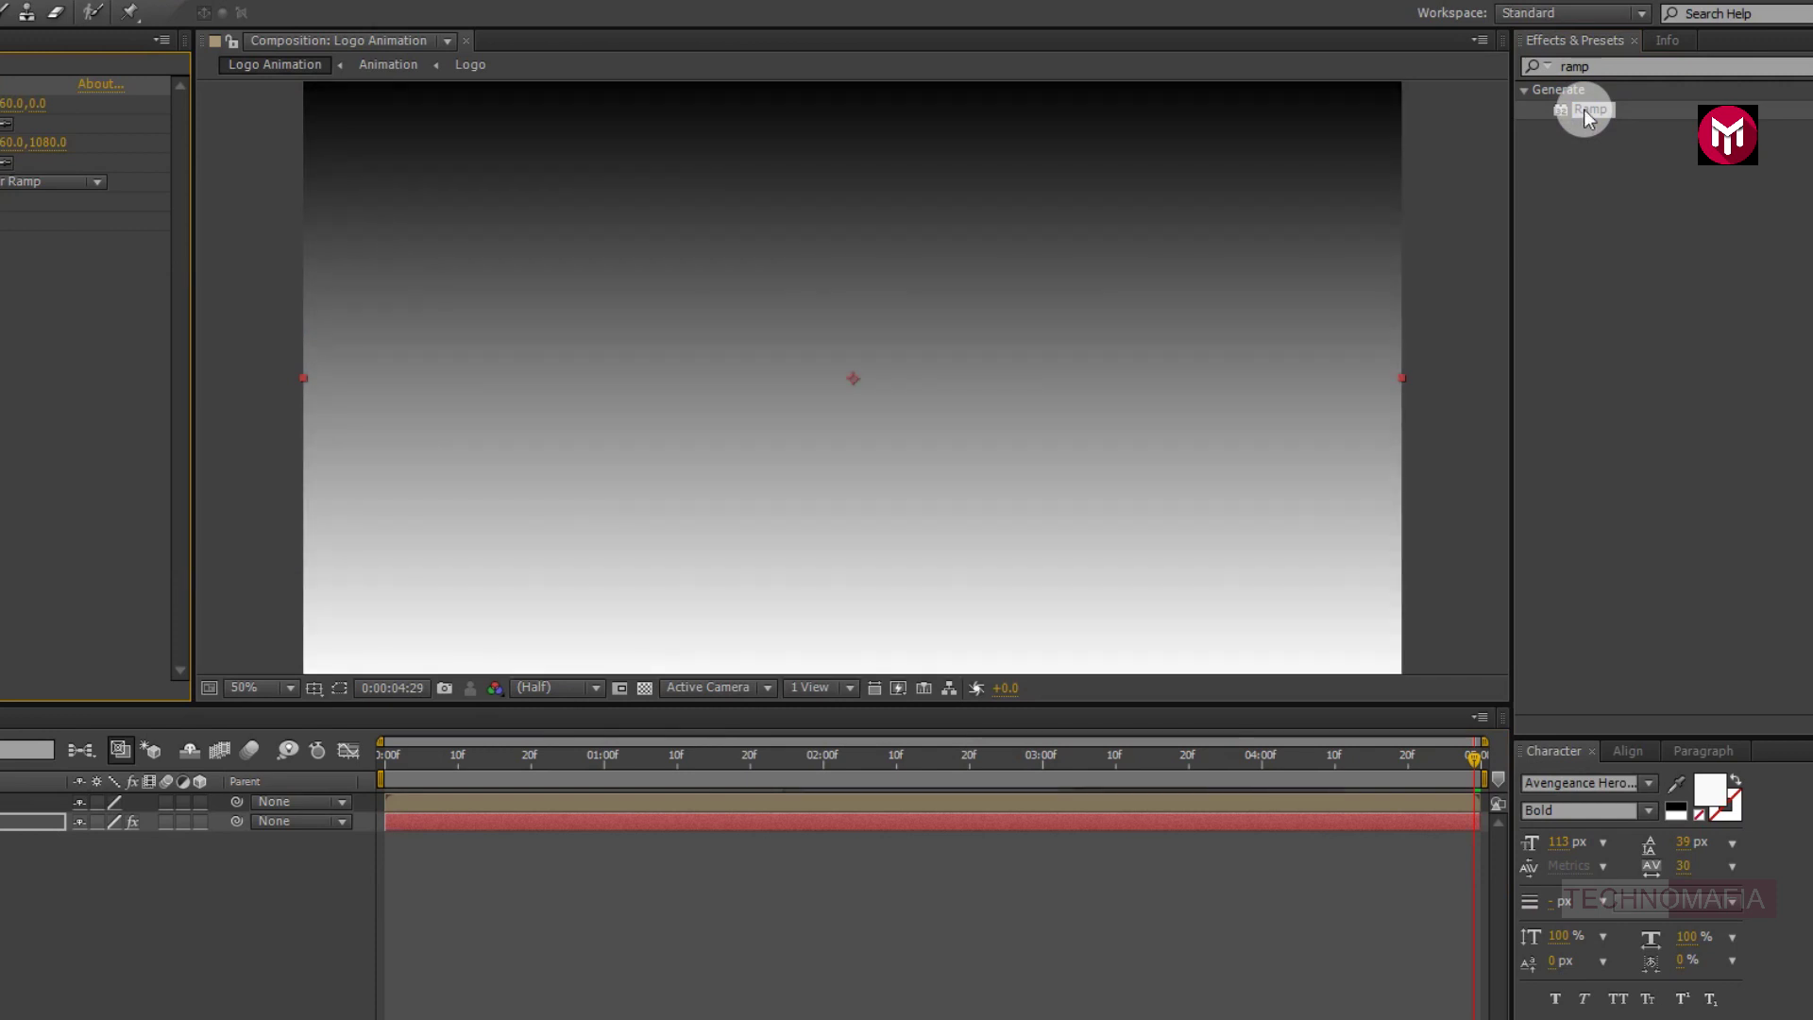
pyautogui.click(0, 163)
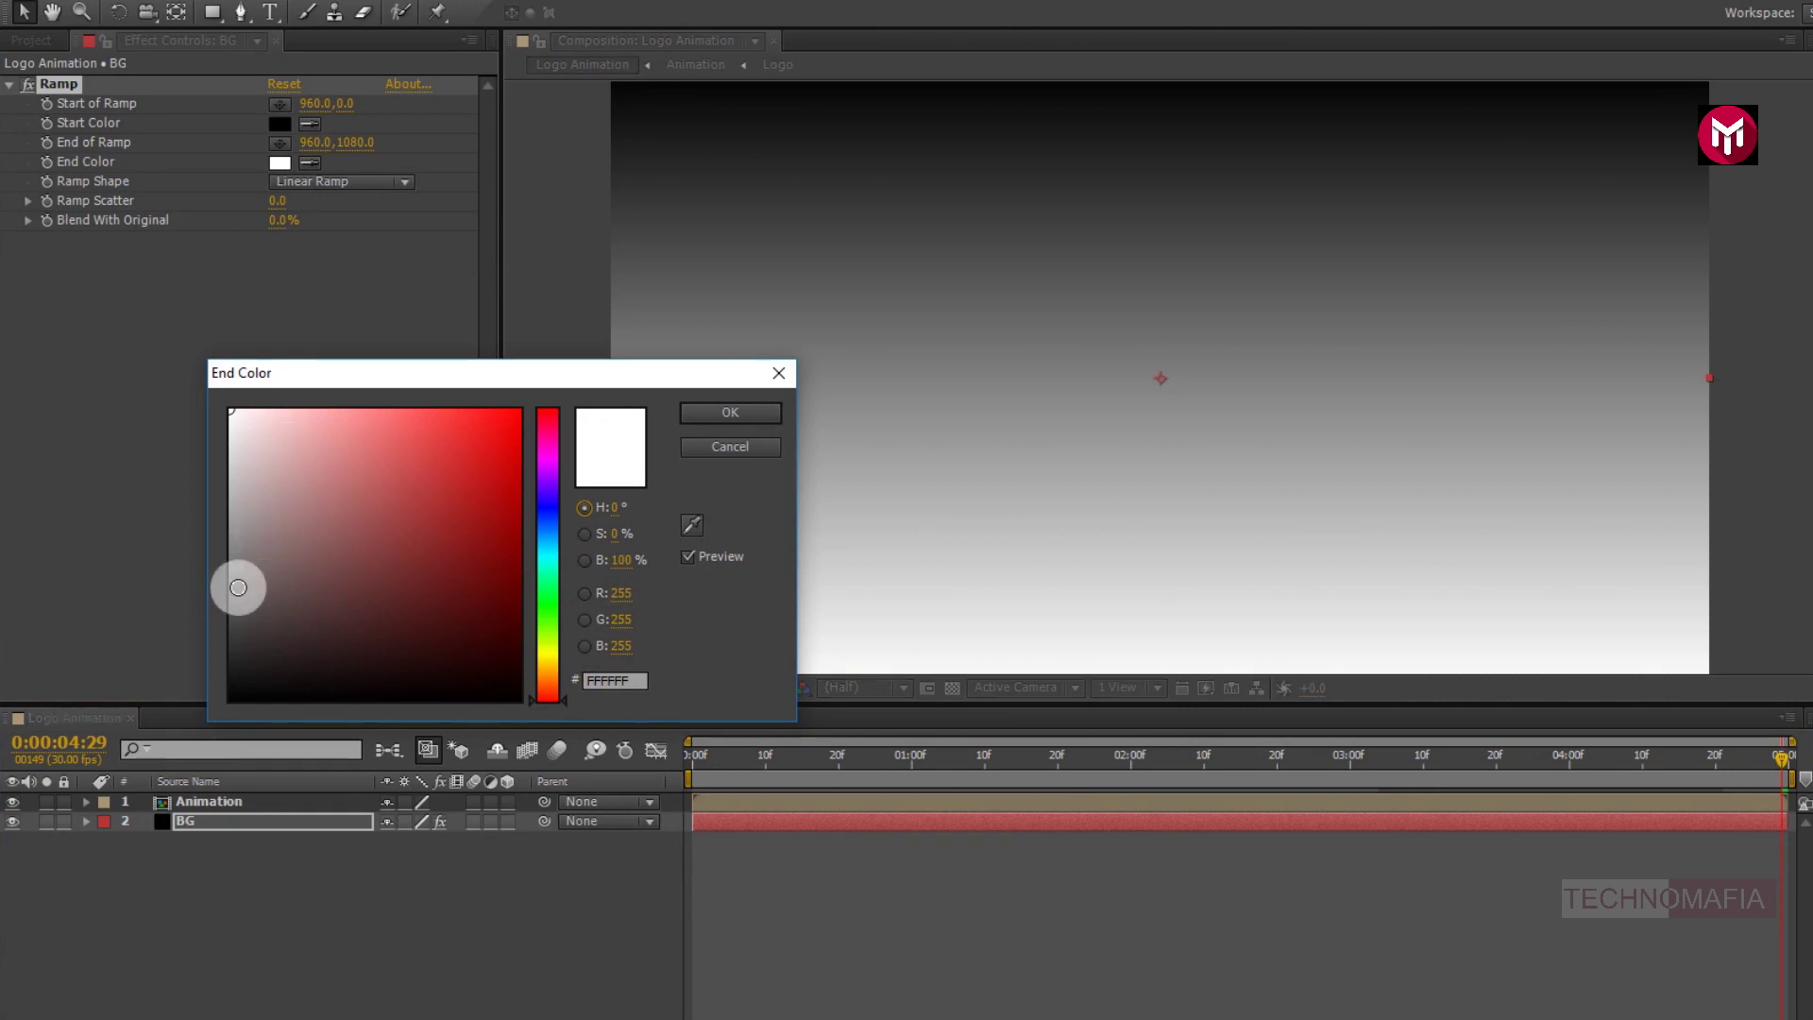
pyautogui.click(229, 671)
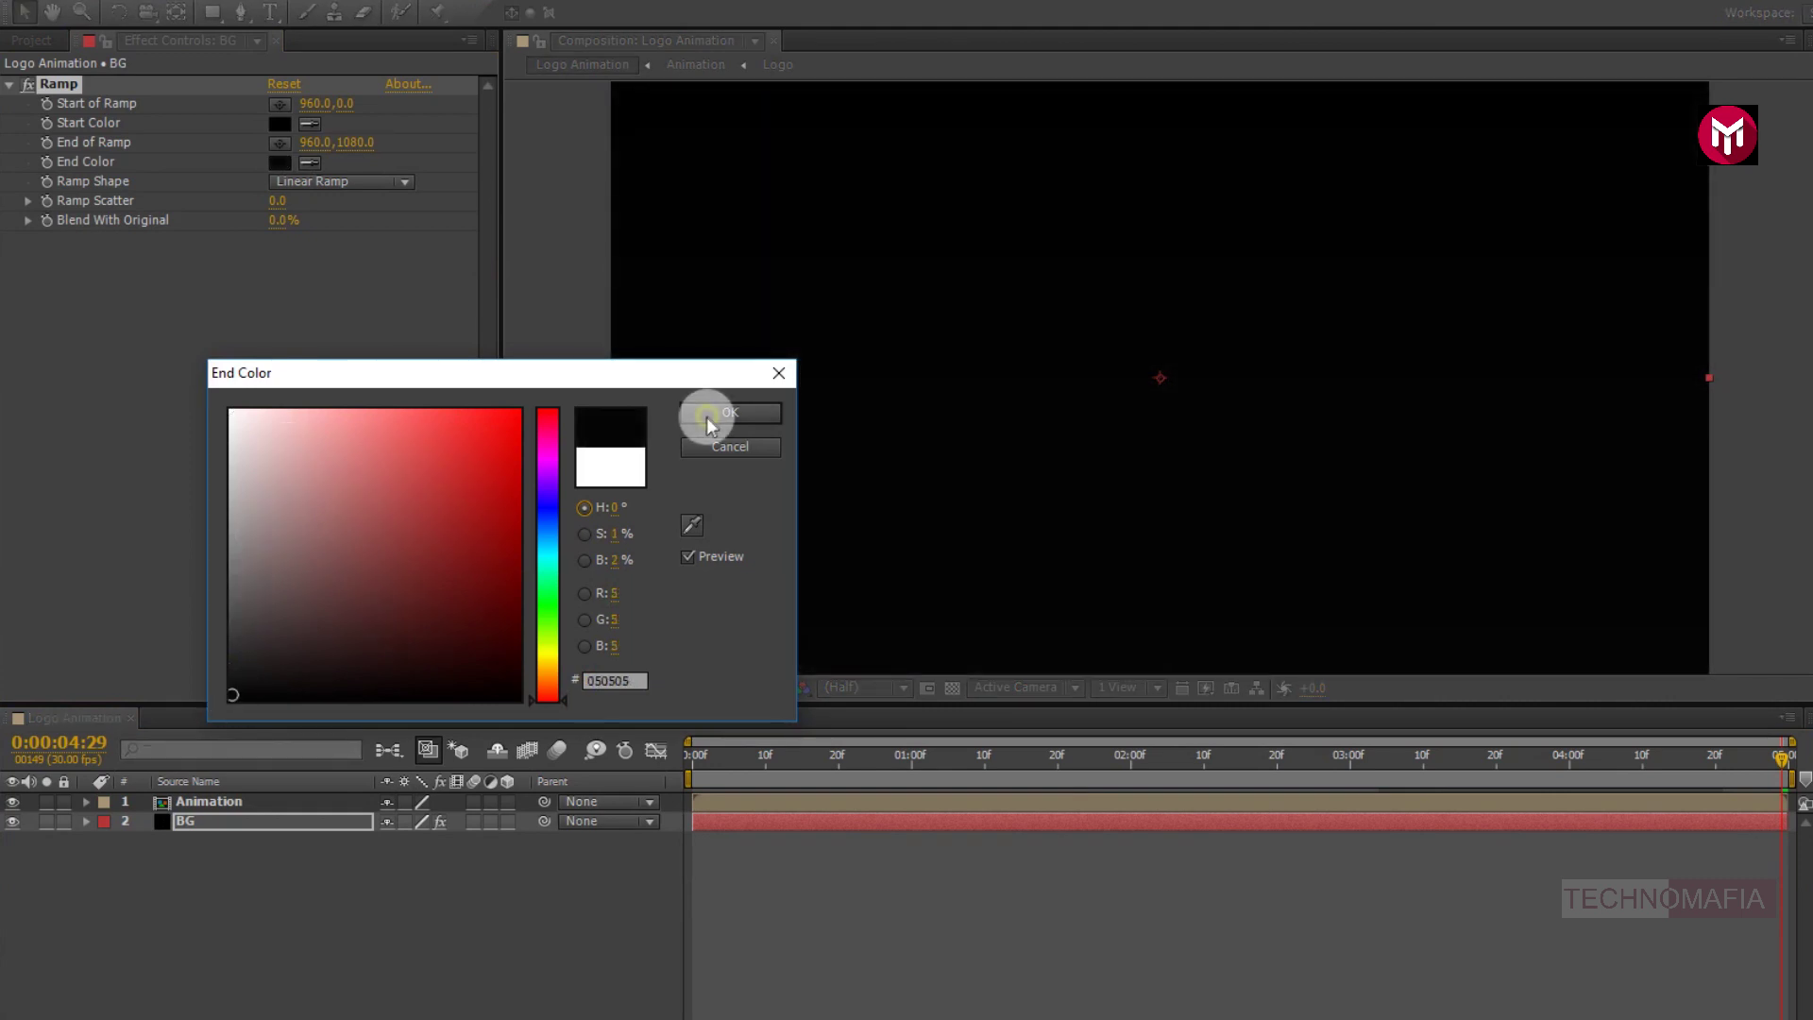
pyautogui.click(708, 416)
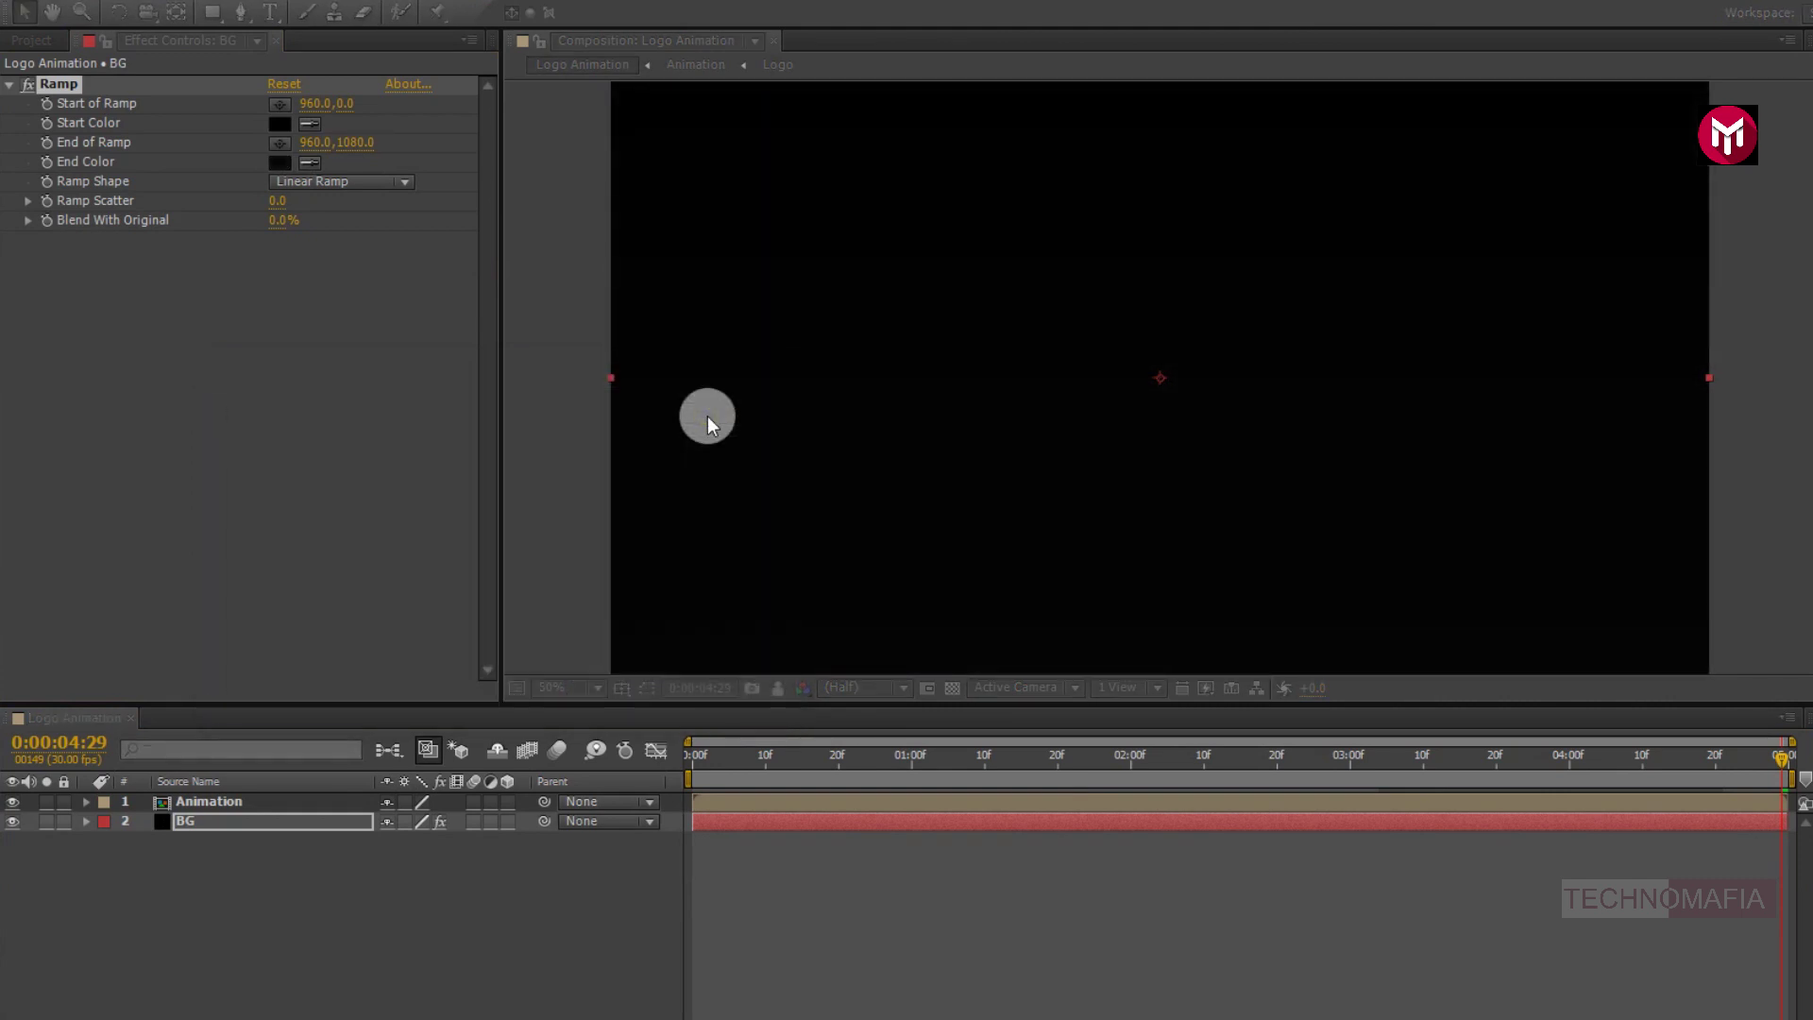
# - Set the Ramp's Start Color to dark grey 292929
pyautogui.click(336, 295)
pyautogui.click(277, 142)
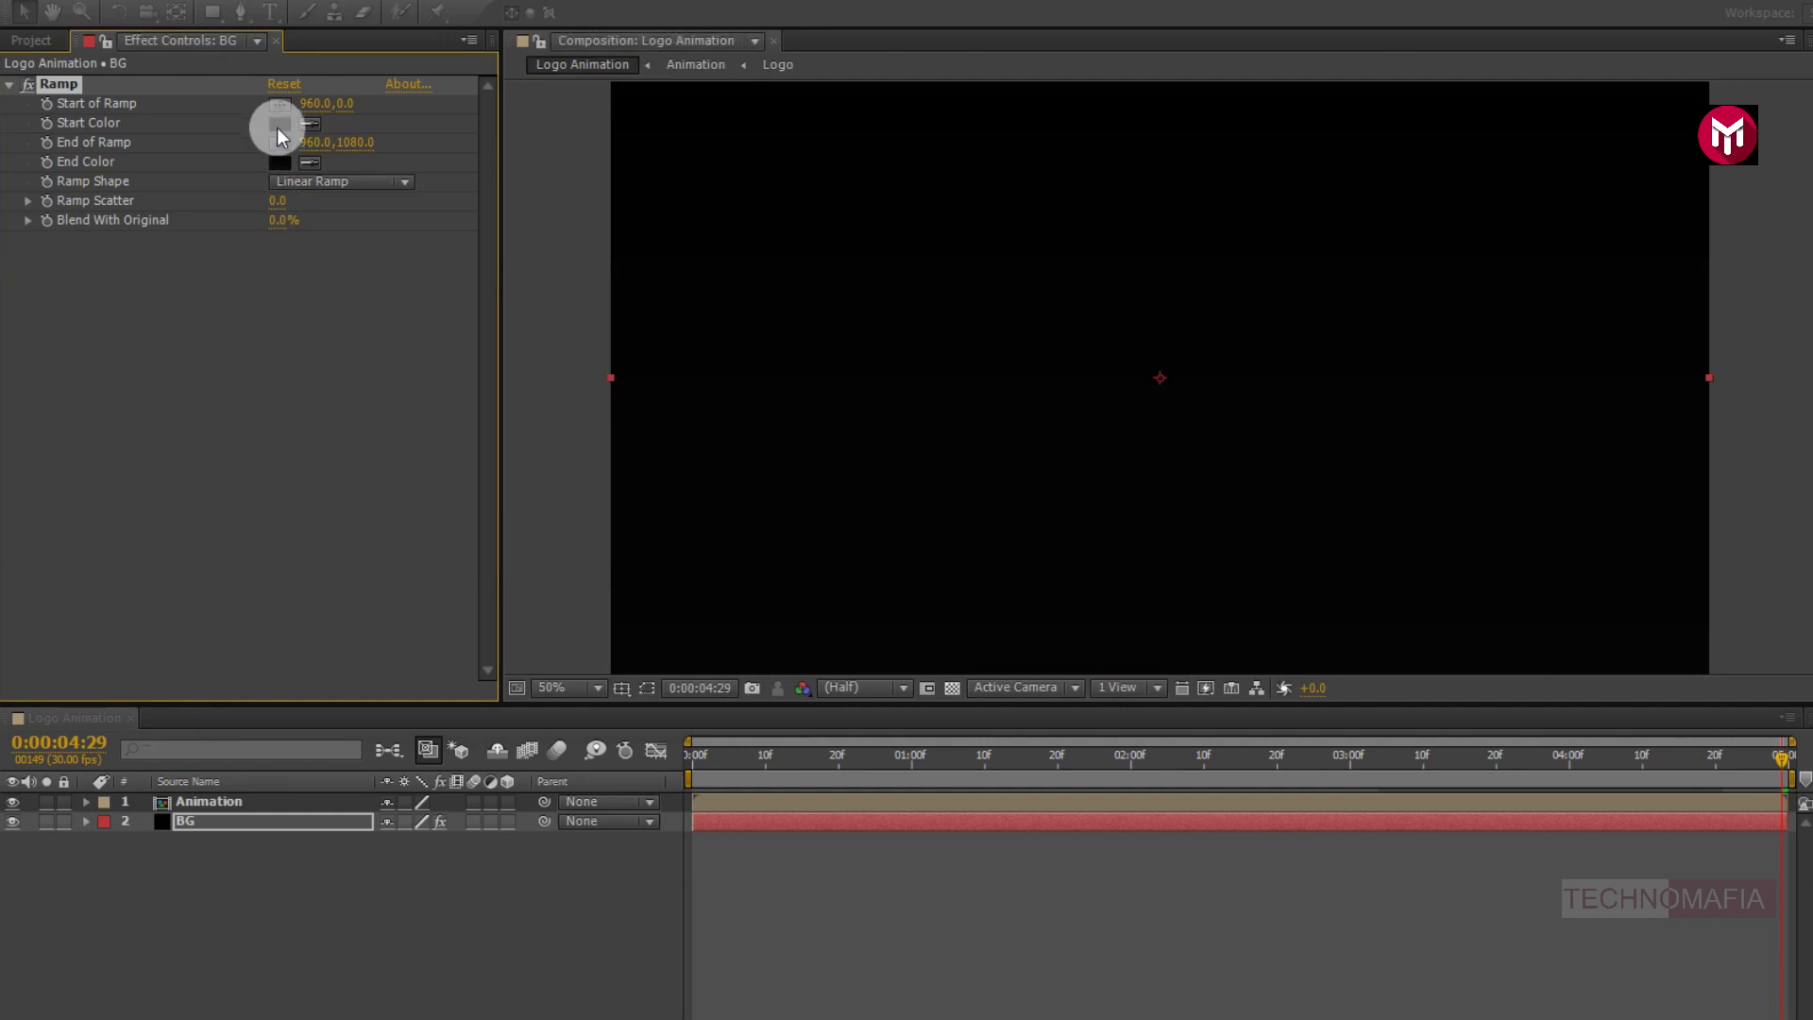
pyautogui.click(280, 124)
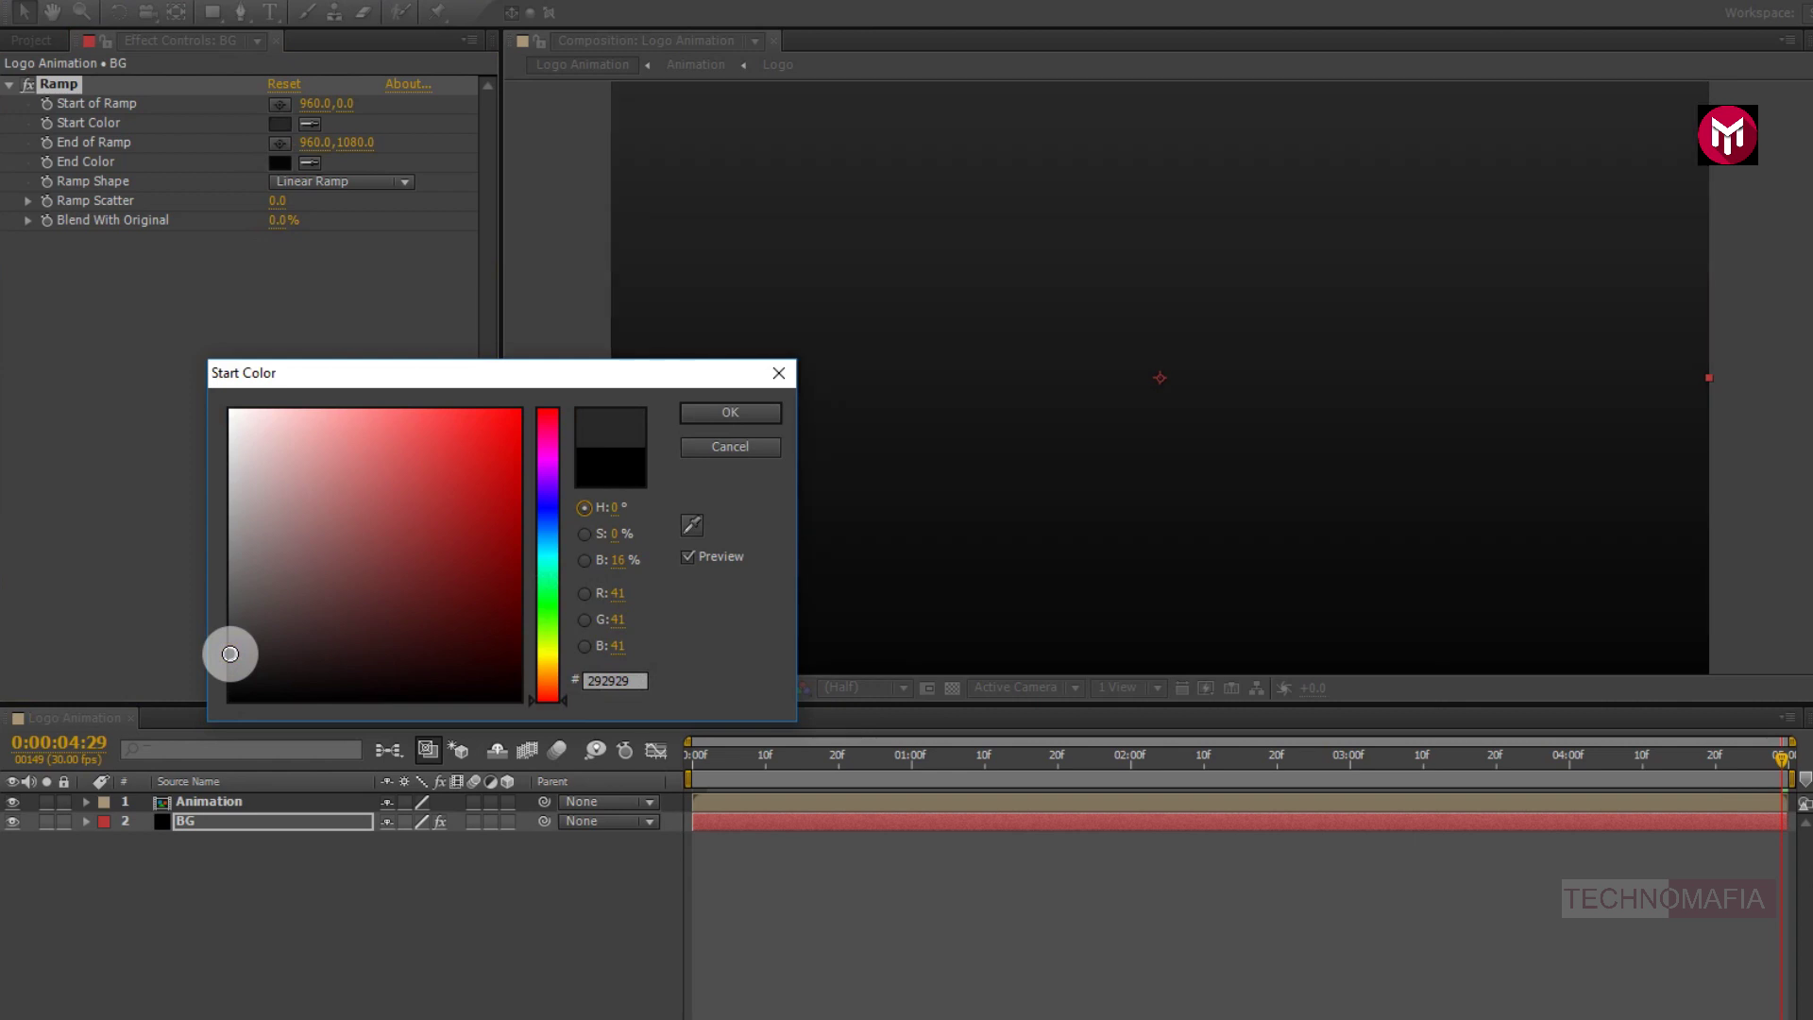
pyautogui.click(727, 412)
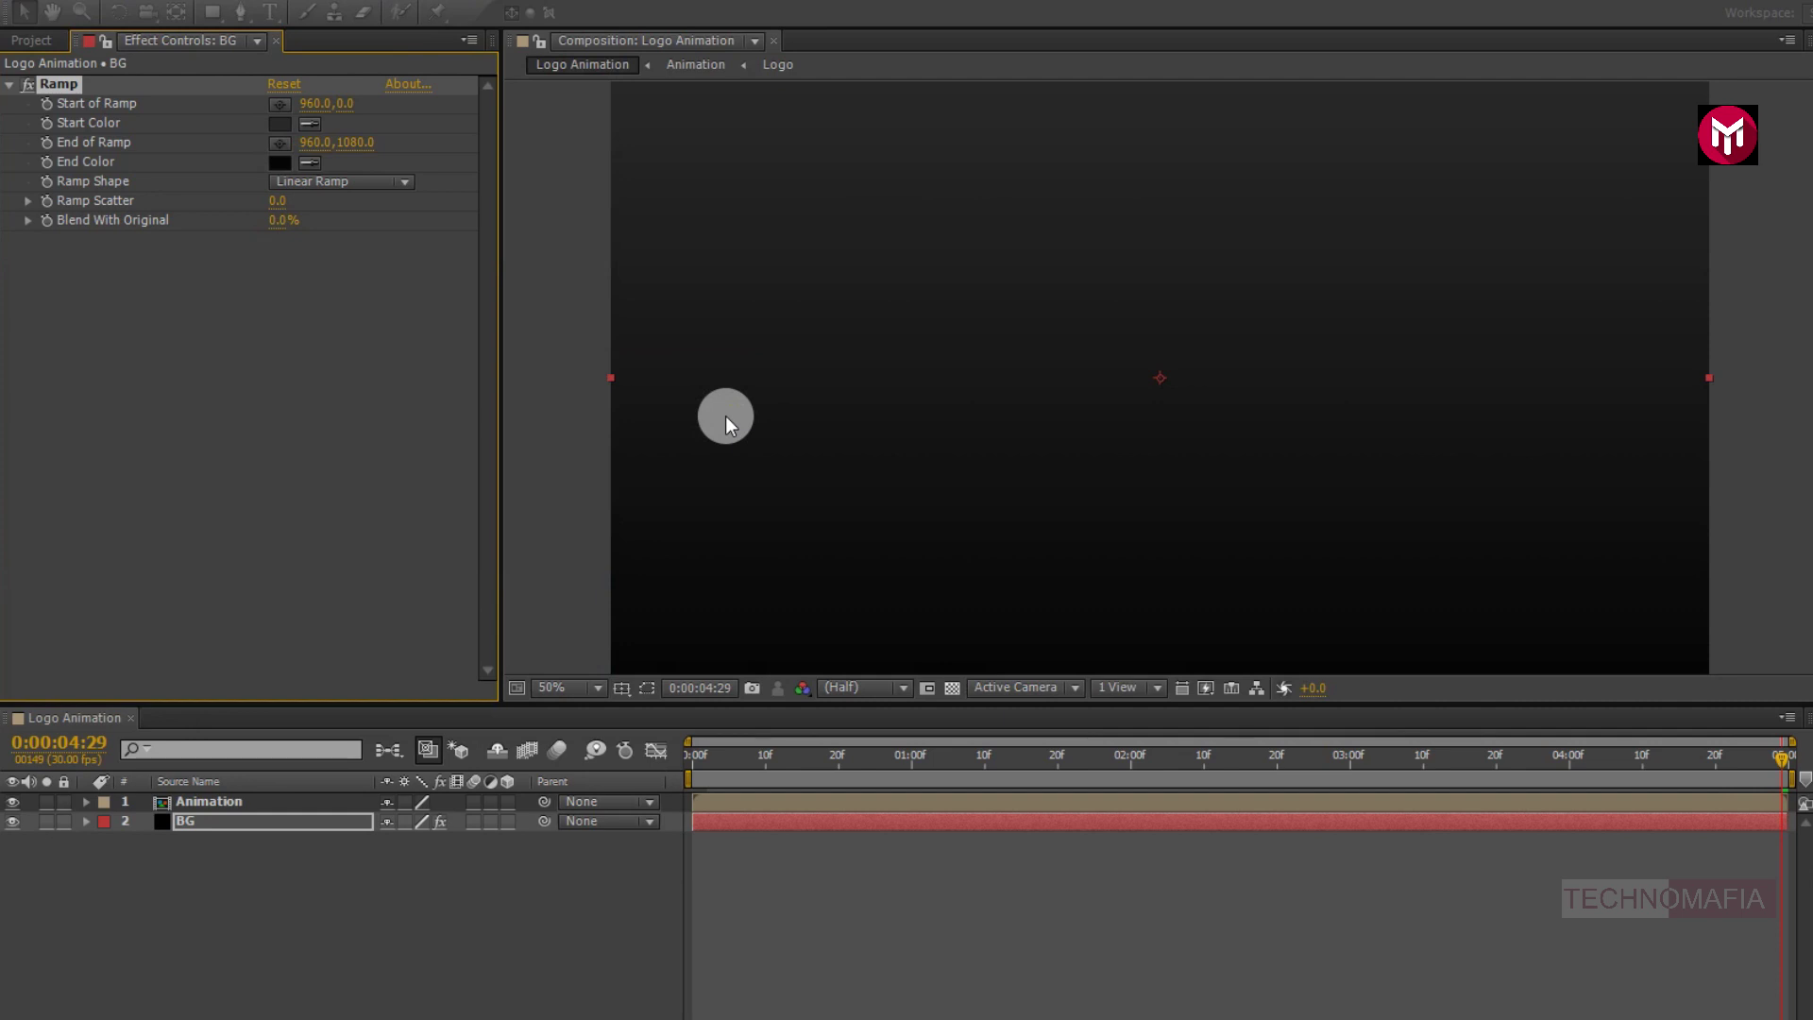
# - Move the playhead to 0:00:00:00 and play a preview of the Walmart logo animation
pyautogui.click(692, 761)
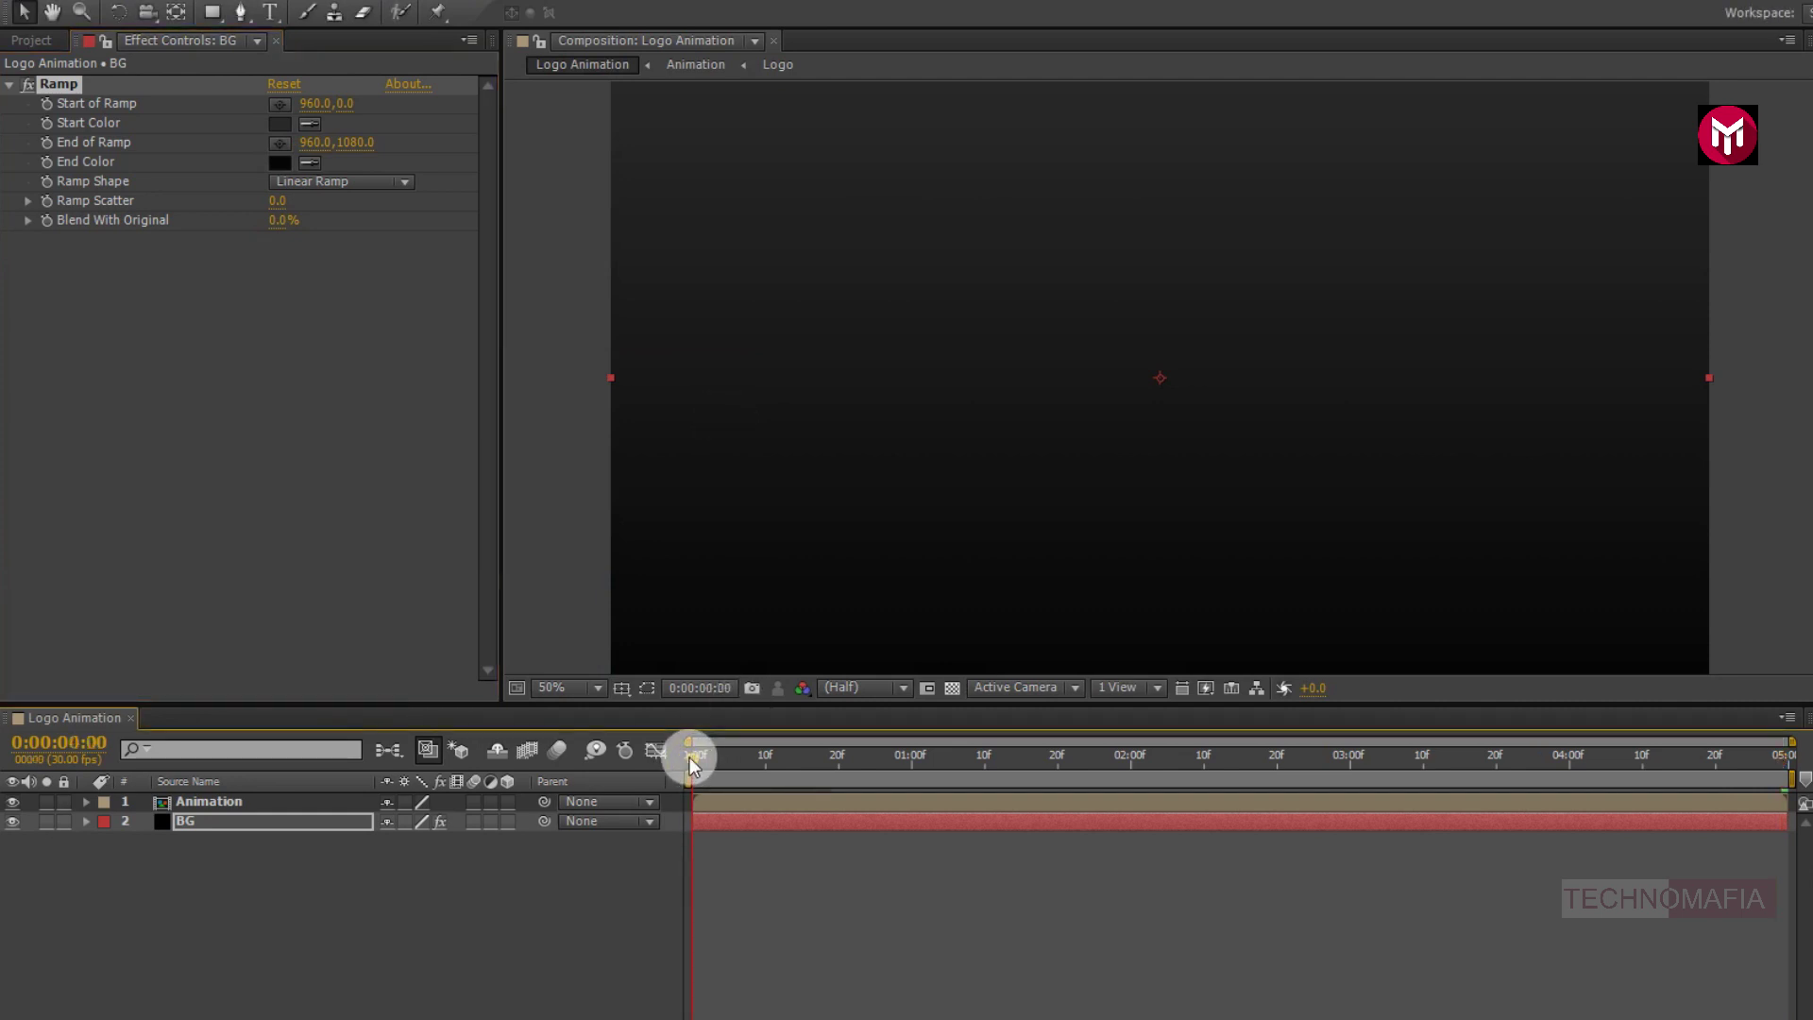
pyautogui.press('space')
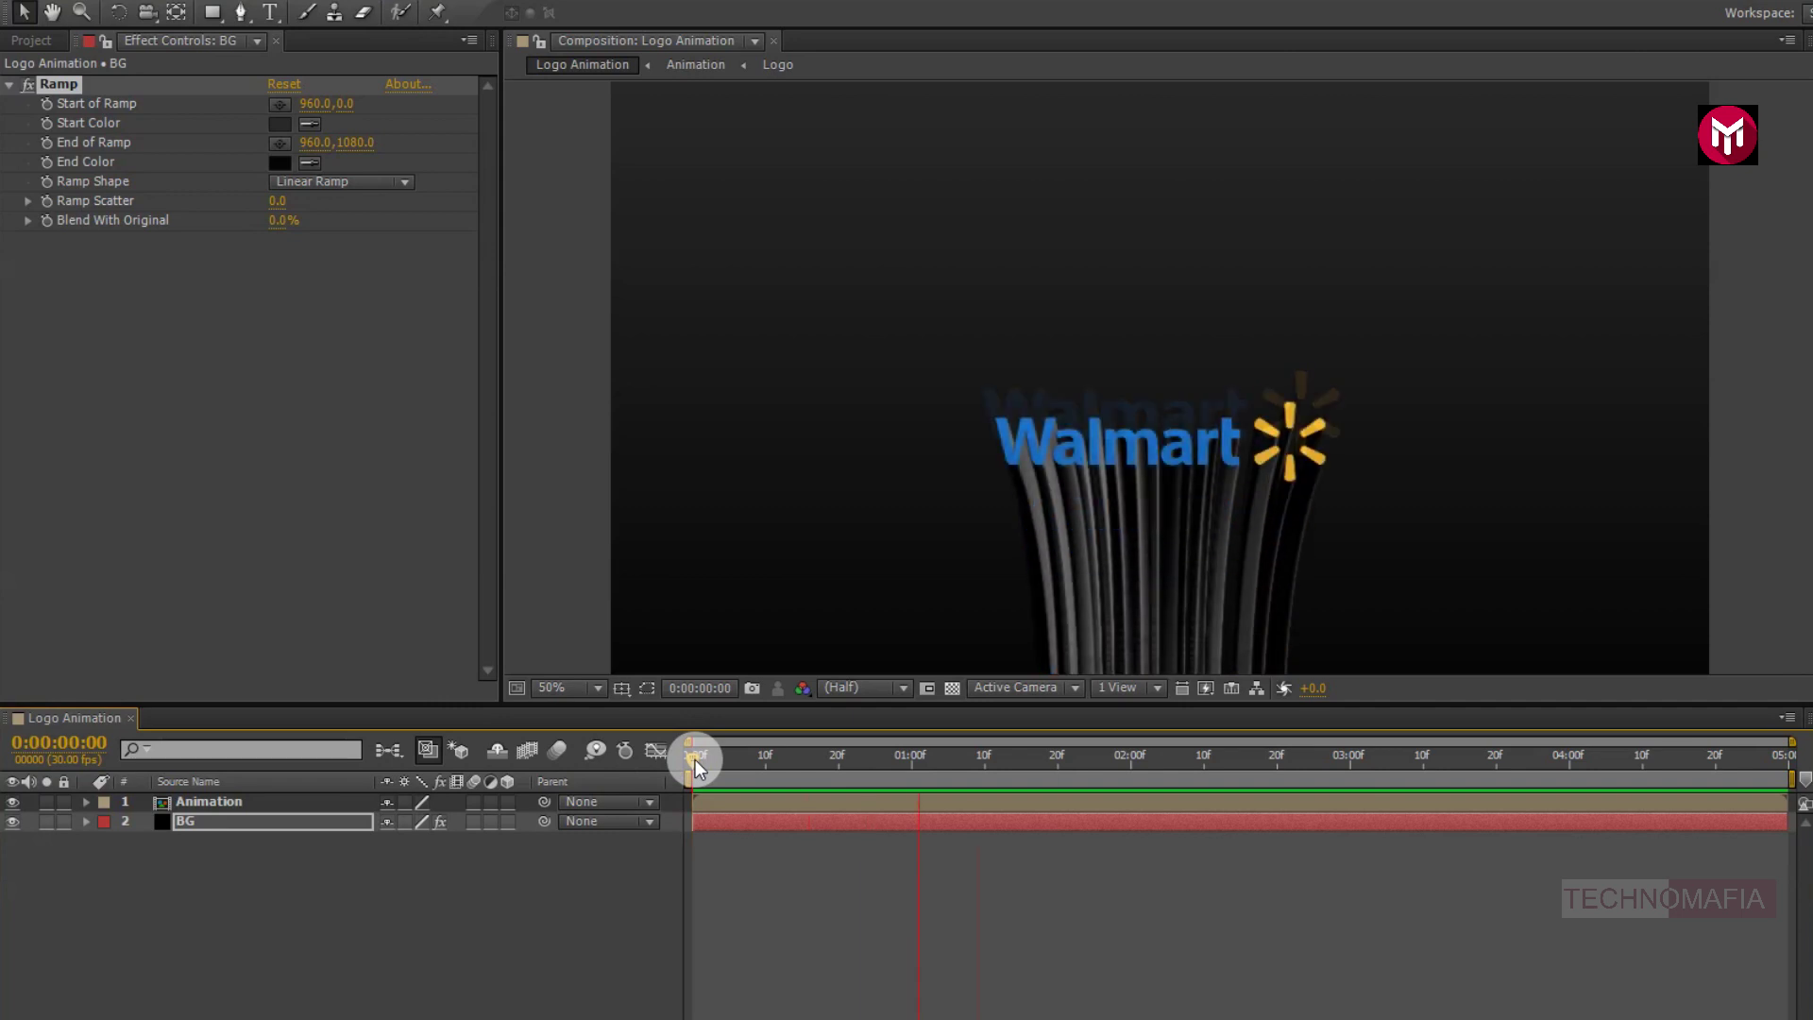